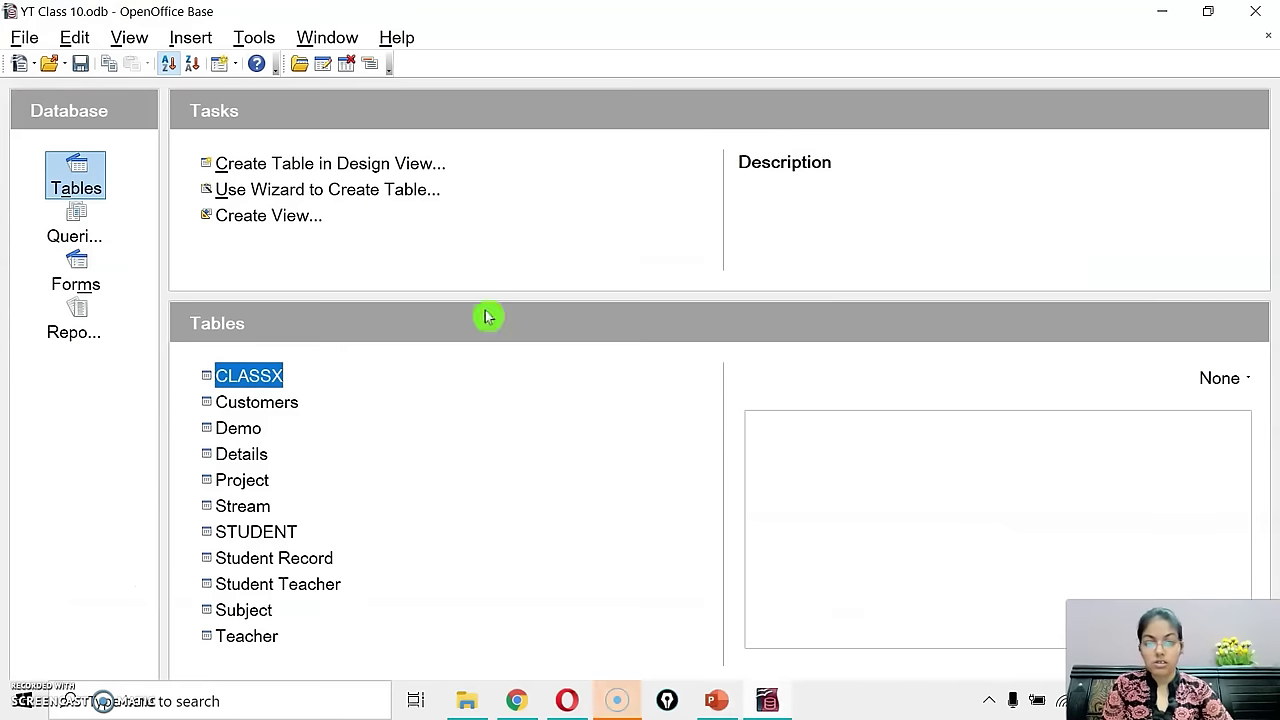
Step: Execute the SQL statement SELECT NAME,MARKS FROM CLASSX; directly against the database and close the SQL dialog
click(266, 37)
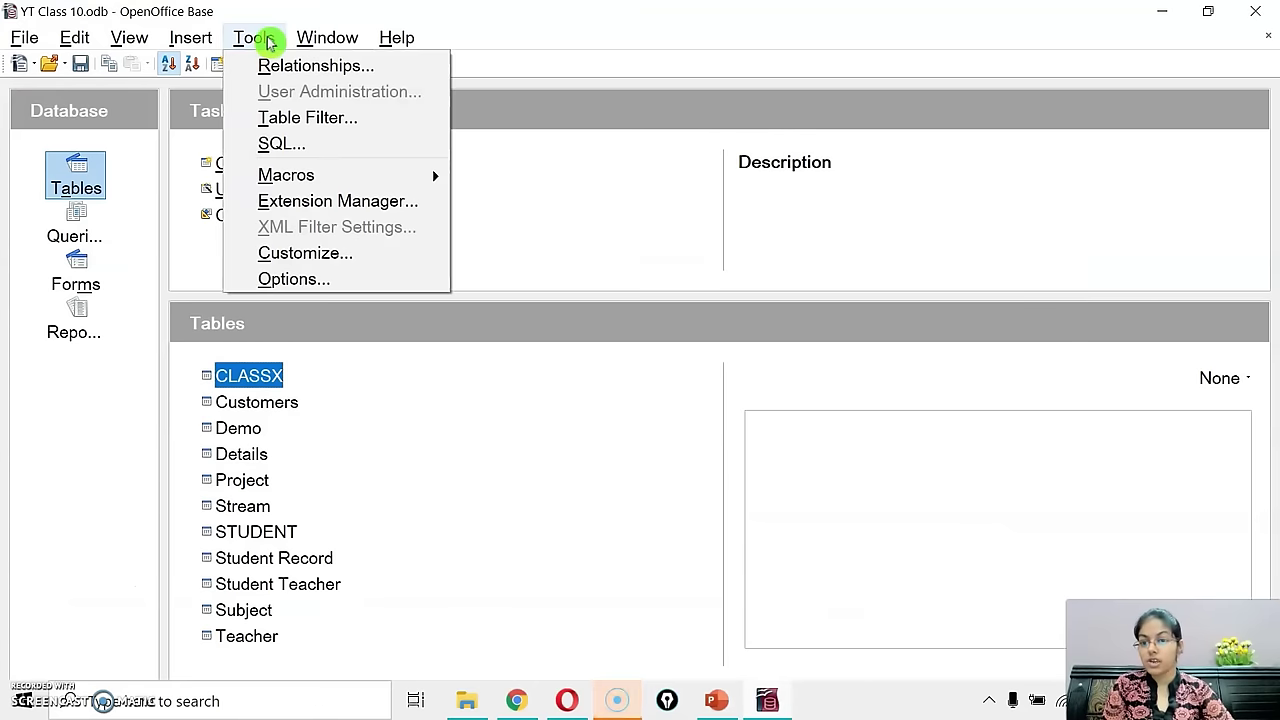
click(270, 141)
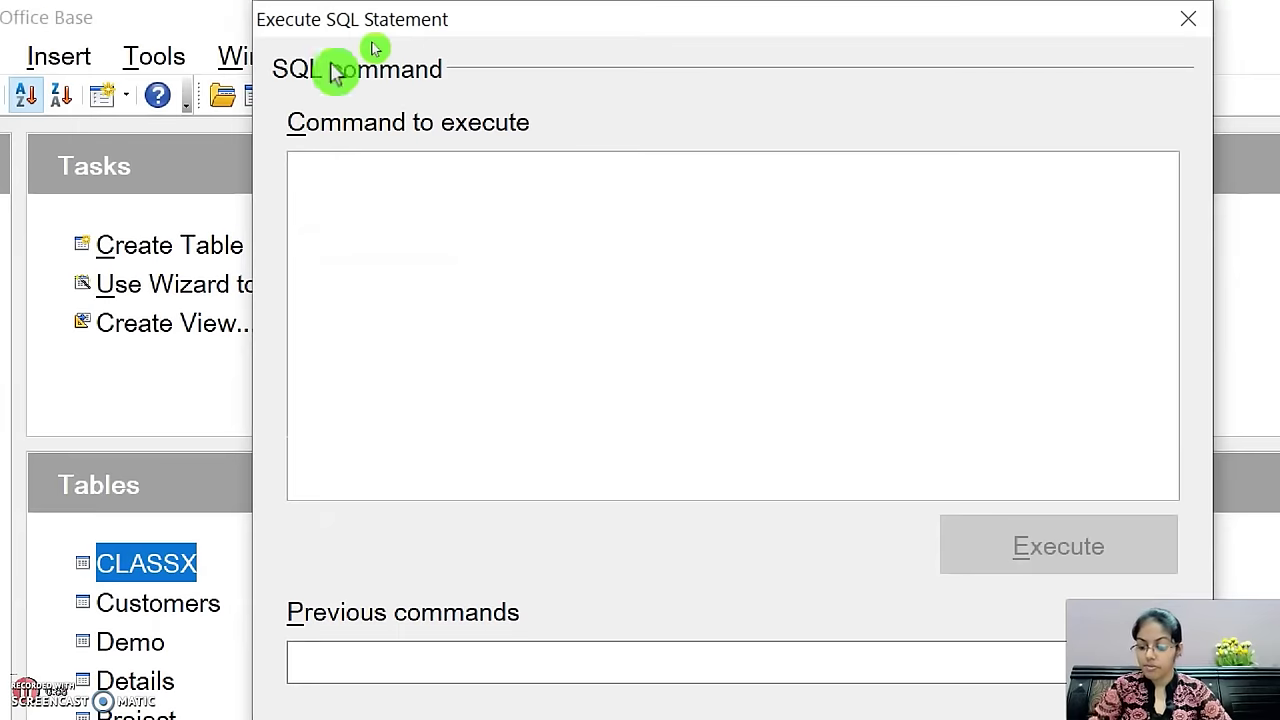
text(SEL)
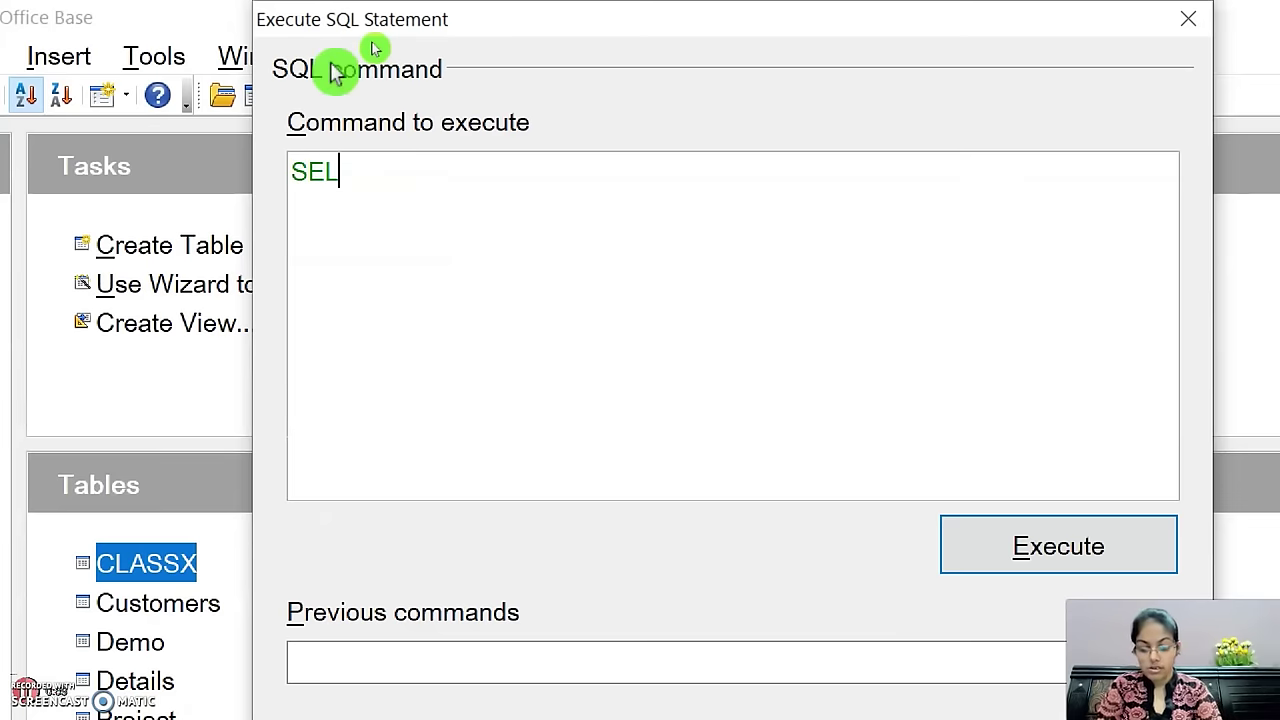
text(ECT NAME)
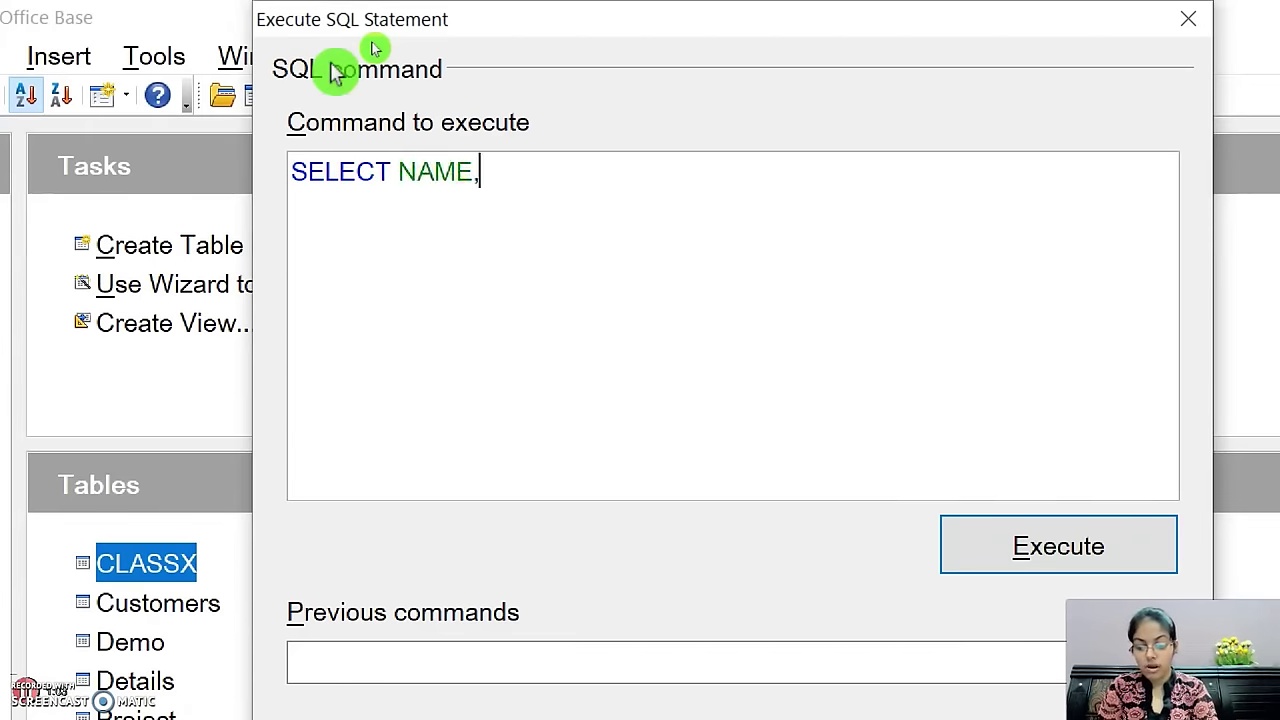
text(,MARK)
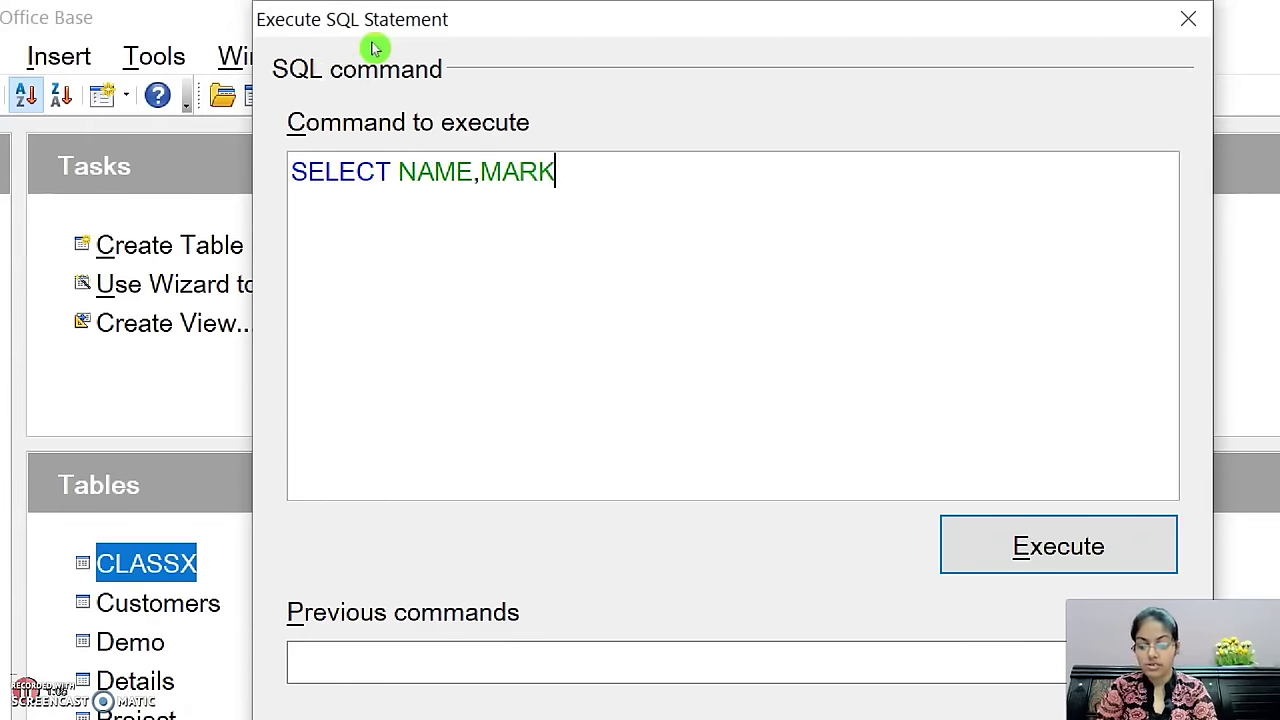
text(S FROM CLASSX;)
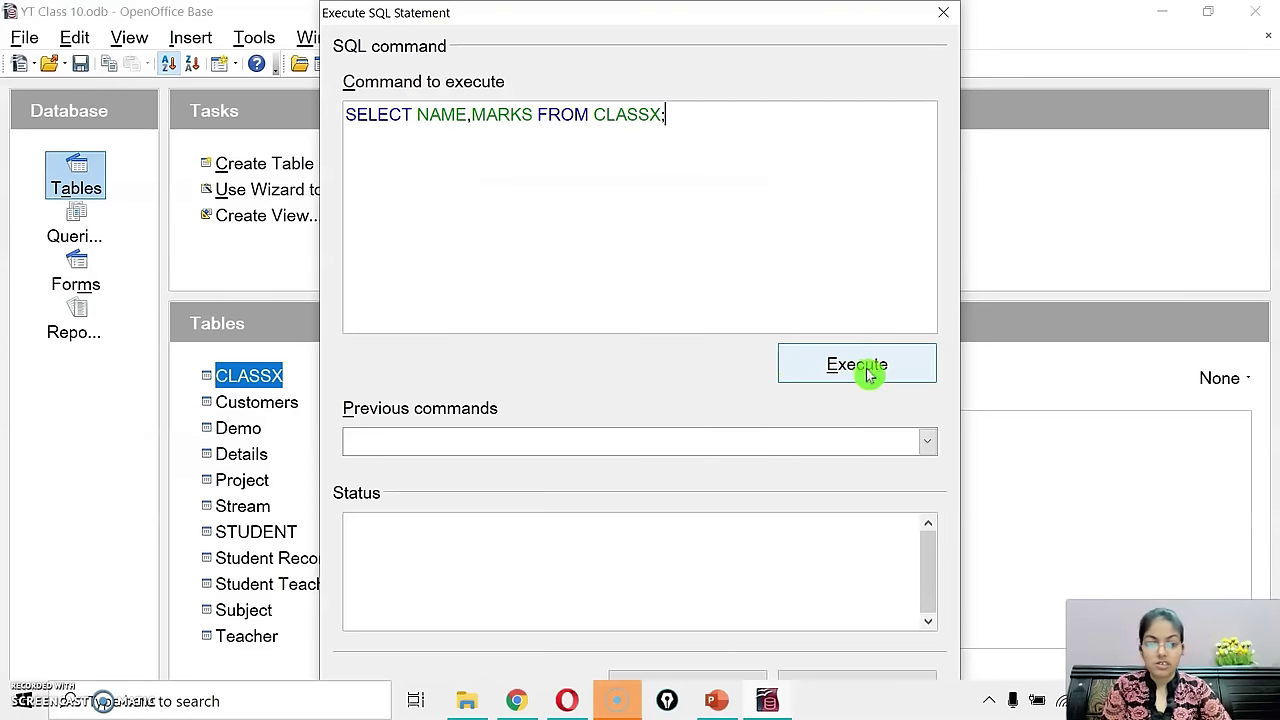
click(866, 372)
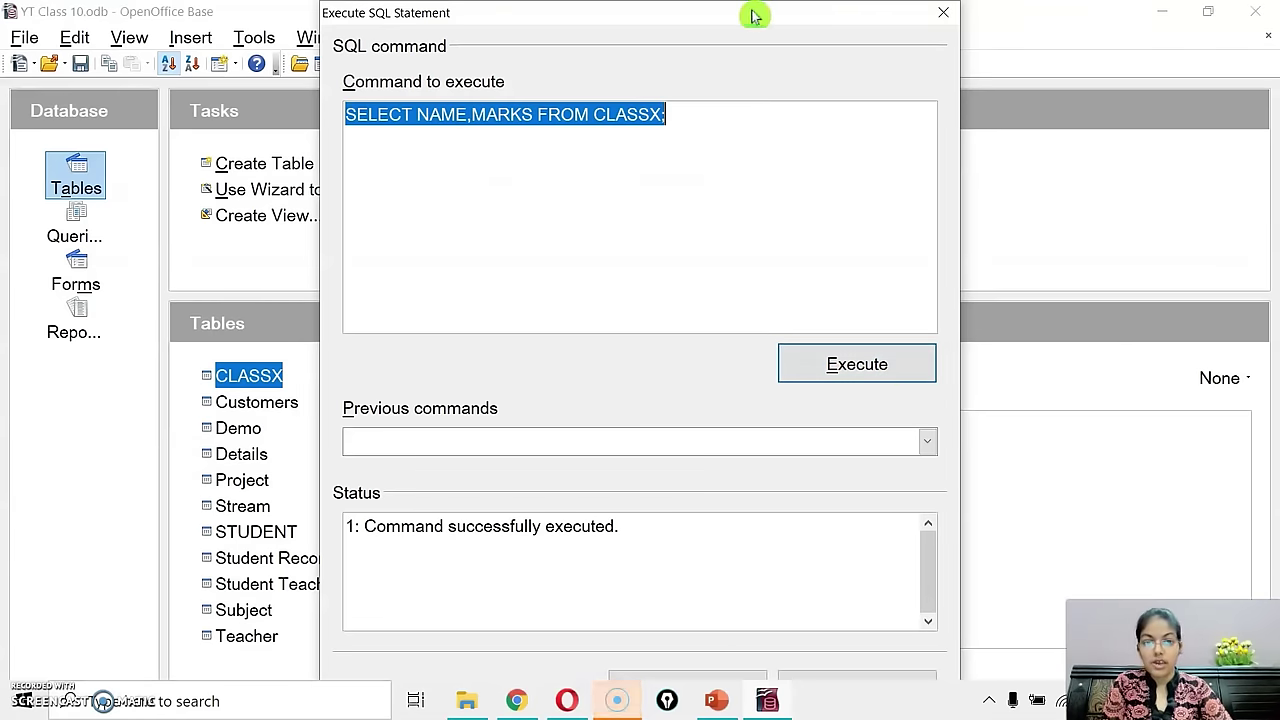
mouse_move(751, 14)
mouse_down()
mouse_move(753, 2)
mouse_move(756, 14)
mouse_up()
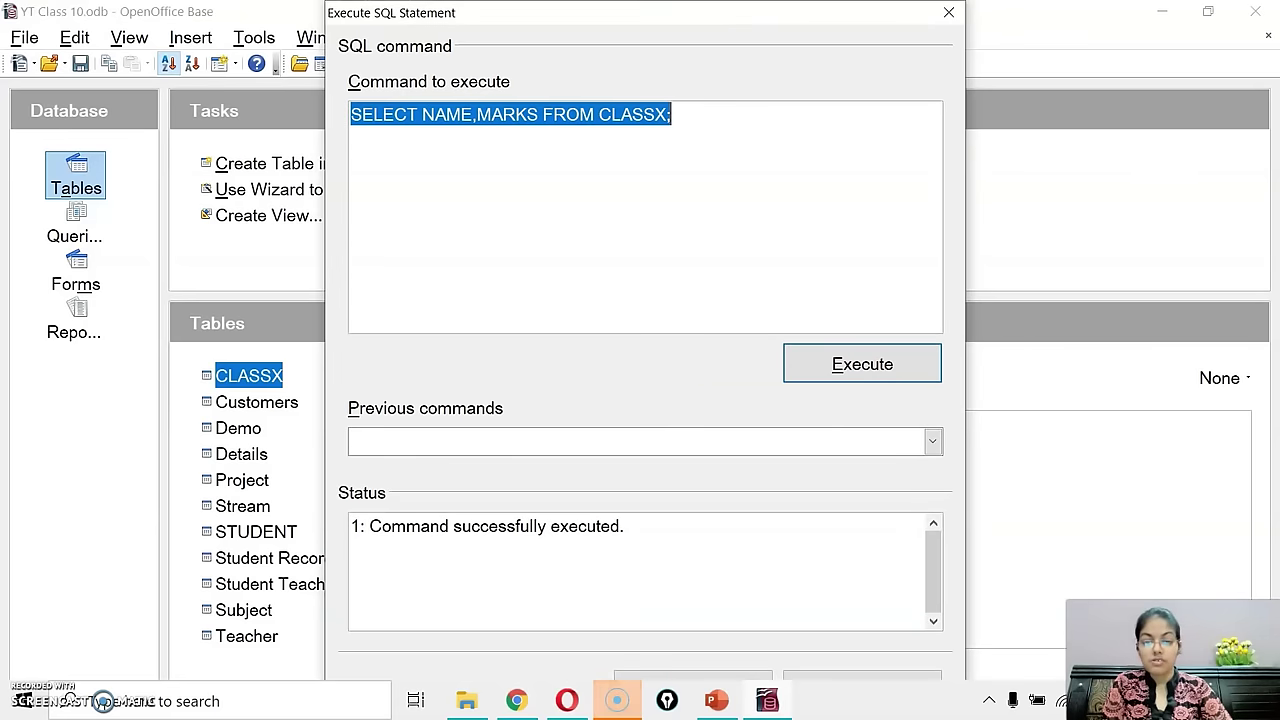
click(668, 540)
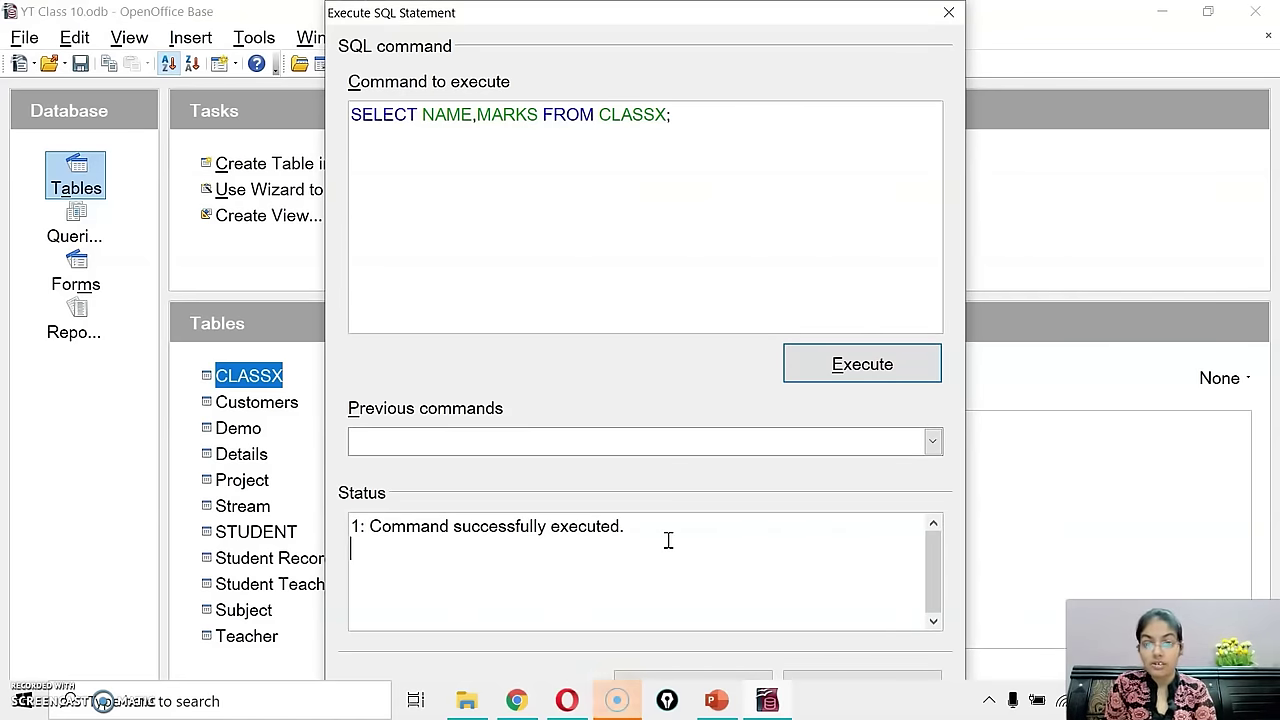
click(830, 678)
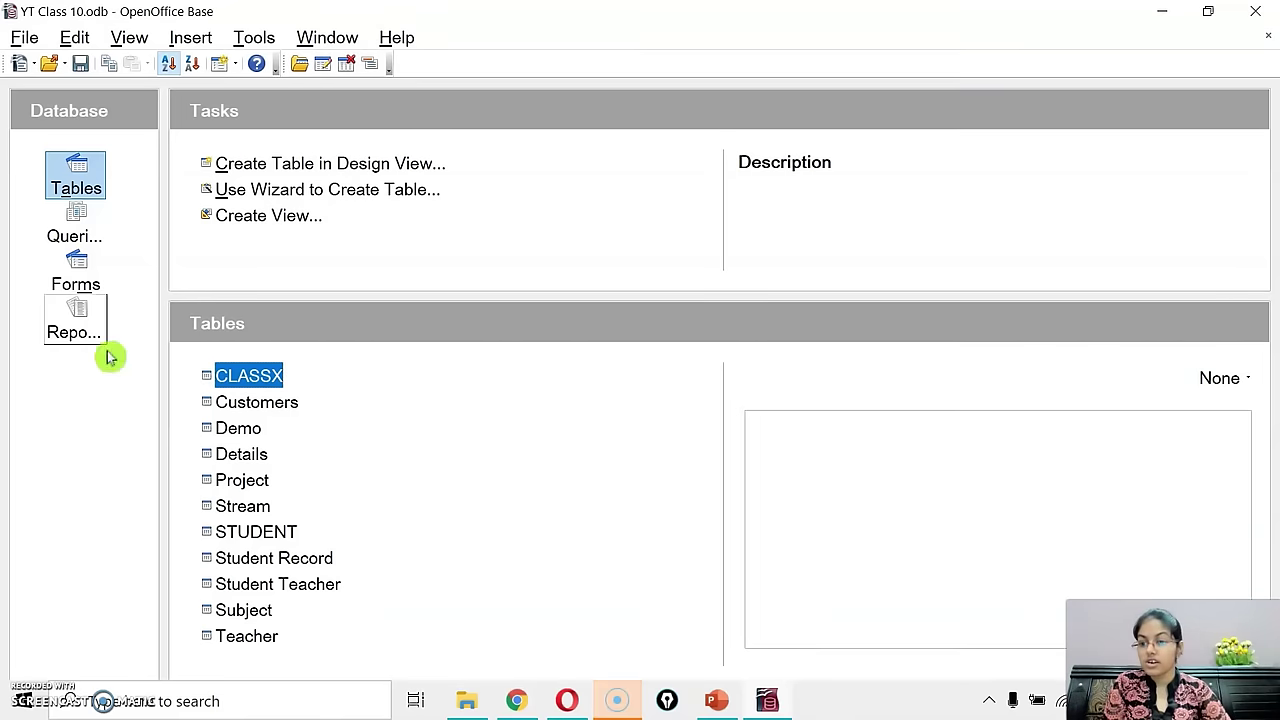
Step: Switch to the database's queries, execute the direct SQL statement SELECT * FROM CLASSX; and close the SQL dialog
click(63, 237)
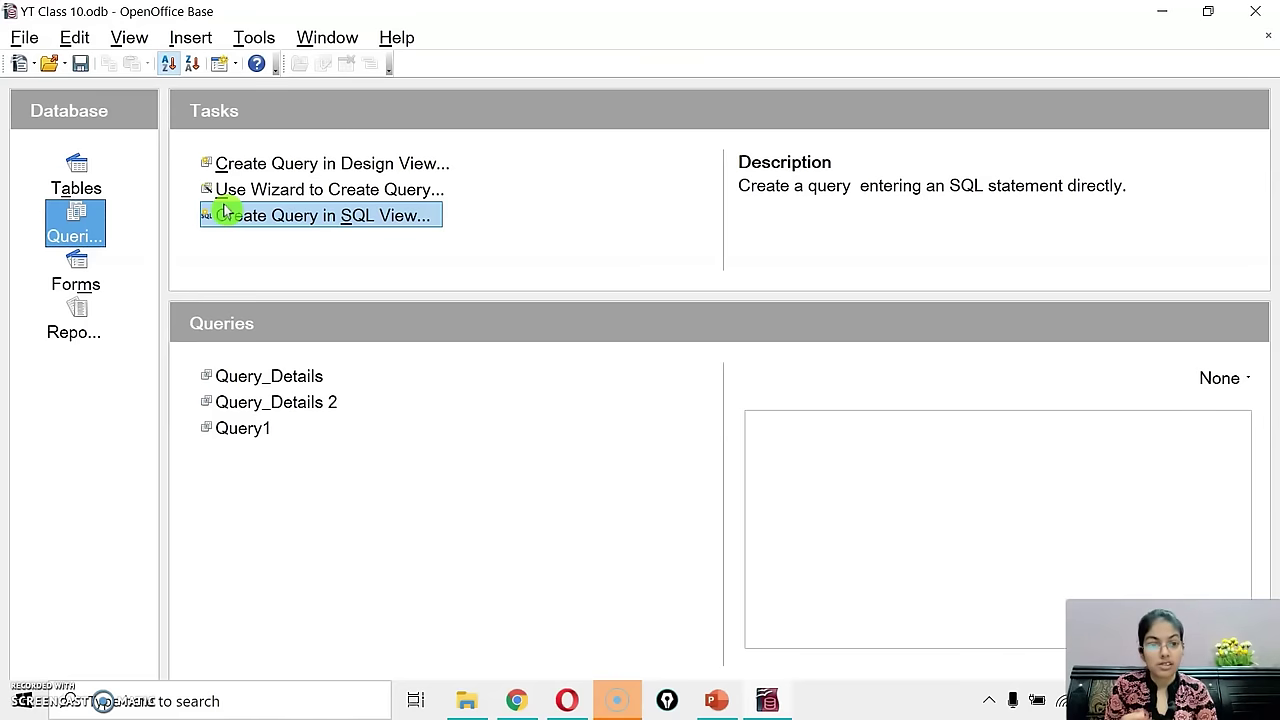
click(252, 42)
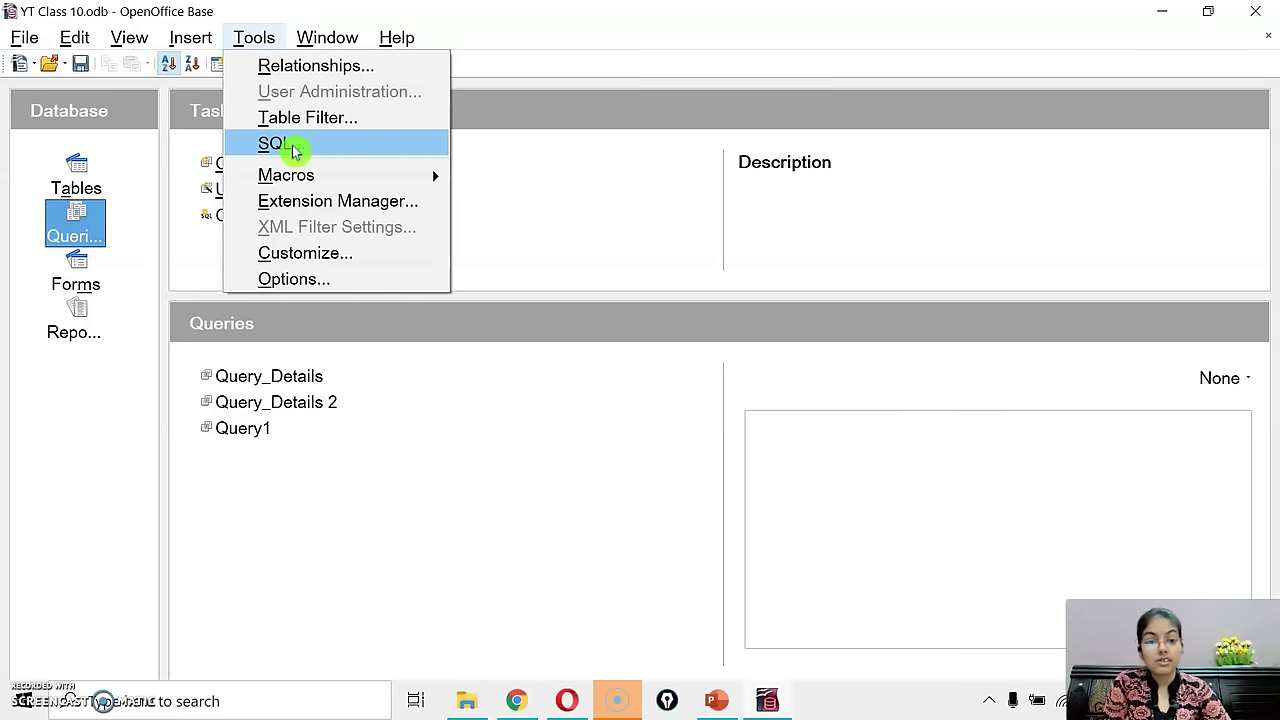
click(386, 543)
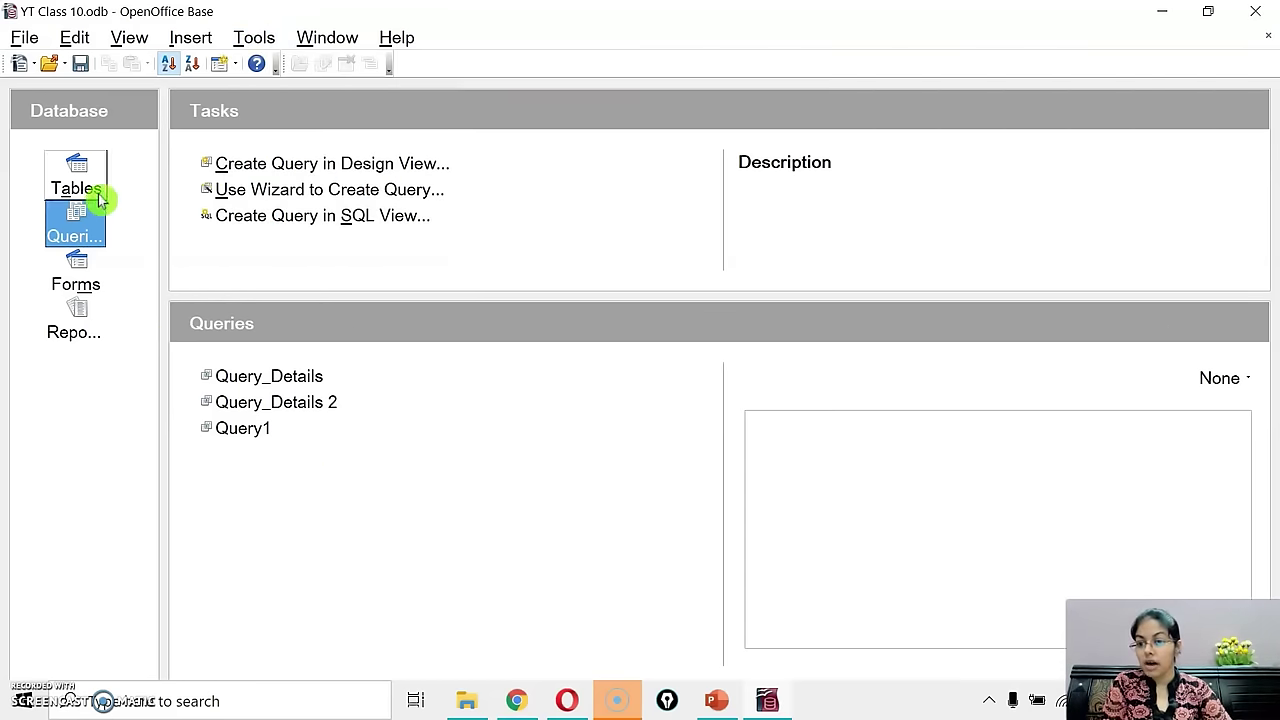
click(252, 40)
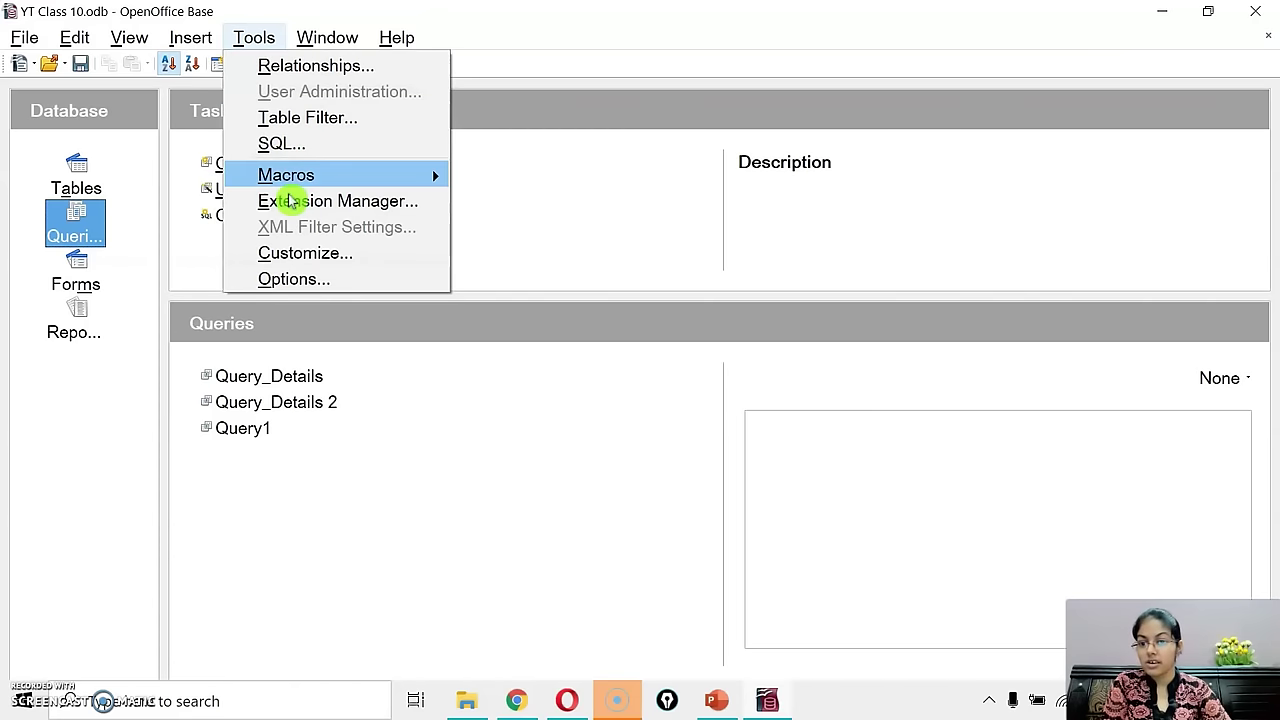
click(282, 143)
text(S)
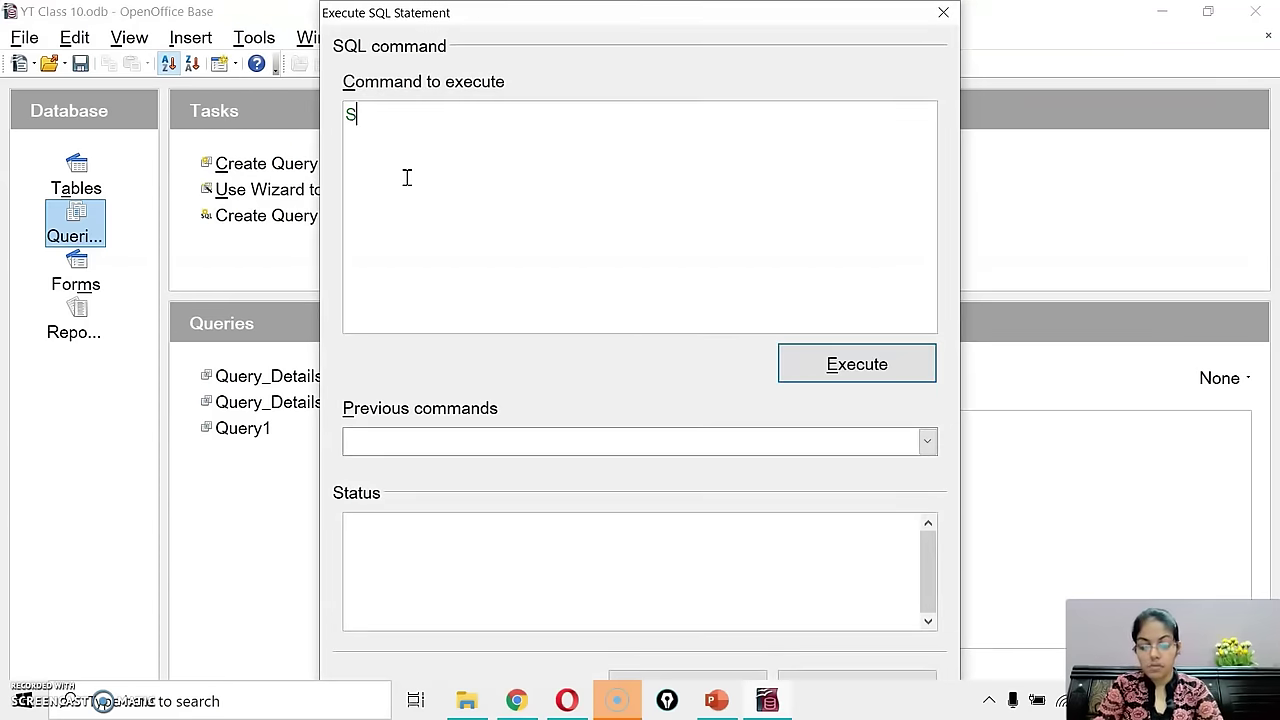
text(ELECT * FROM CLASSX;)
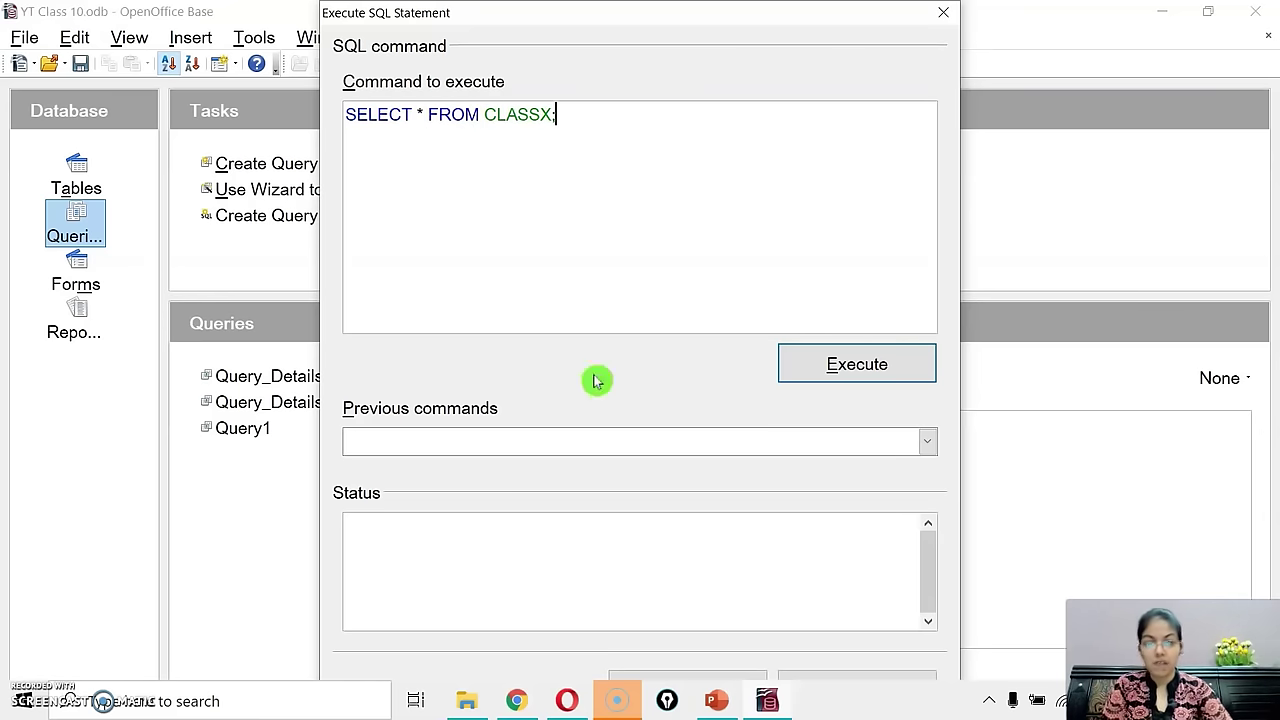
click(870, 364)
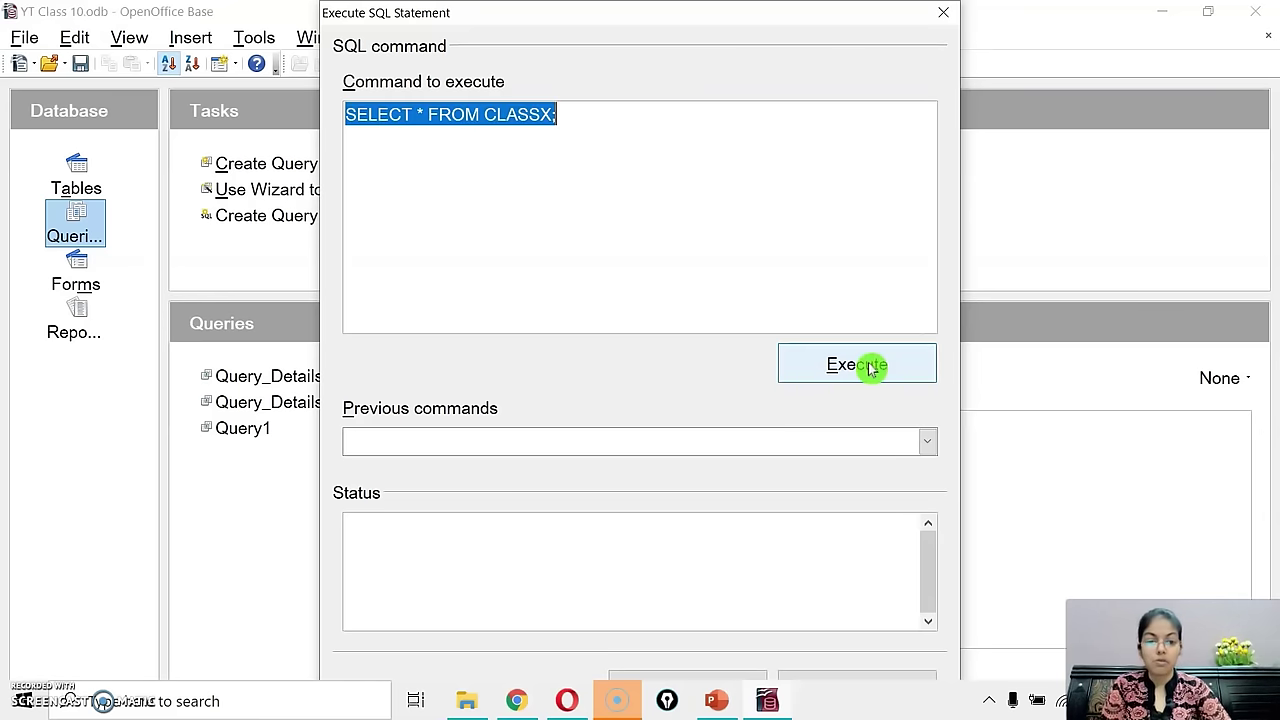
drag(483, 551, 352, 522)
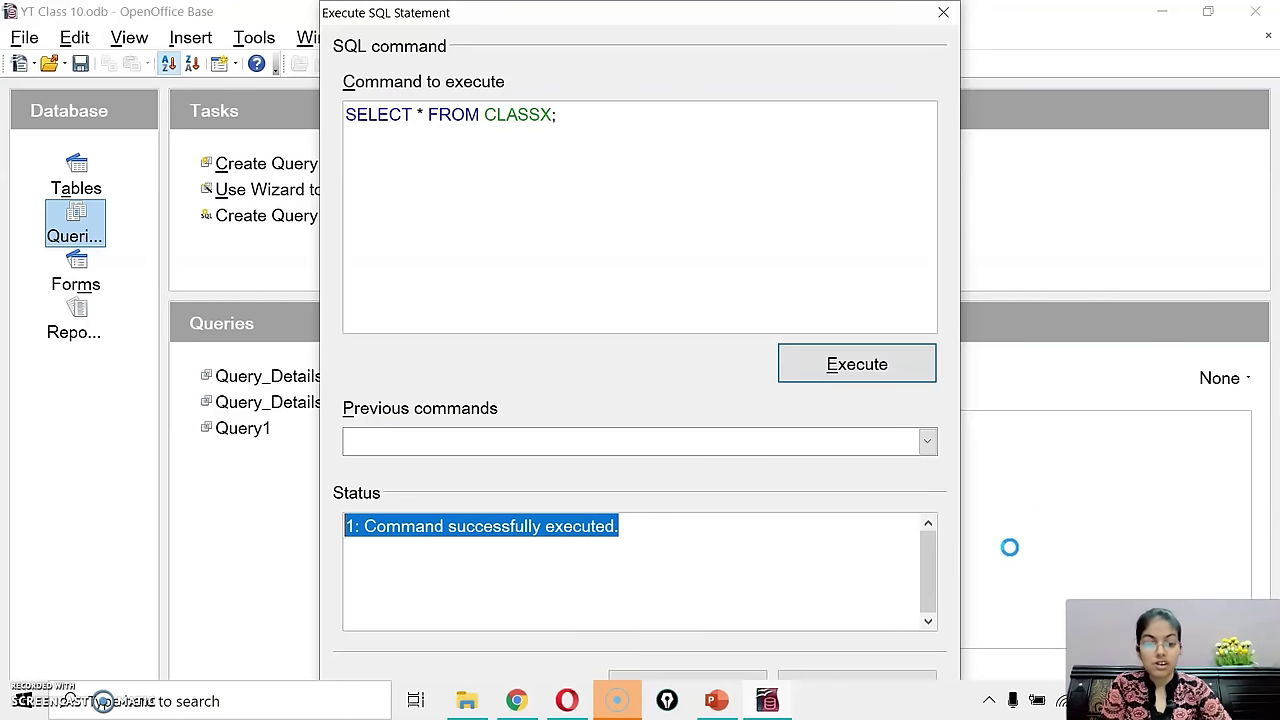
click(842, 682)
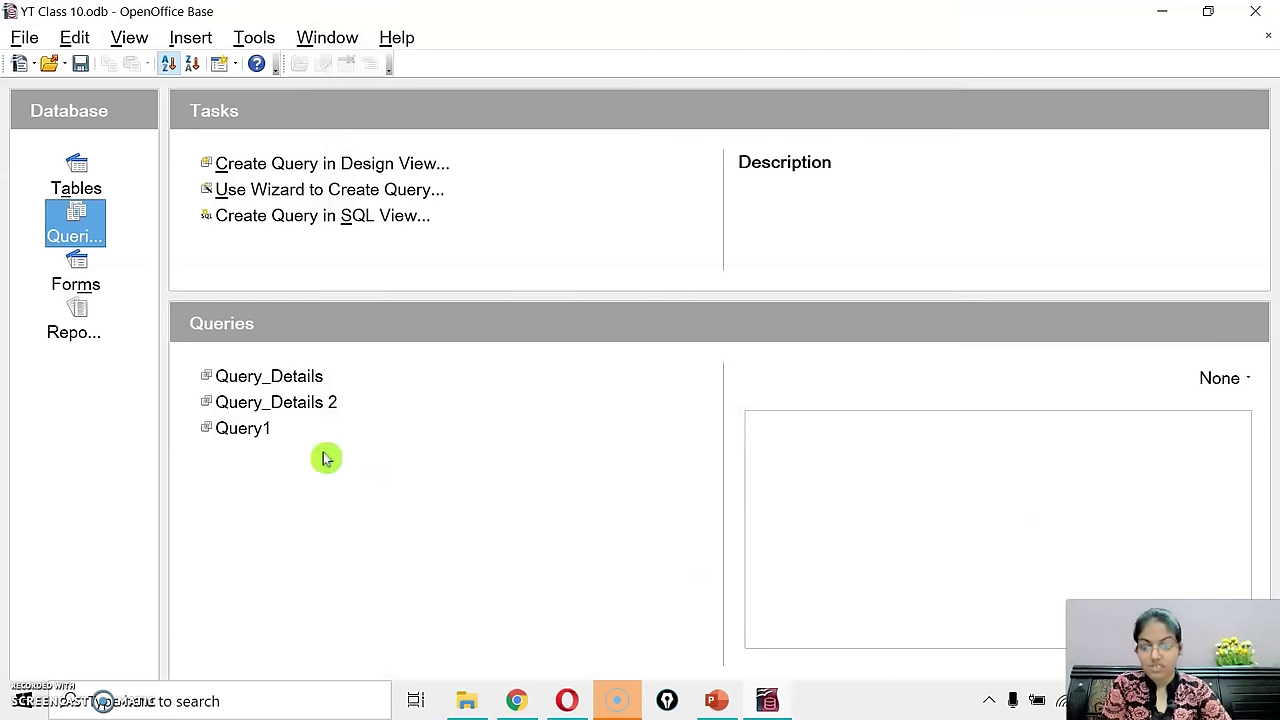
Step: Create a new query in SQL View with the statement SELECT NAME,MARKS FROM CLASSX; and run it
click(63, 234)
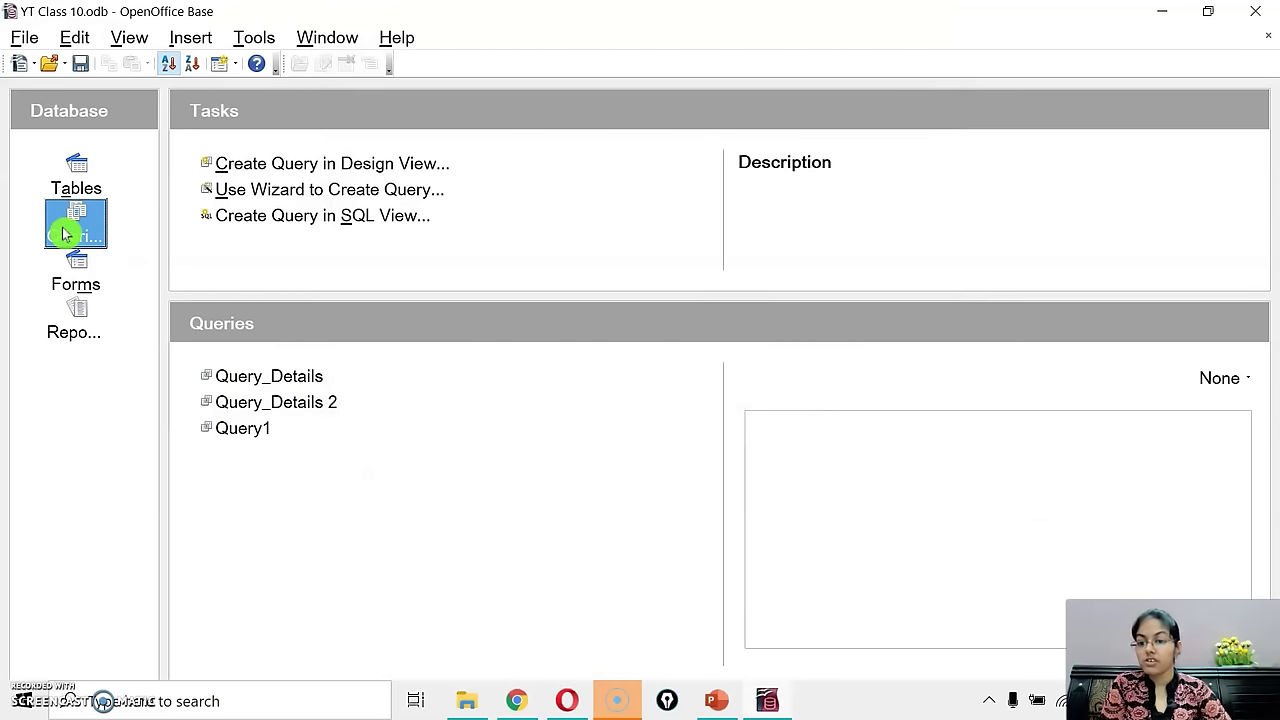
click(257, 218)
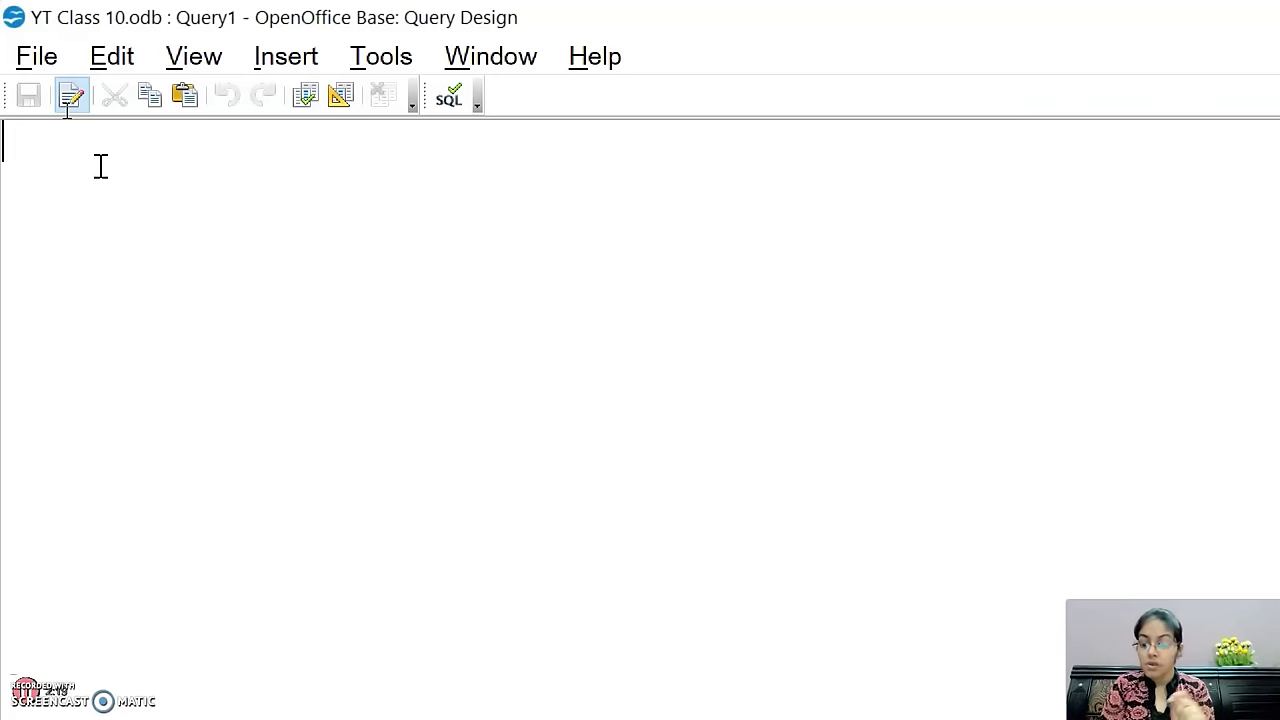
text(SELECT )
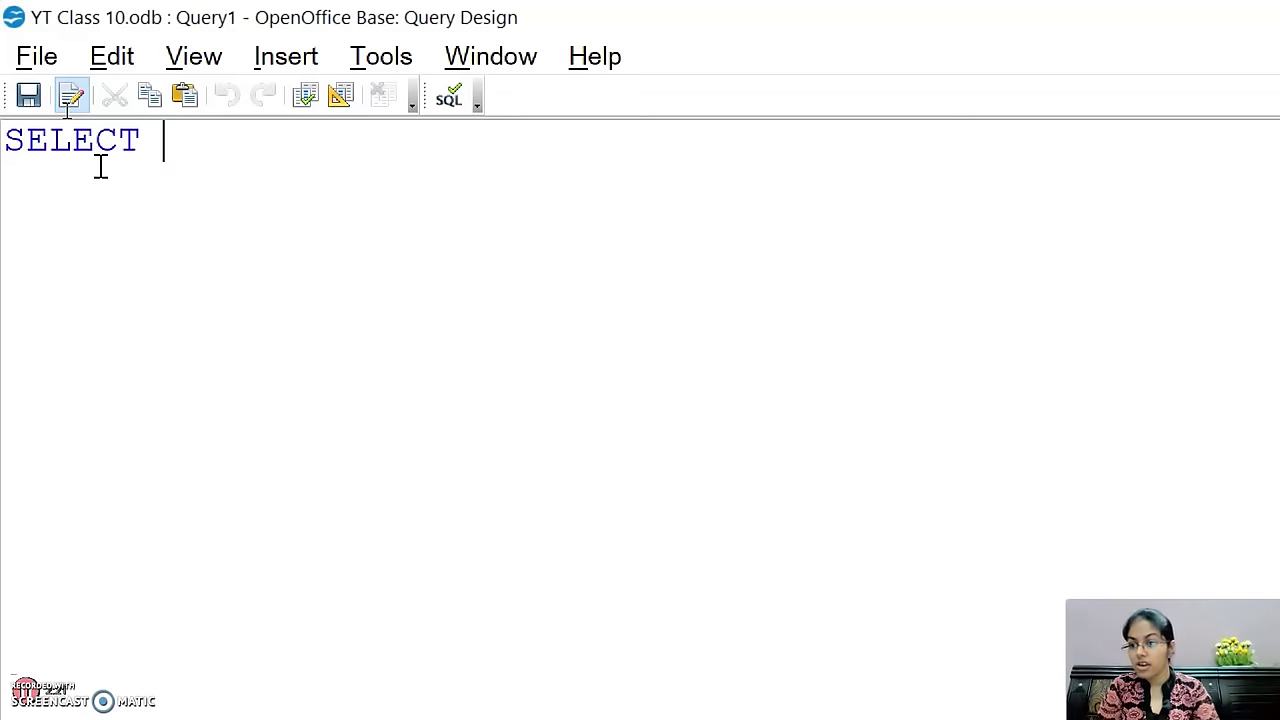
text(NAME,MARKS )
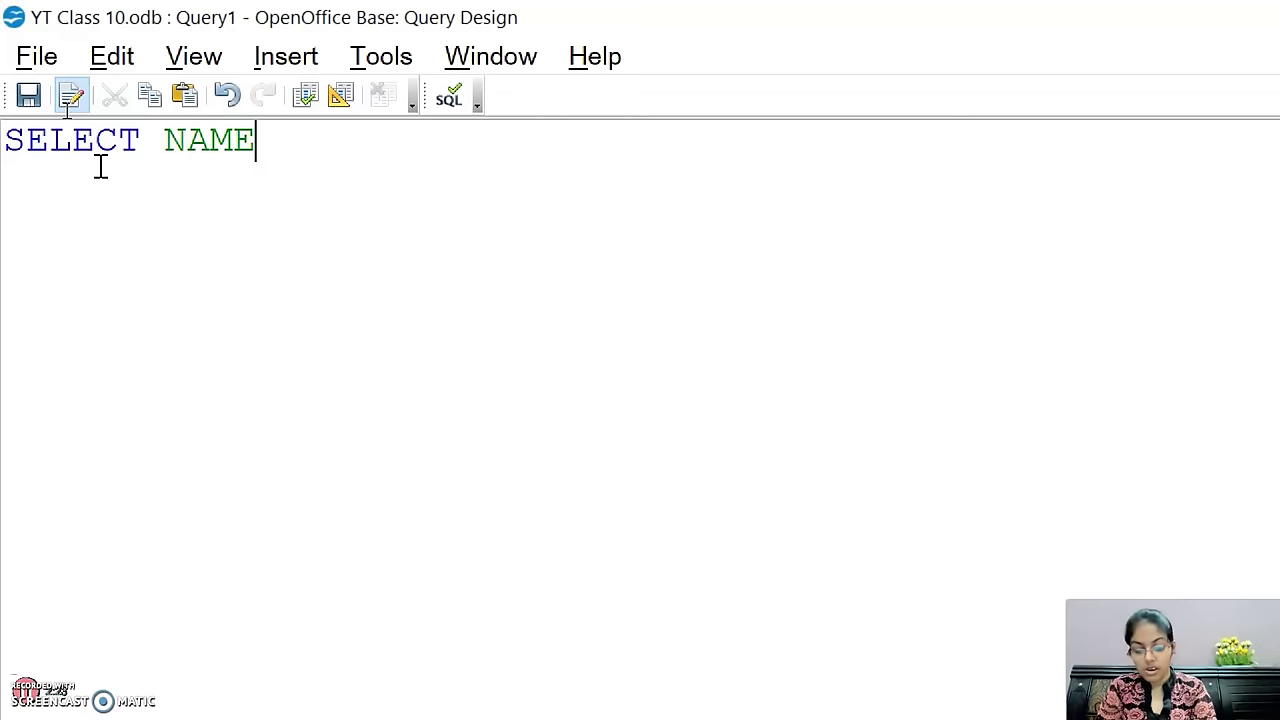
text(FROM CLASSX;)
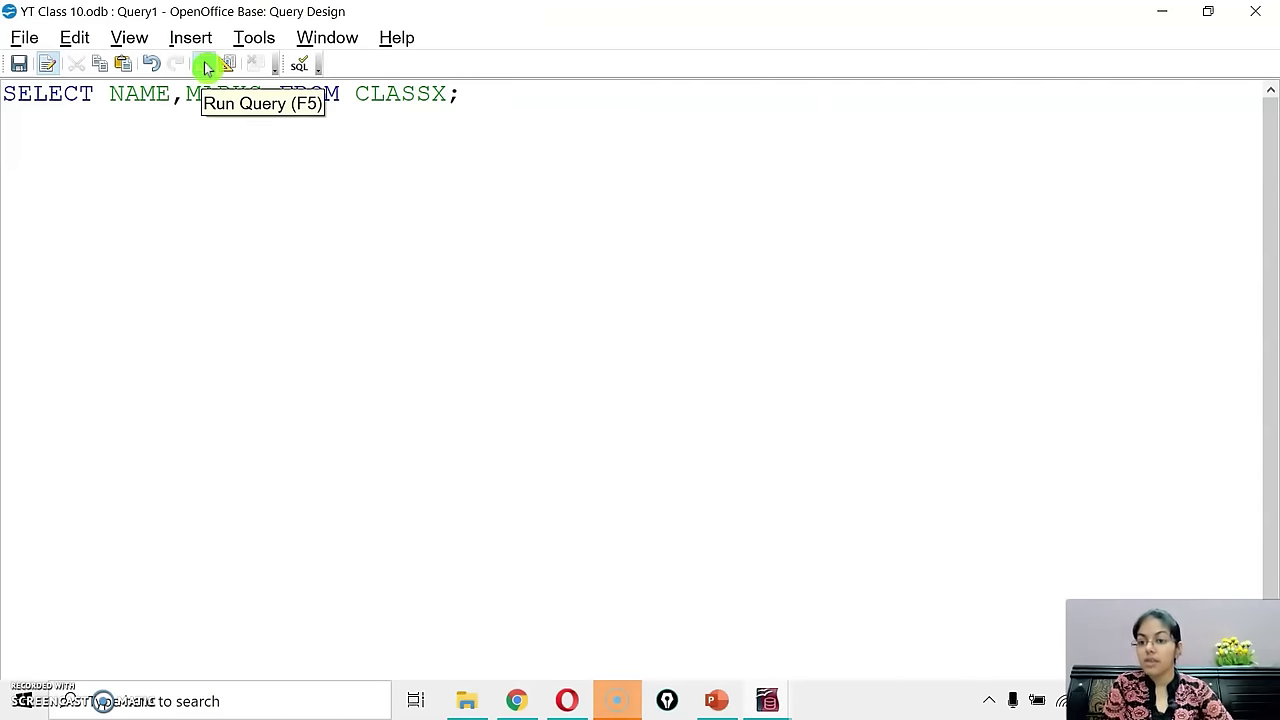
click(205, 66)
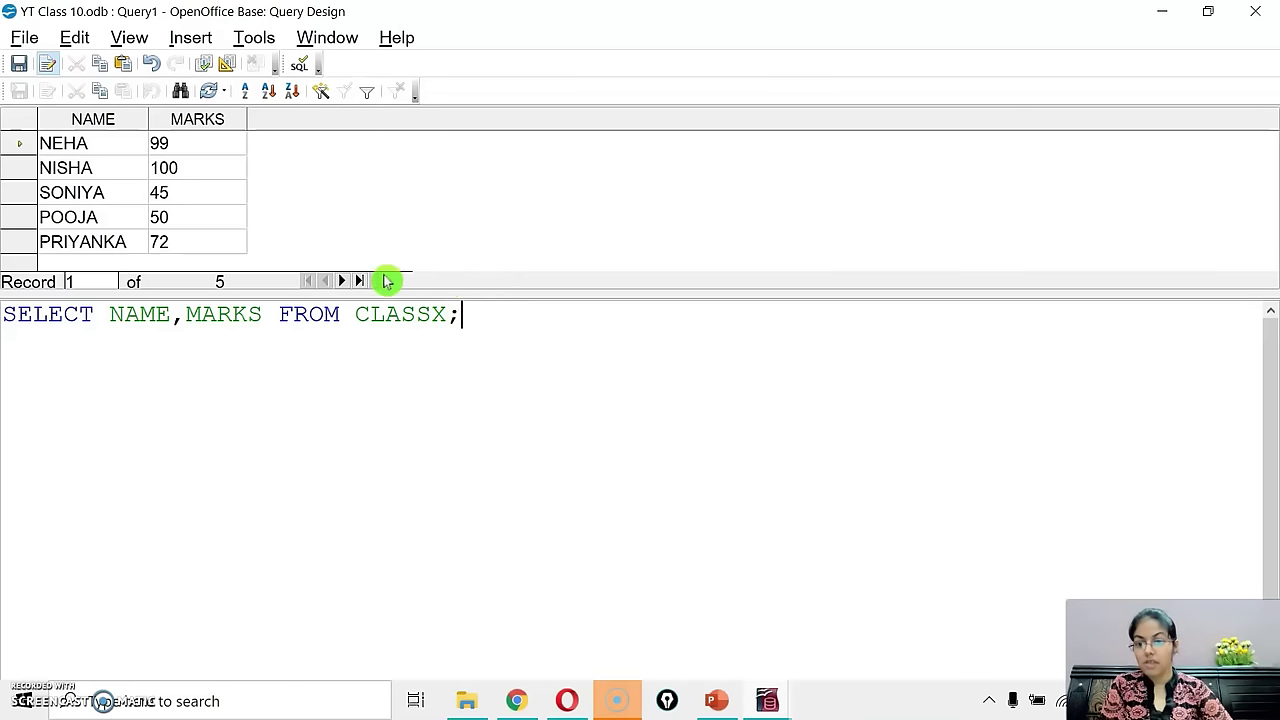
Step: Enlarge the query results area, add ADDRESS after MARKS in the SELECT statement and rerun the query
drag(238, 300, 250, 373)
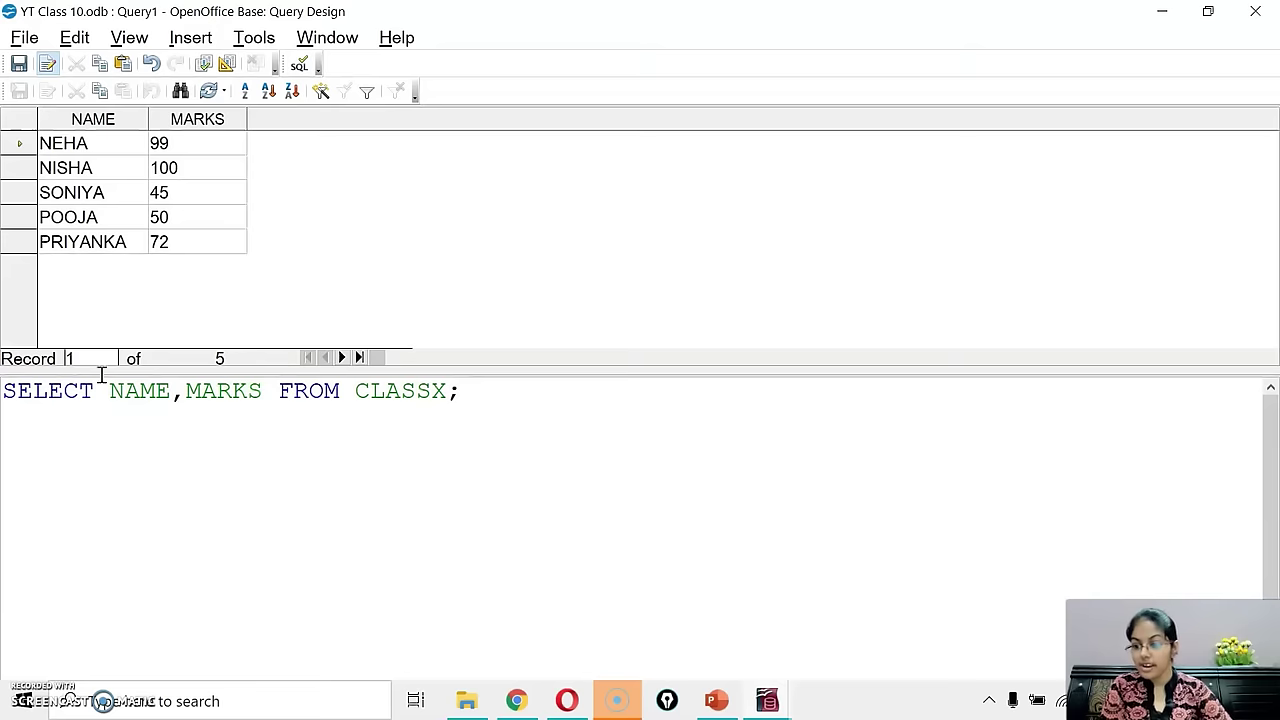
click(265, 390)
text(,)
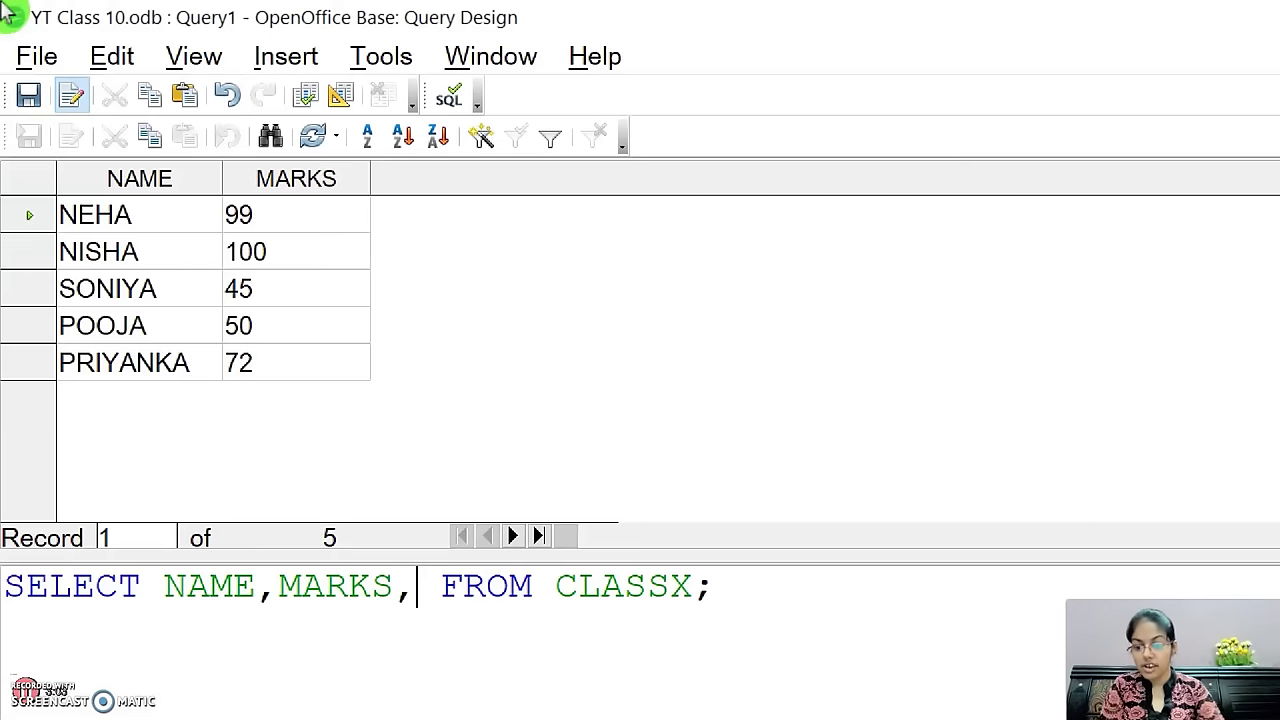
text(ADDRESS)
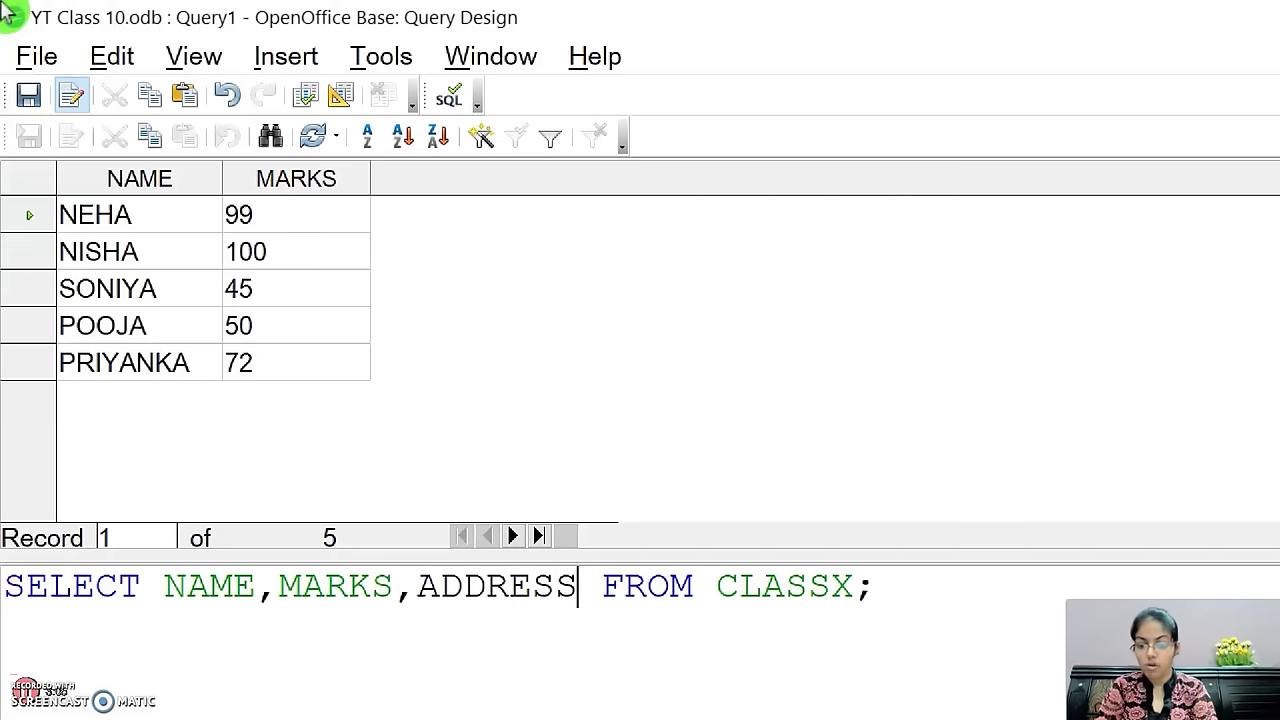
click(307, 97)
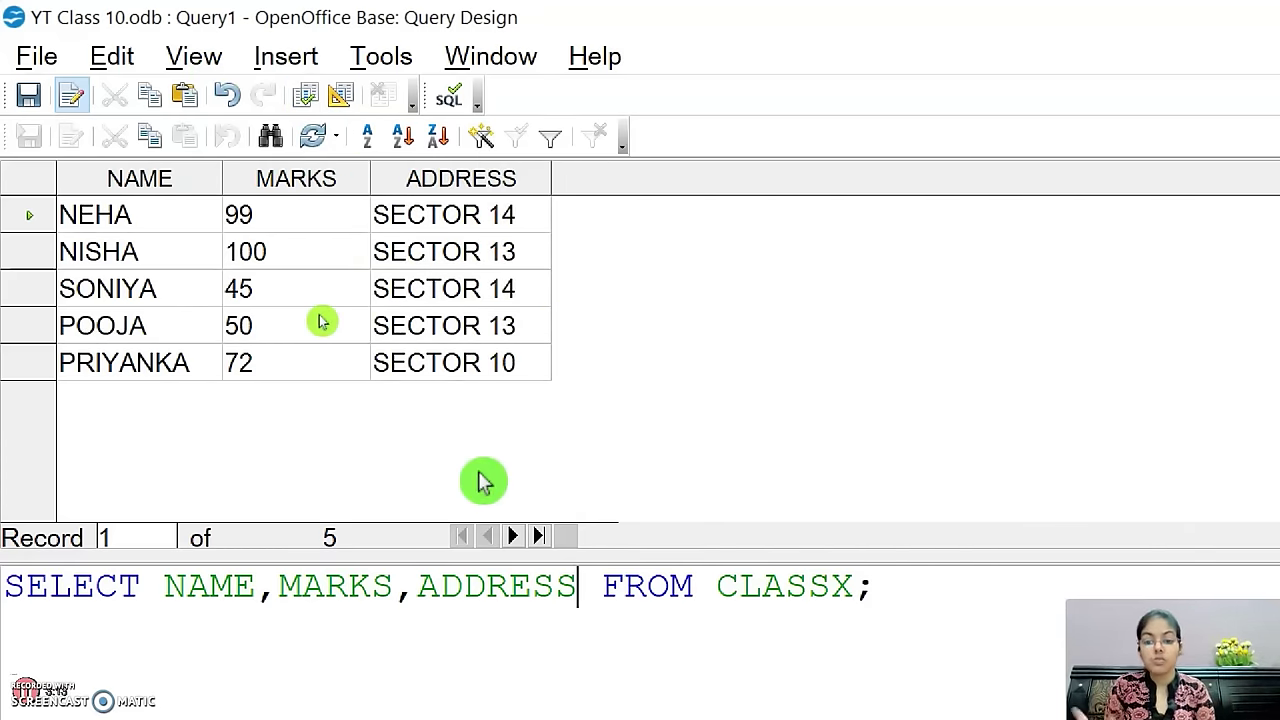
Step: Replace the SELECT statement's column list with ADDRESS,NAME,MARKS and rerun the query on CLASSX
key(BackSpace)
key(BackSpace)
key(BackSpace)
key(BackSpace)
key(BackSpace)
key(BackSpace)
key(BackSpace)
key(BackSpace)
key(BackSpace)
key(BackSpace)
key(BackSpace)
key(BackSpace)
key(BackSpace)
key(BackSpace)
key(BackSpace)
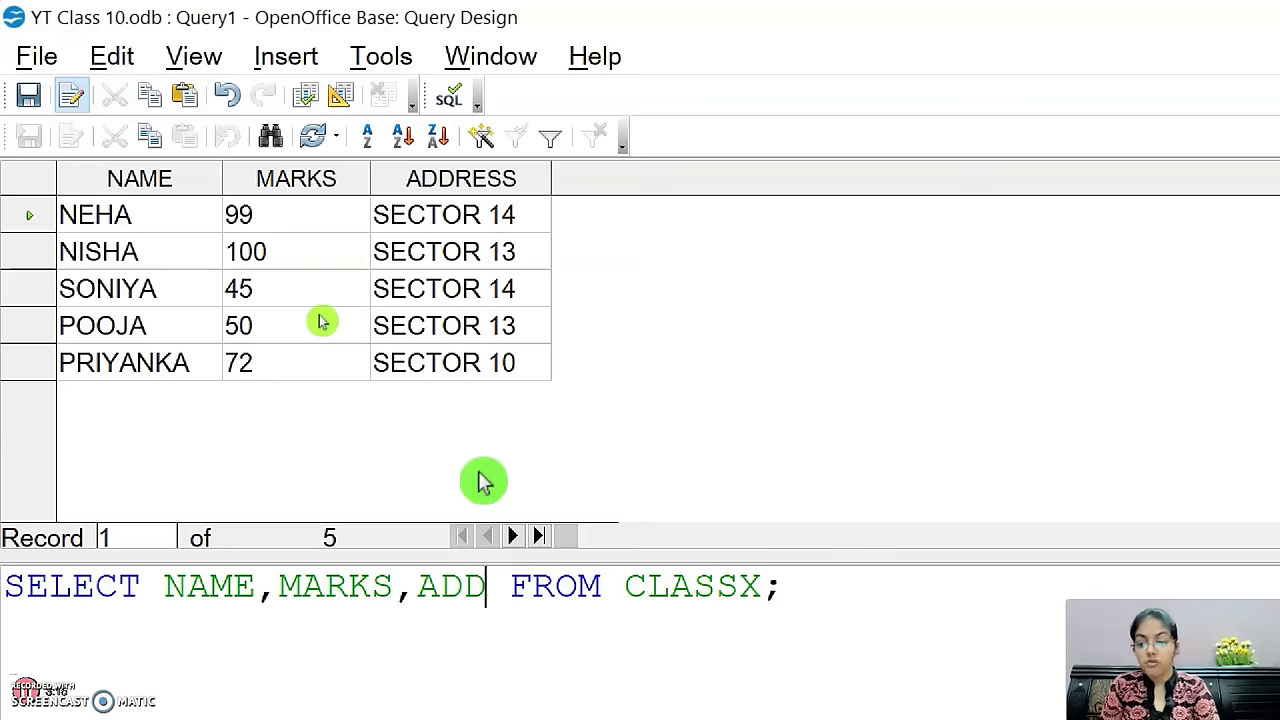
key(BackSpace)
key(BackSpace)
key(BackSpace)
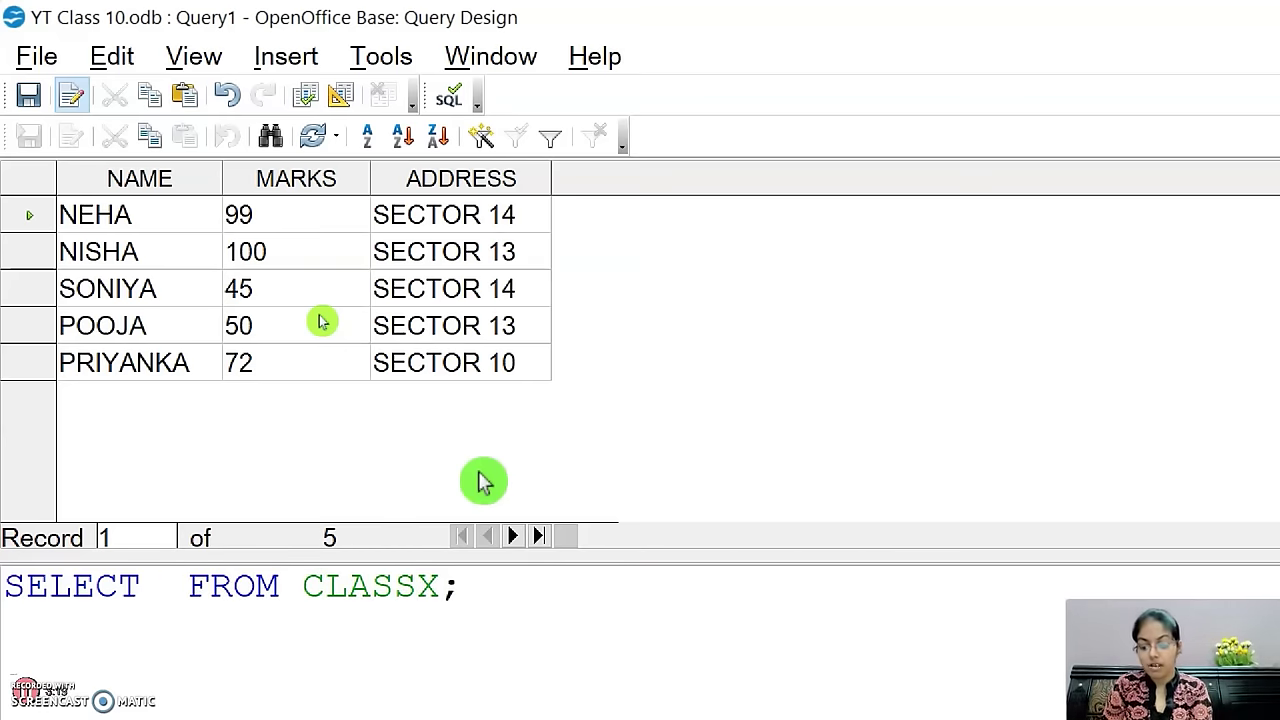
text(MA)
key(BackSpace)
key(BackSpace)
text(ADDREE)
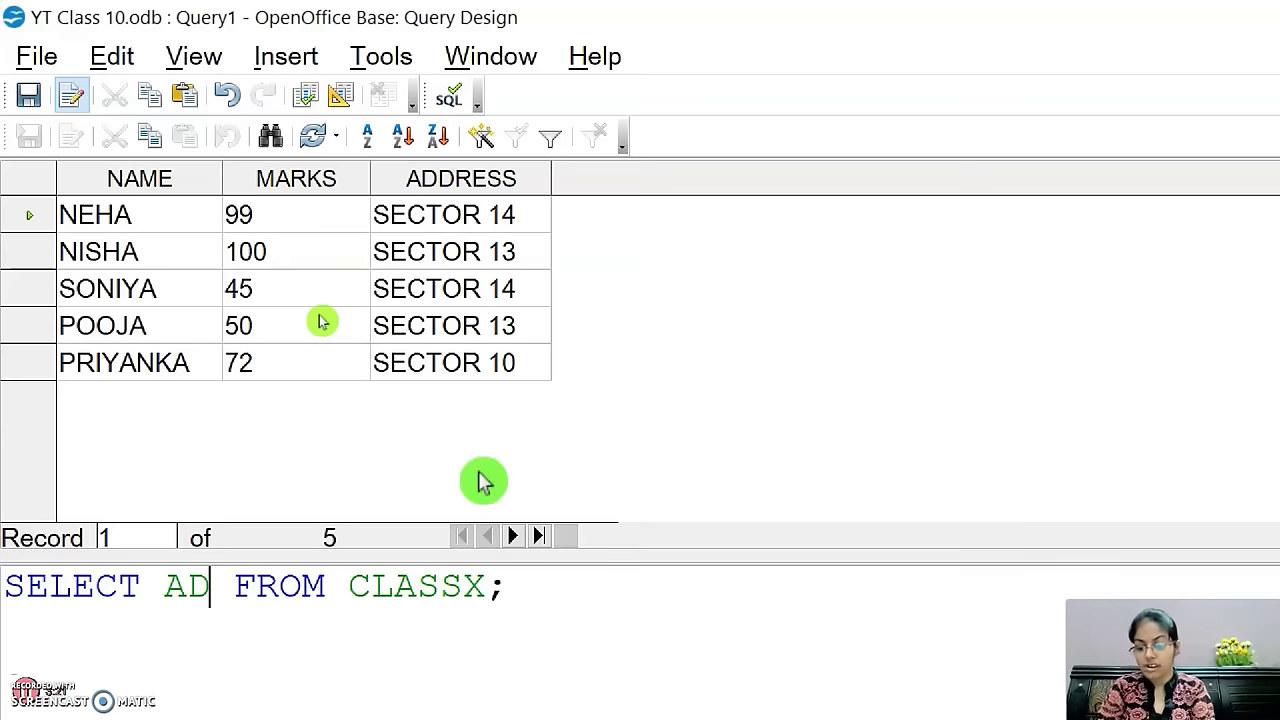
text(S,NAM)
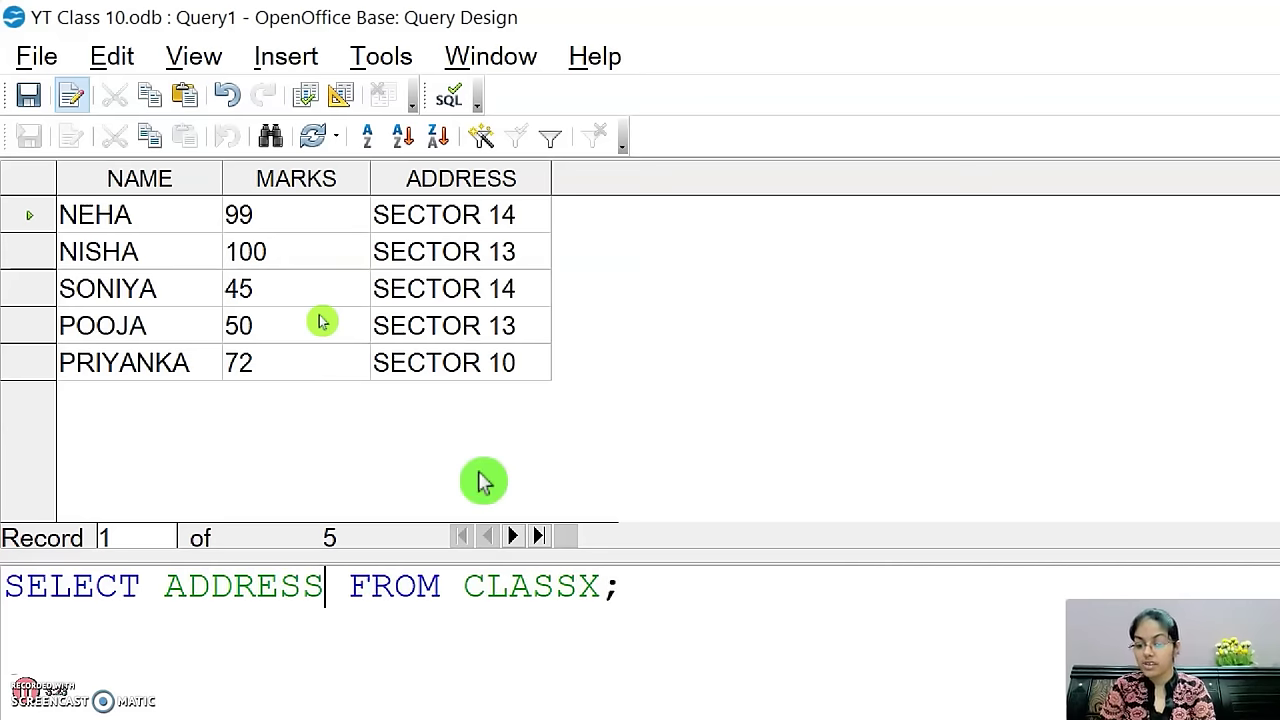
text(E,MARKS)
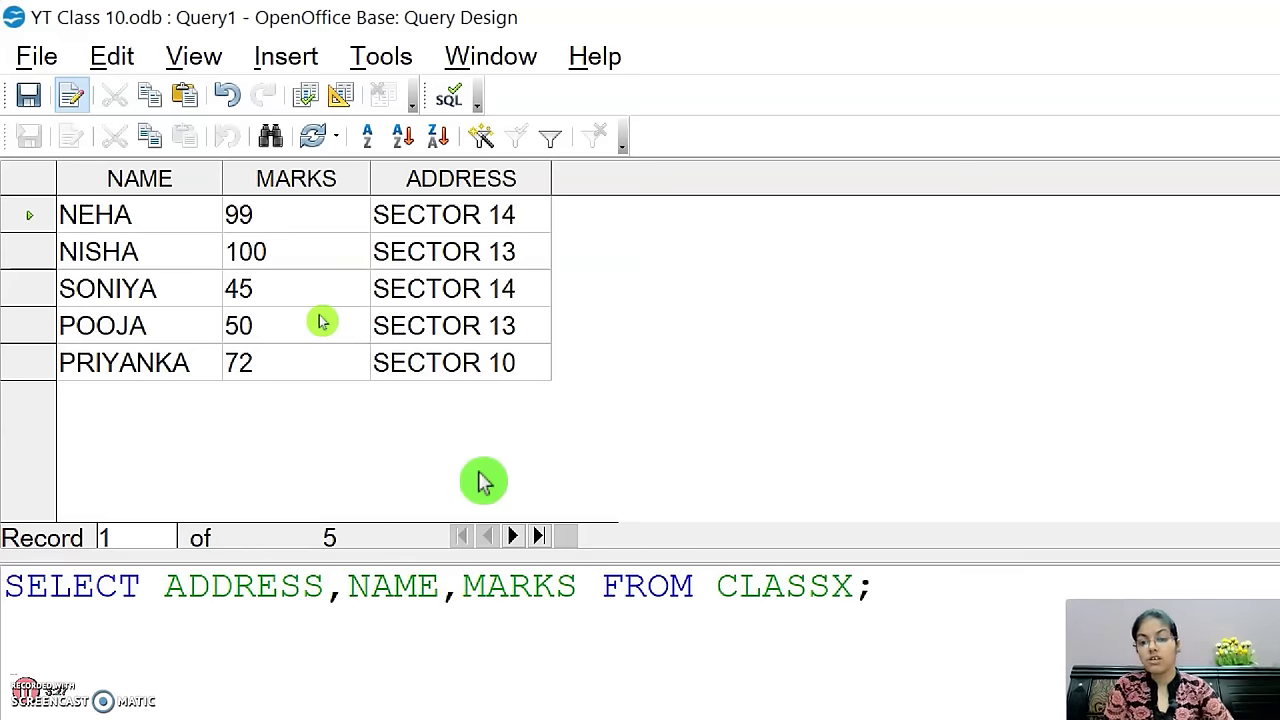
click(305, 100)
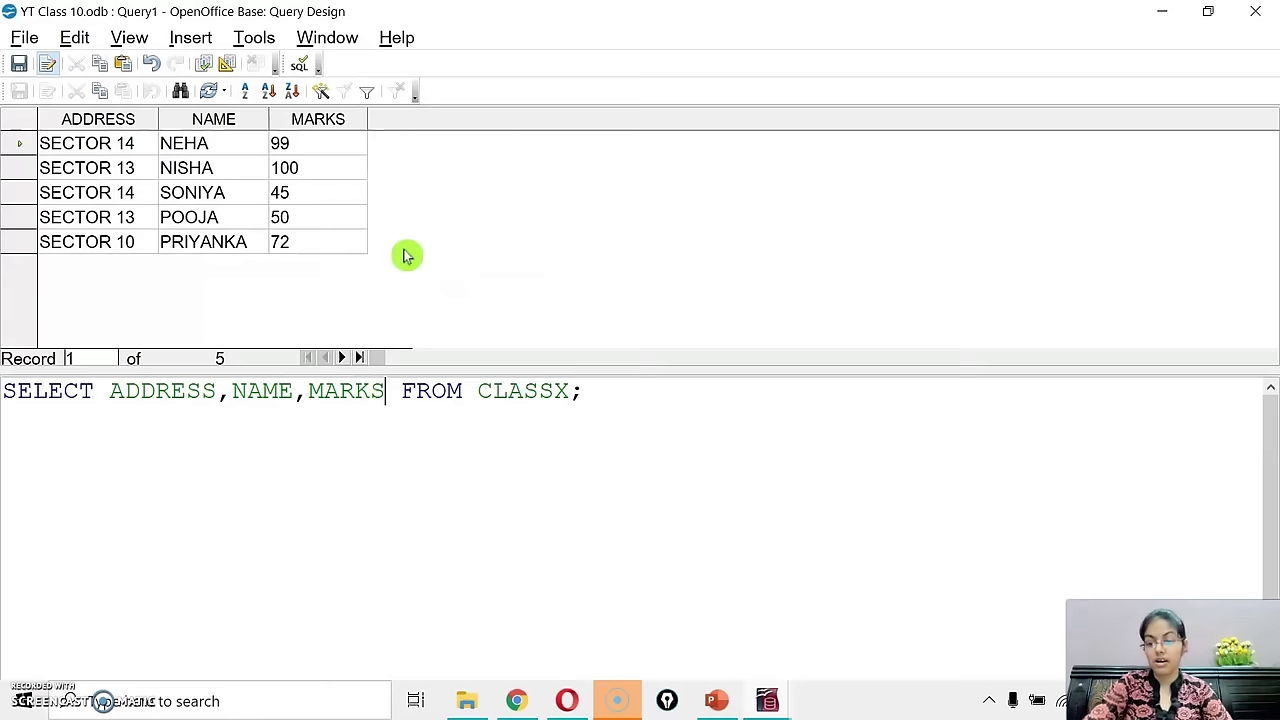
Step: Replace the SELECT statement's column list with ROLLNO, NAME, MARKS, ADDRESS and run the query on CLASSX
drag(108, 391, 388, 394)
key(BackSpace)
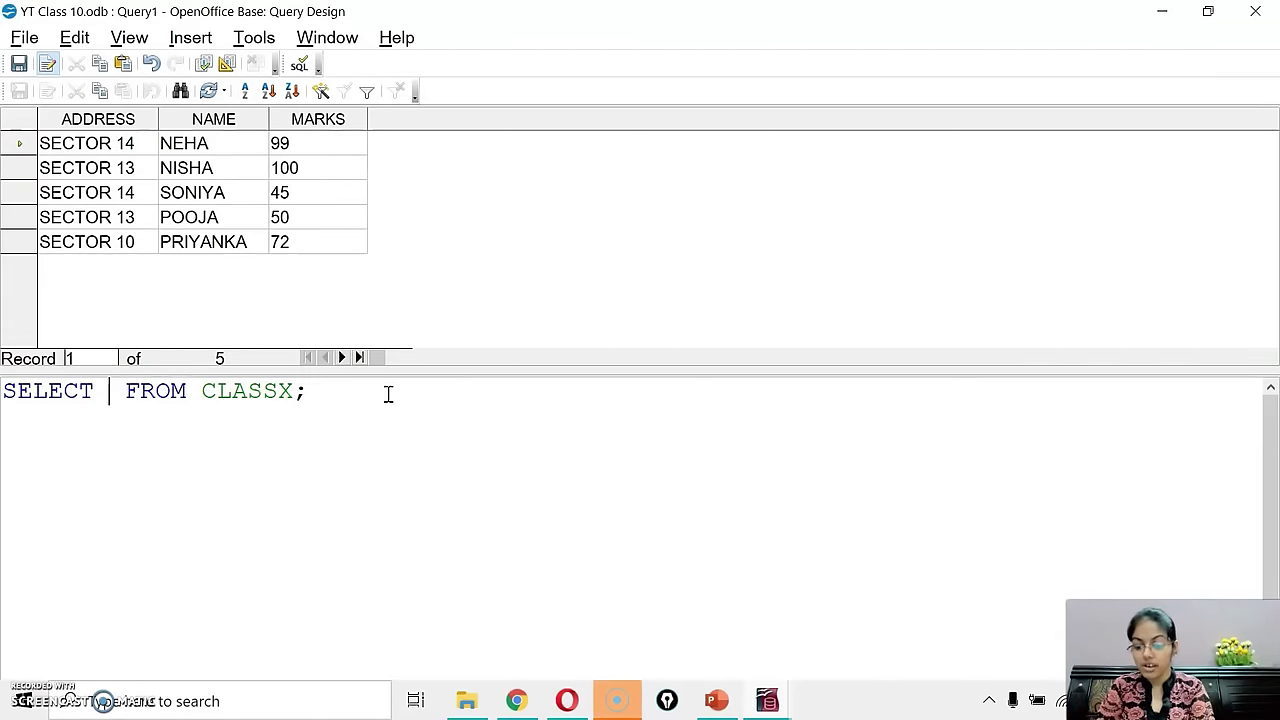
text(ROLLNO)
text(, NAME, )
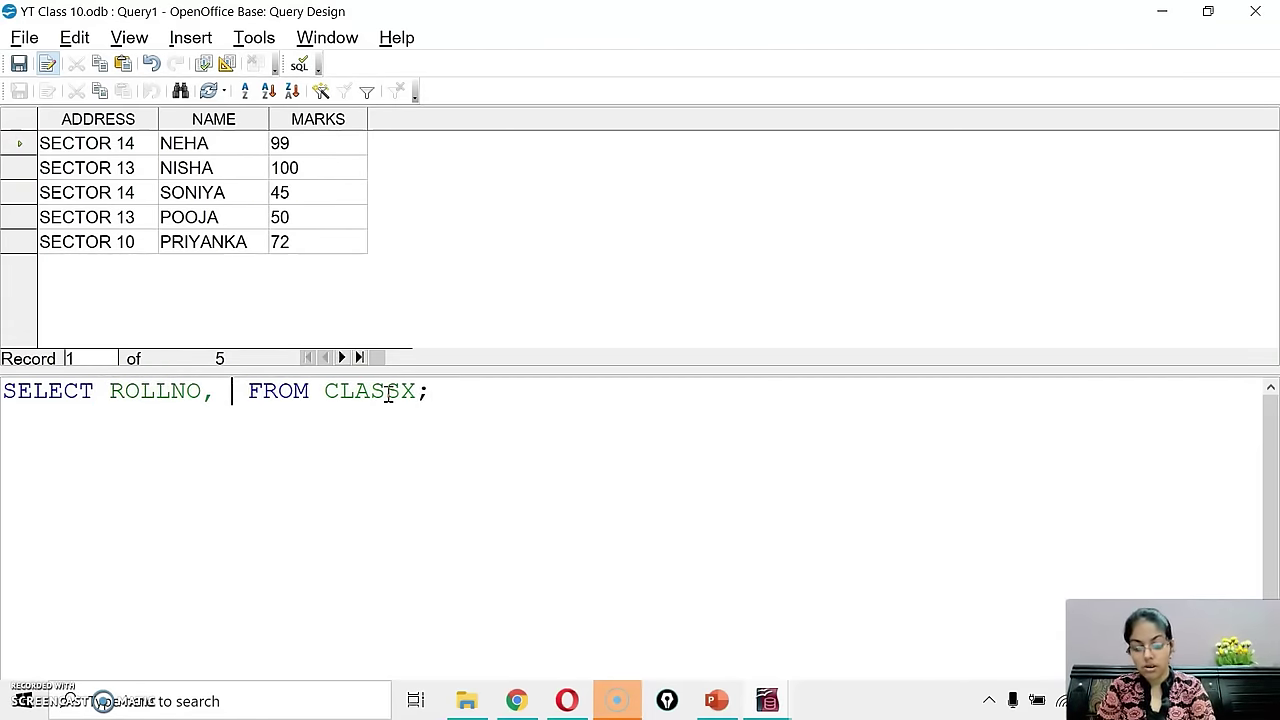
text(MARKS, A)
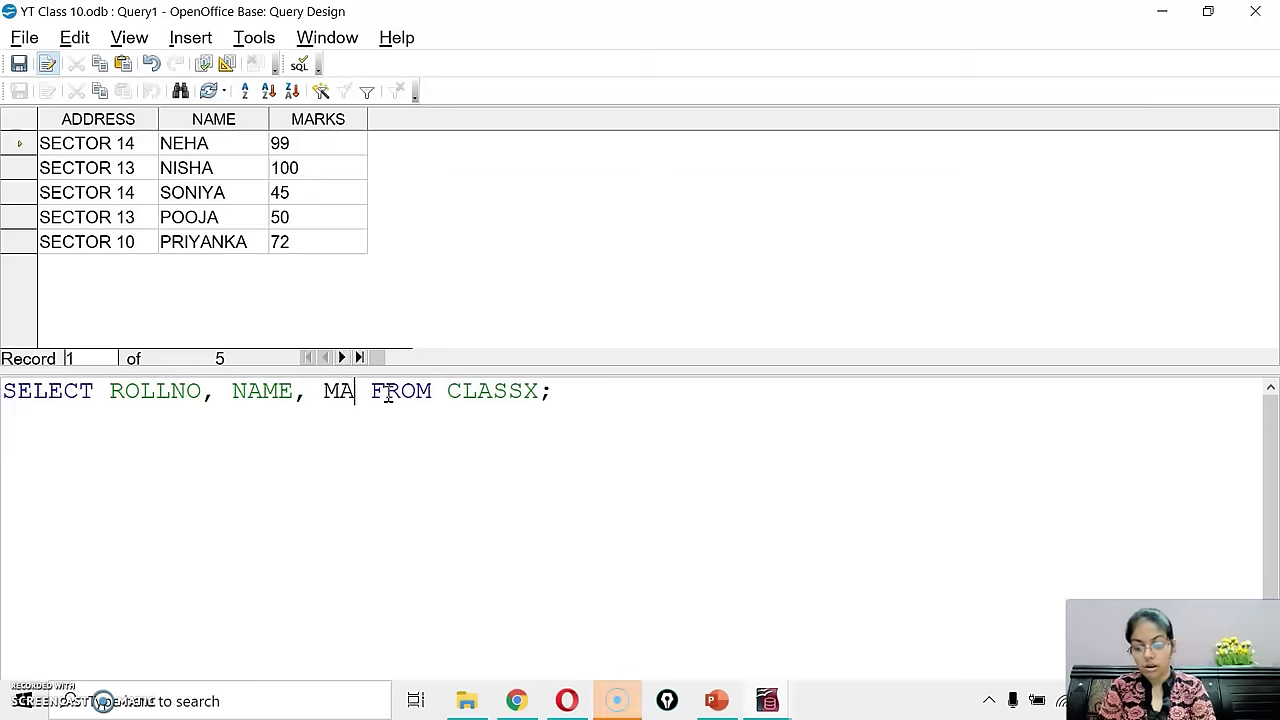
text(DDRESS)
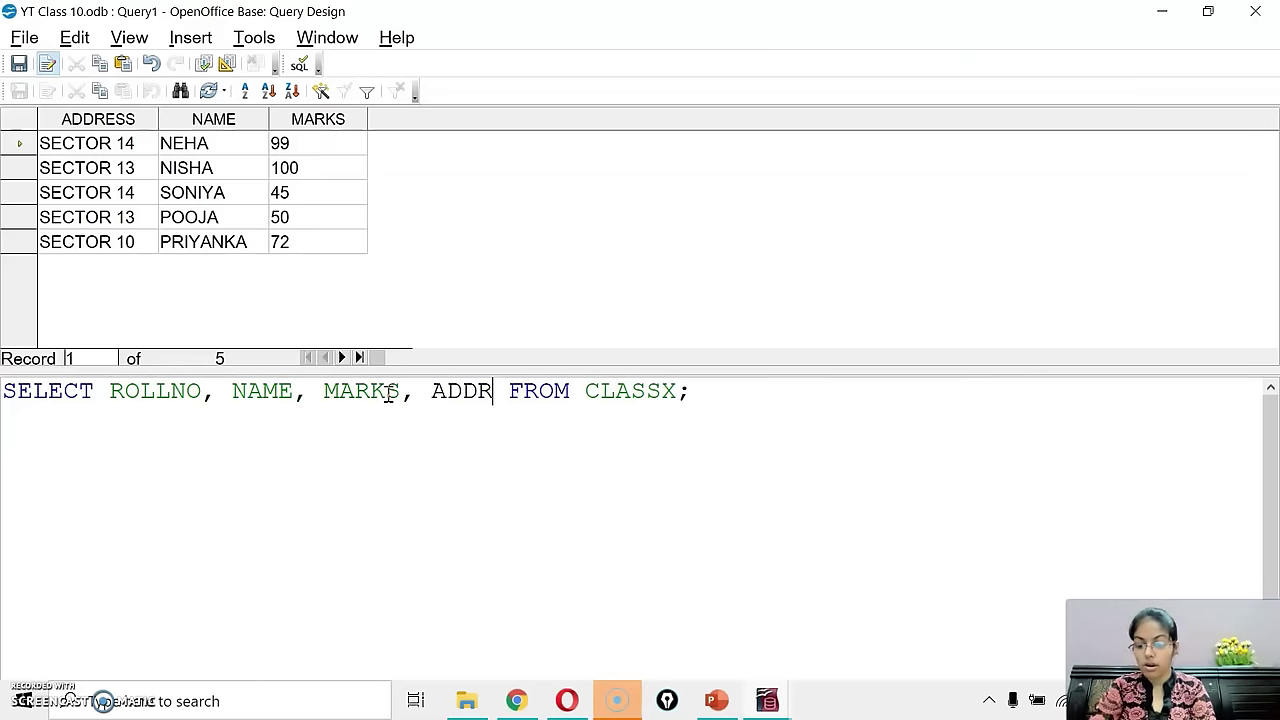
click(205, 73)
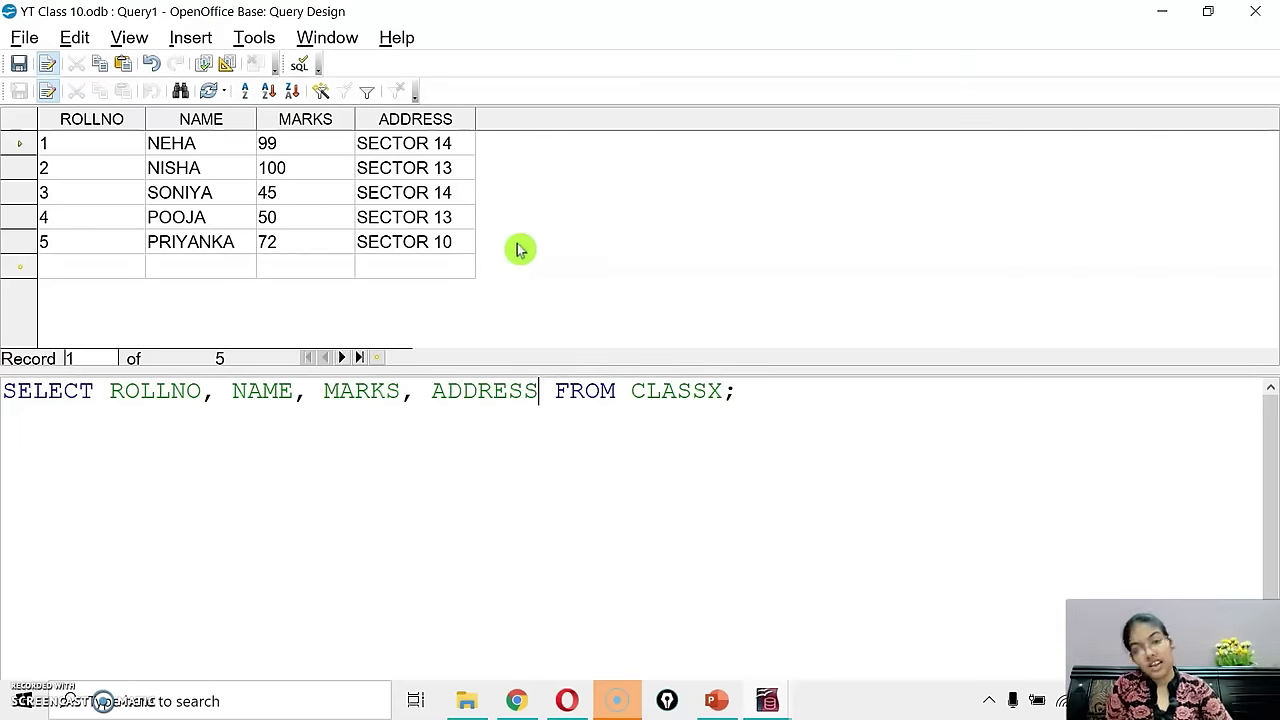
Step: Replace the four column names in the SELECT statement with * to select all columns of CLASSX
drag(540, 392, 126, 383)
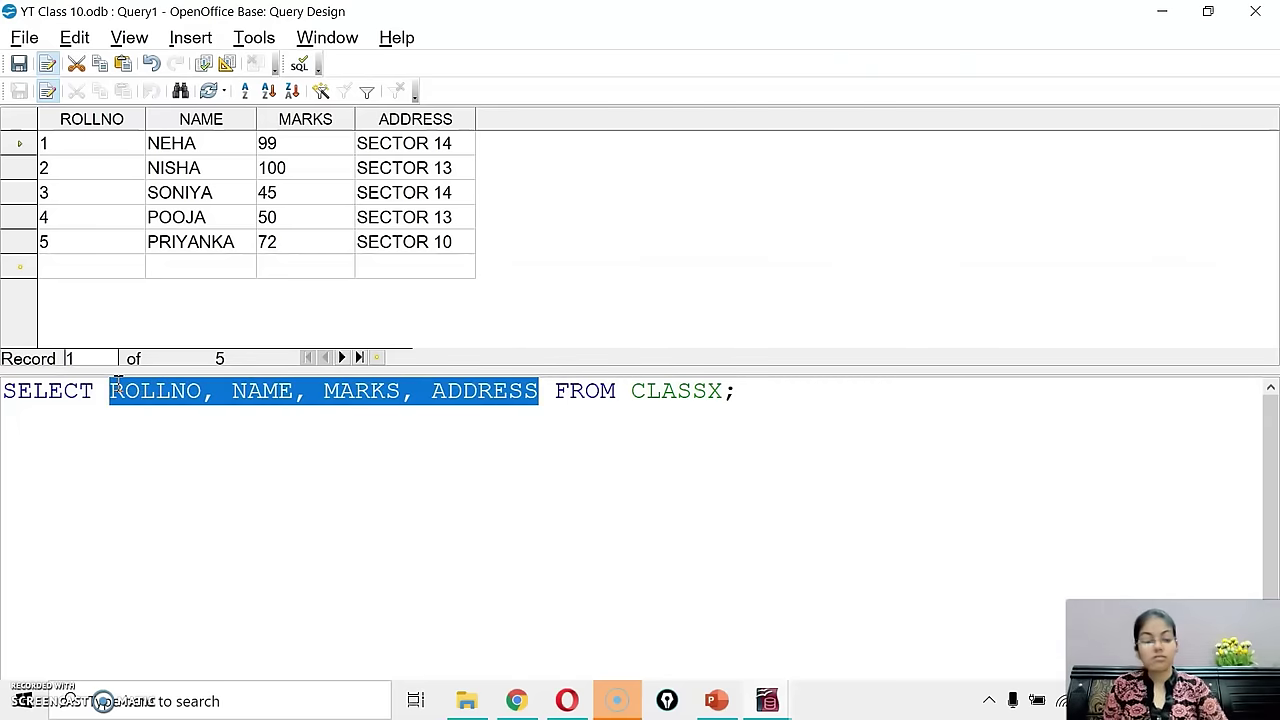
text(*)
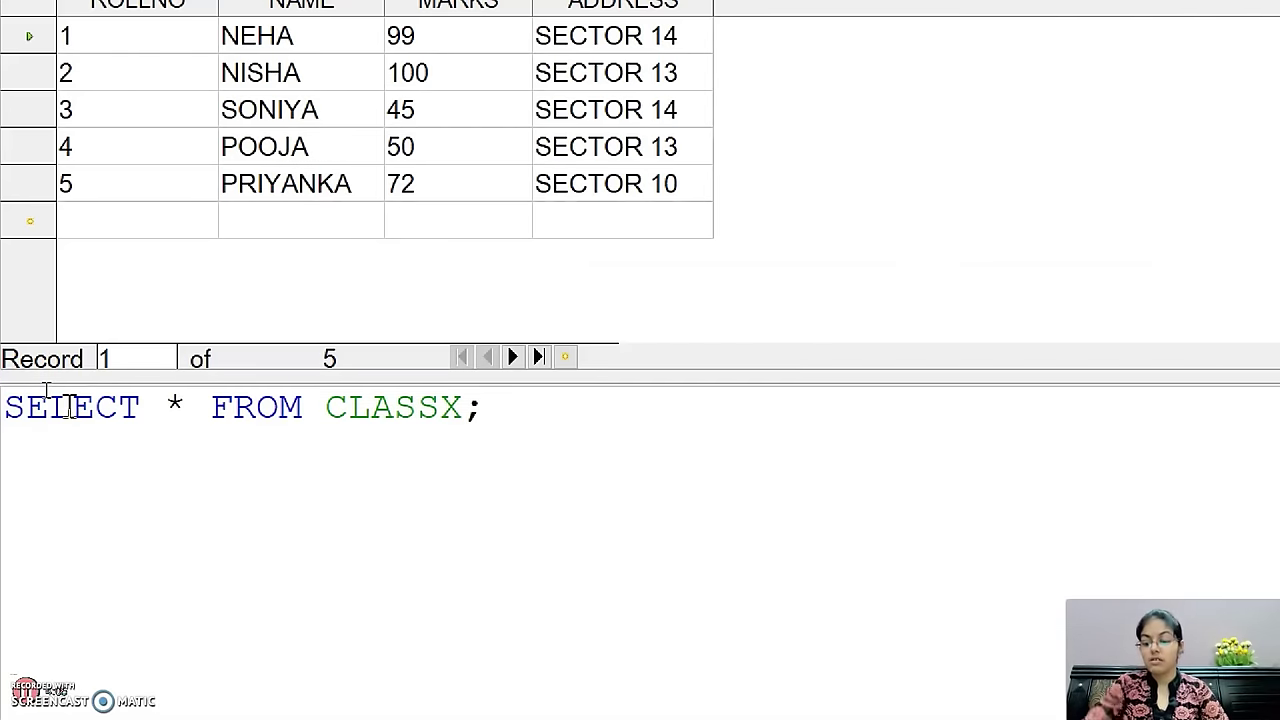
drag(139, 405, 169, 405)
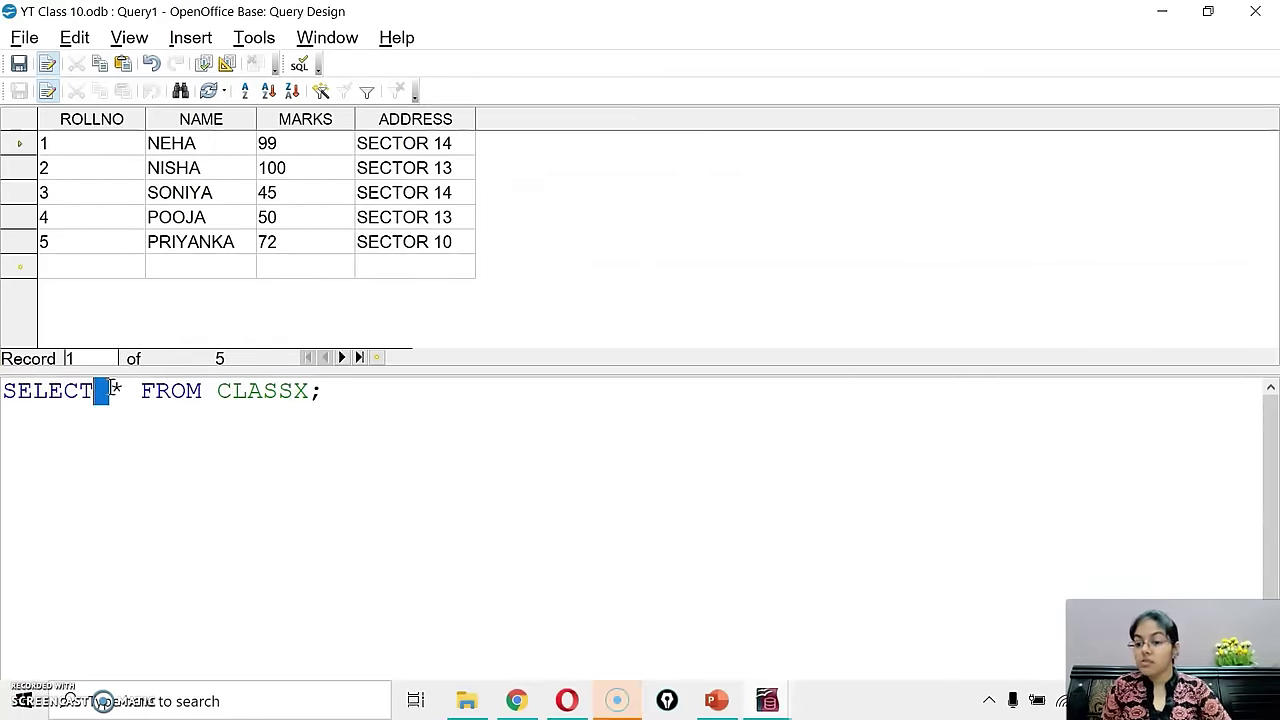
click(112, 390)
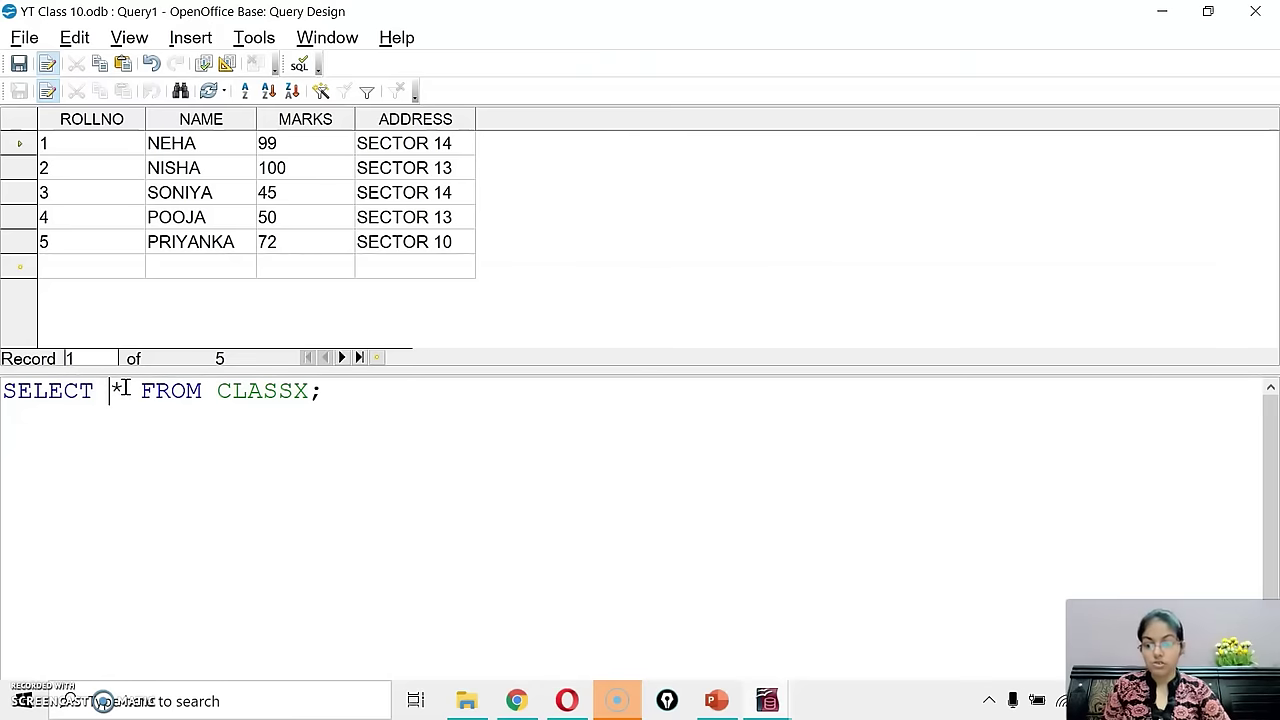
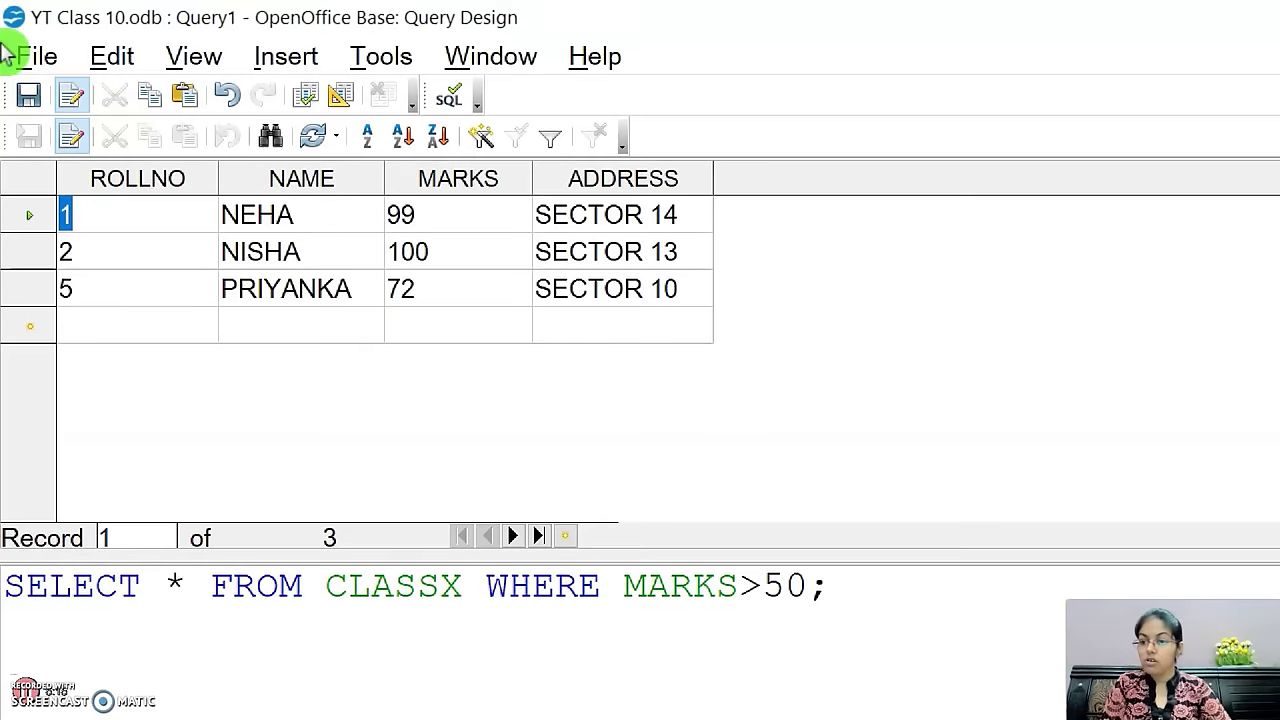
Step: Change the WHERE condition's operator to >= so it reads MARKS>=50, and rerun the query
click(618, 575)
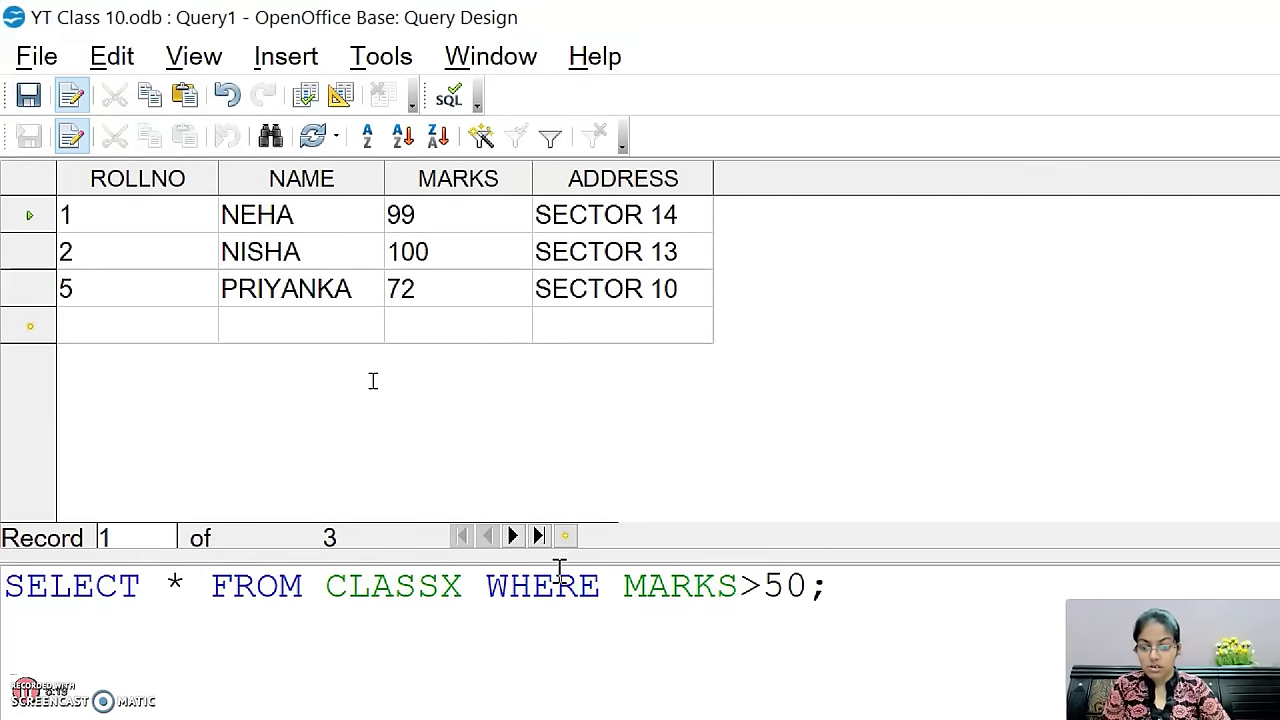
click(741, 588)
key(Right)
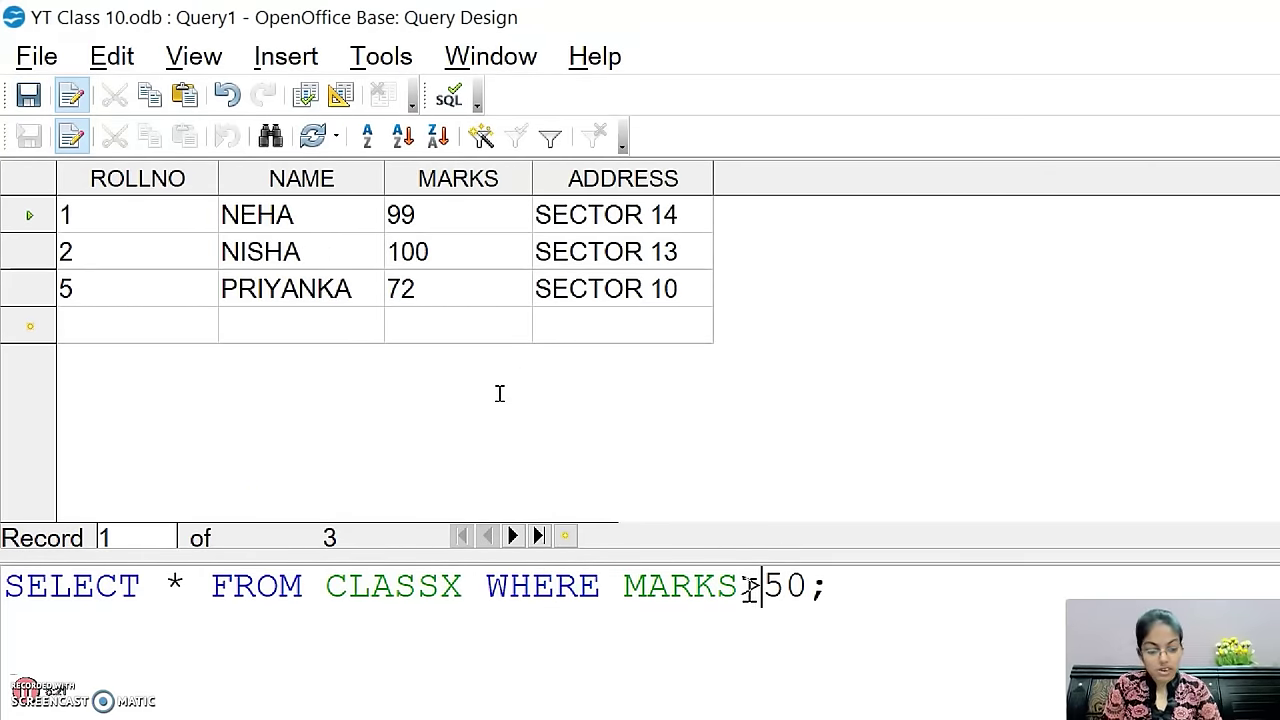
text(=)
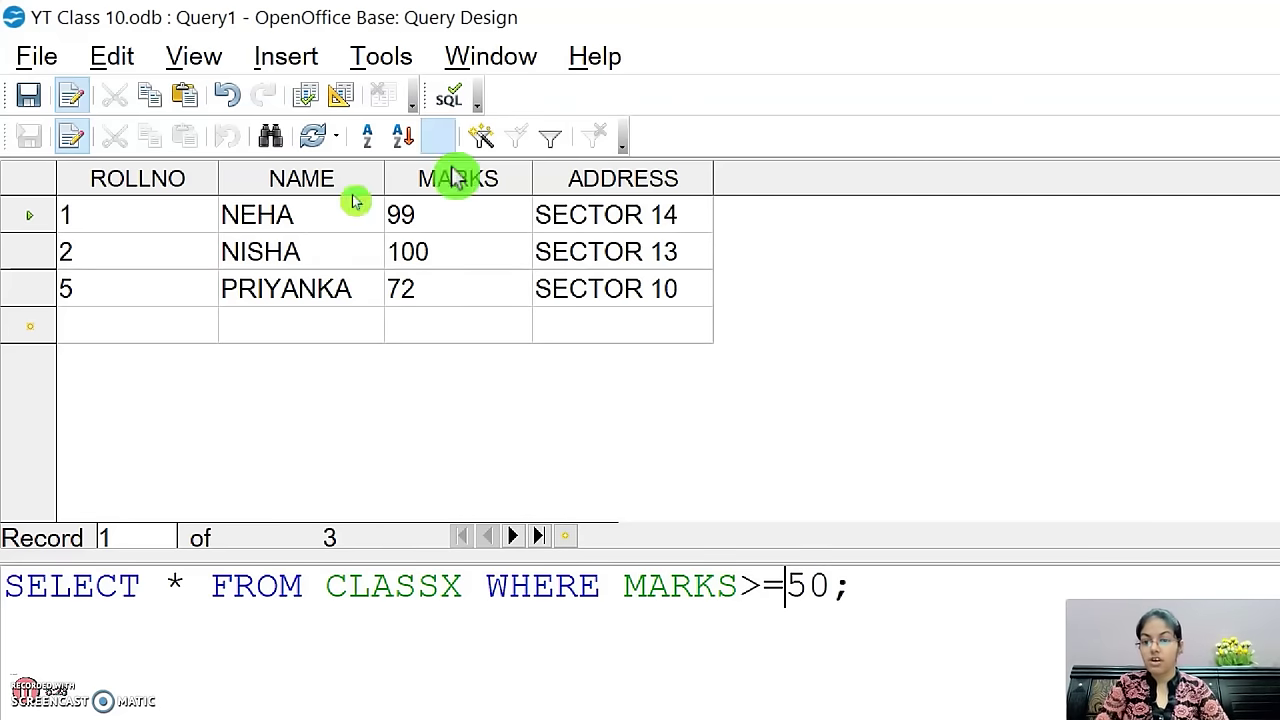
click(306, 97)
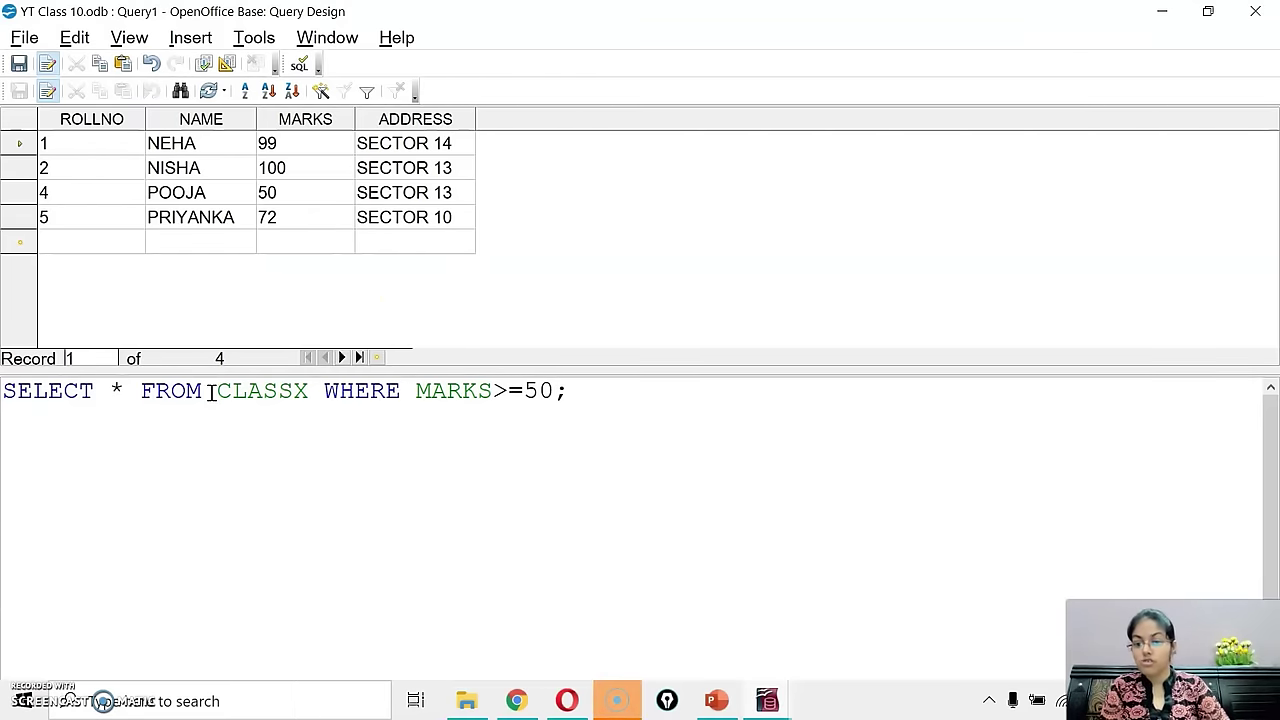
Step: Replace * with NAME in the SELECT statement filtered by MARKS>=50 and rerun the query
double_click(116, 390)
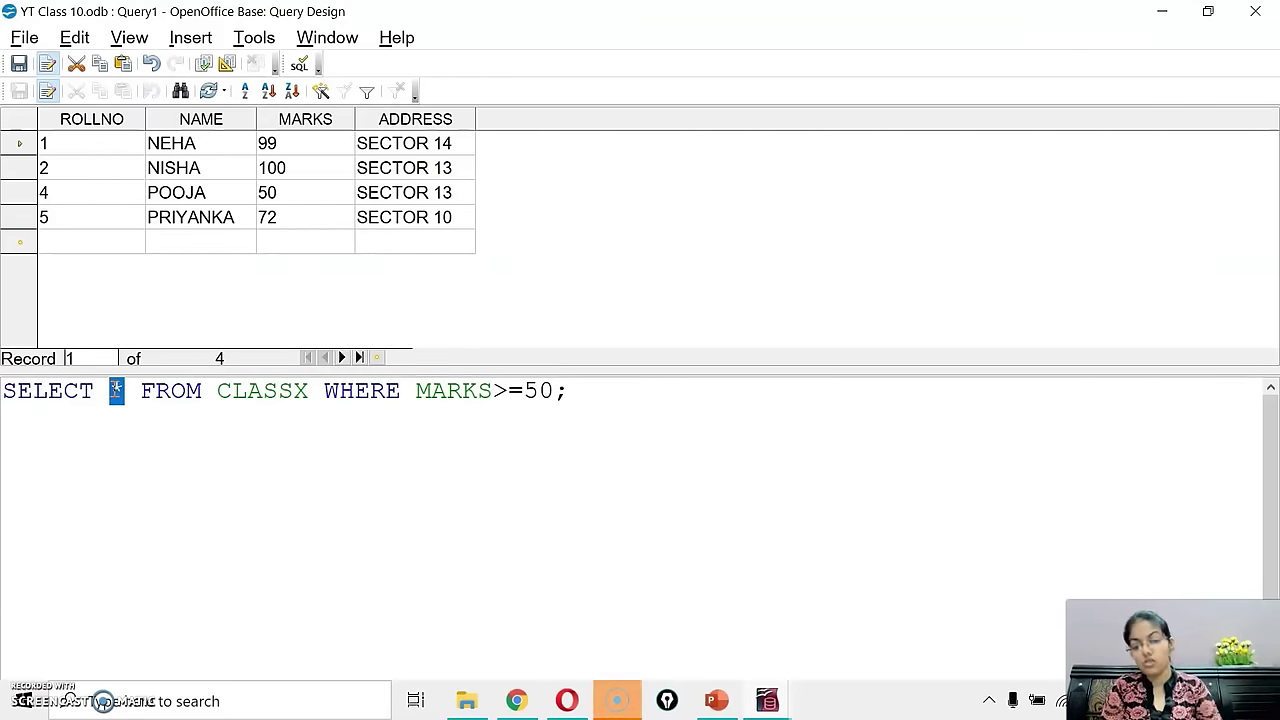
text(NAME)
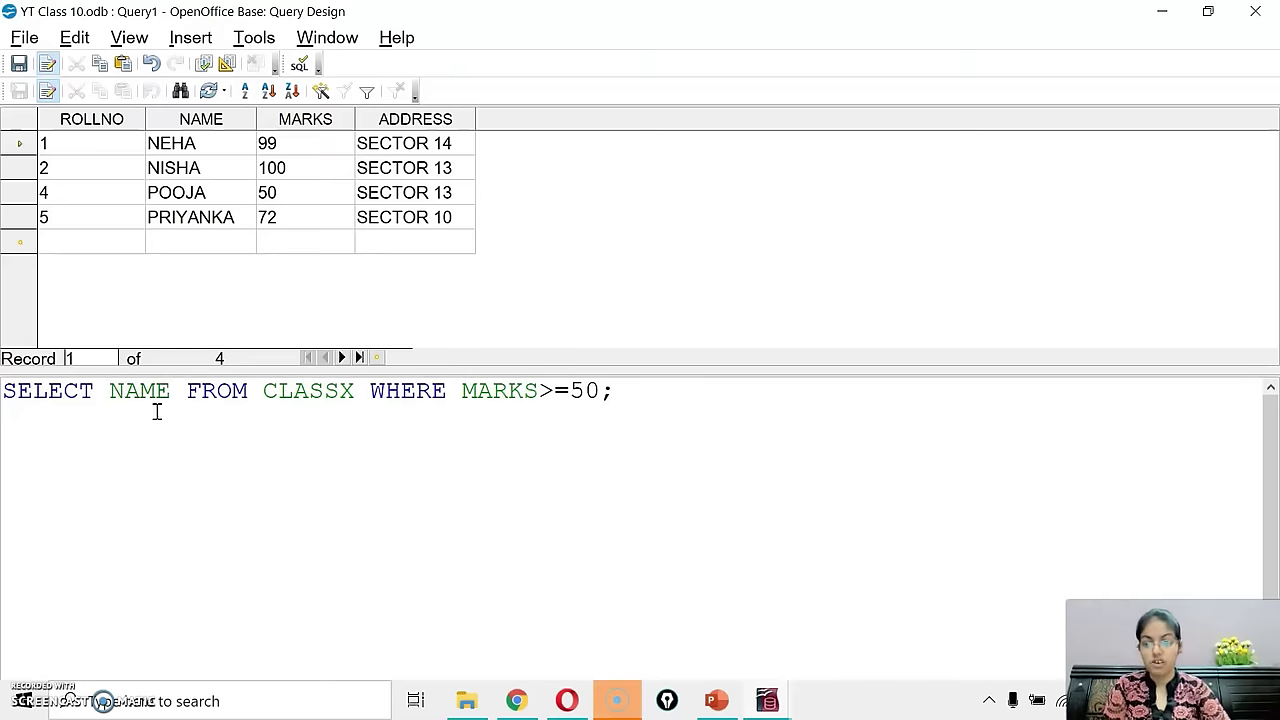
click(206, 64)
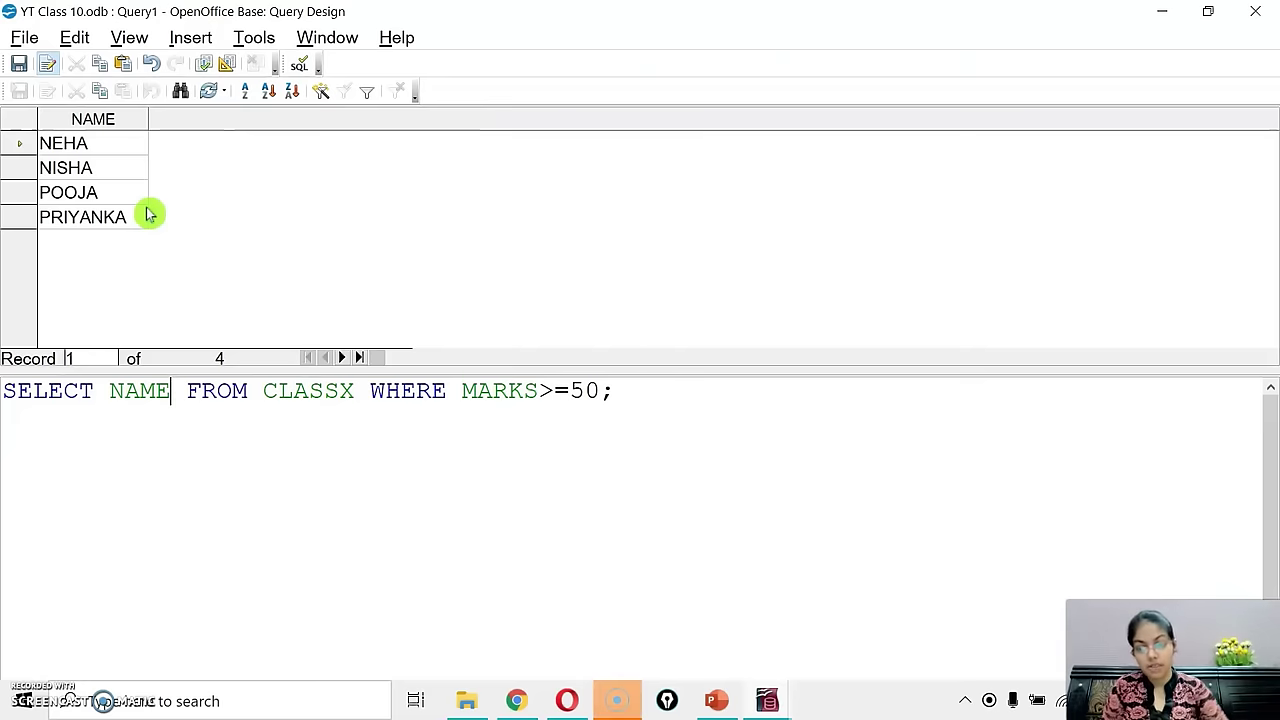
Step: Add MARKS after NAME in the SELECT statement's column list and rerun the query
text(,MARKS)
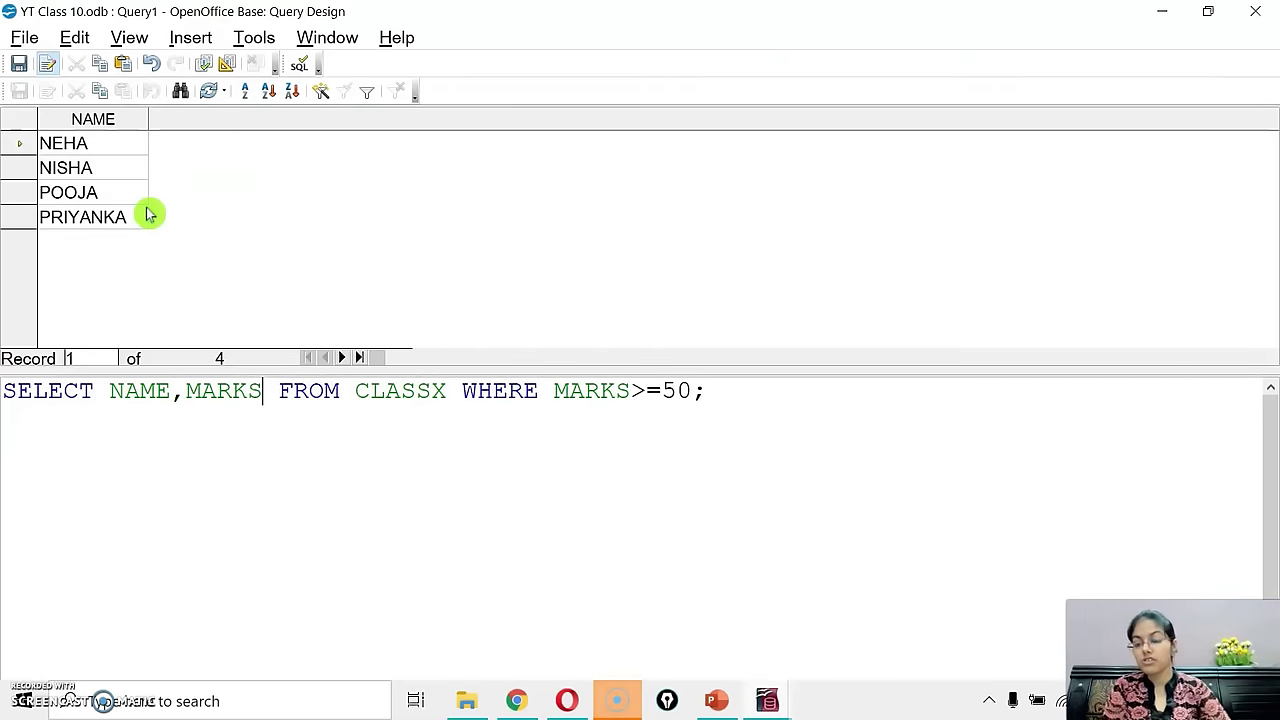
drag(250, 390, 172, 390)
click(204, 63)
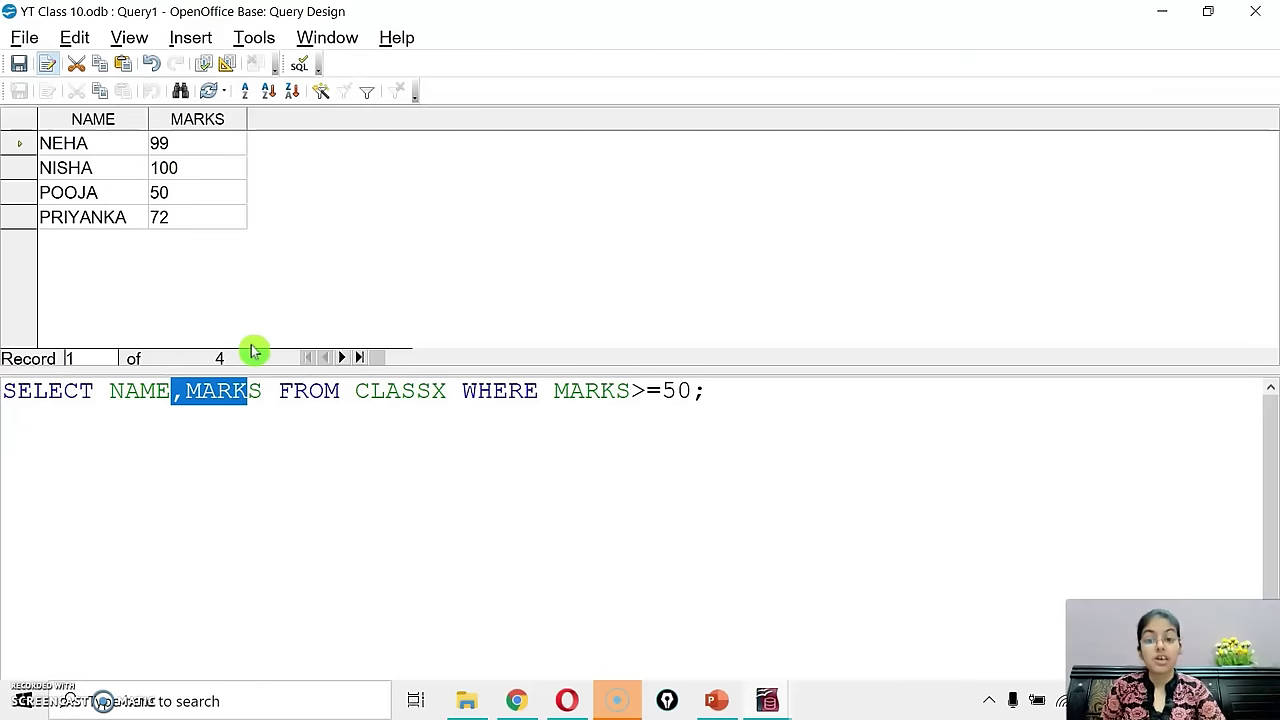
Step: Replace NAME,MARKS with * in the SELECT statement and rerun the query, keeping the MARKS>=50 condition
click(237, 411)
drag(263, 390, 104, 395)
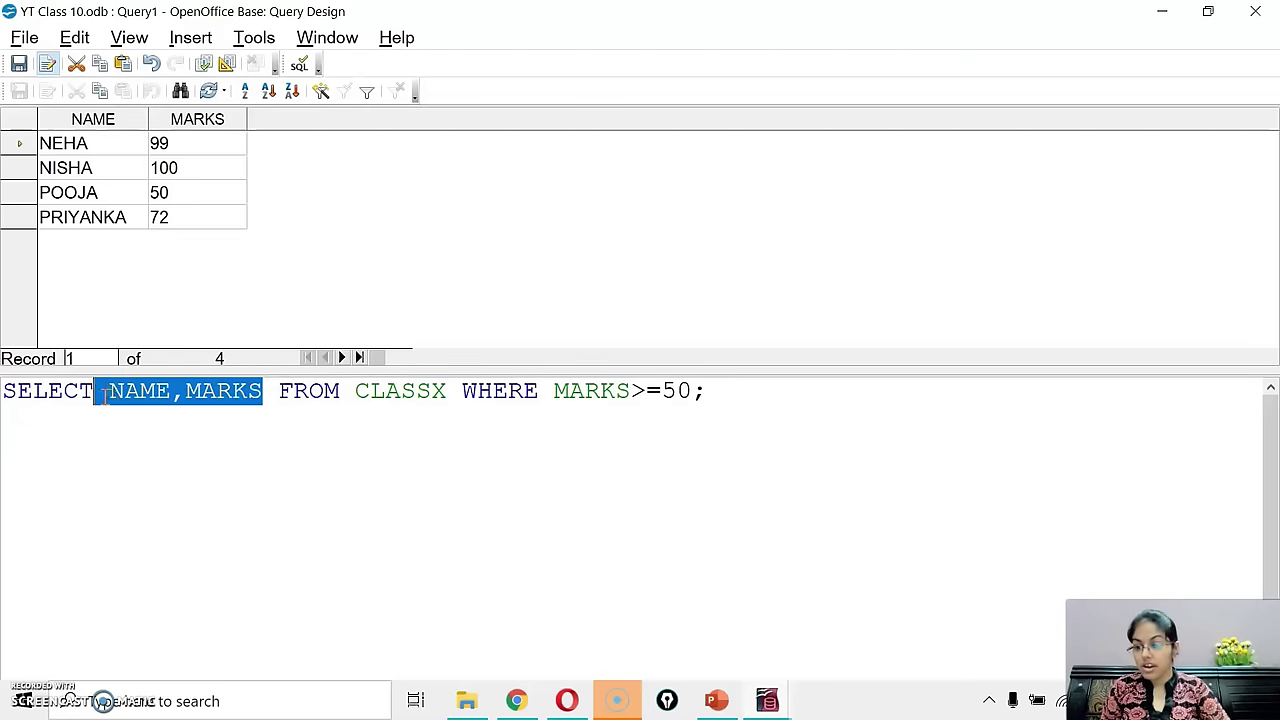
text(*)
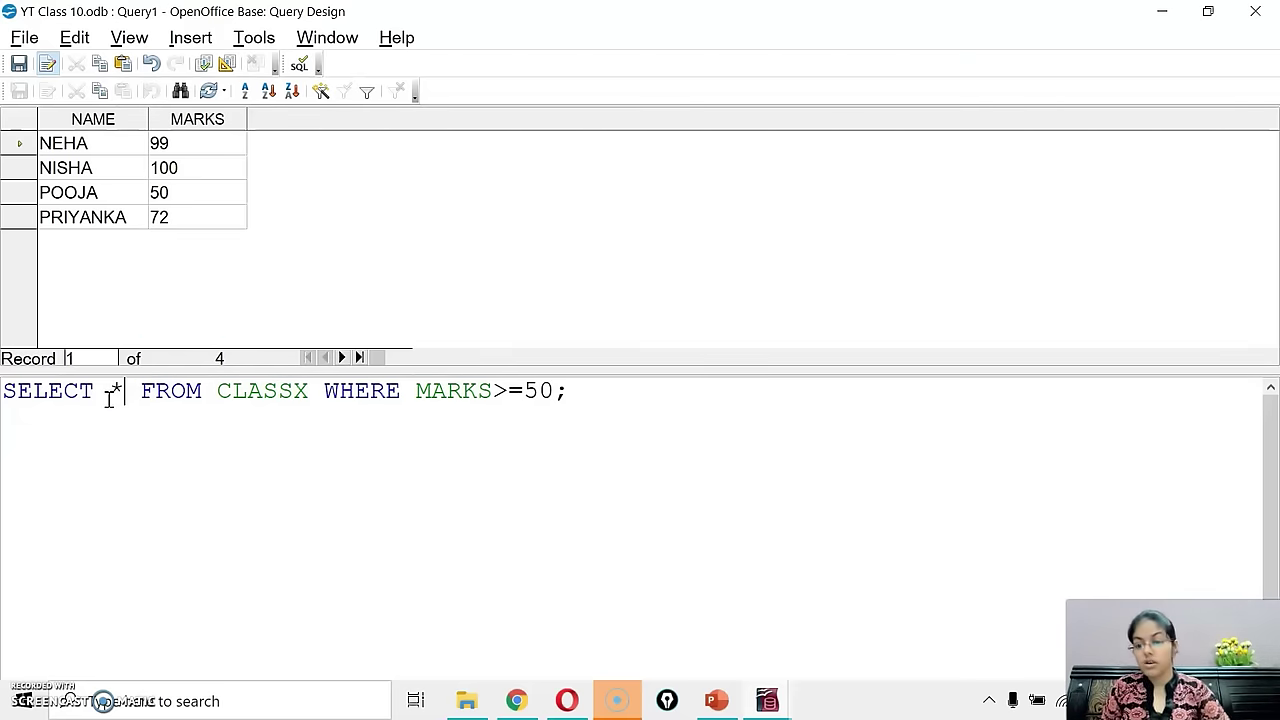
key(F5)
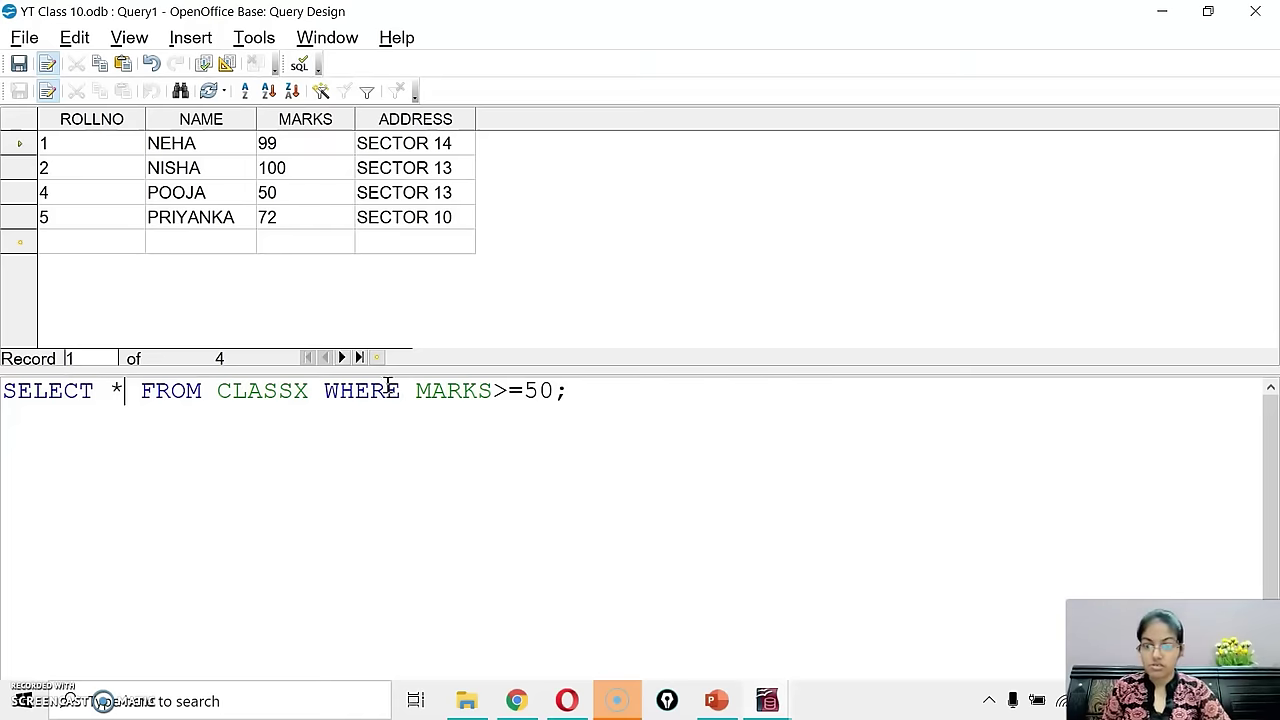
Step: Remove the WHERE MARKS>=50 clause from the SELECT statement and rerun the query
drag(310, 392, 545, 394)
key(Delete)
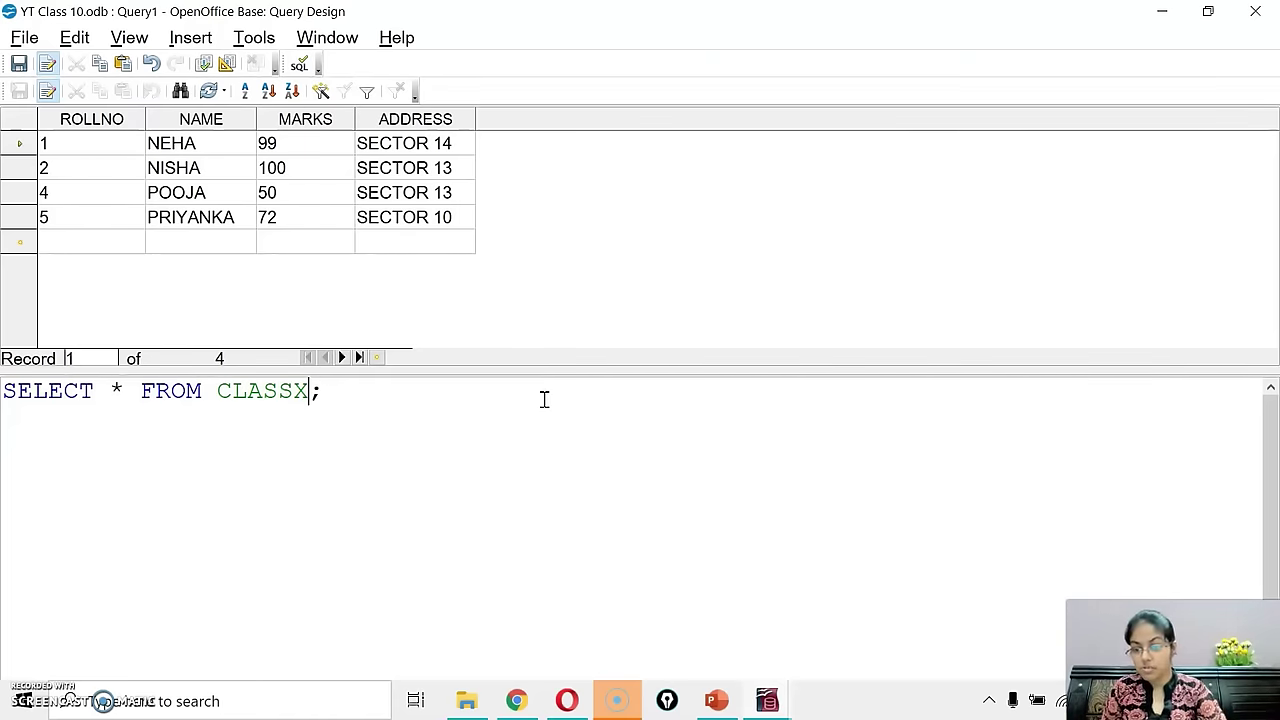
key(F5)
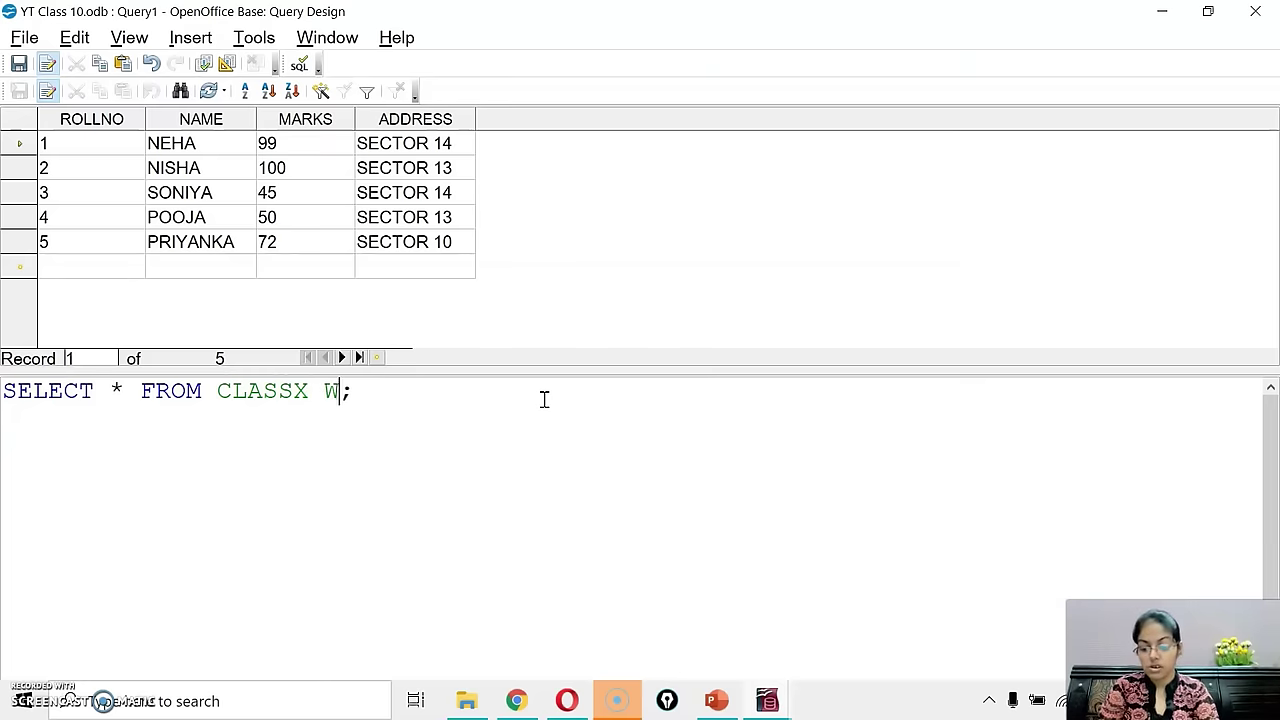
Step: Add WHERE ADDRESS=SECTOR 13 without quotes after CLASSX, try to run the query and dismiss the message
text(E)
text(HRE=)
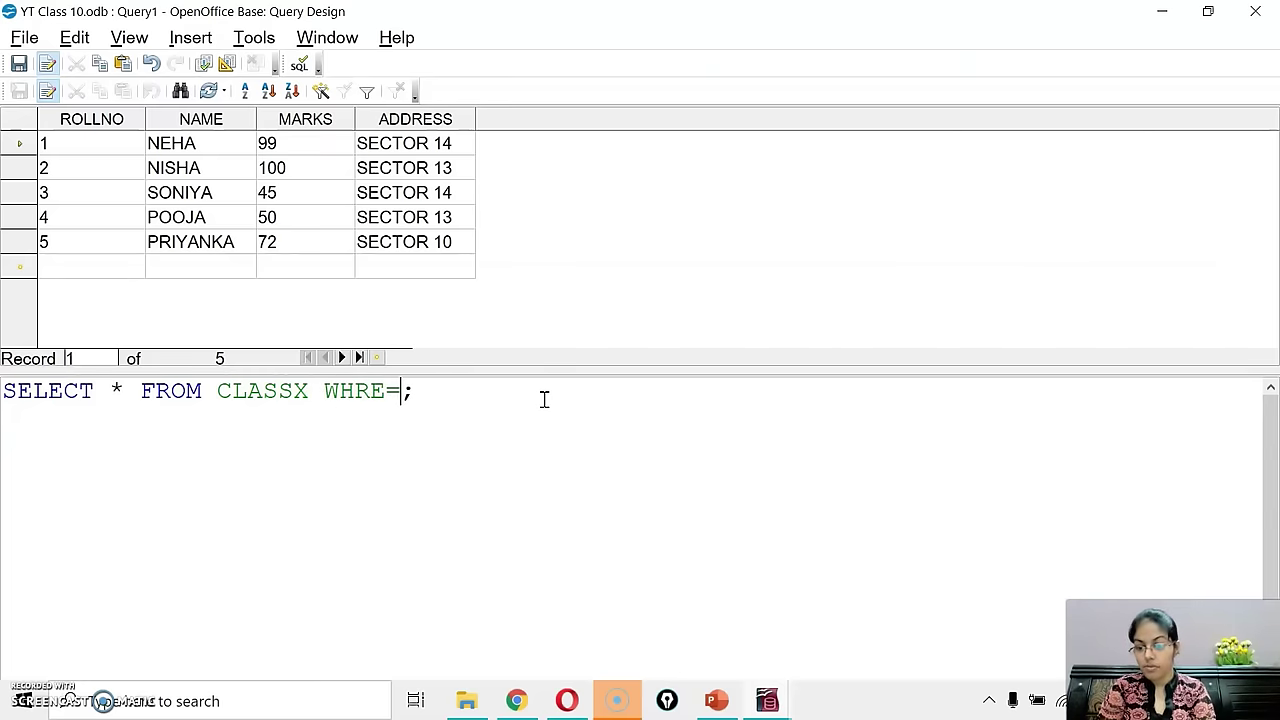
key(BackSpace)
key(BackSpace)
key(BackSpace)
text(ERE ADDR)
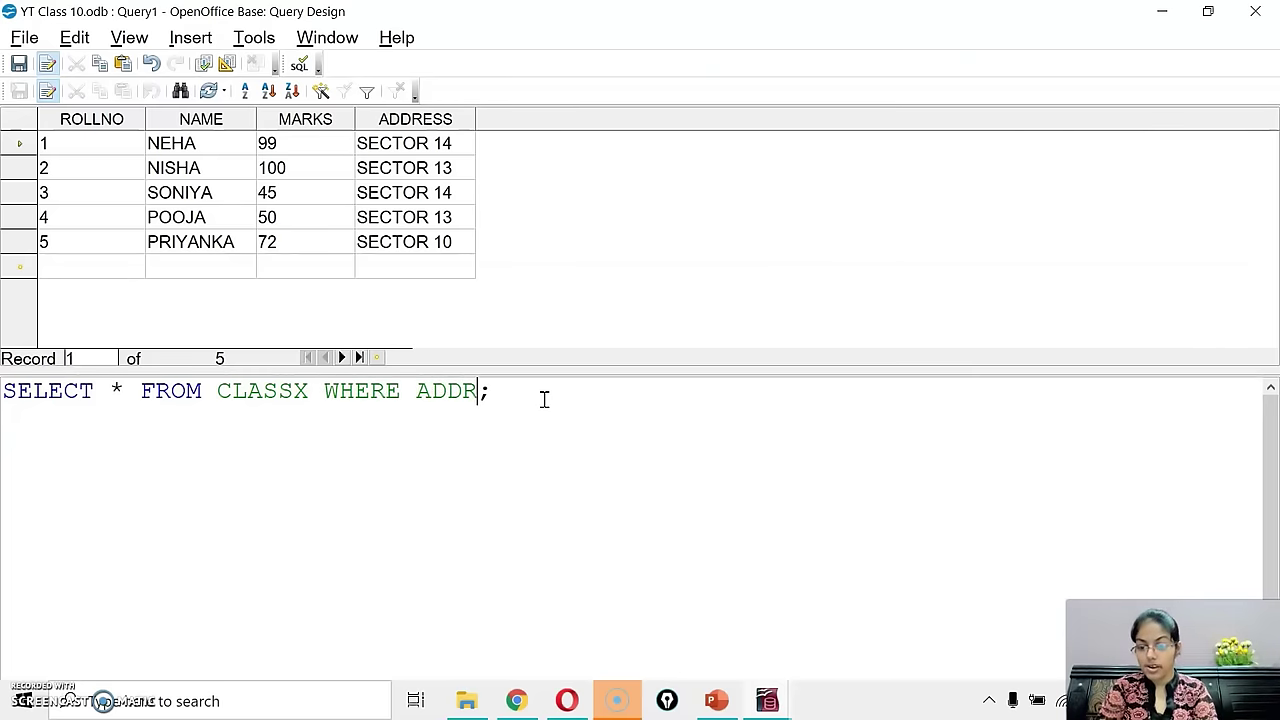
text(ESS)
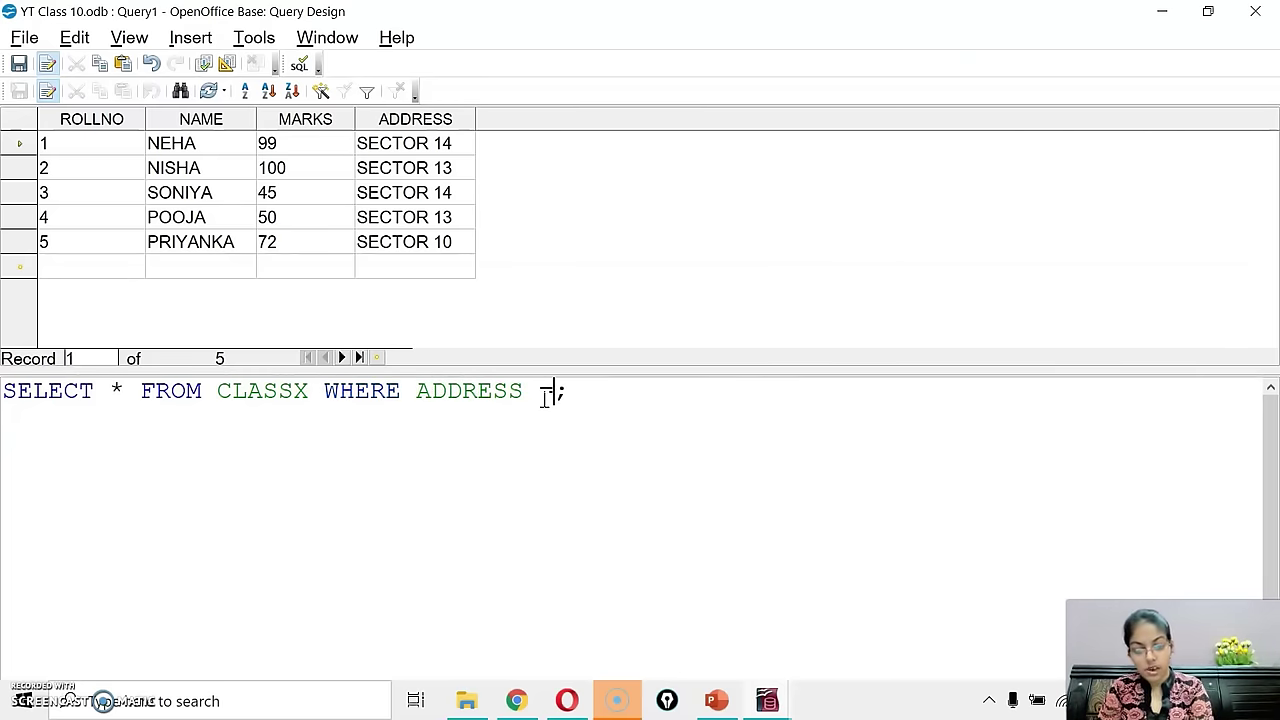
text(=SEC)
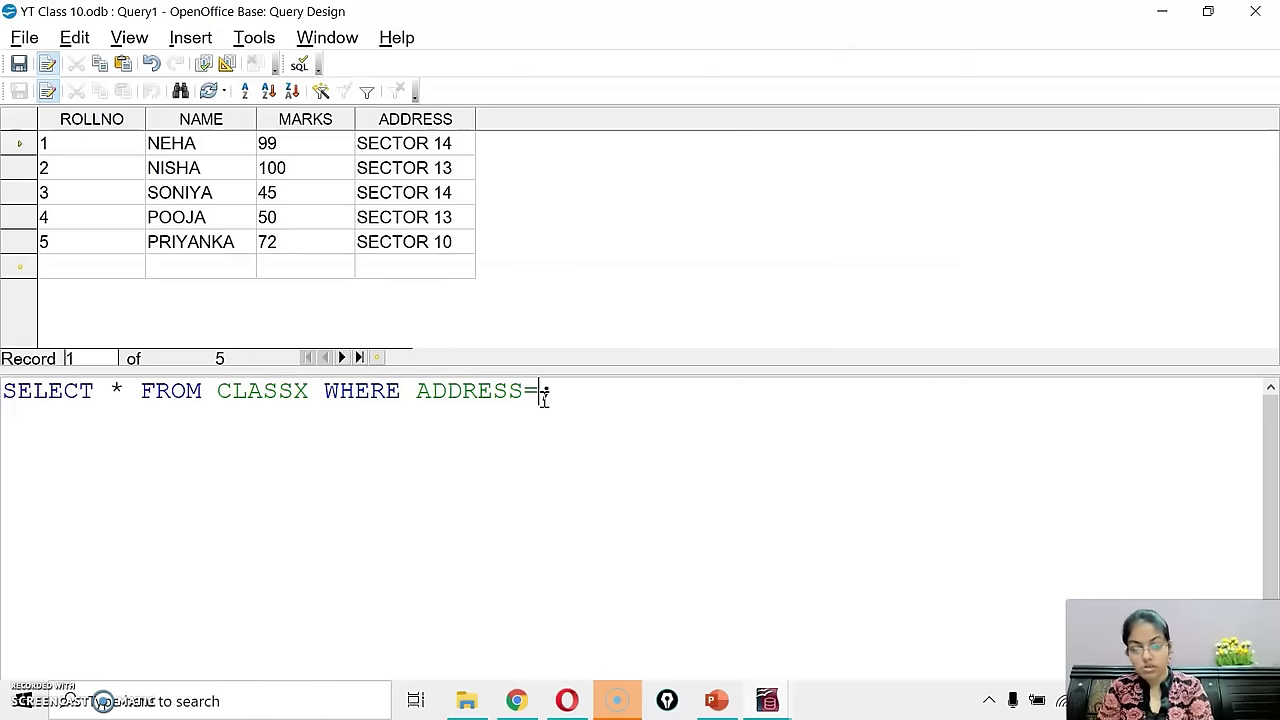
text(TOR )
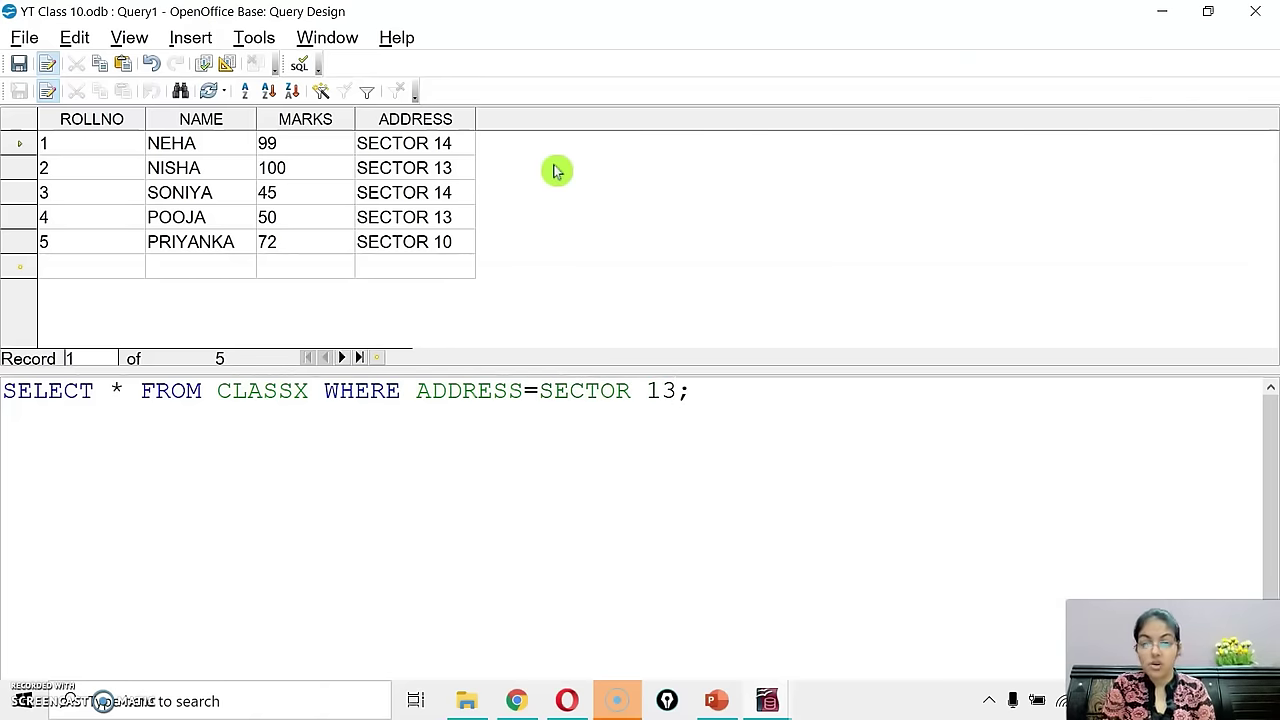
text(13)
key(F5)
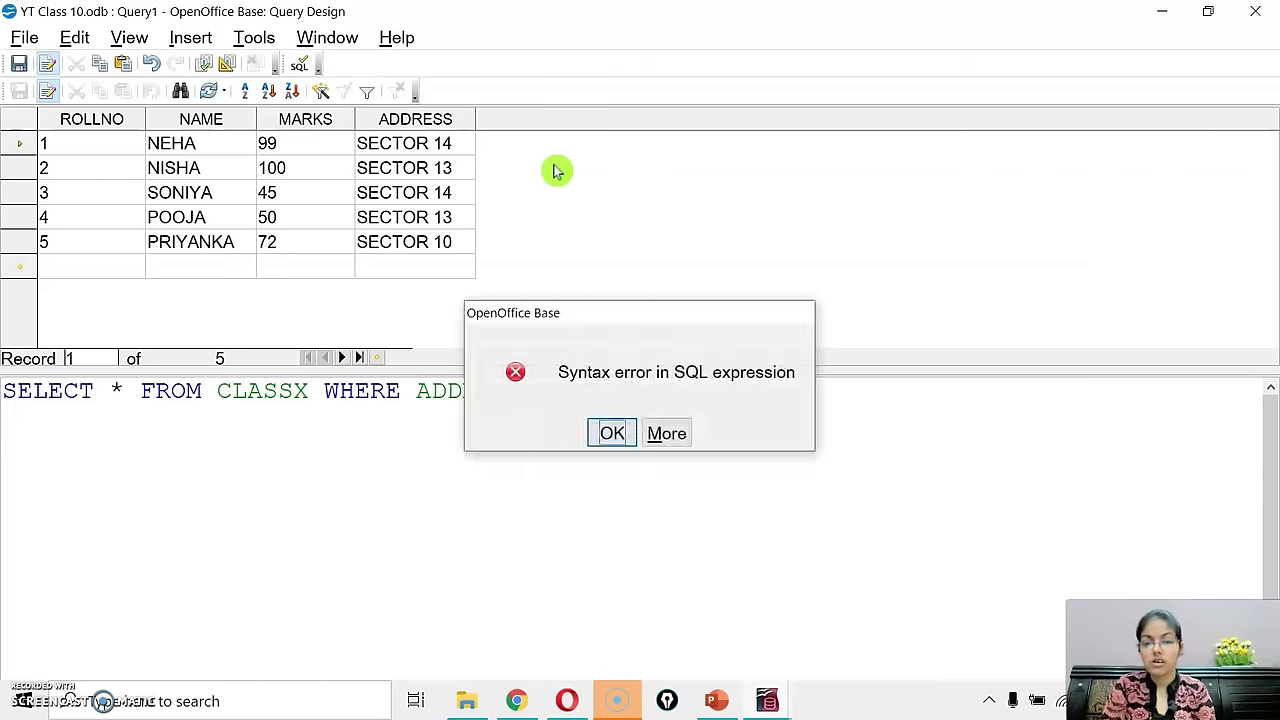
key(Return)
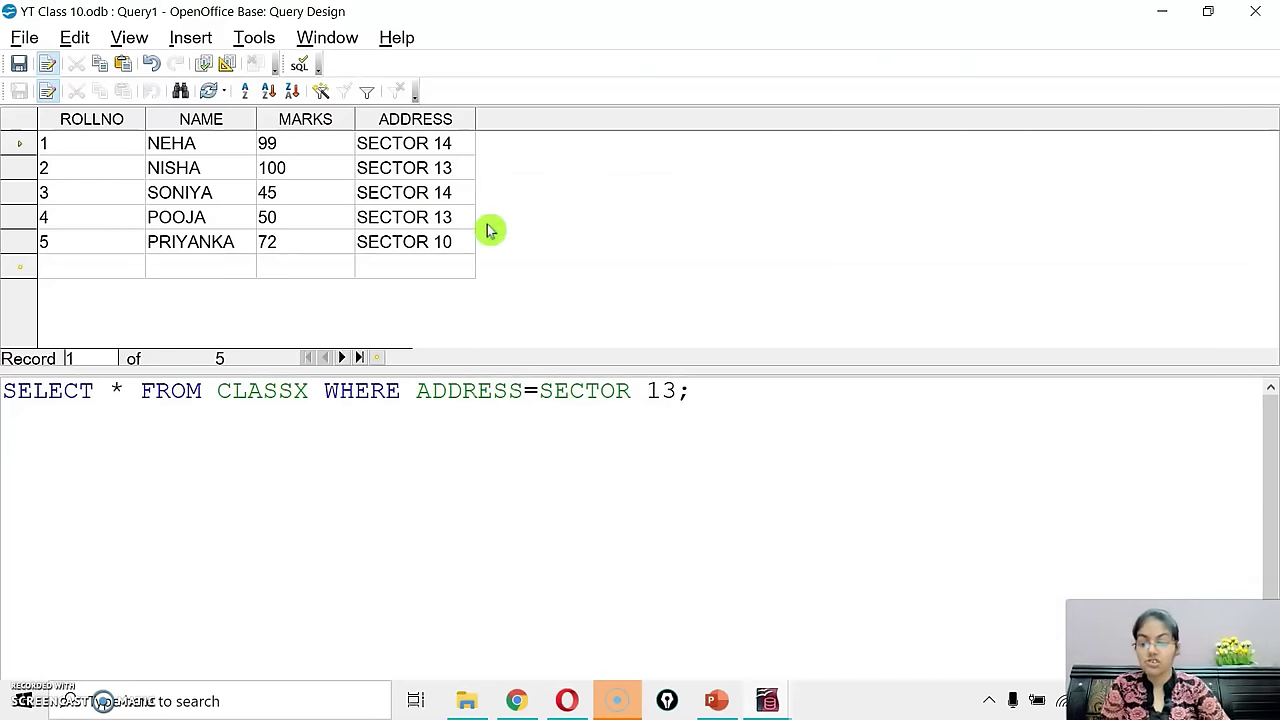
Step: Enclose SECTOR 13 in single quotes in the WHERE condition and rerun the query
text(')
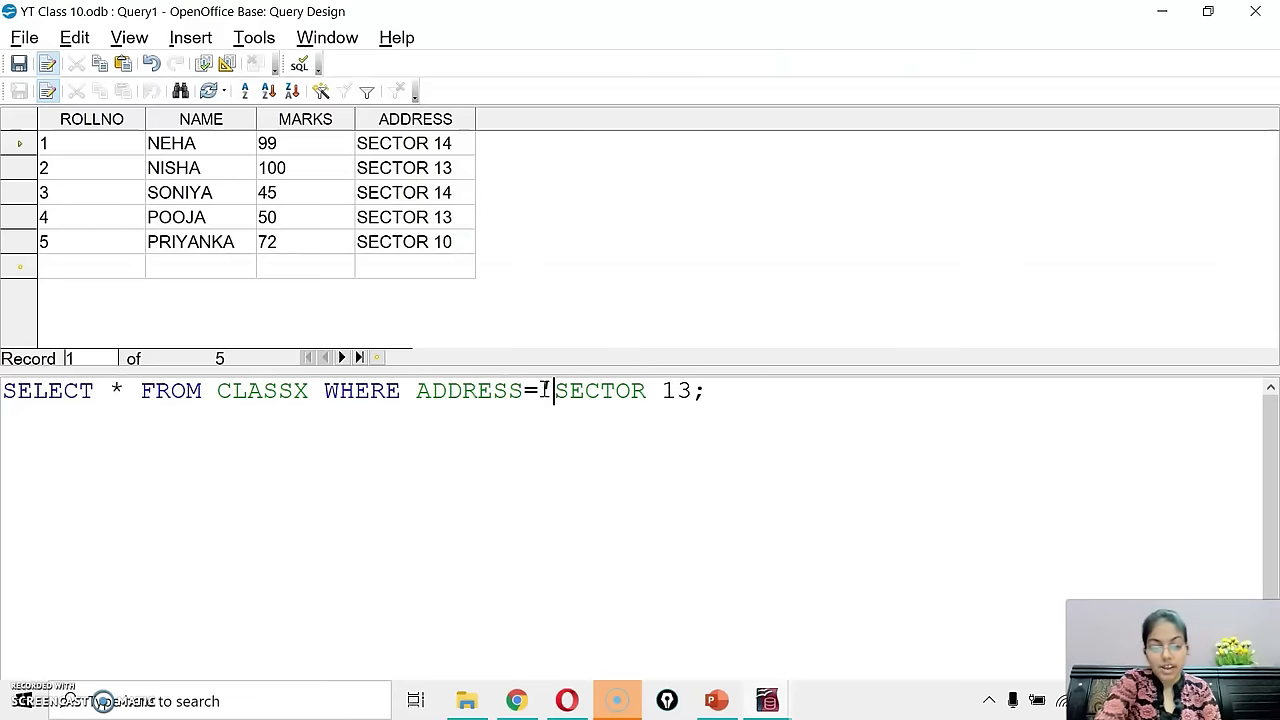
key(Right)
key(Right)
key(Right)
key(Right)
key(Right)
key(Right)
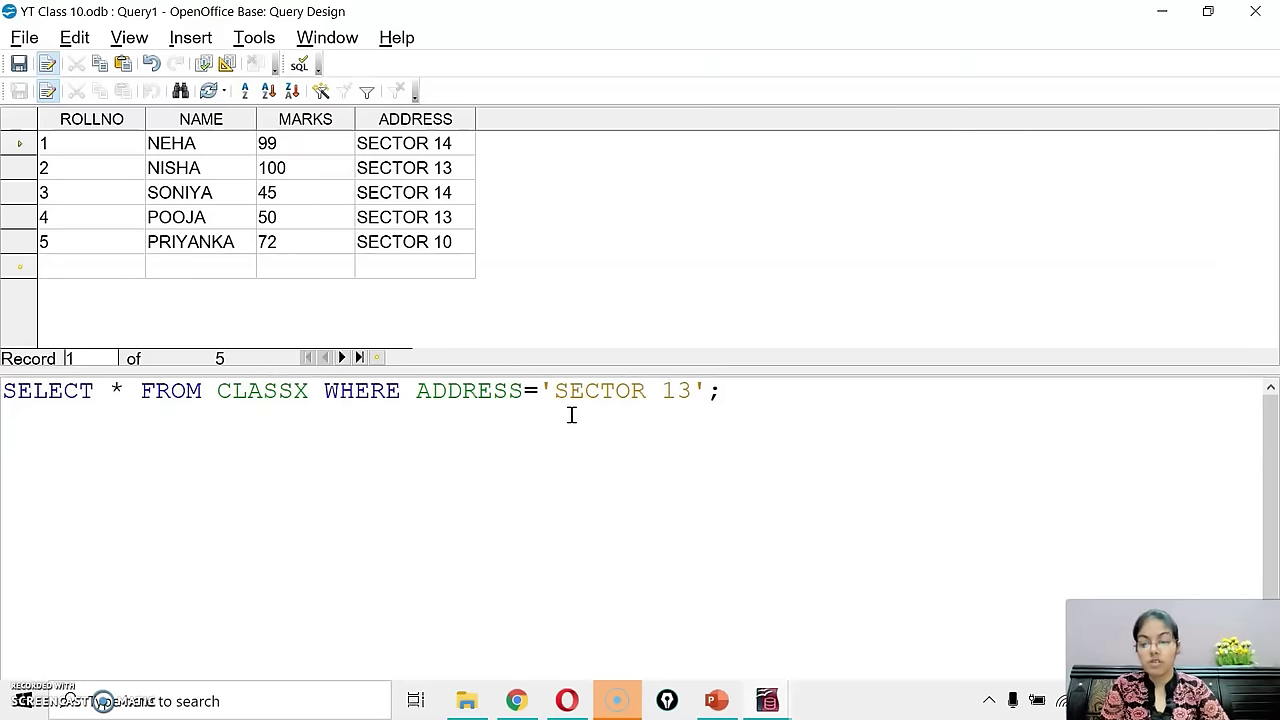
click(201, 63)
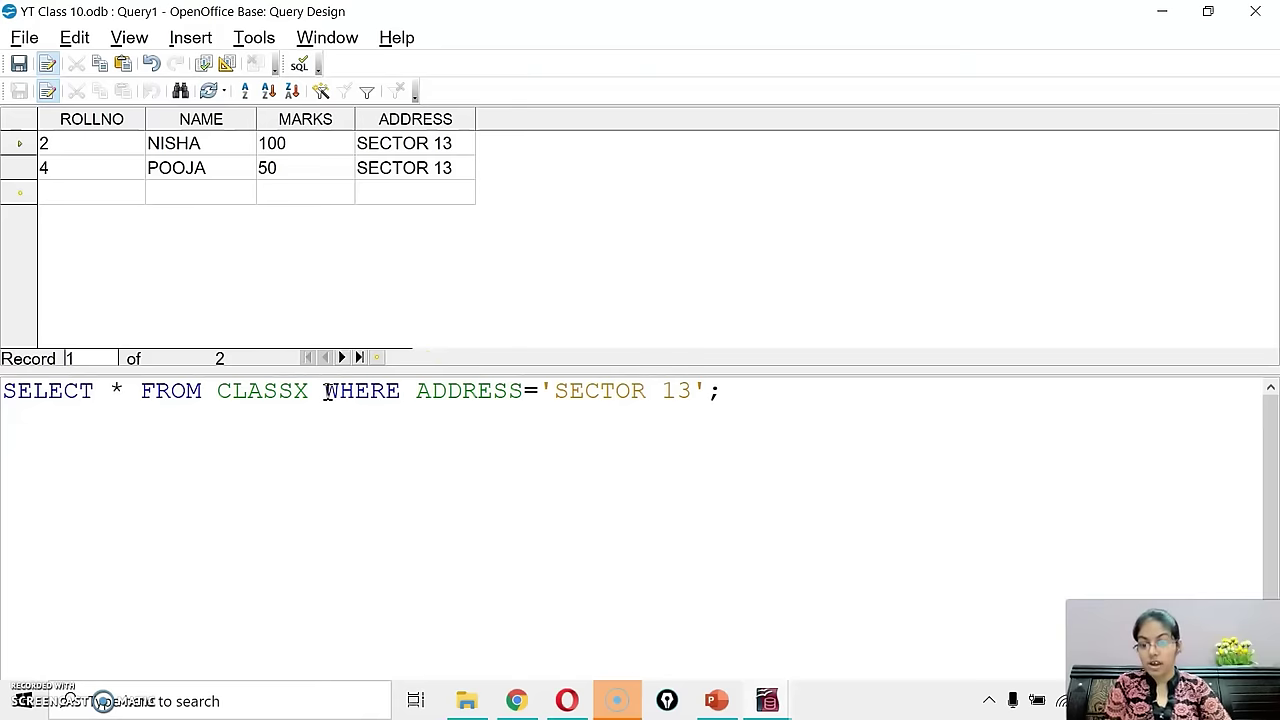
Step: Remove the WHERE ADDRESS='SECTOR 13' condition from the SELECT statement and rerun the query on all of CLASSX
drag(314, 392, 697, 393)
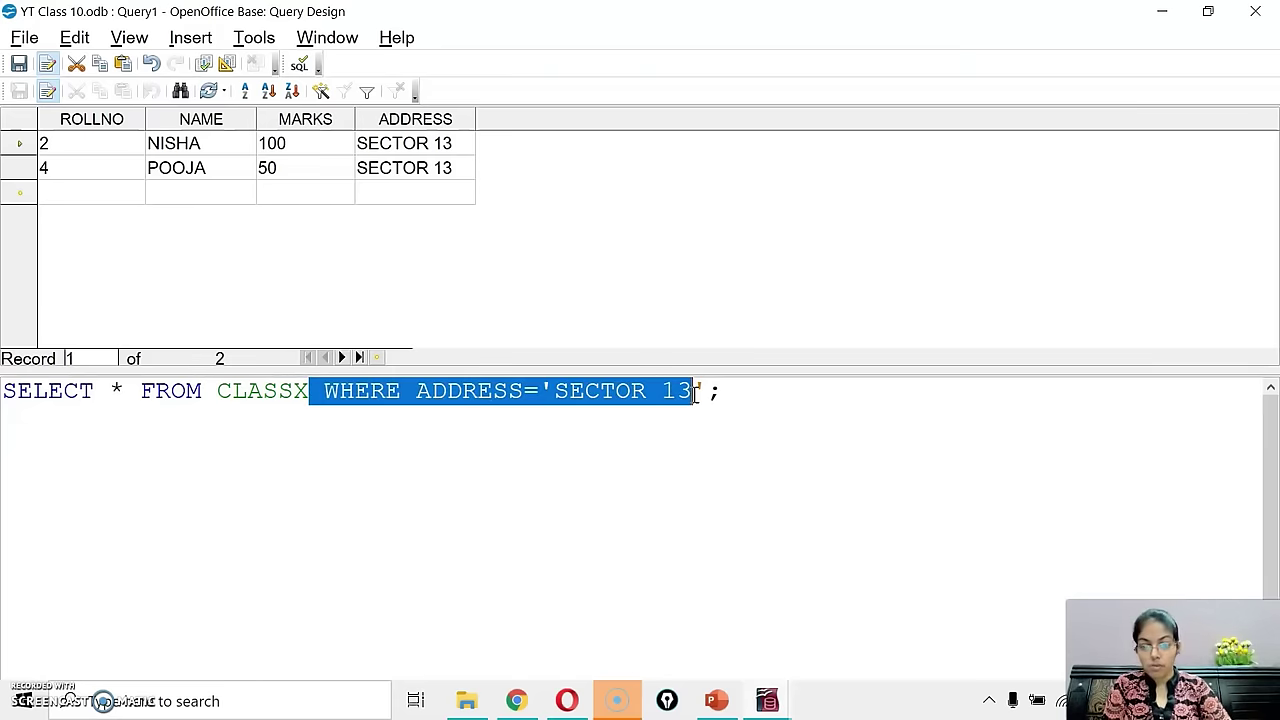
key(BackSpace)
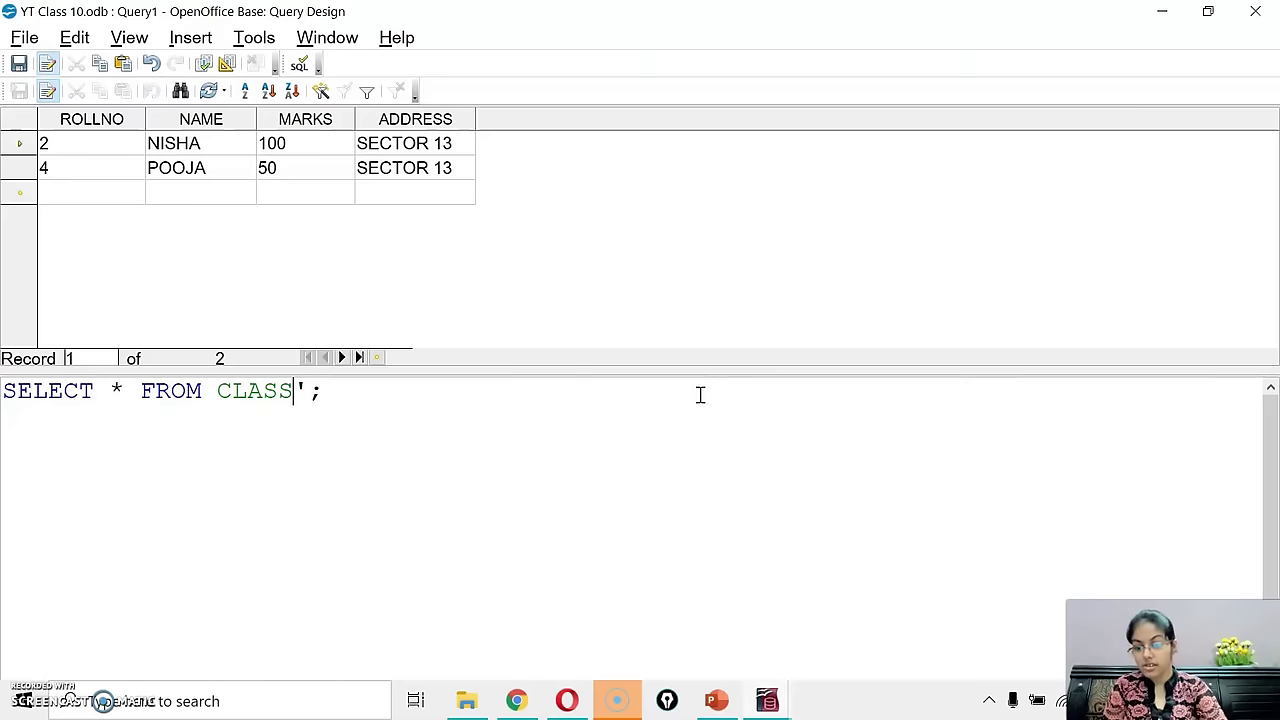
key(F5)
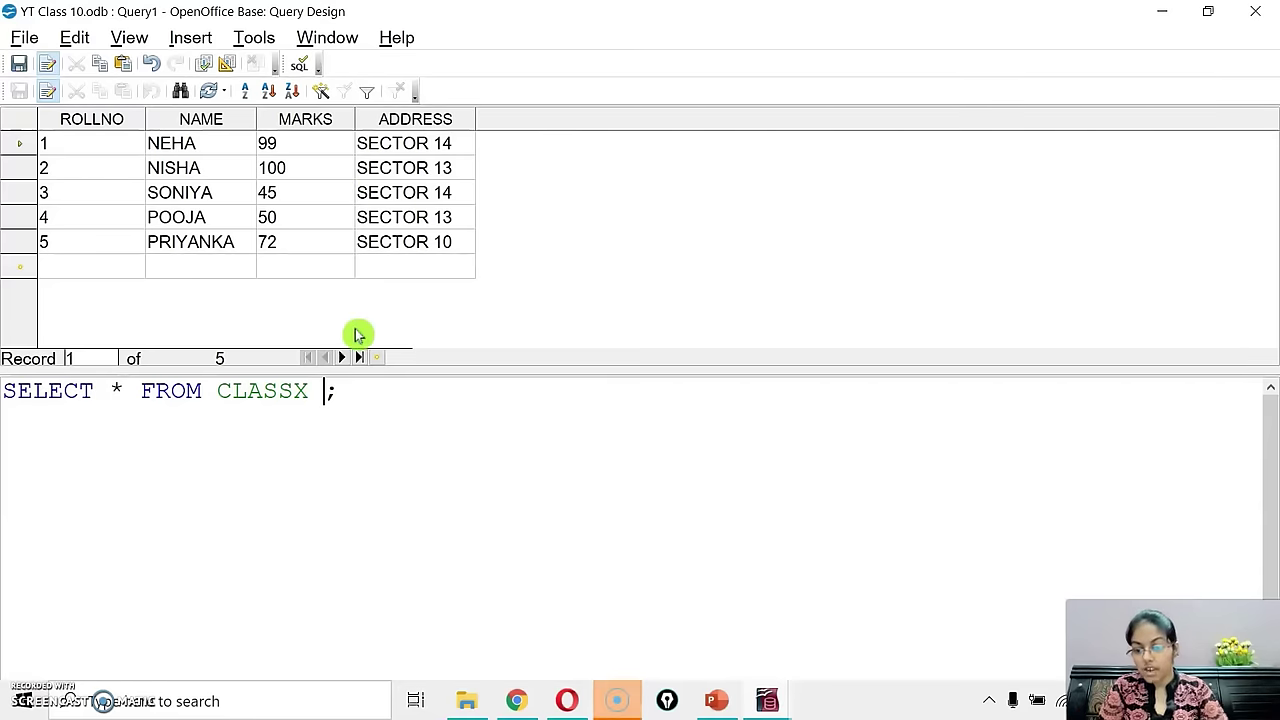
Step: Add WHERE MARKS>=70 AND ADDRESS='SECTOR 13' after CLASSX and run the query
text(WHERE MAR)
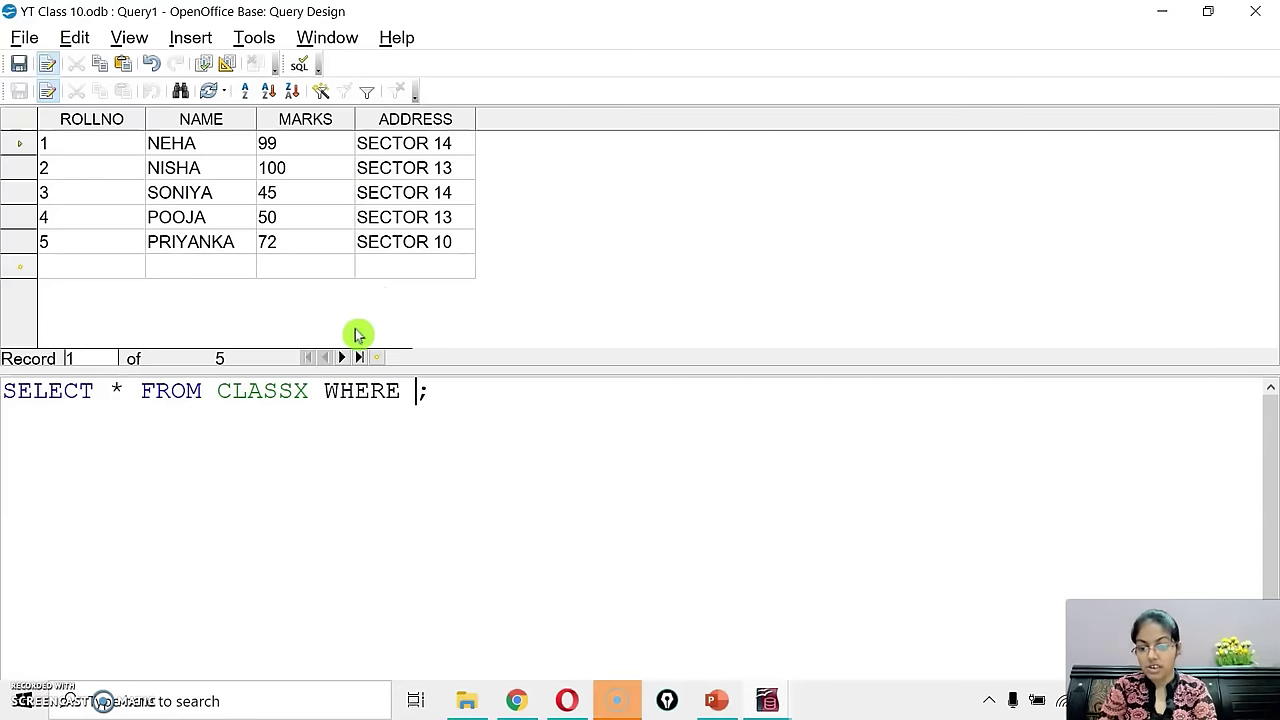
text(KS>=)
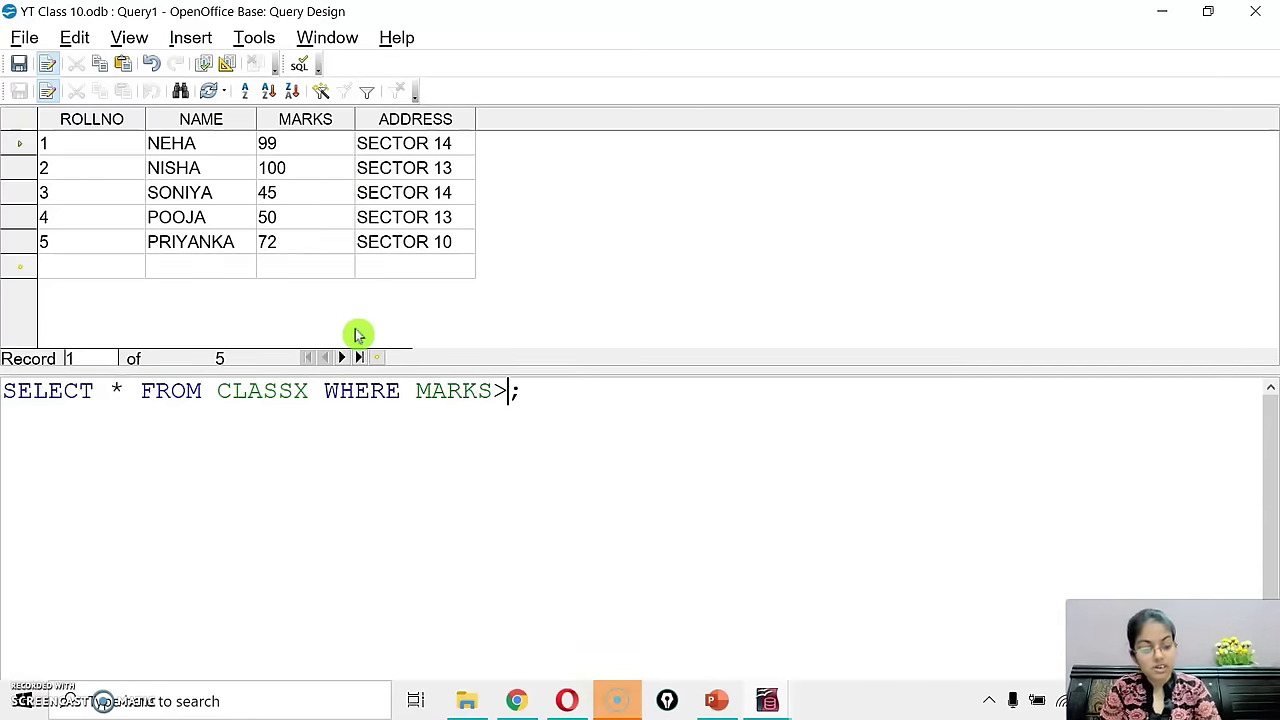
text(70 AND A)
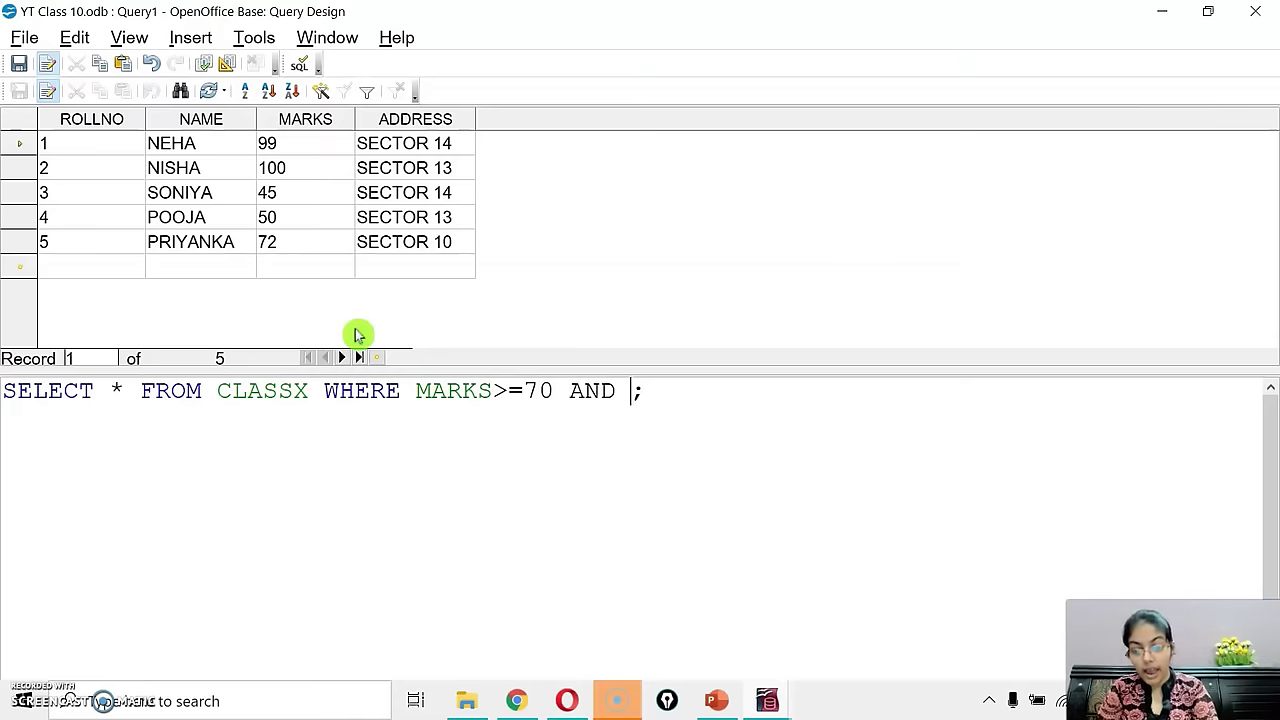
text(DDRESS)
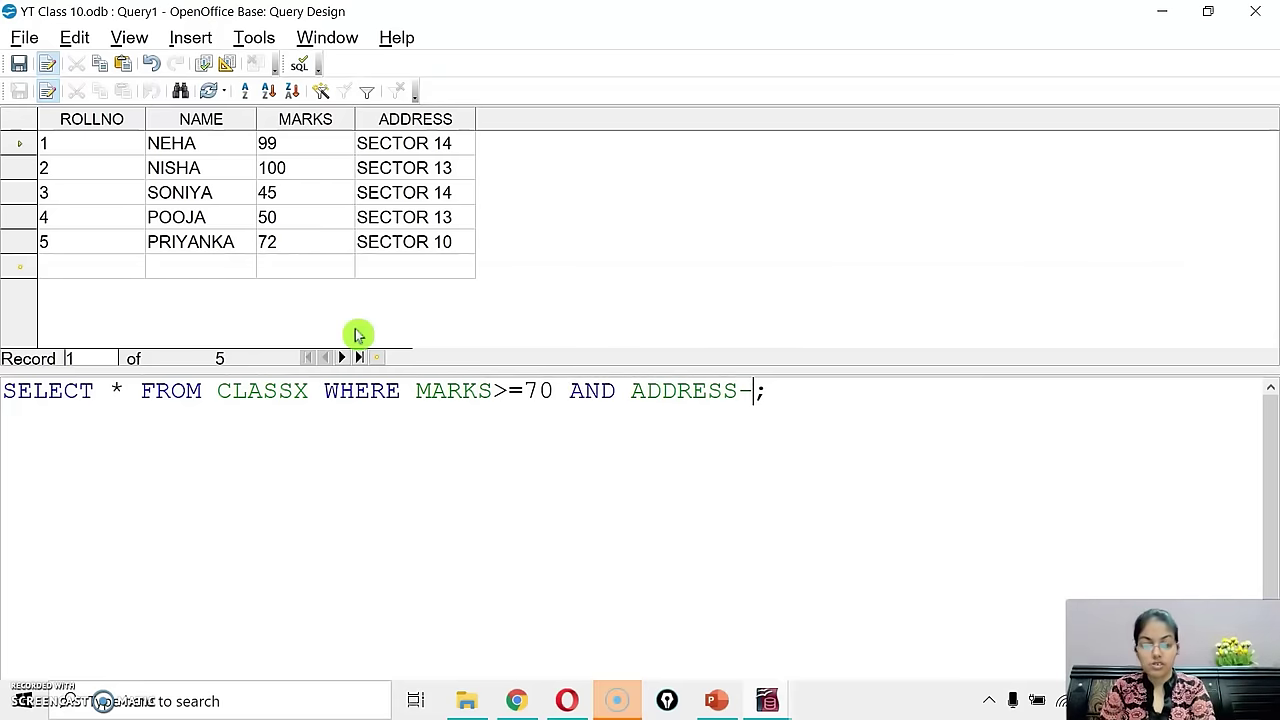
text(='SECTOR 12)
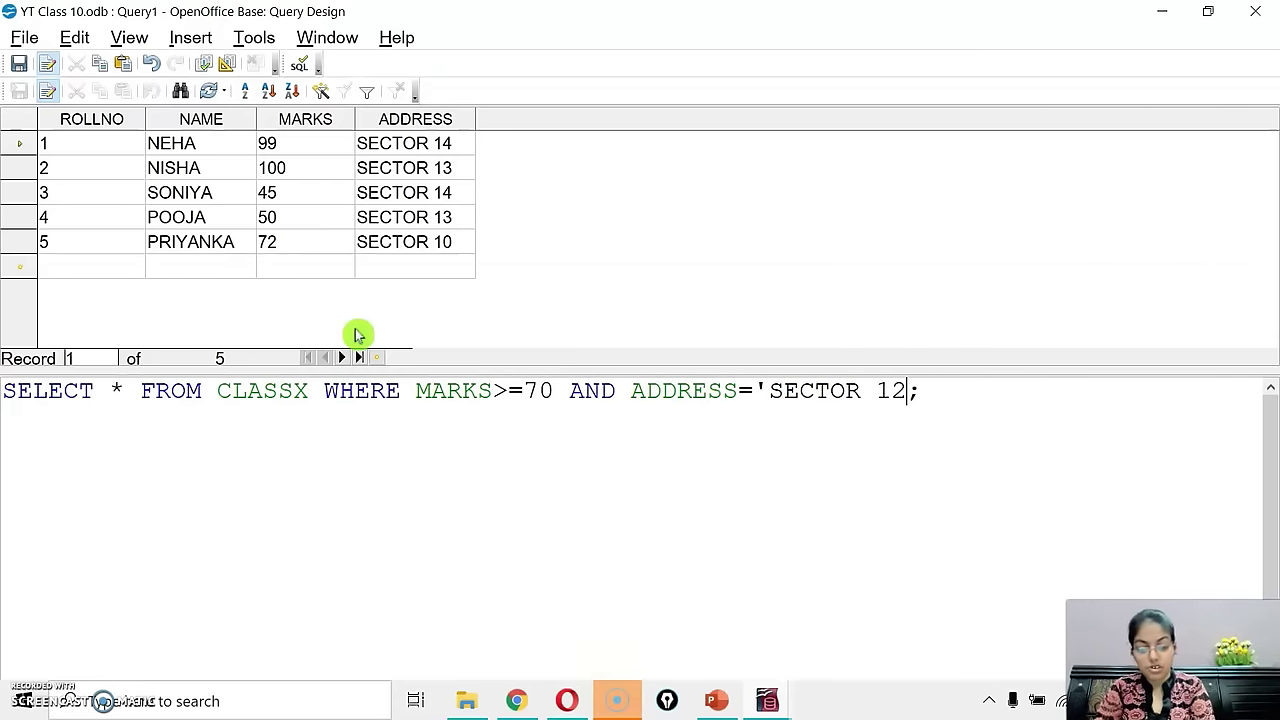
key(BackSpace)
text(3')
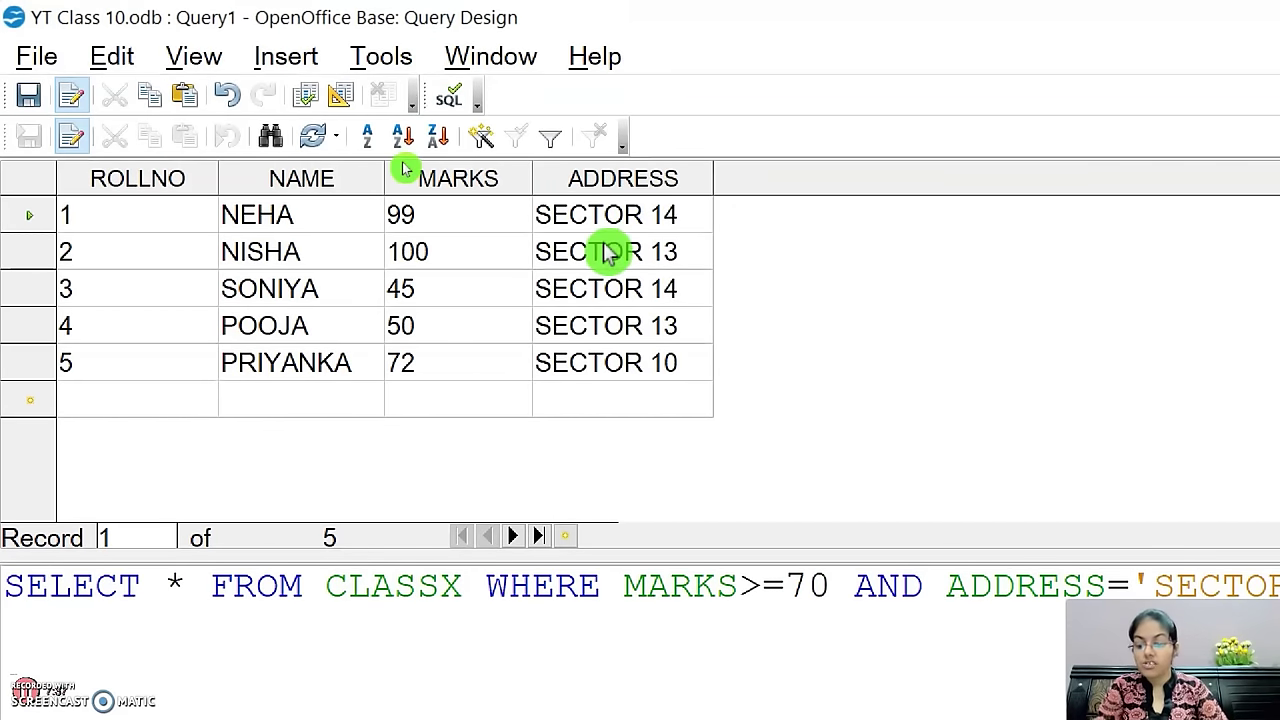
click(307, 101)
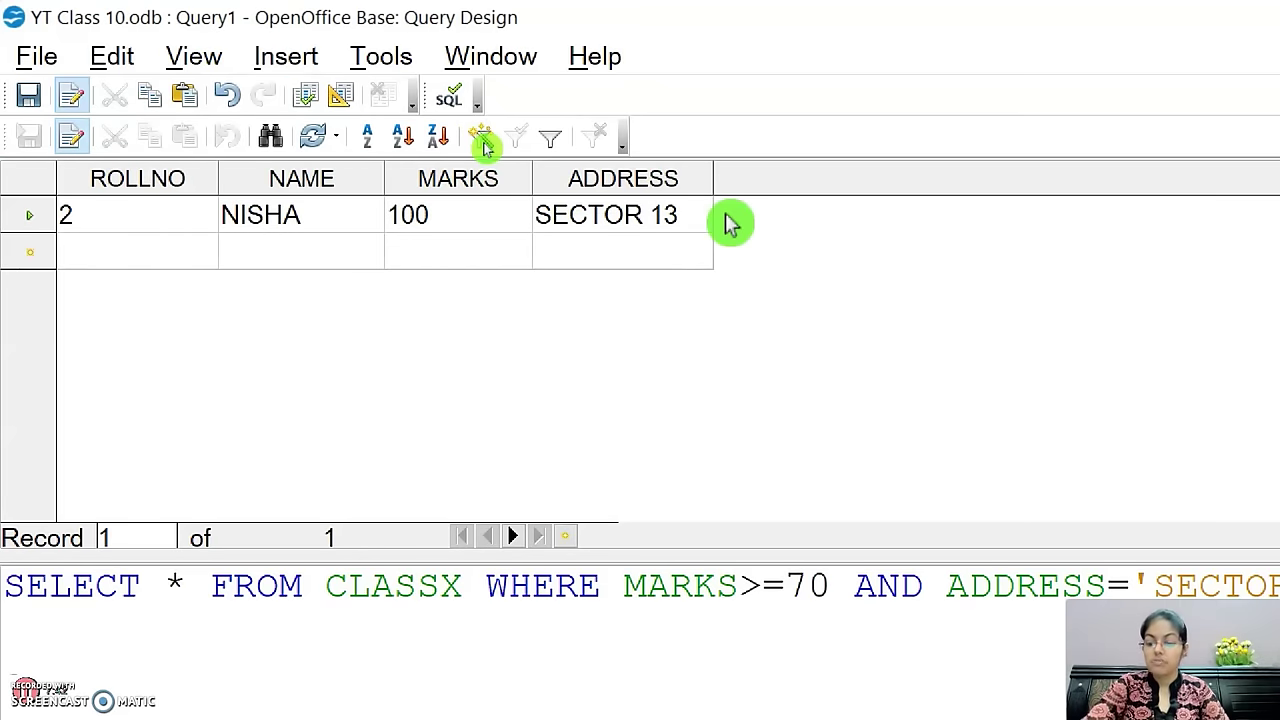
Step: Replace AND with OR between the MARKS and ADDRESS conditions and rerun the query
double_click(1162, 585)
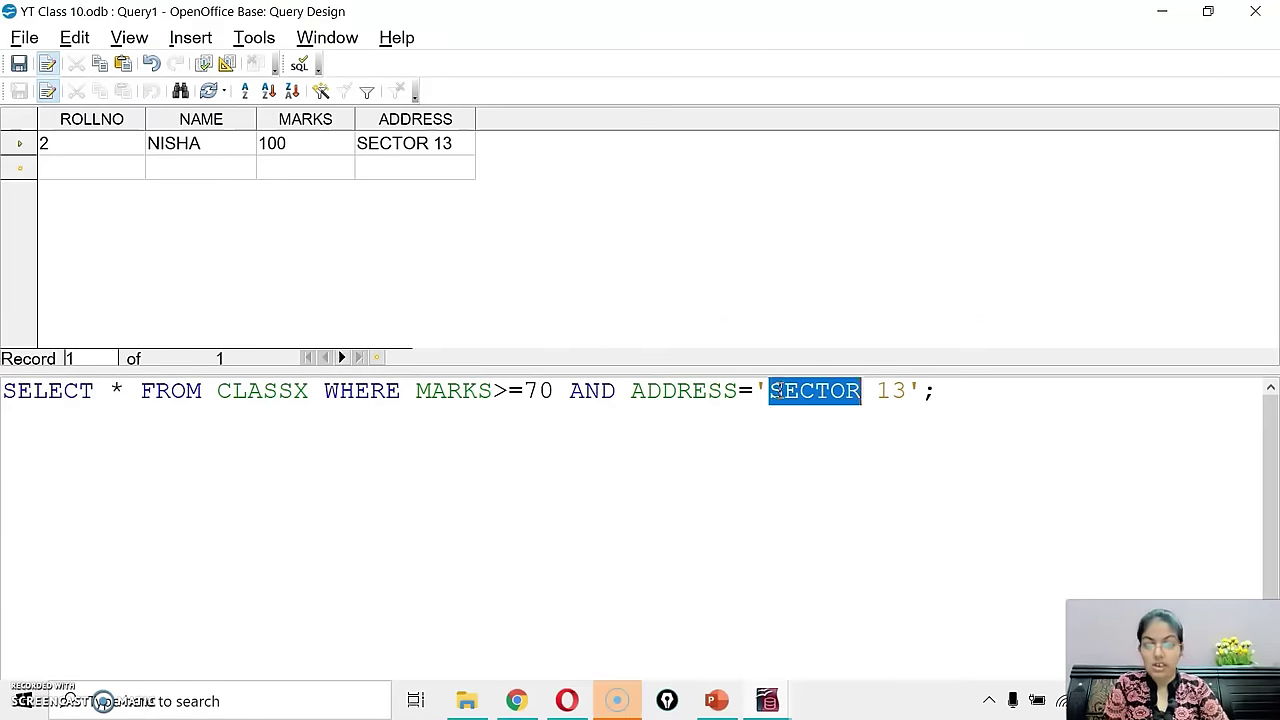
triple_click(775, 391)
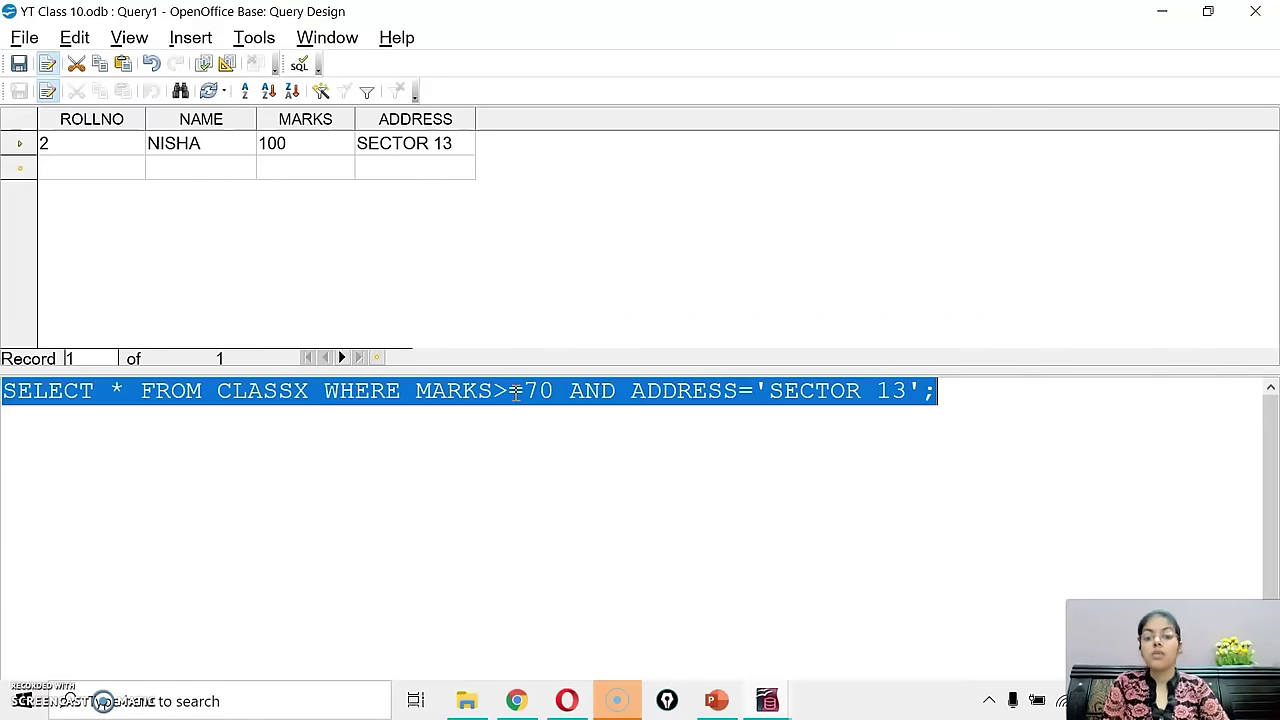
click(510, 391)
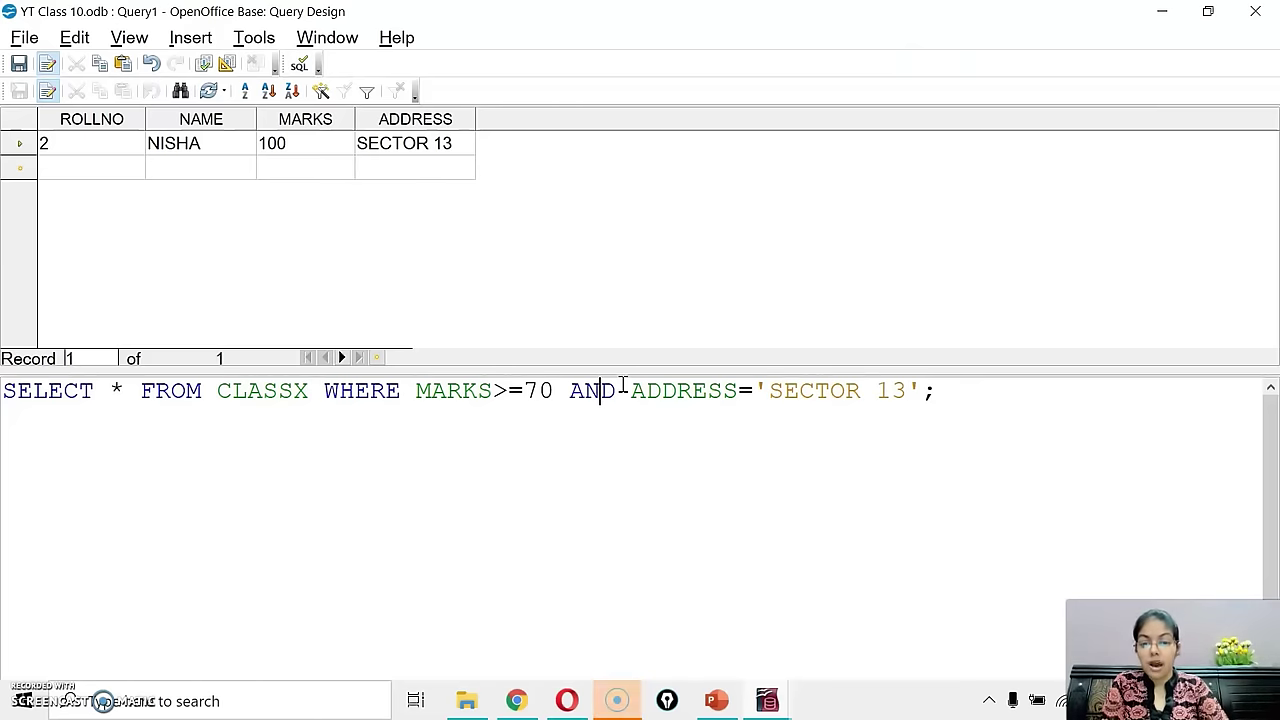
drag(612, 394, 578, 395)
text(OR)
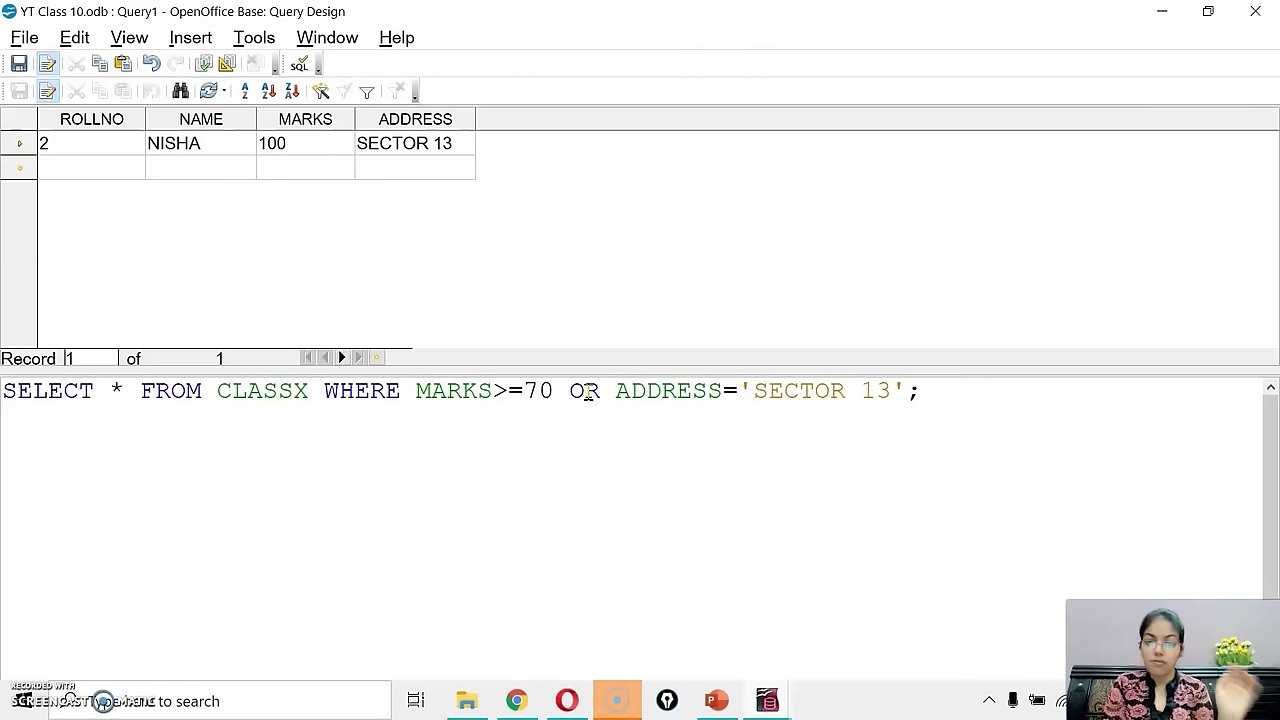
click(204, 63)
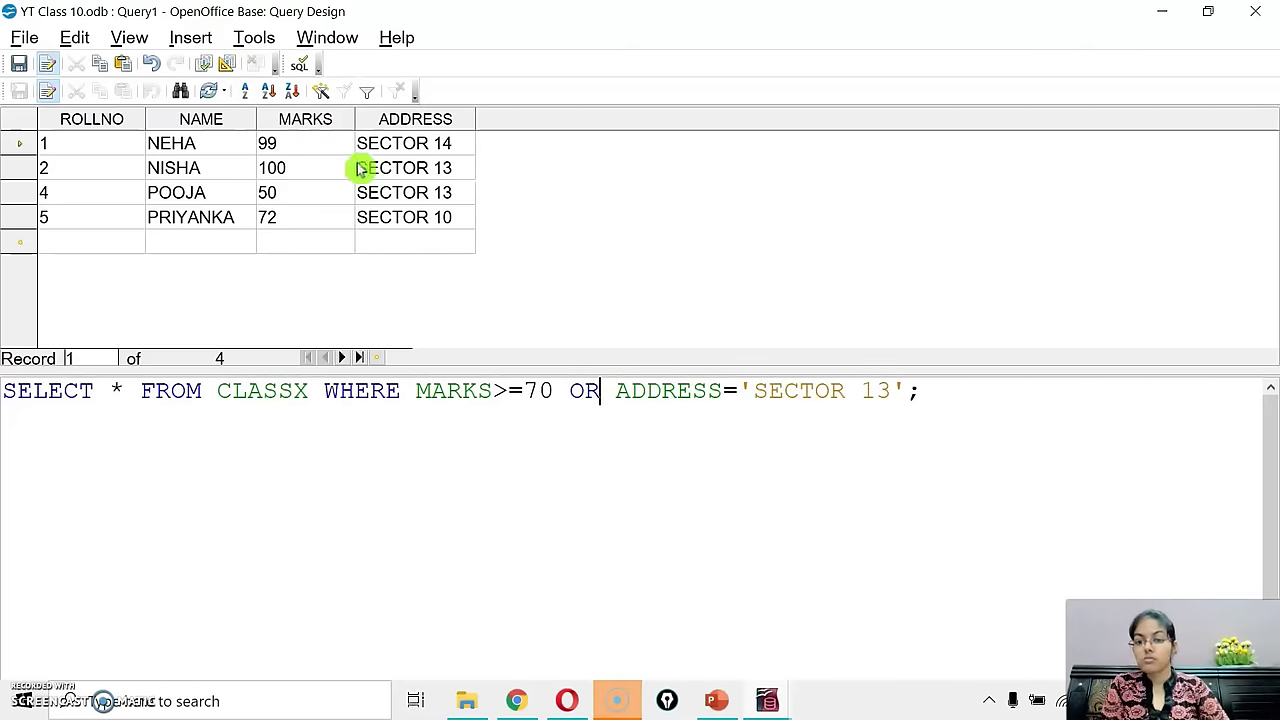
Step: Check the MARKS and ADDRESS values of the returned rows against the two OR conditions
click(300, 148)
double_click(297, 143)
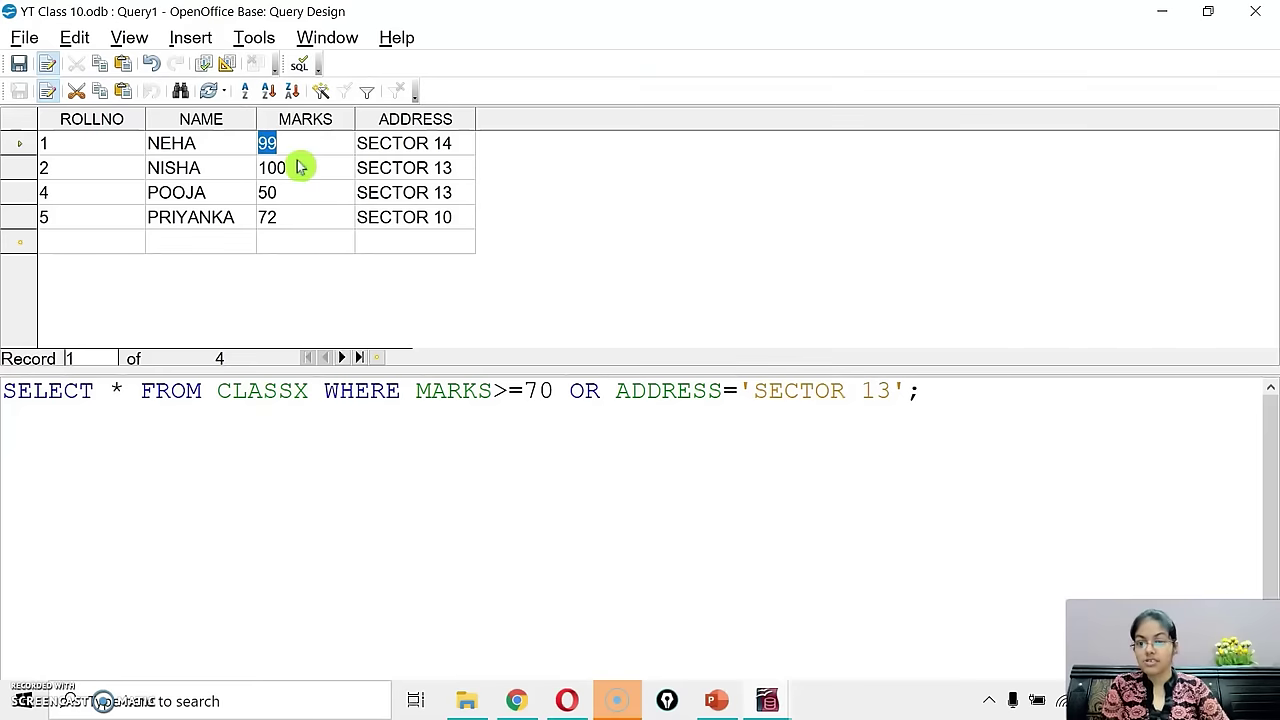
click(297, 168)
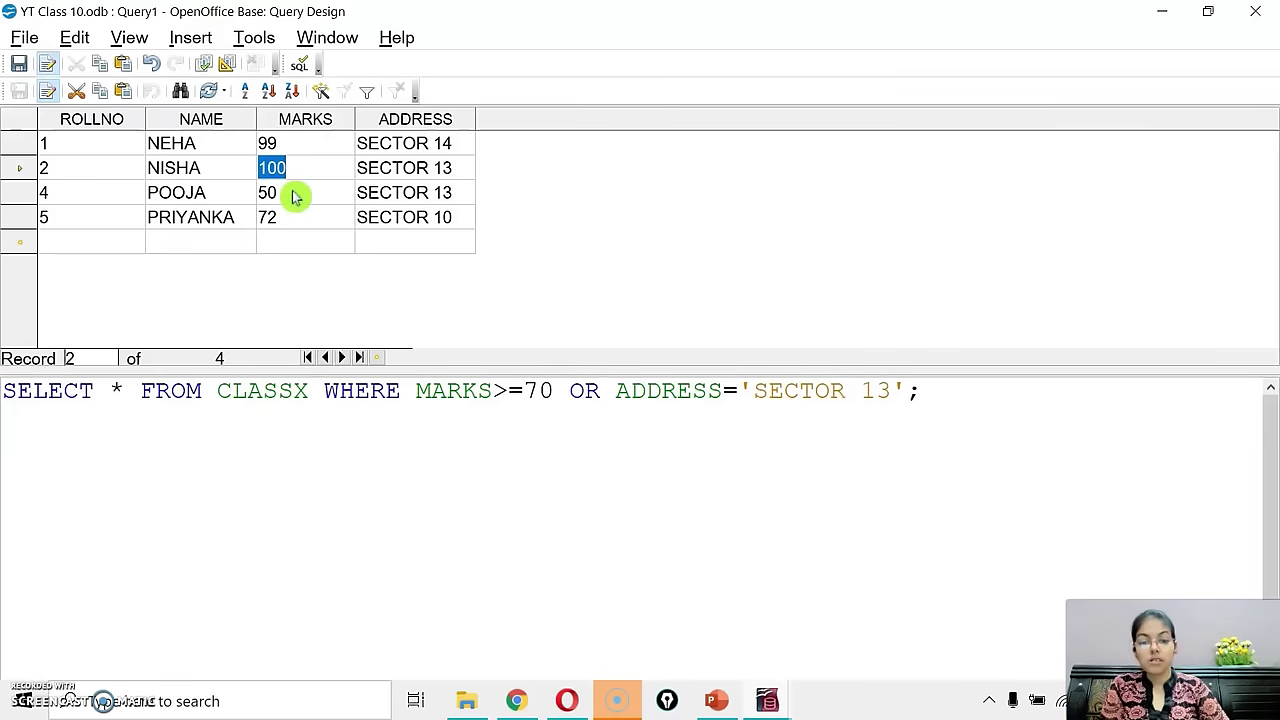
click(294, 193)
click(390, 192)
click(286, 218)
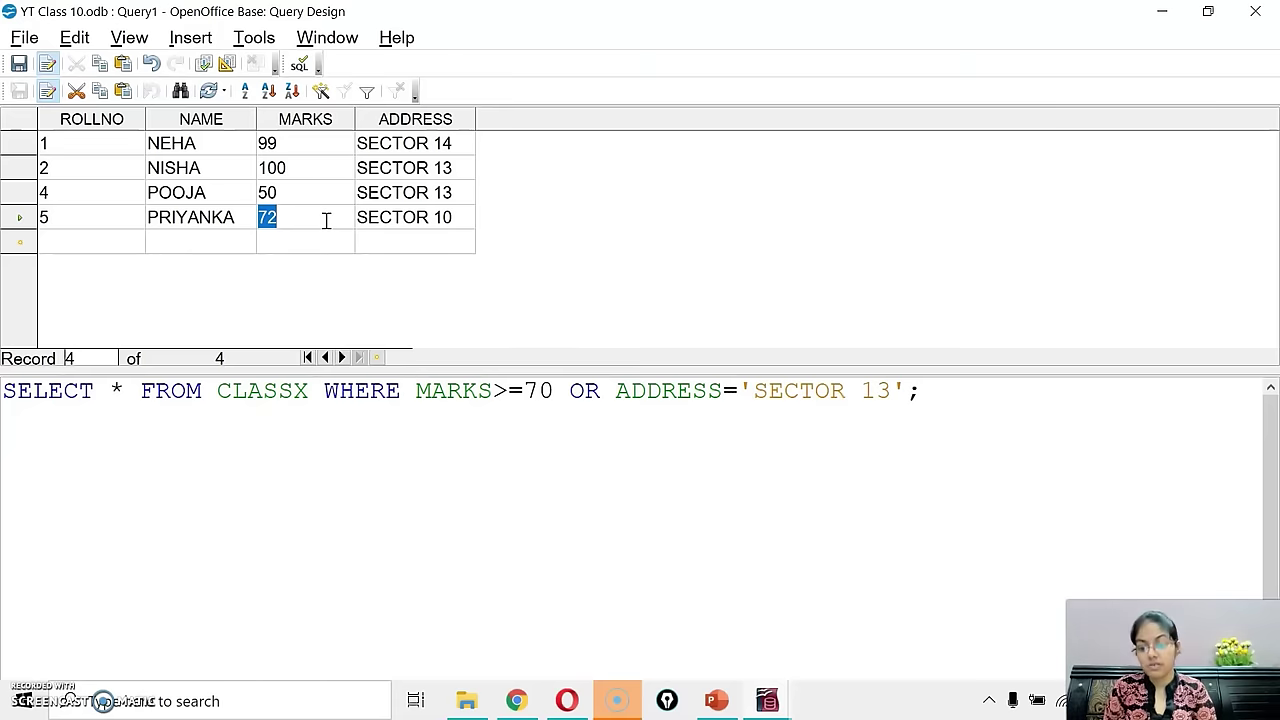
Step: Replace * with NAME,MARKS, remove the whole WHERE clause after CLASSX and rerun the query
click(112, 390)
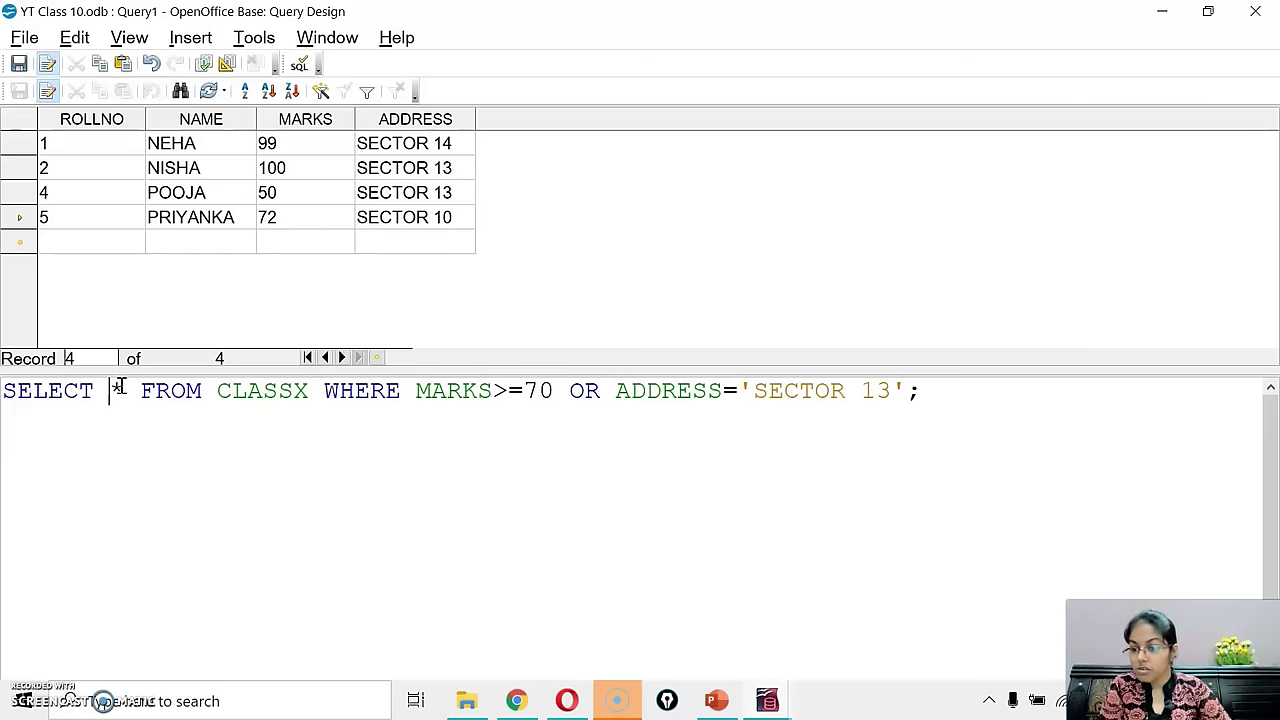
drag(119, 389, 129, 389)
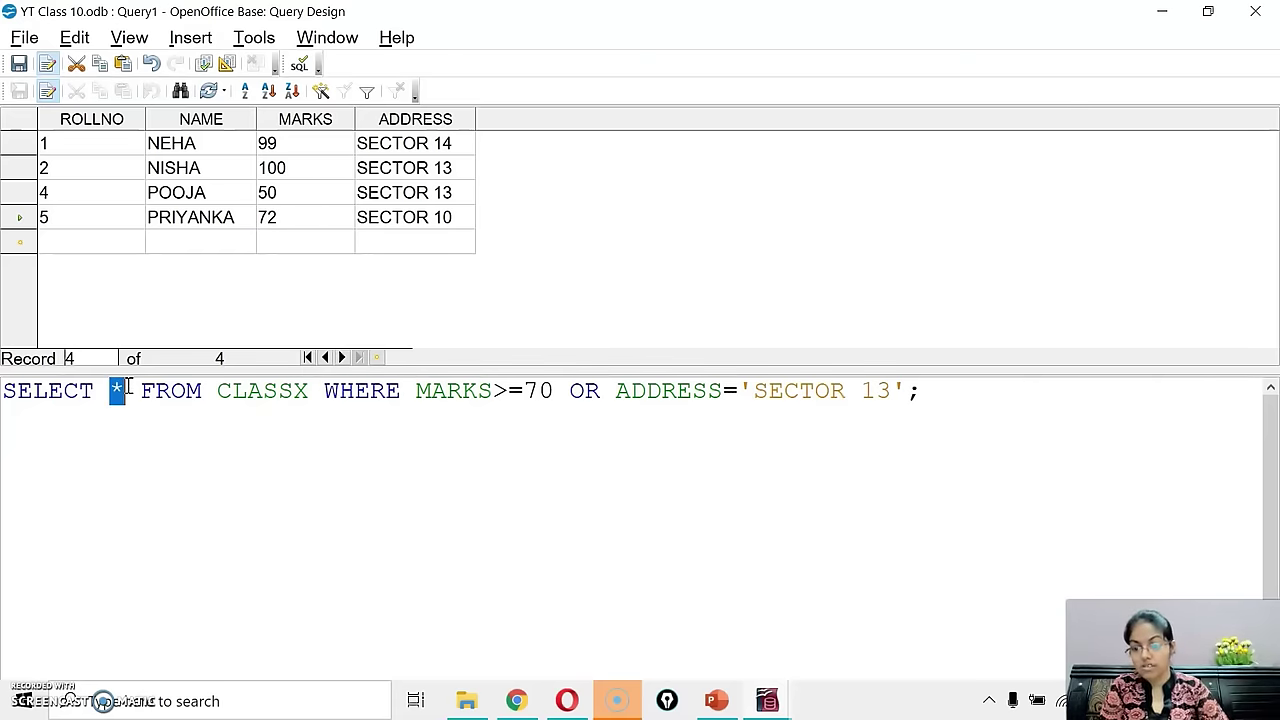
text(NAME,M)
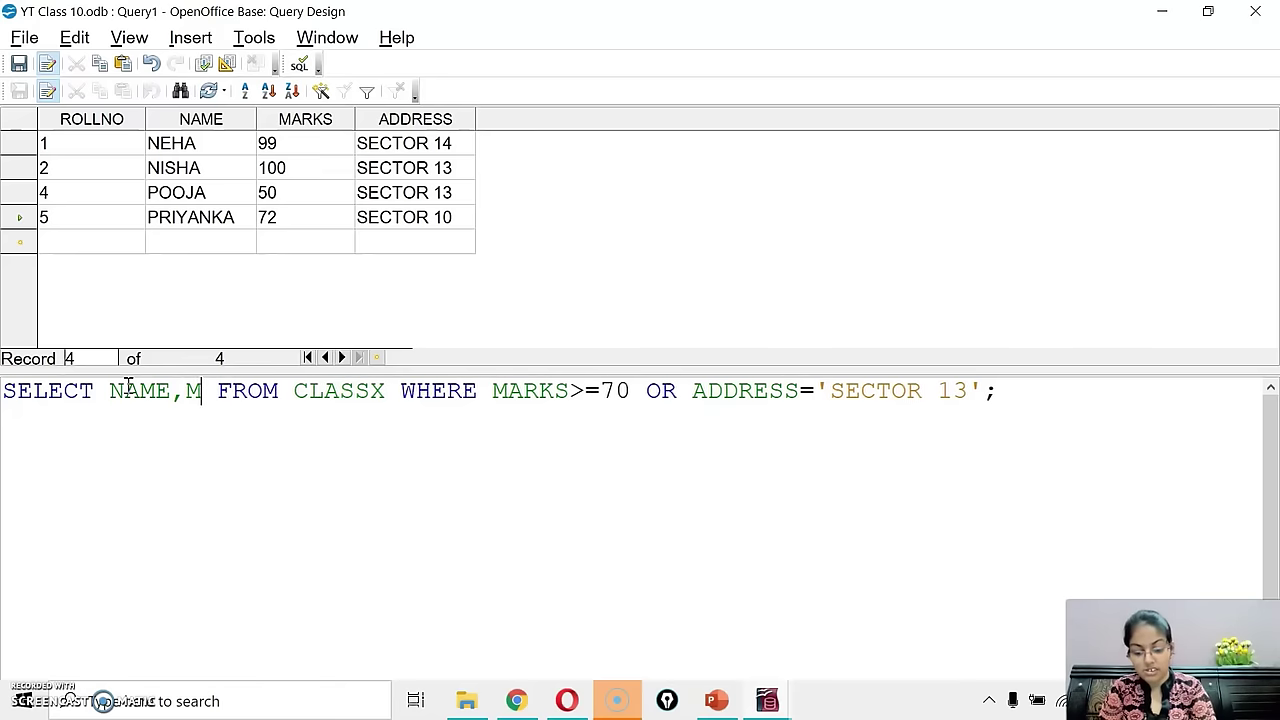
text(ARJS)
key(BackSpace)
key(BackSpace)
text(KS)
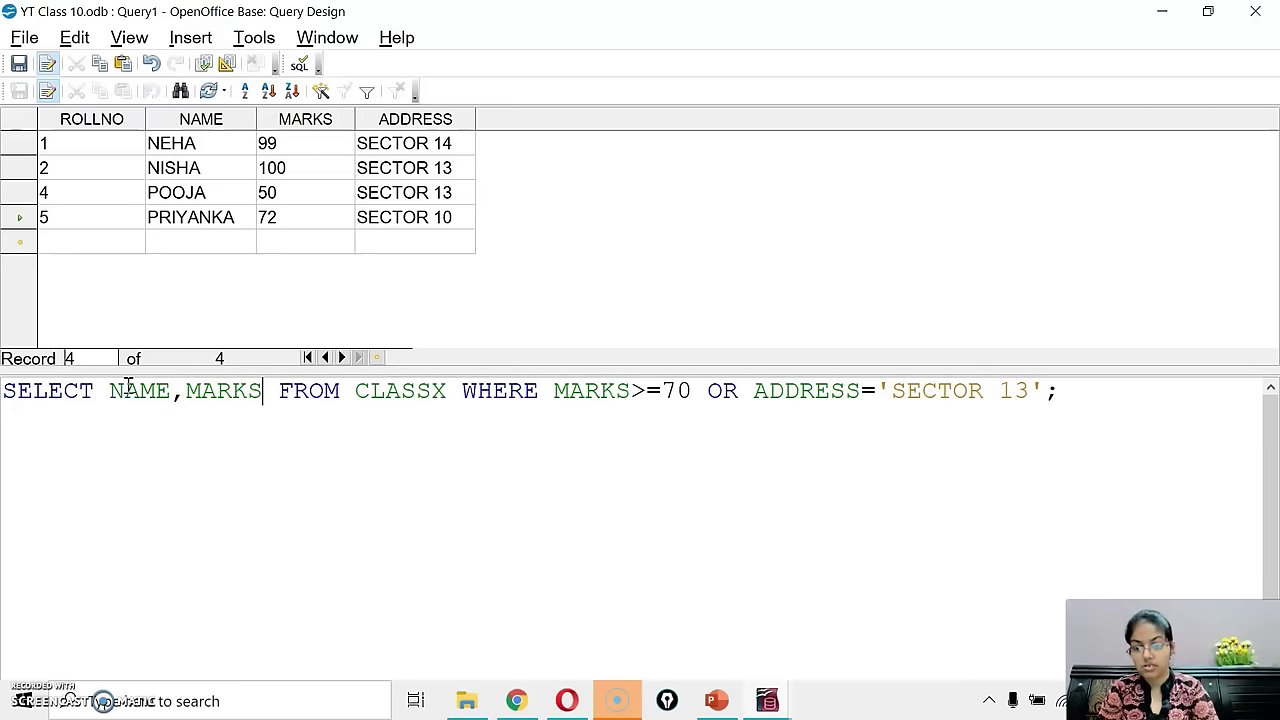
drag(447, 390, 1049, 396)
key(BackSpace)
key(F5)
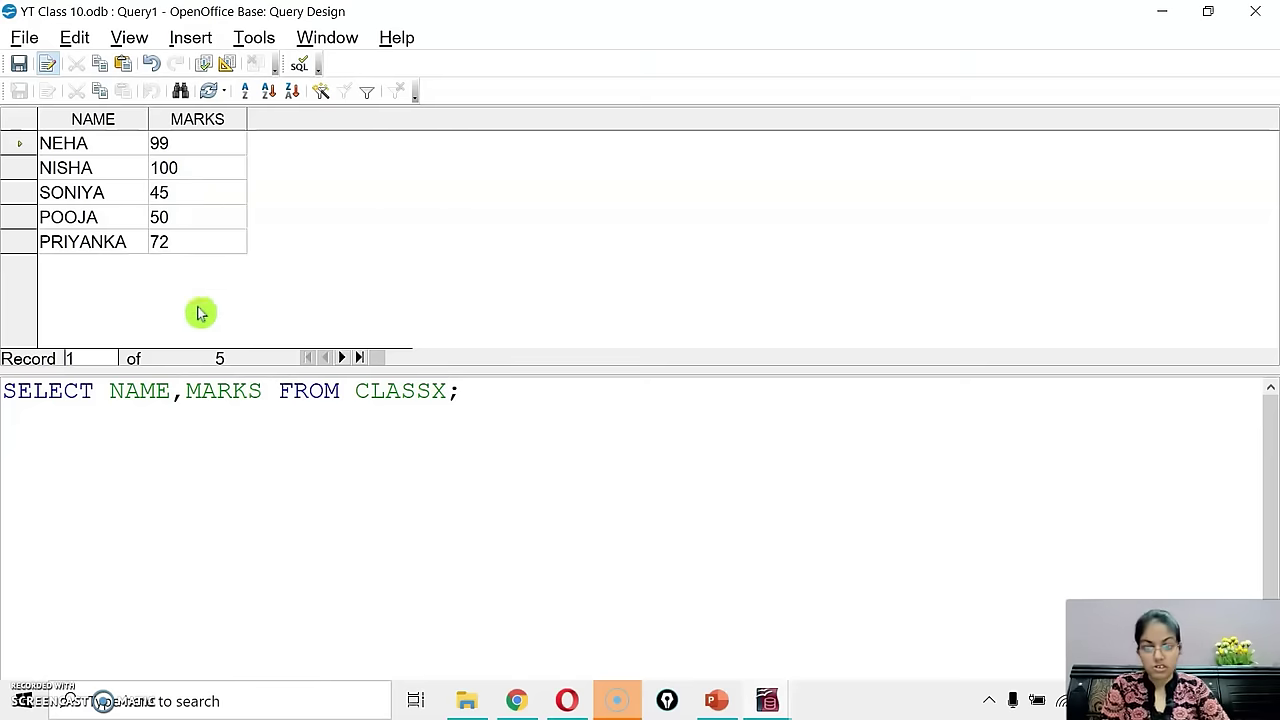
Step: Change the MARKS column in the SELECT statement to the expression MARKS-10 and run the query
click(263, 391)
text(-10)
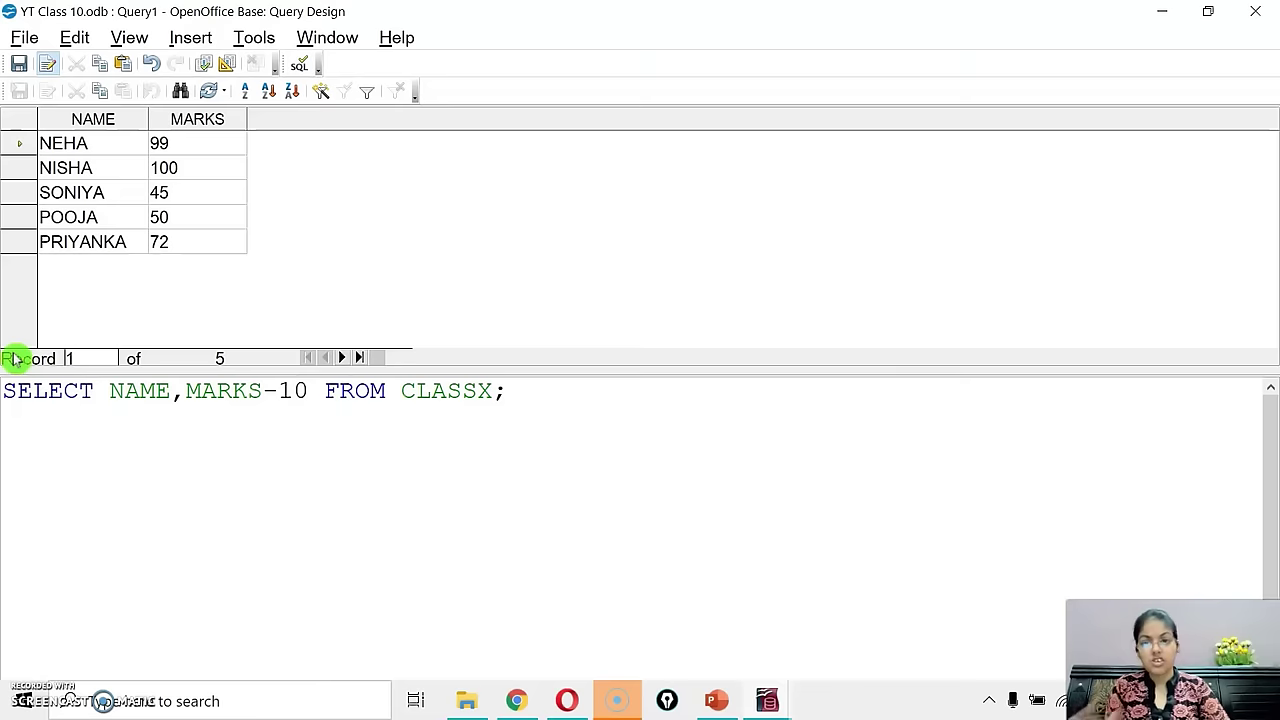
click(210, 68)
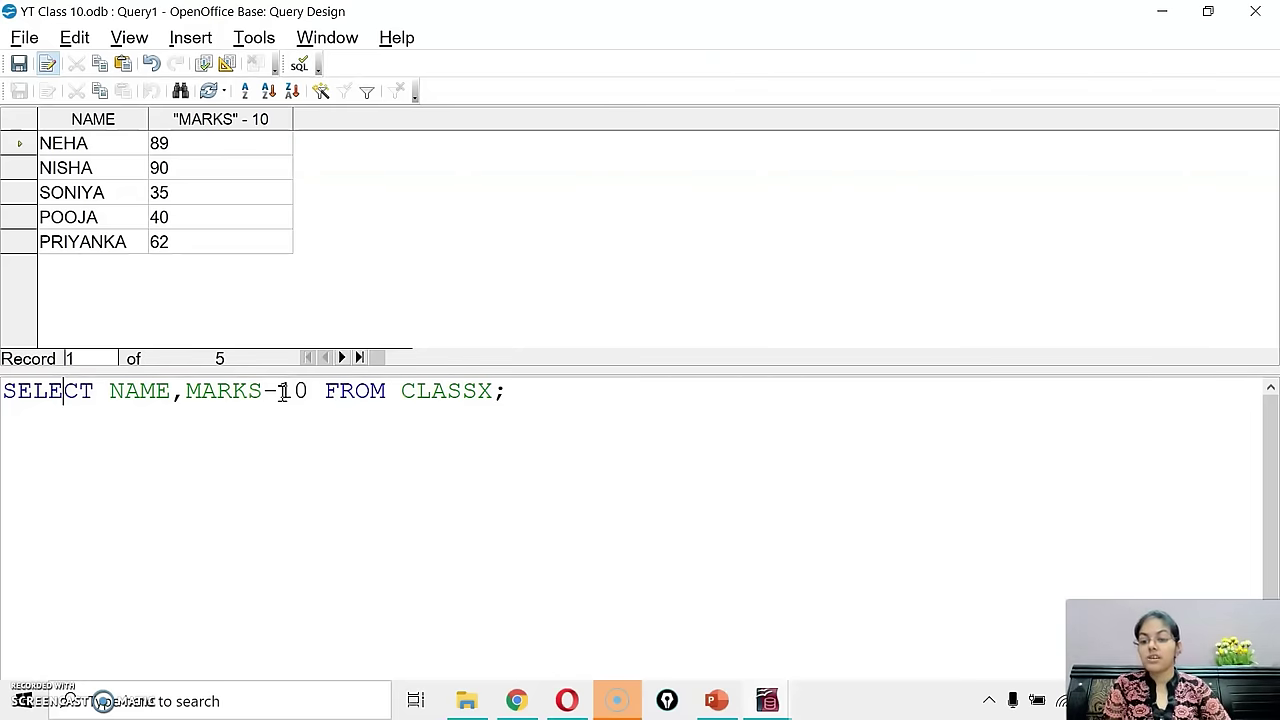
Step: Change the expression in the SELECT statement to MARKS*2 and rerun the query
drag(283, 391, 266, 393)
text(*)
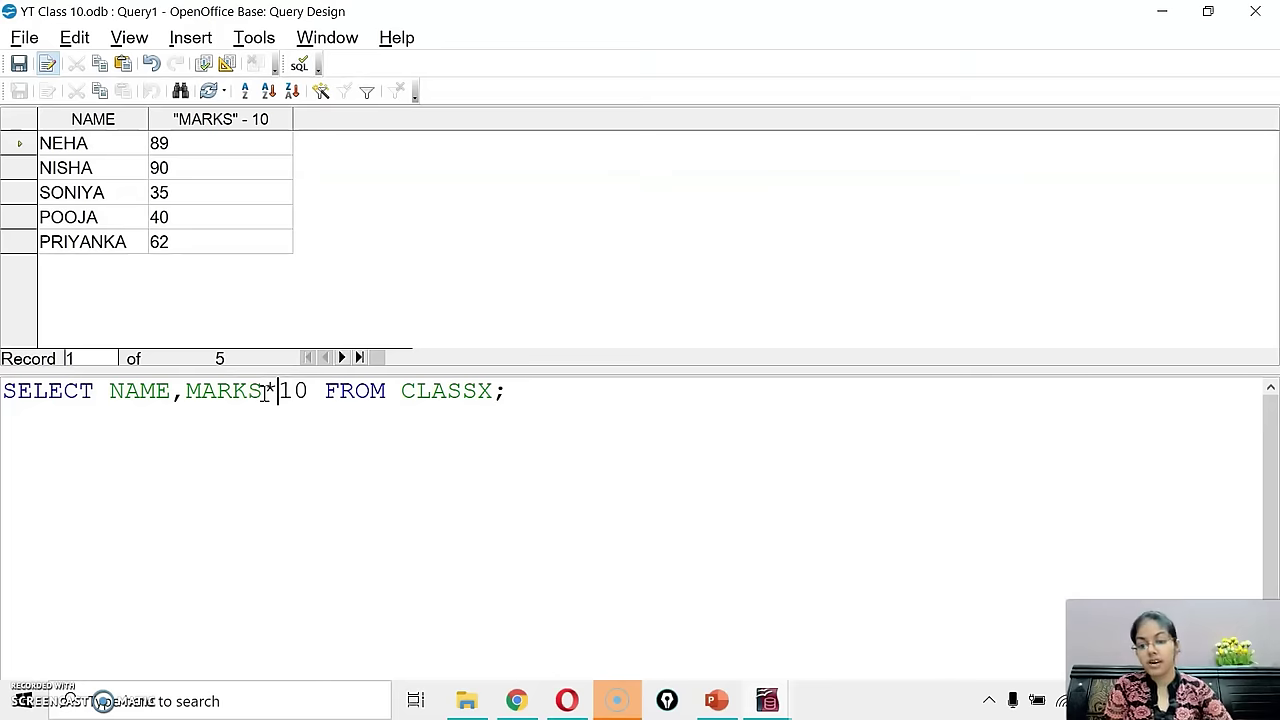
key(Delete)
key(BackSpace)
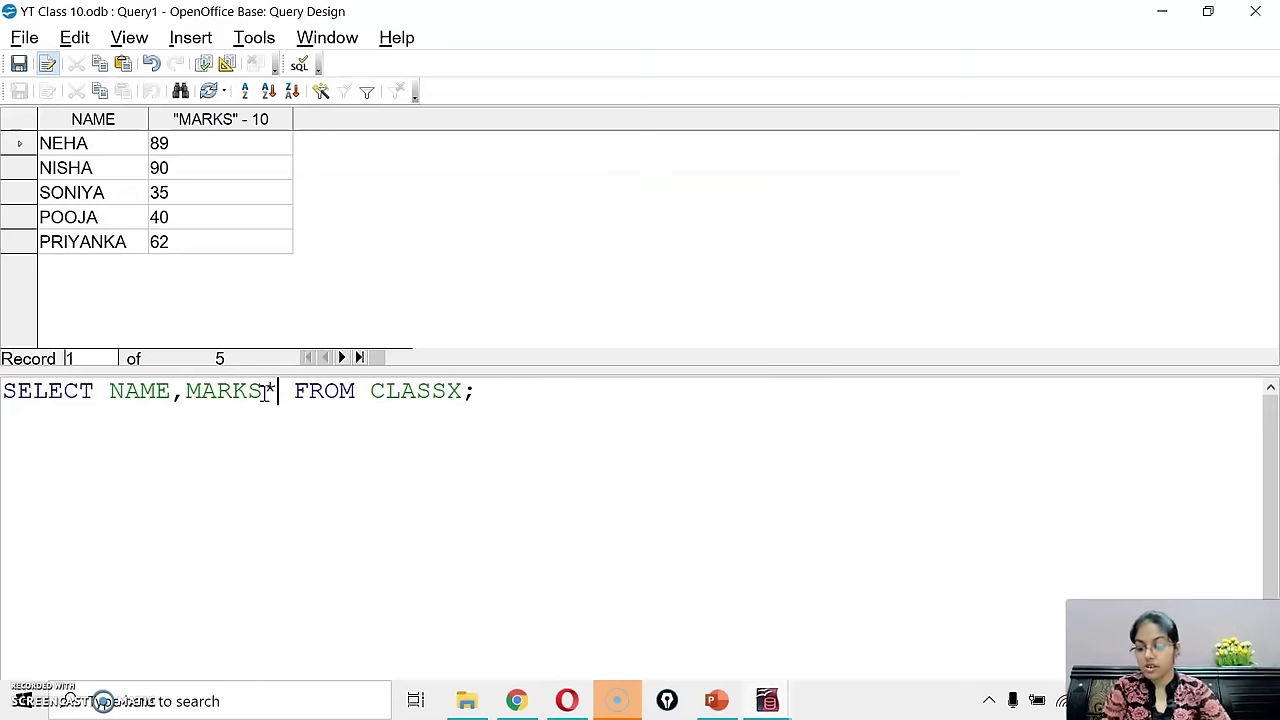
text(2)
click(208, 90)
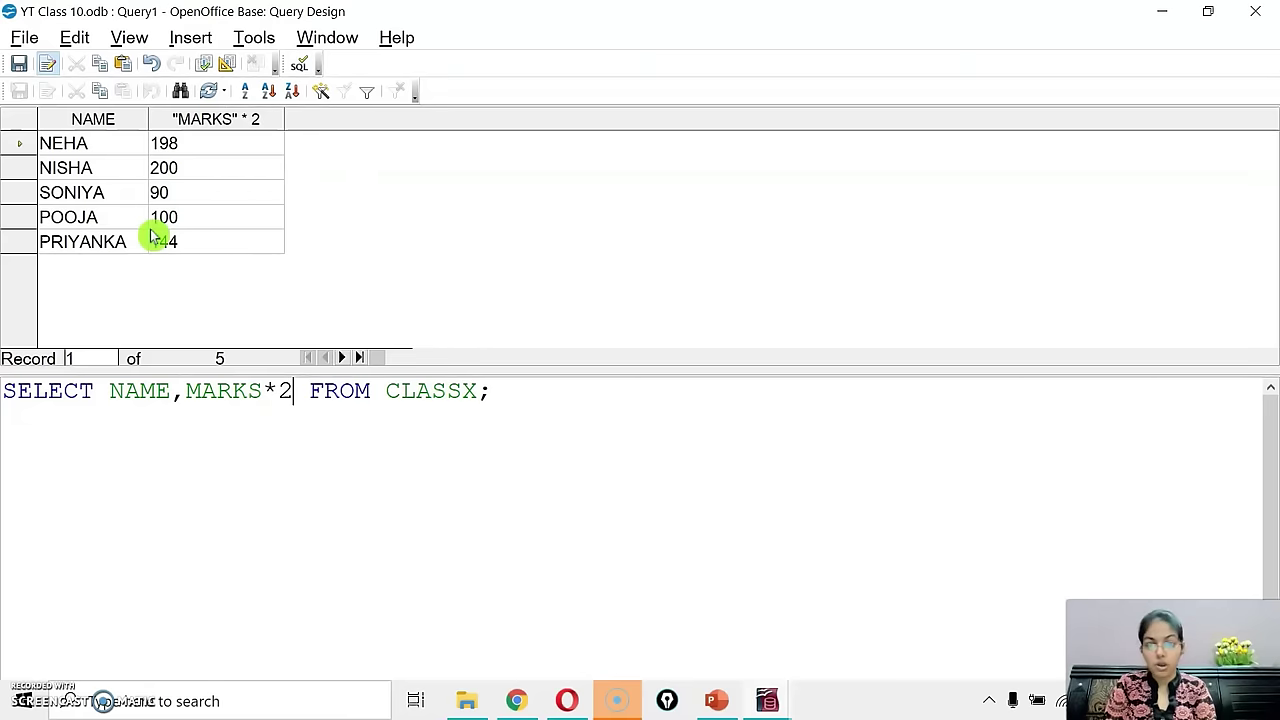
Step: Close the query without saving its changes and switch back to the YT Class 10 database in OpenOffice Base
click(1255, 11)
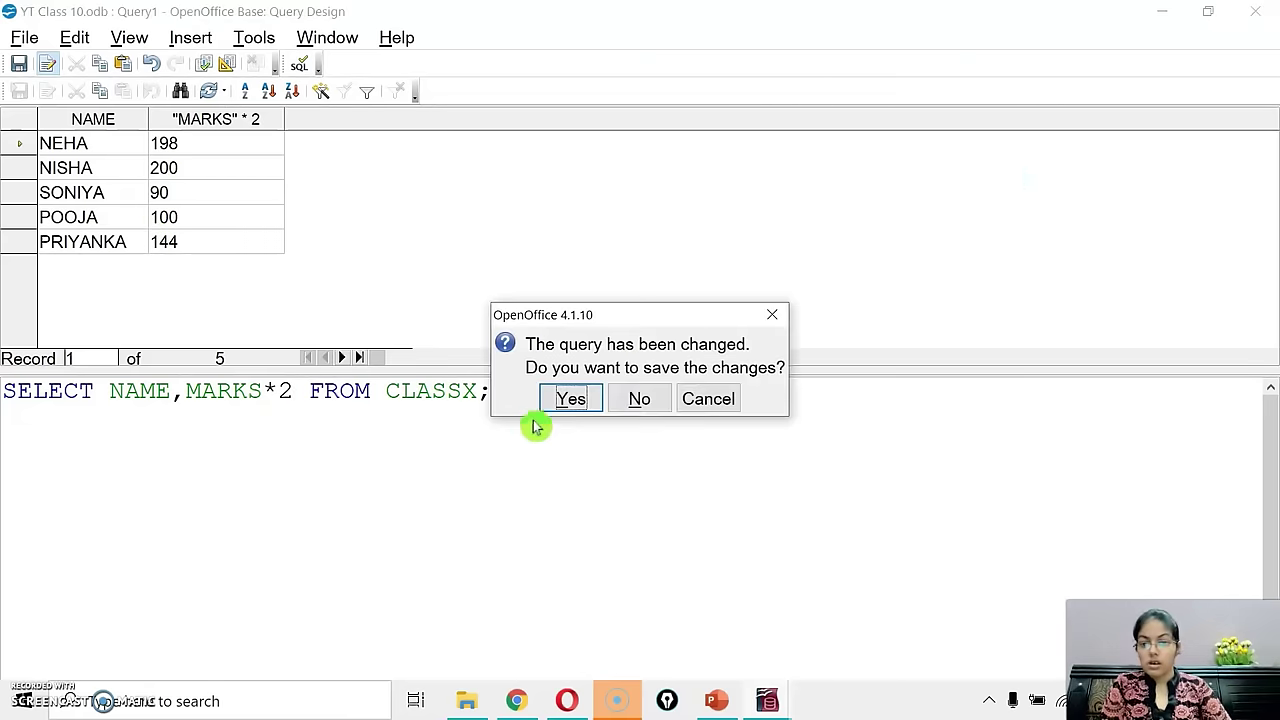
click(638, 400)
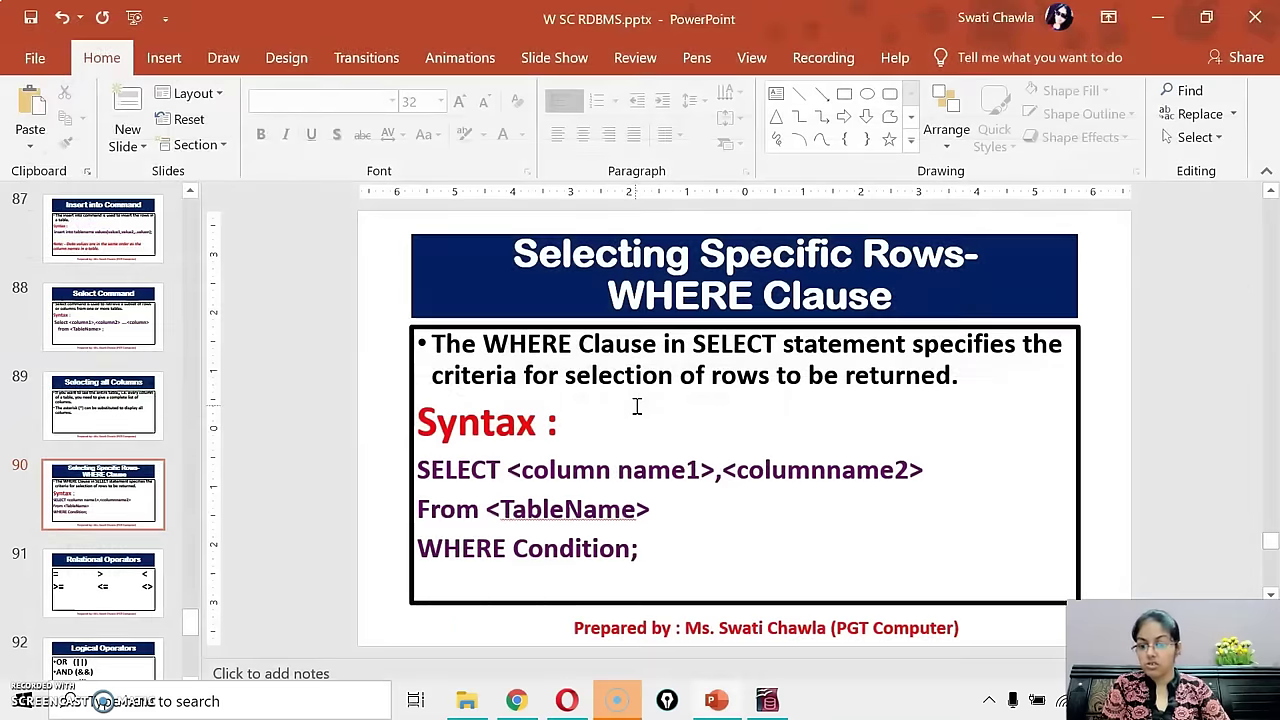
click(763, 698)
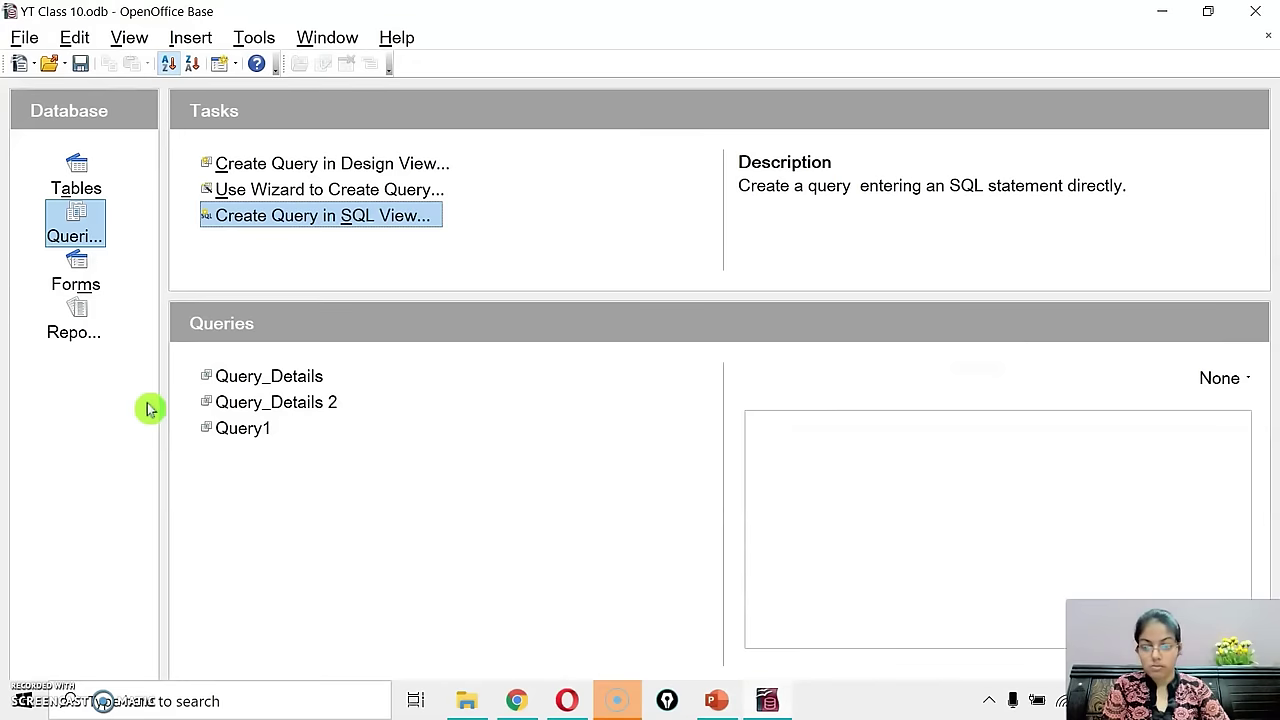
Step: Create a new query in SQL view with the statement SELECT * FROM CLASSX; and run it
click(88, 183)
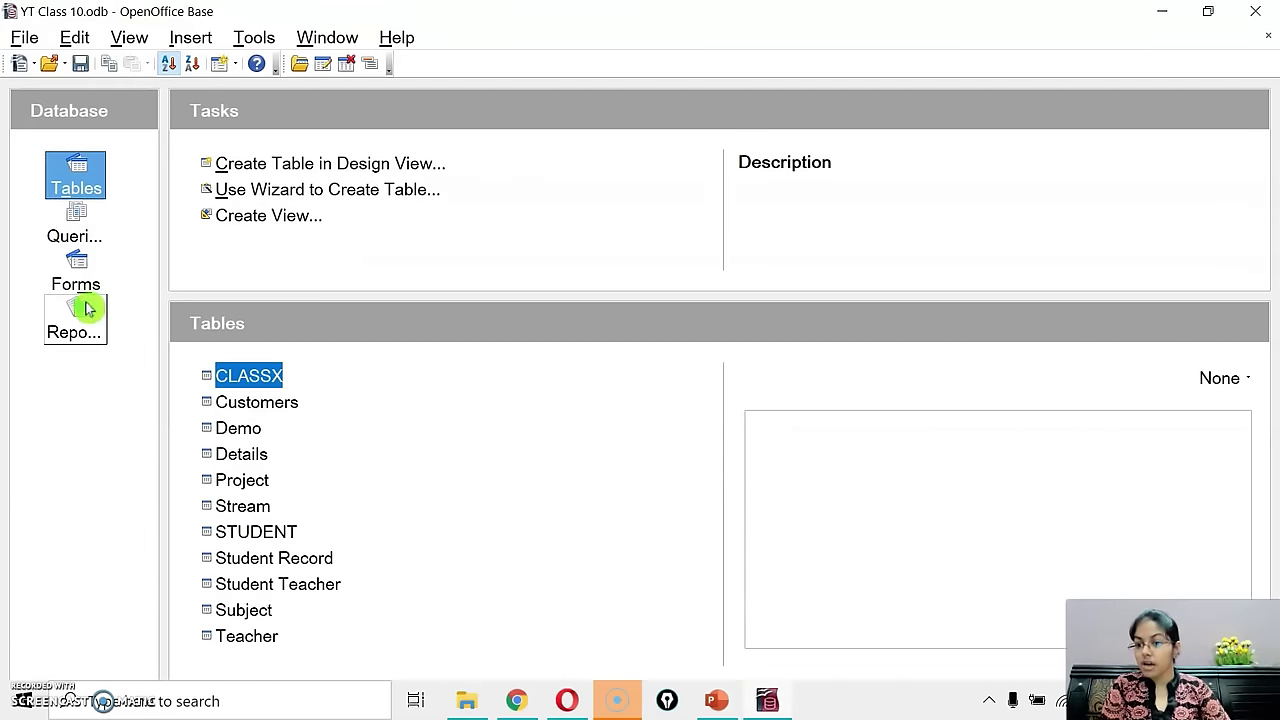
click(88, 240)
click(271, 217)
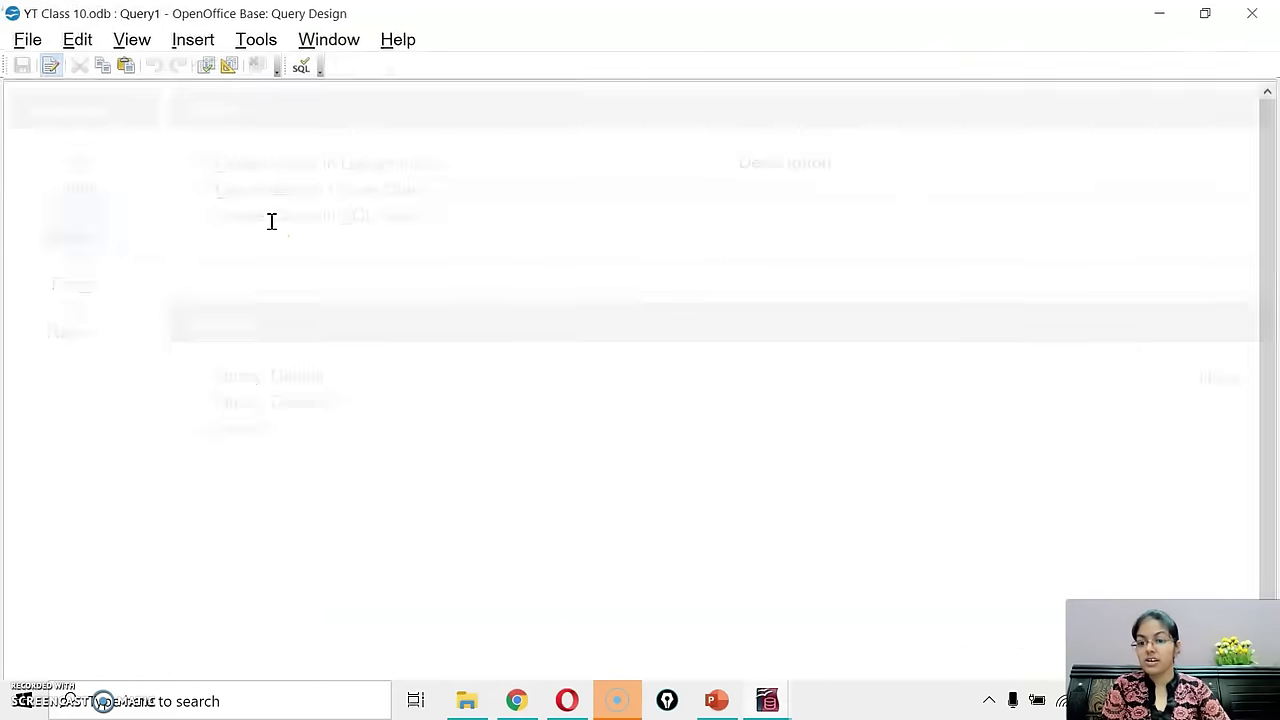
text(SELECT)
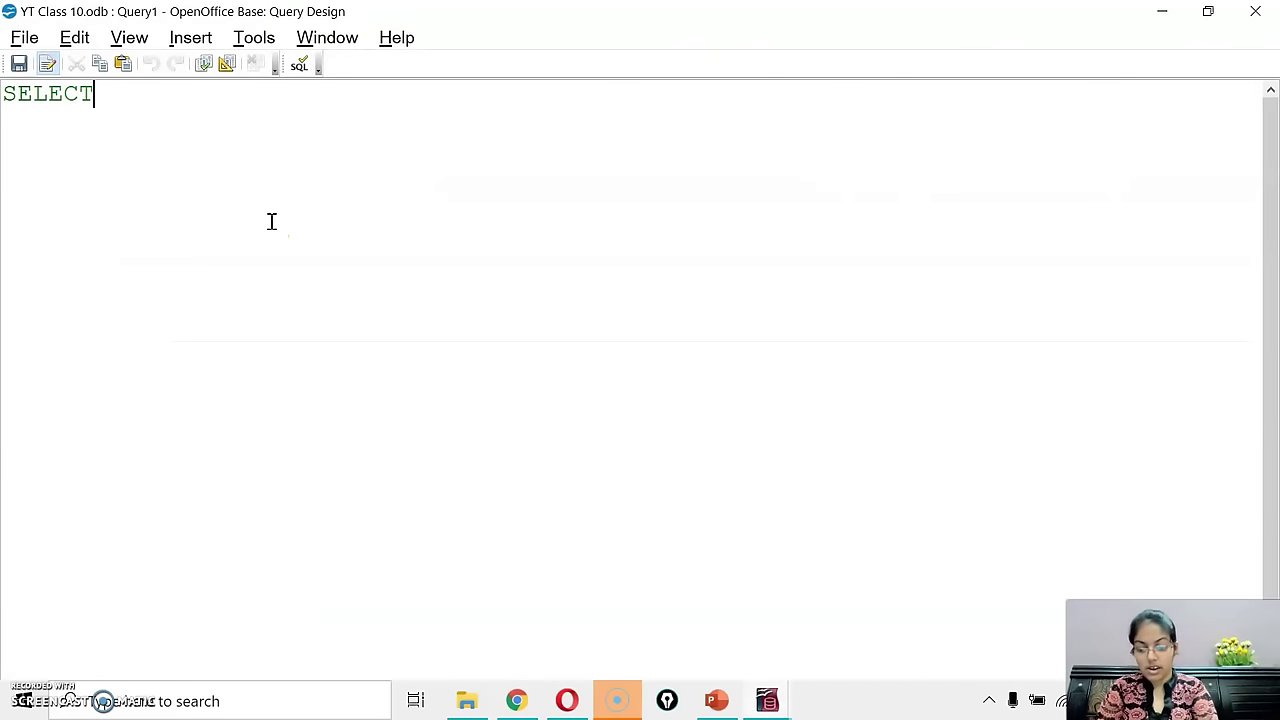
text( * FROM CLASS)
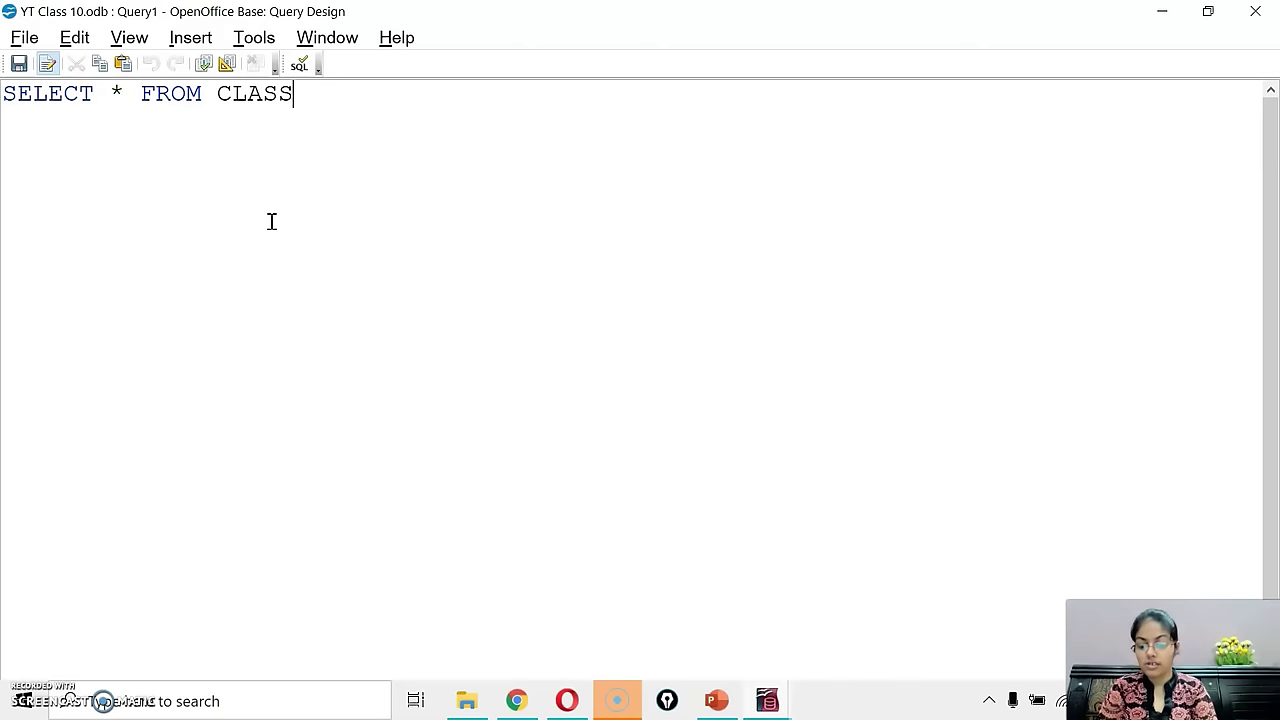
text(X;)
key(F5)
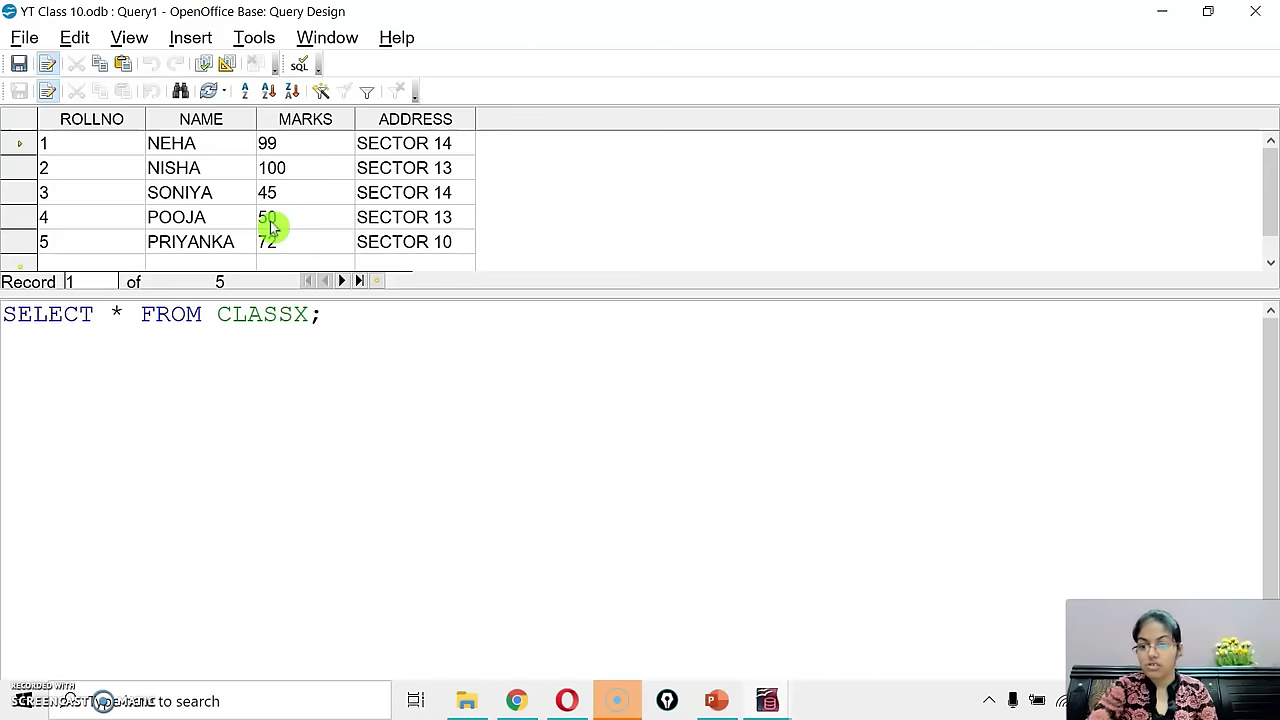
Step: Close the CLASSX query without saving its changes and select the Details table in the database's table list
click(1255, 17)
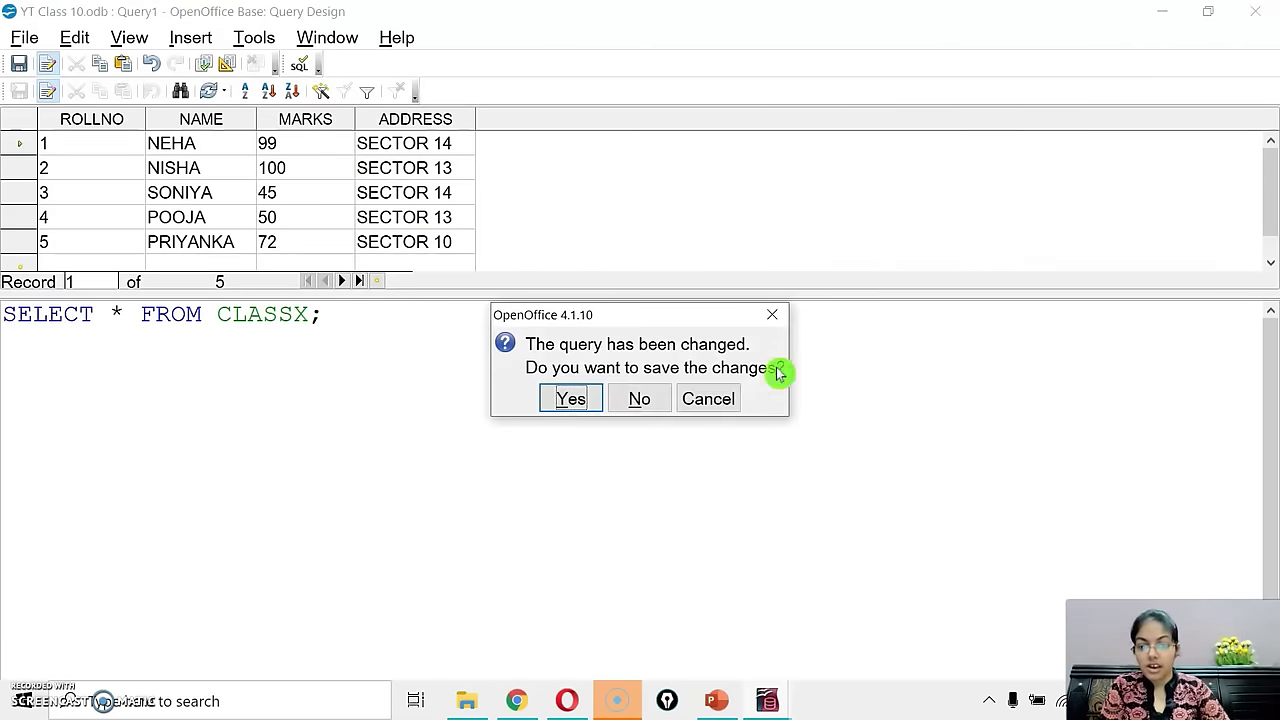
click(640, 400)
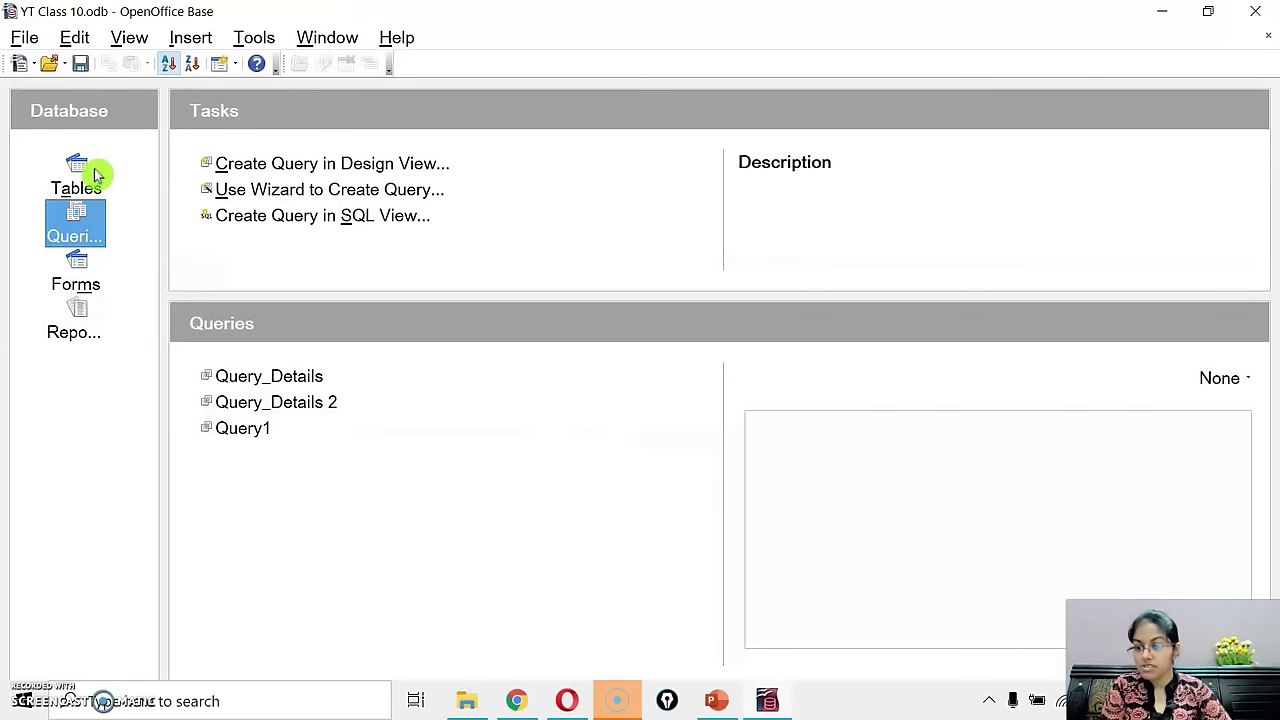
click(90, 177)
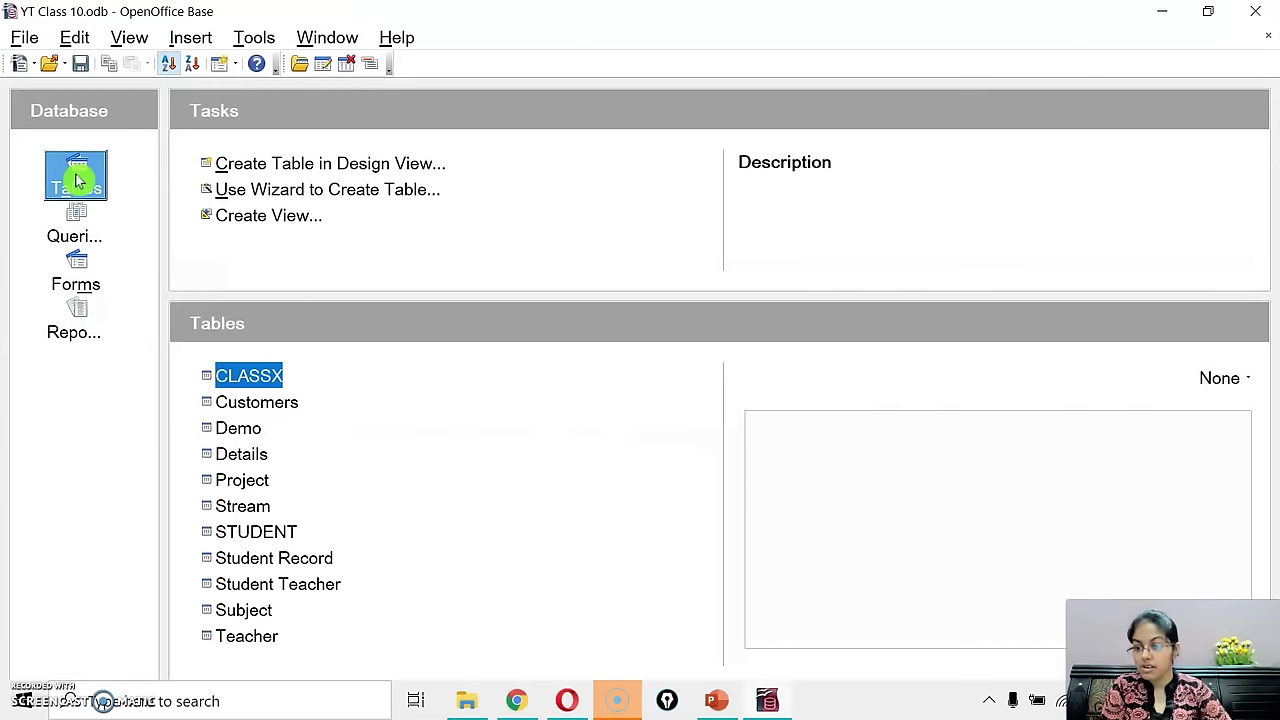
click(243, 452)
Step: Try to run a new SQL query with the statement SELECT * FROM DETAILS;
click(82, 232)
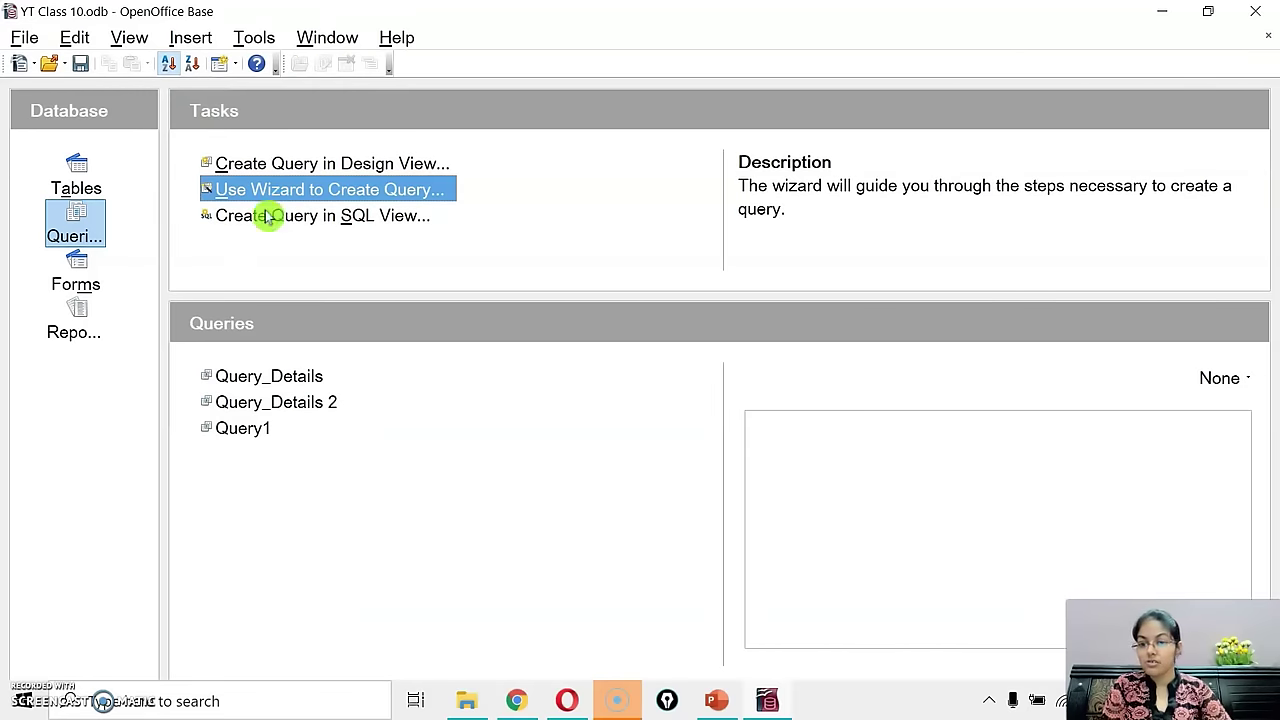
click(414, 189)
click(1120, 62)
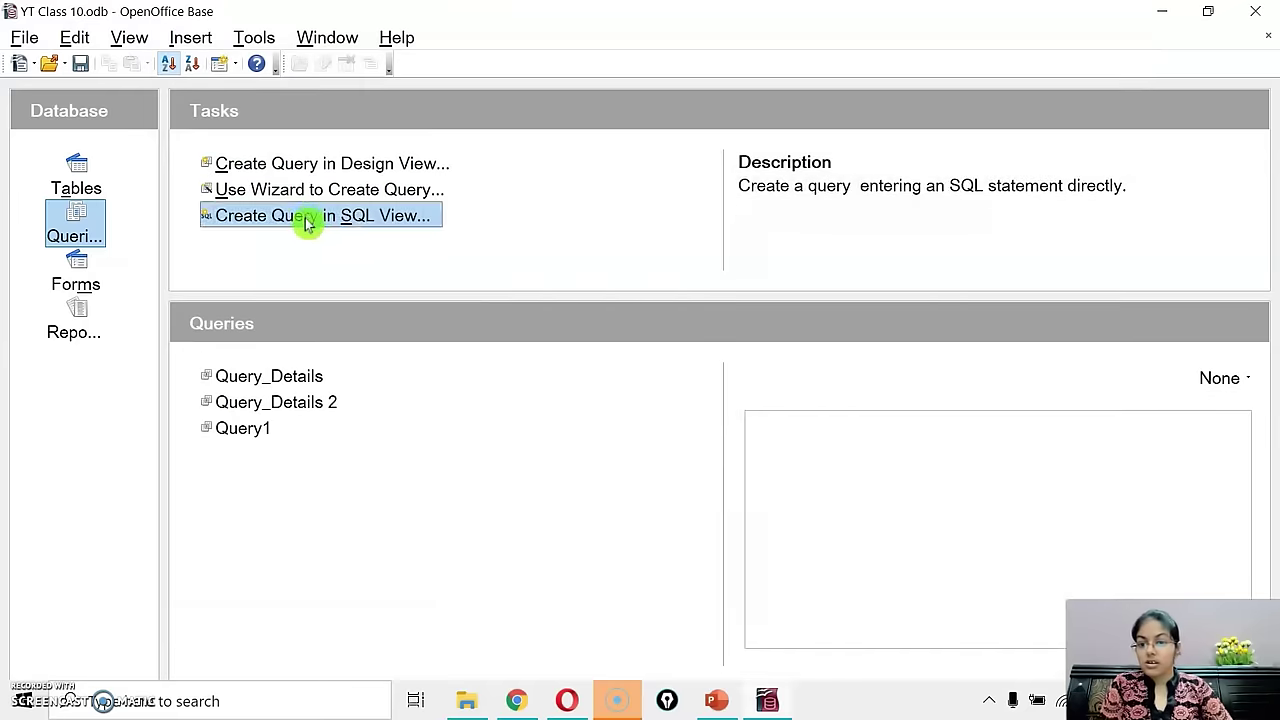
click(306, 216)
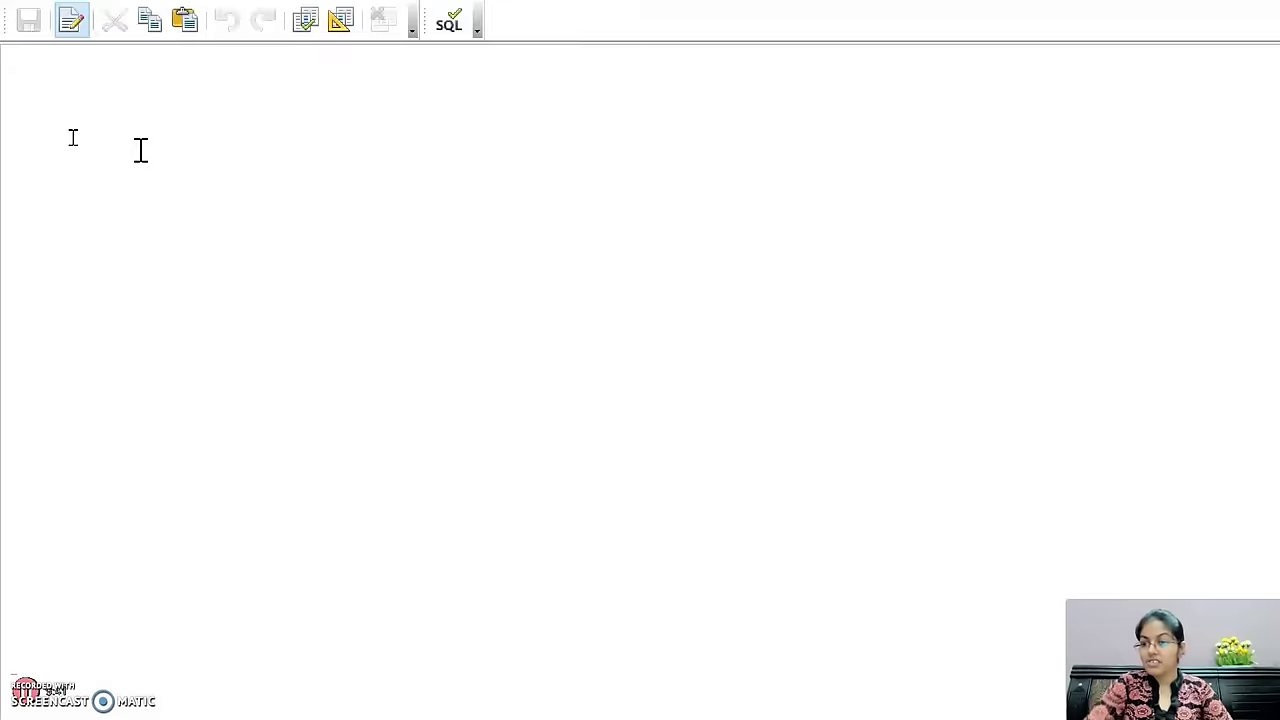
text(SELECT )
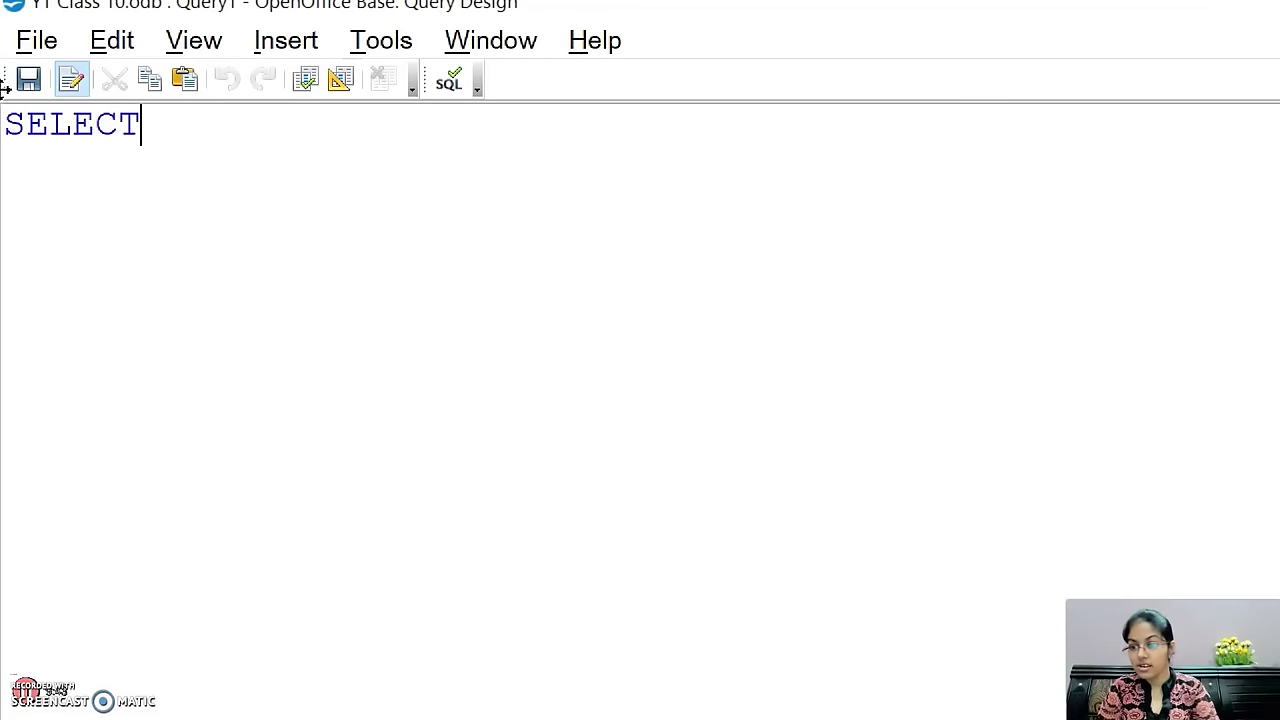
text(* FROM DETAILS;)
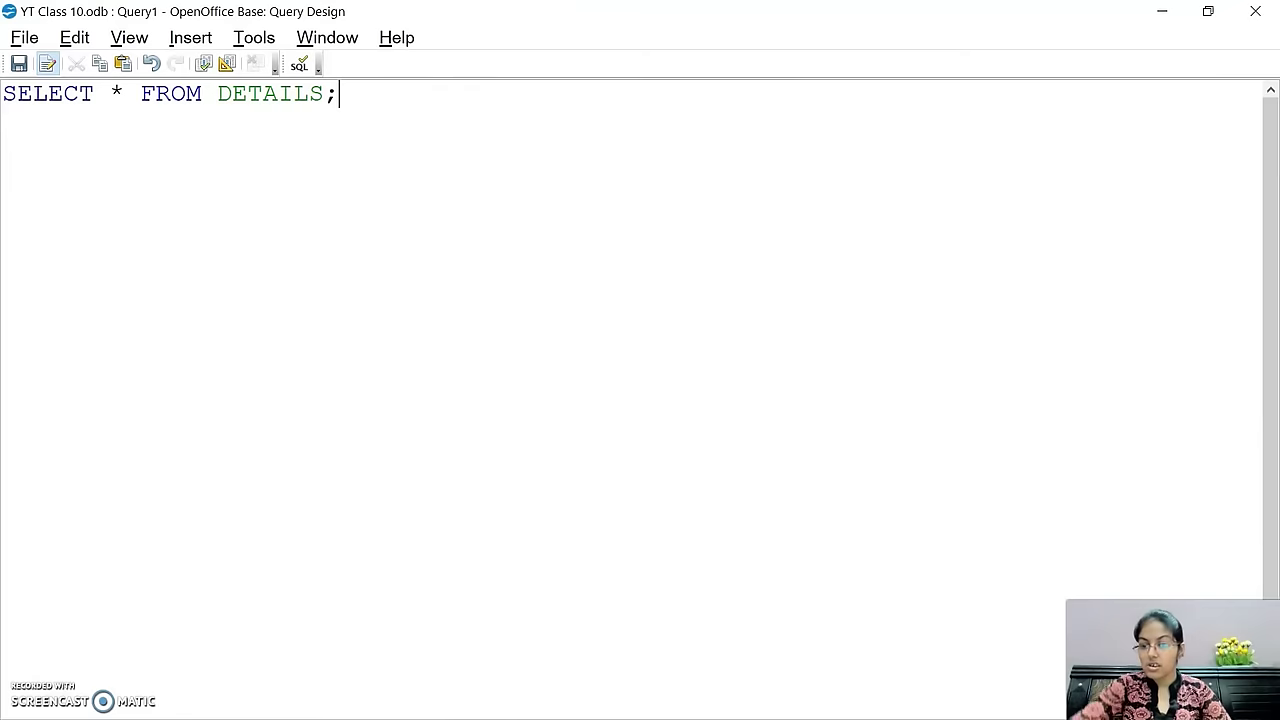
click(303, 79)
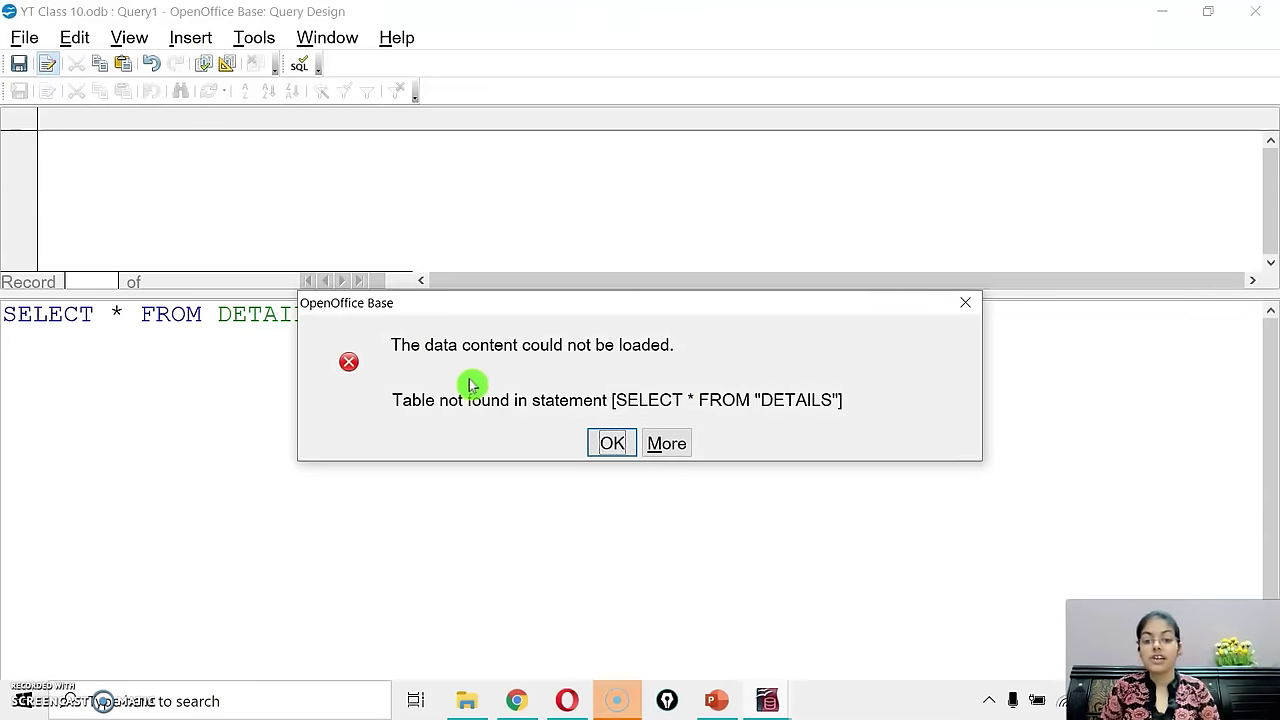
click(605, 444)
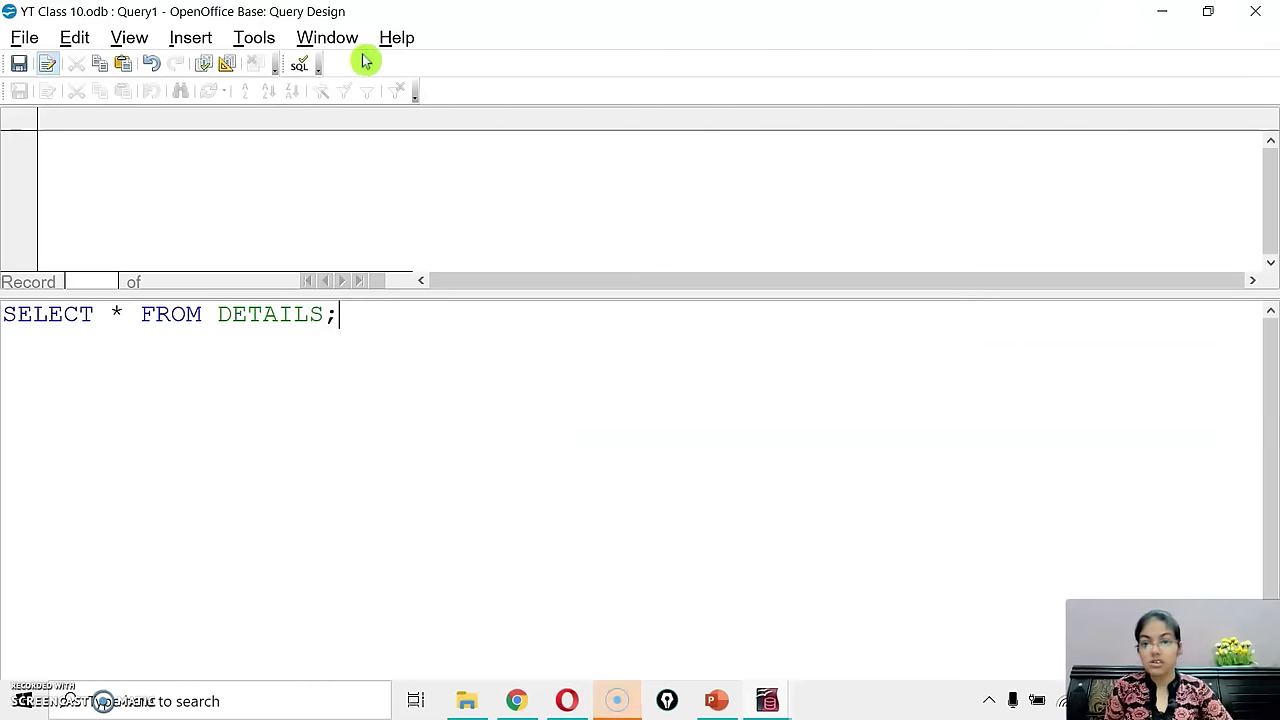
Step: Close the DETAILS query without saving its changes and return to the database's table list
click(322, 40)
click(330, 64)
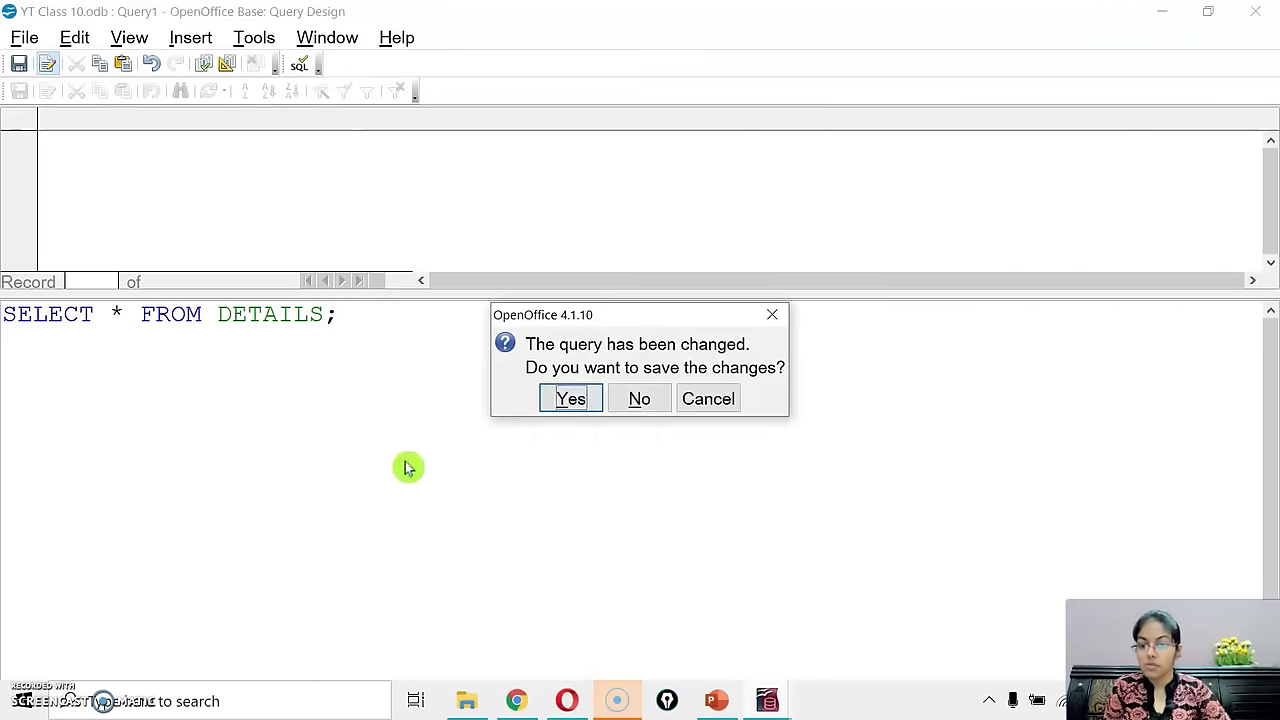
click(631, 398)
click(82, 177)
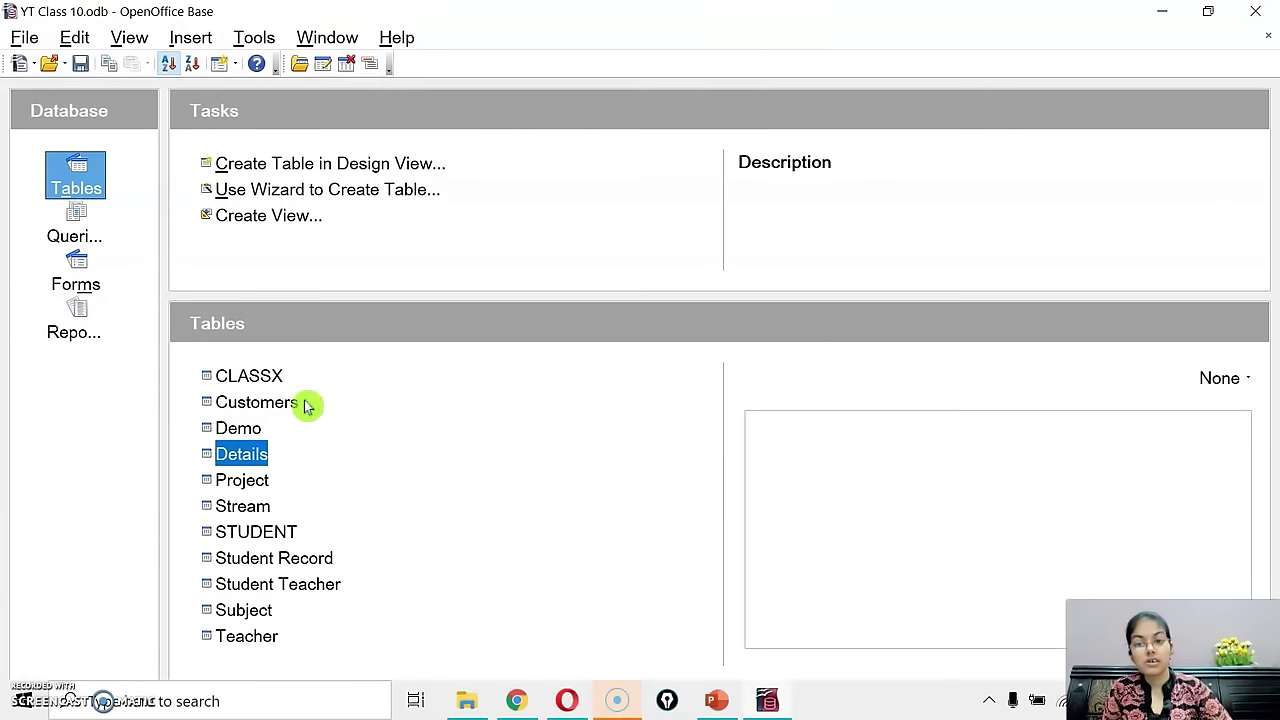
click(254, 38)
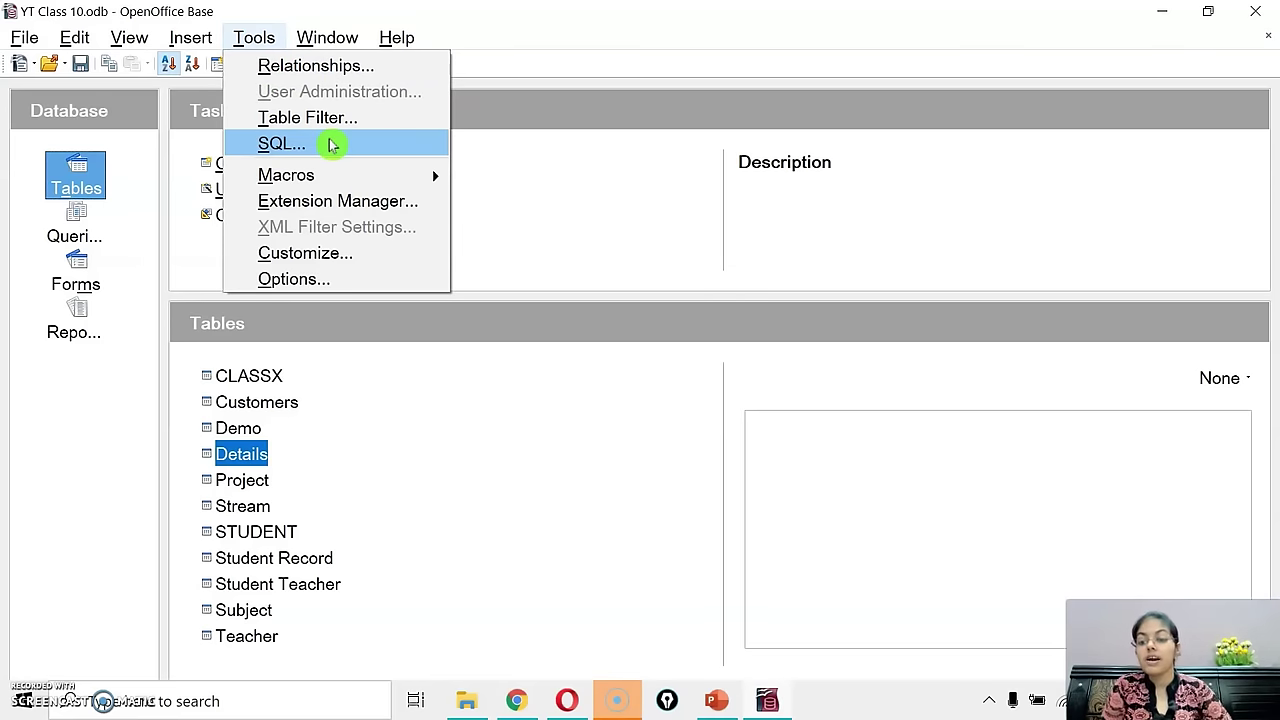
click(445, 359)
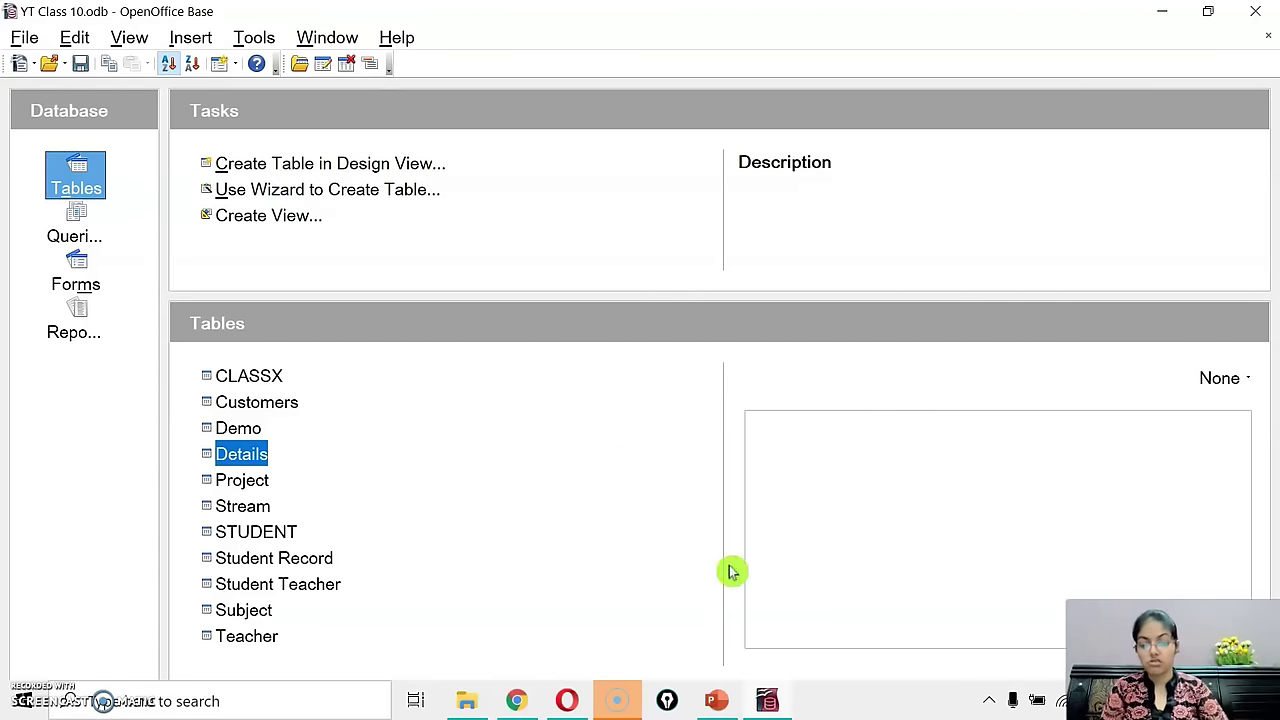
Step: Switch to PowerPoint, present the WHERE Clause and Relational Operators slides, and return to the YT Class 10 database in OpenOffice Base
click(718, 700)
key(shift+F5)
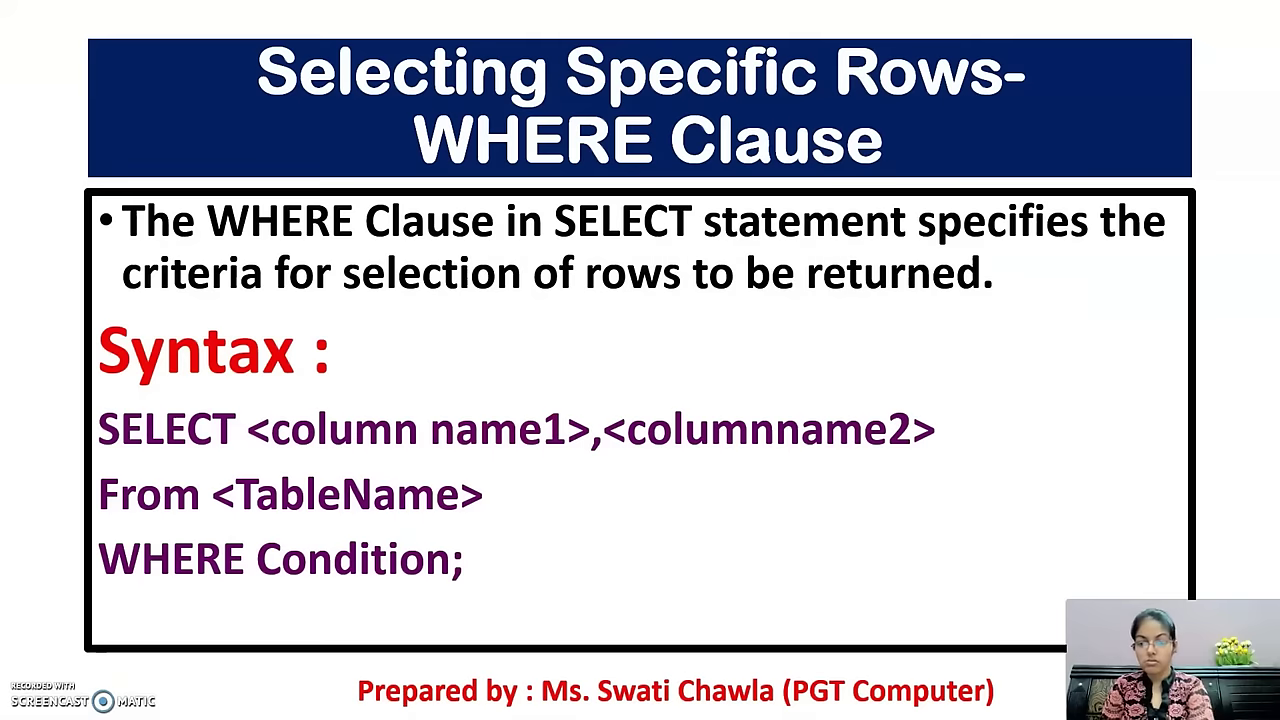
key(Right)
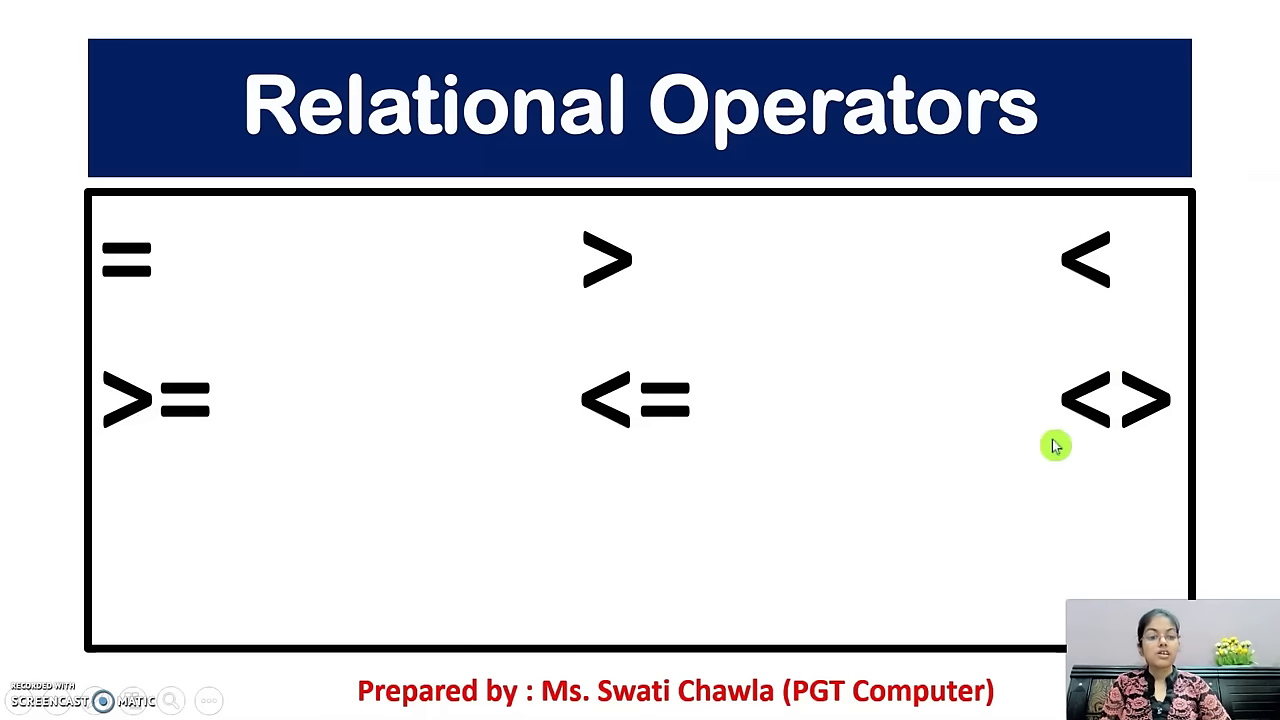
key(Escape)
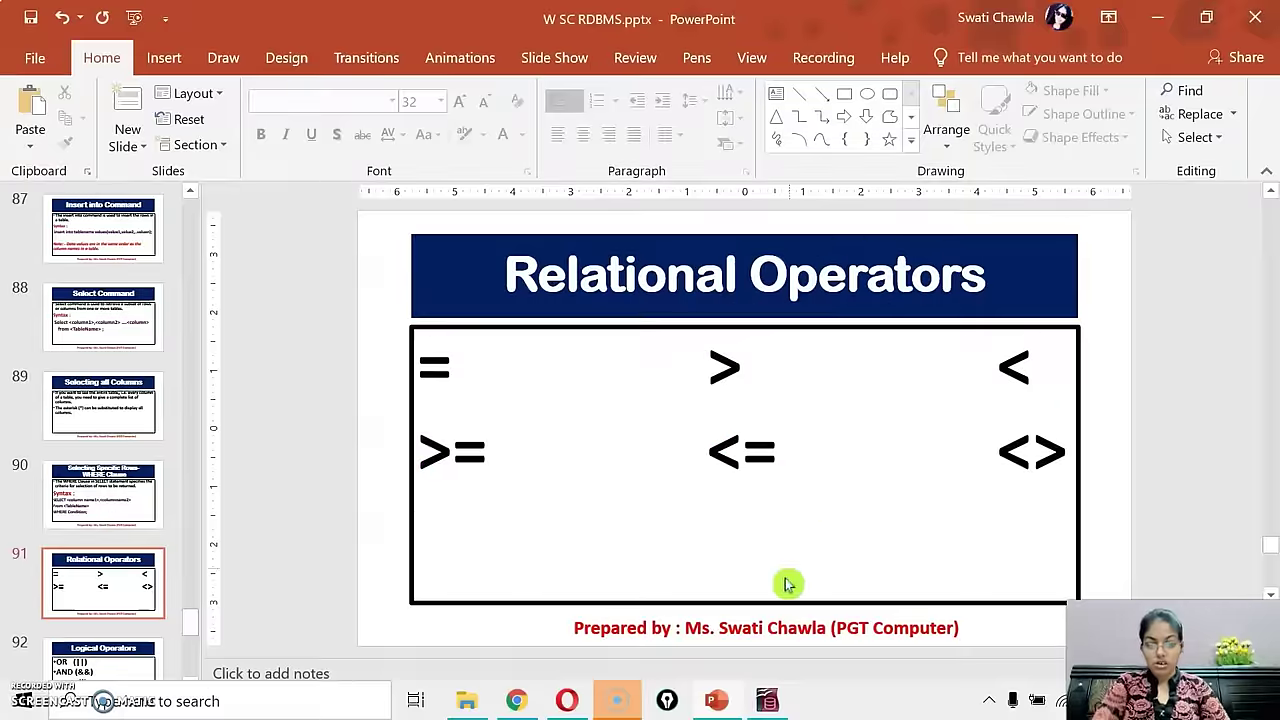
click(614, 700)
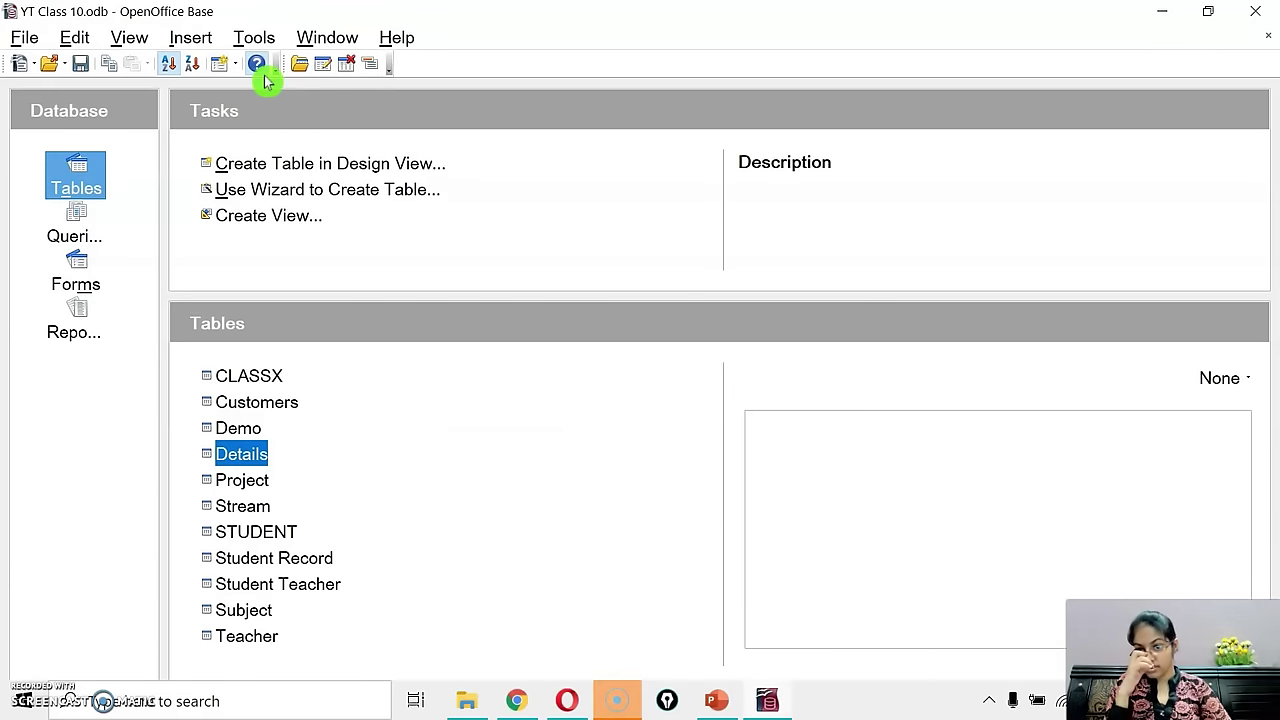
Step: Create a new query in SQL view and enter SELECT * FROM CLASSX
click(94, 229)
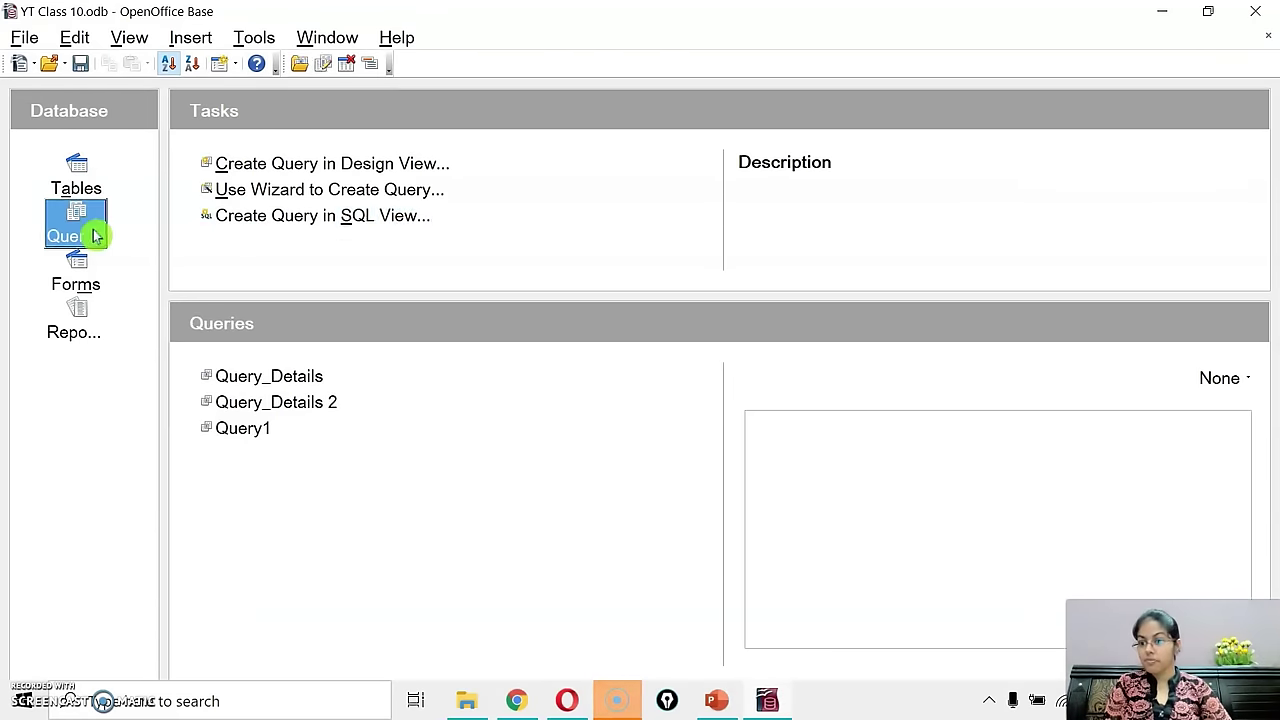
click(298, 214)
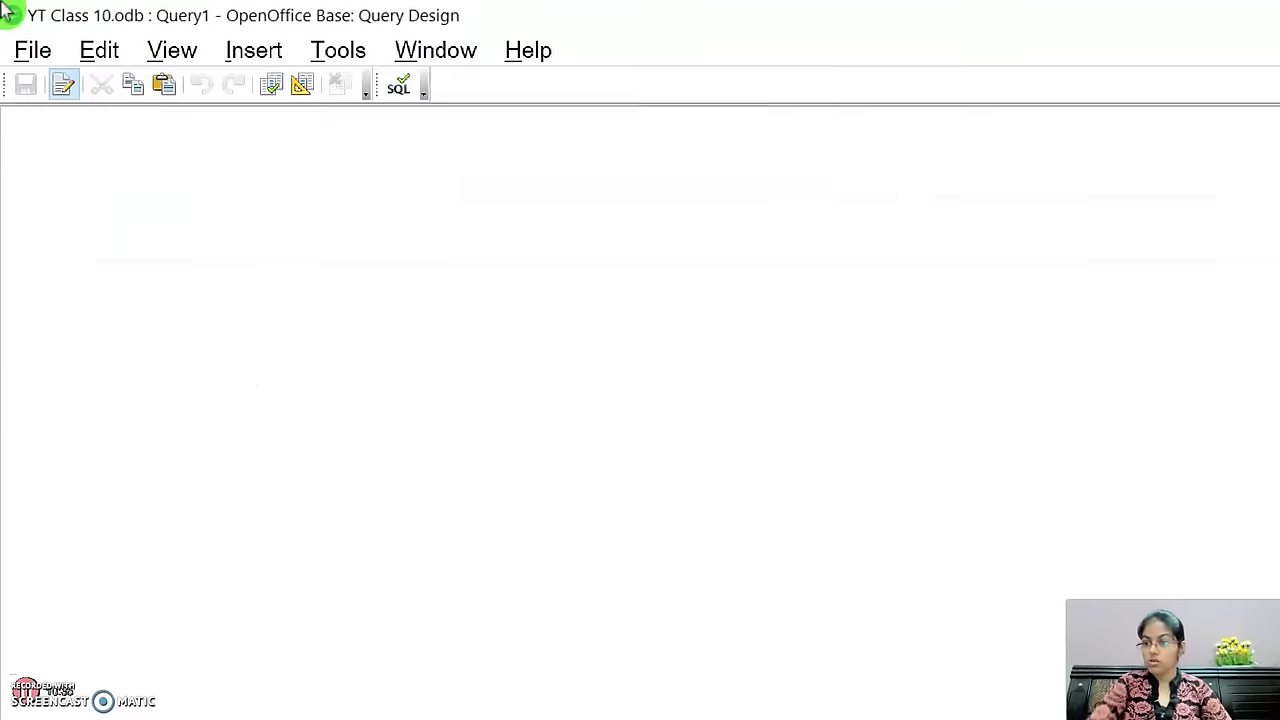
text(SELECT *)
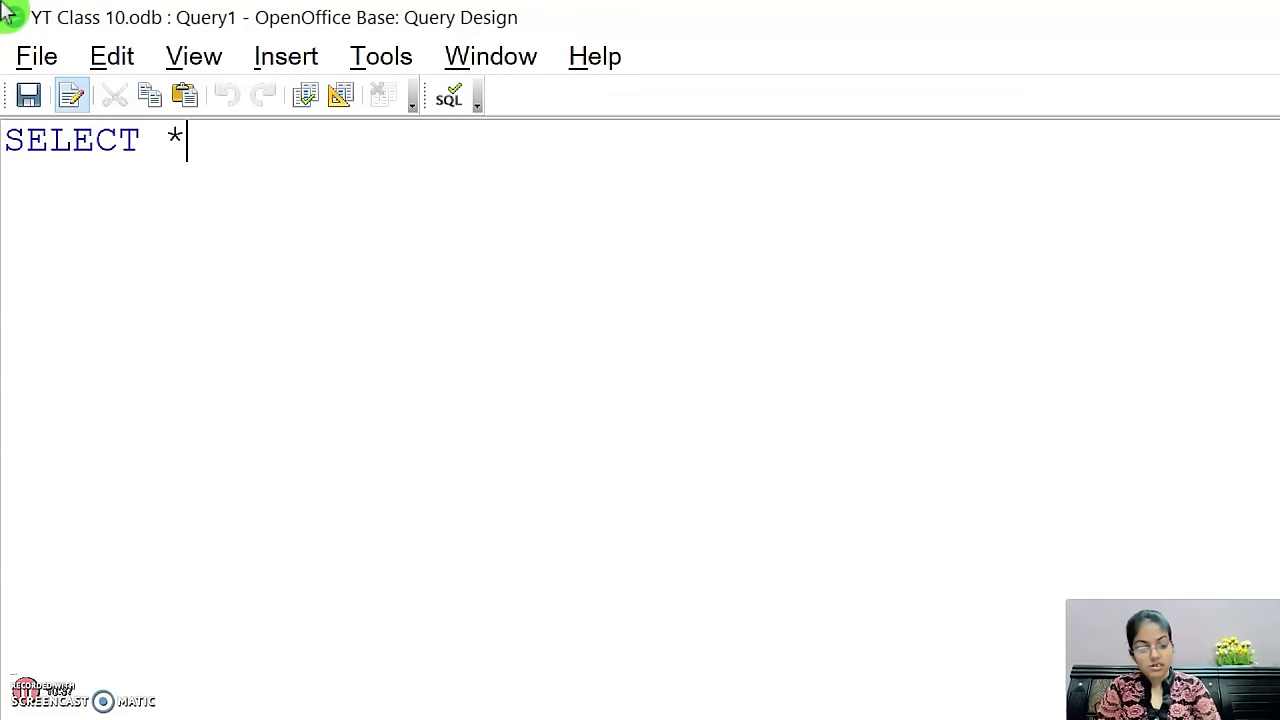
text( FROM CLASSX)
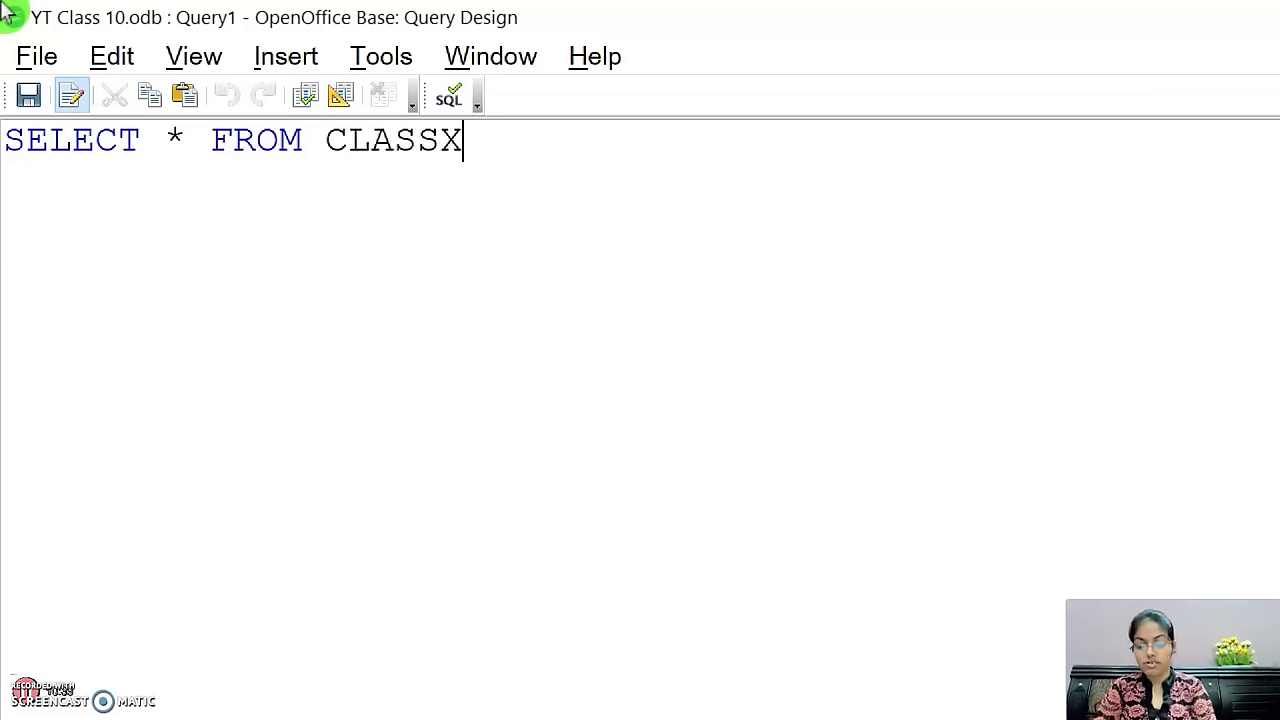
Step: Add the condition WHERE ADDRESS <> 'SECTOR 13'; to the SELECT statement and run the query
text( WHEE)
key(BackSpace)
key(BackSpace)
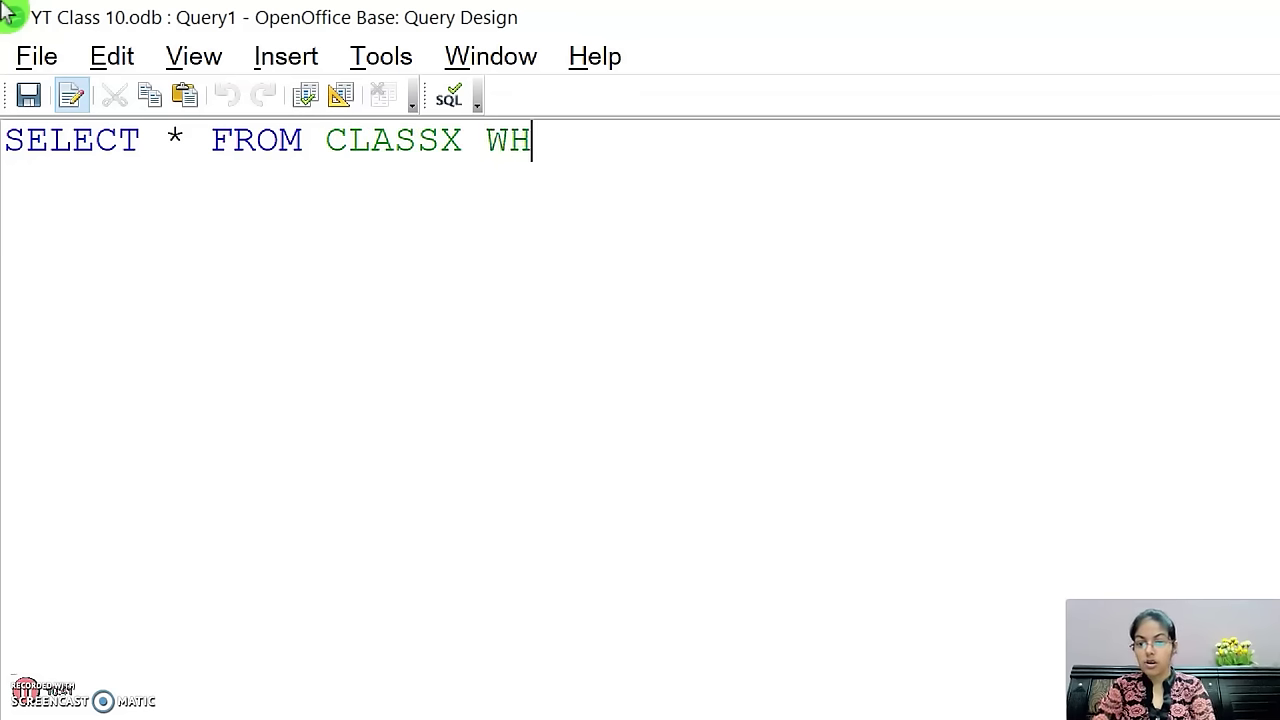
text(ERE AS)
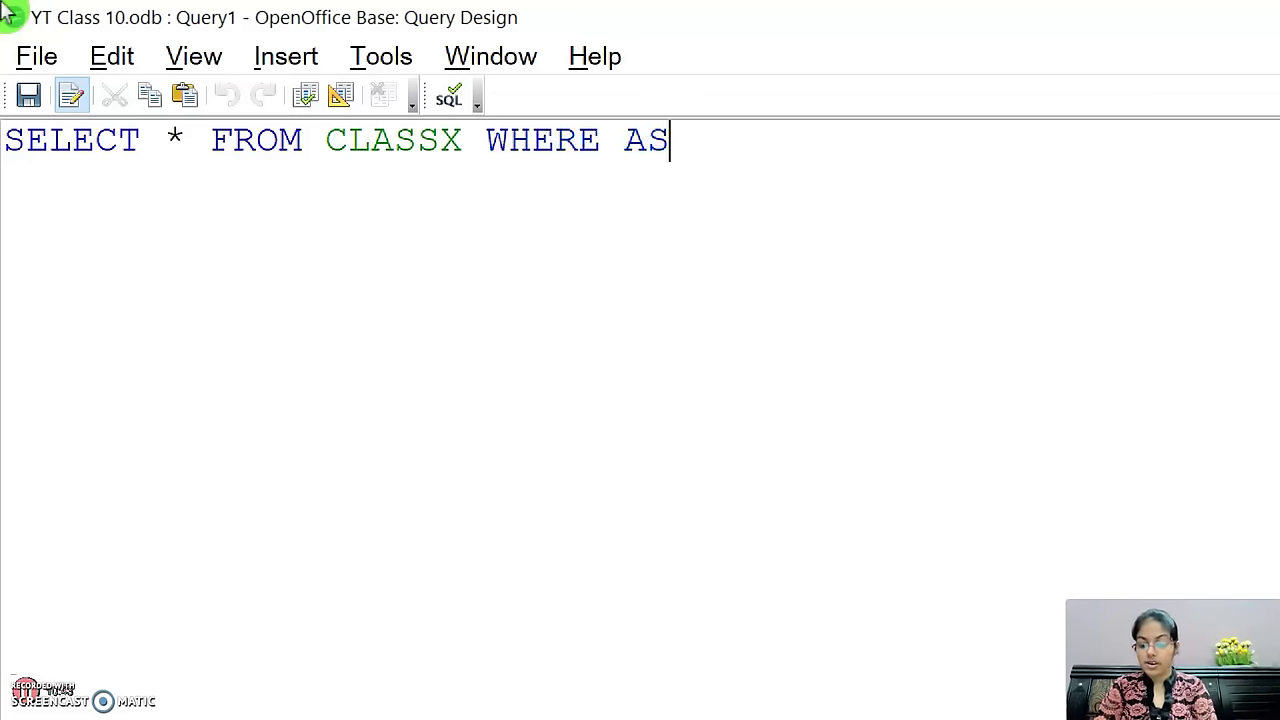
key(BackSpace)
text(DDRESS )
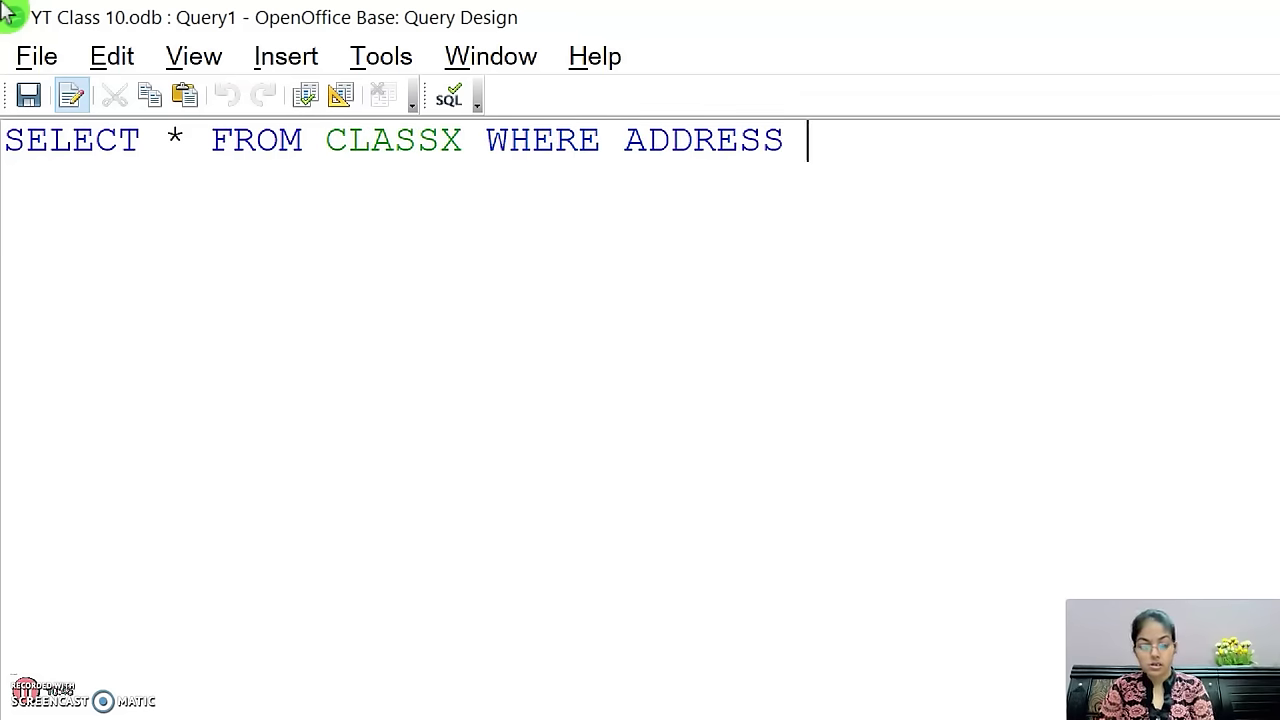
text(<> 'SECT)
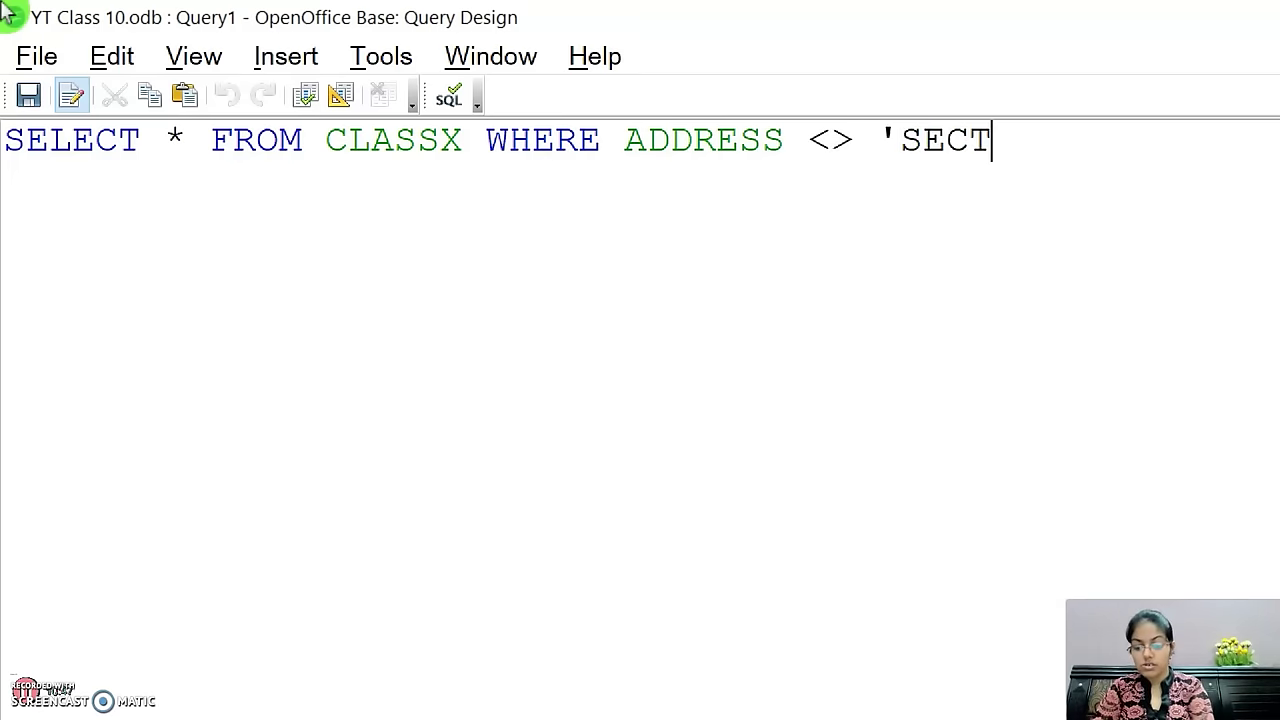
text(OR 12)
key(BackSpace)
text(3)
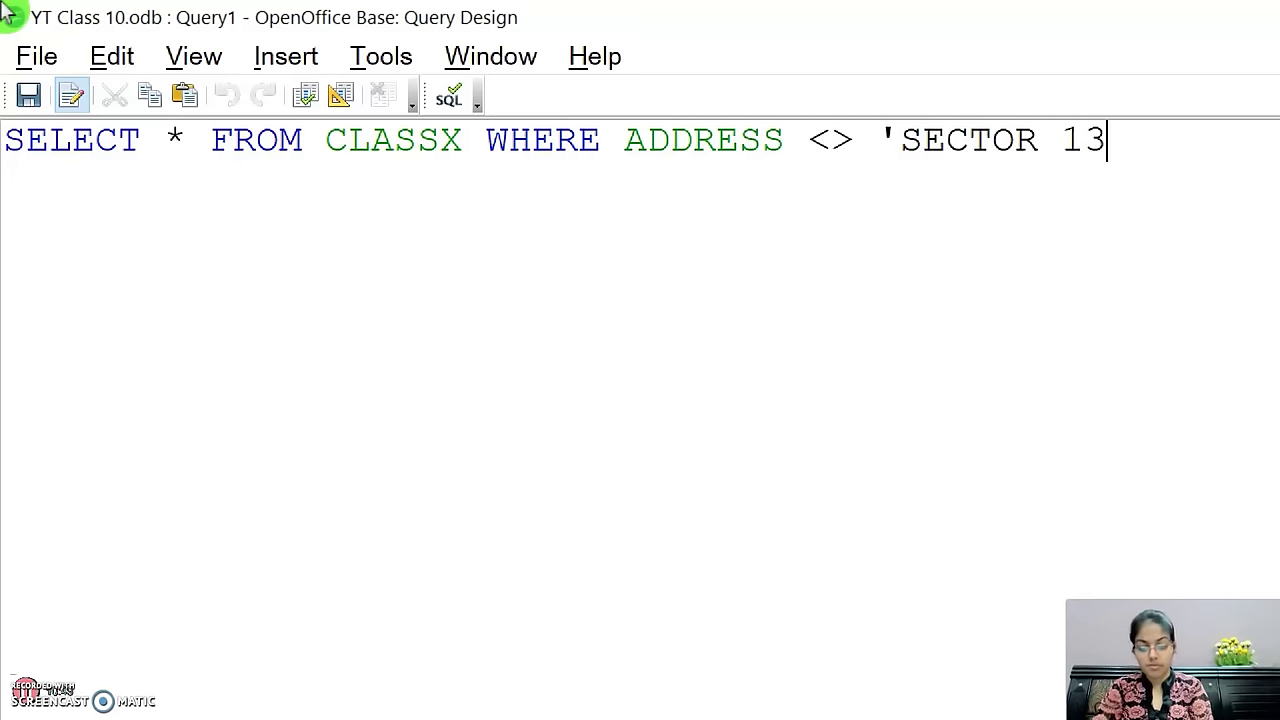
text(';)
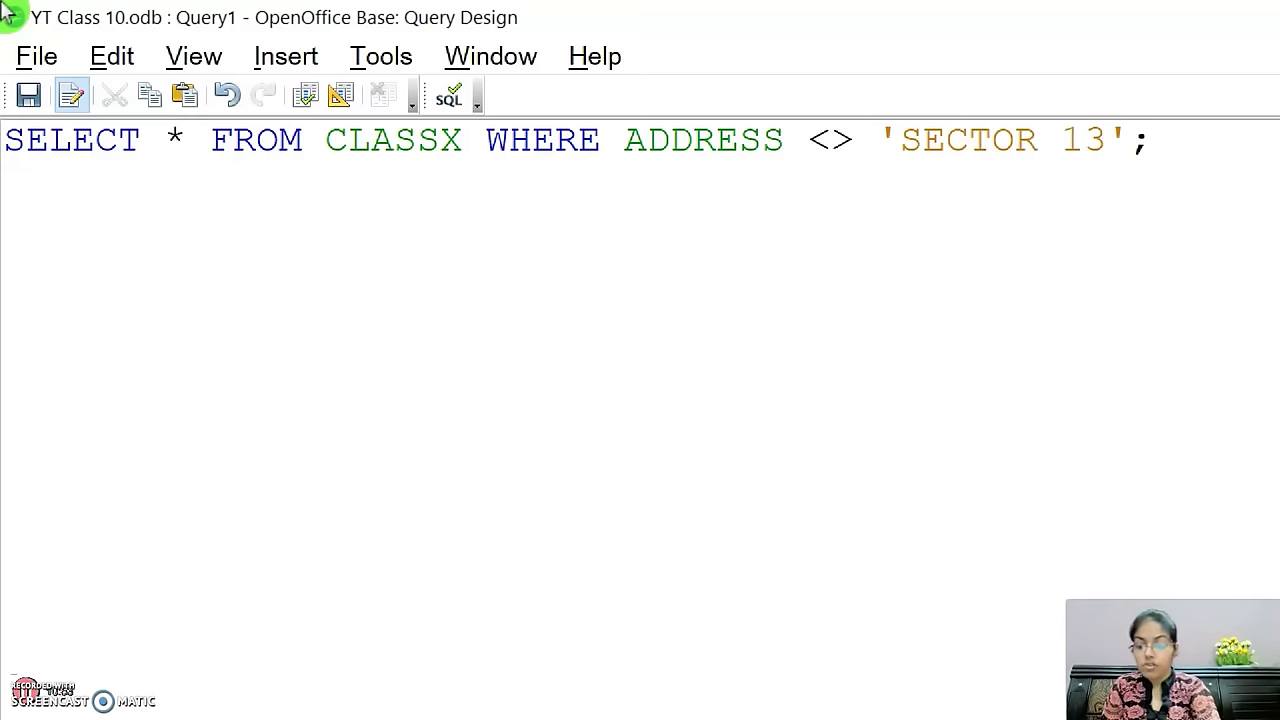
click(300, 96)
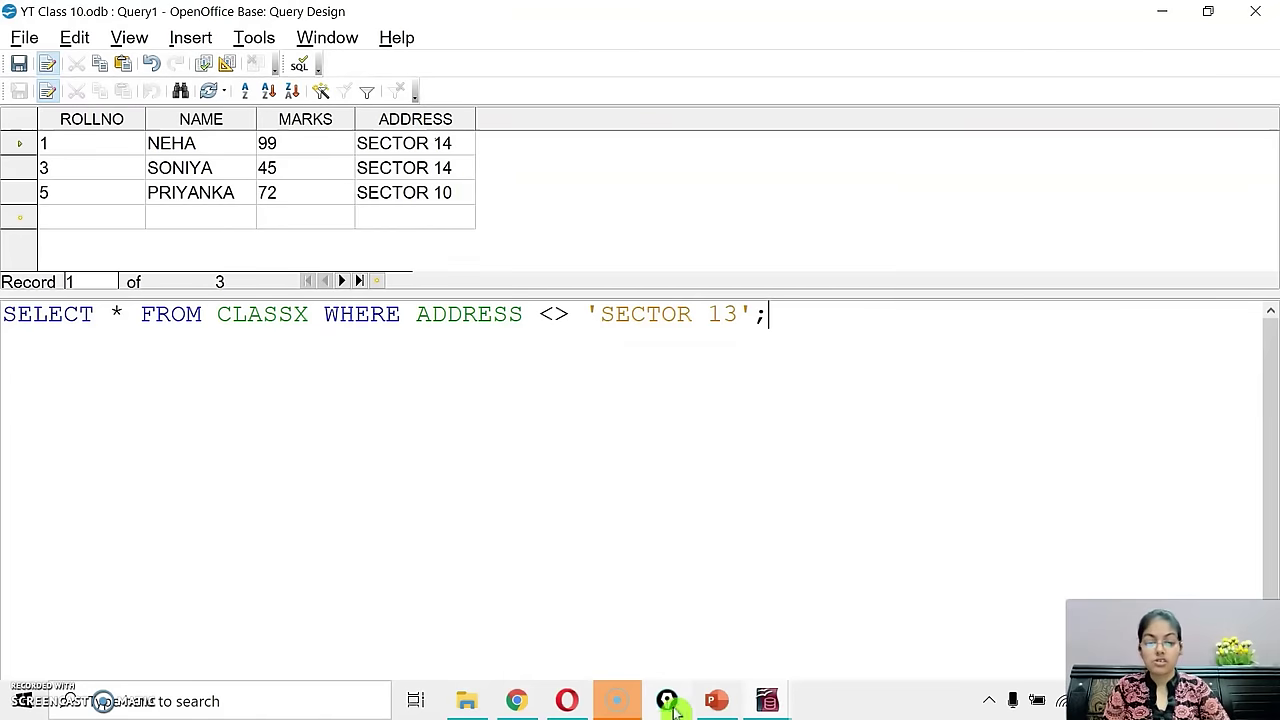
Step: Switch to PowerPoint, present the slides from Relational Operators through Distinct, and return to the Query1 window in OpenOffice Base
click(728, 705)
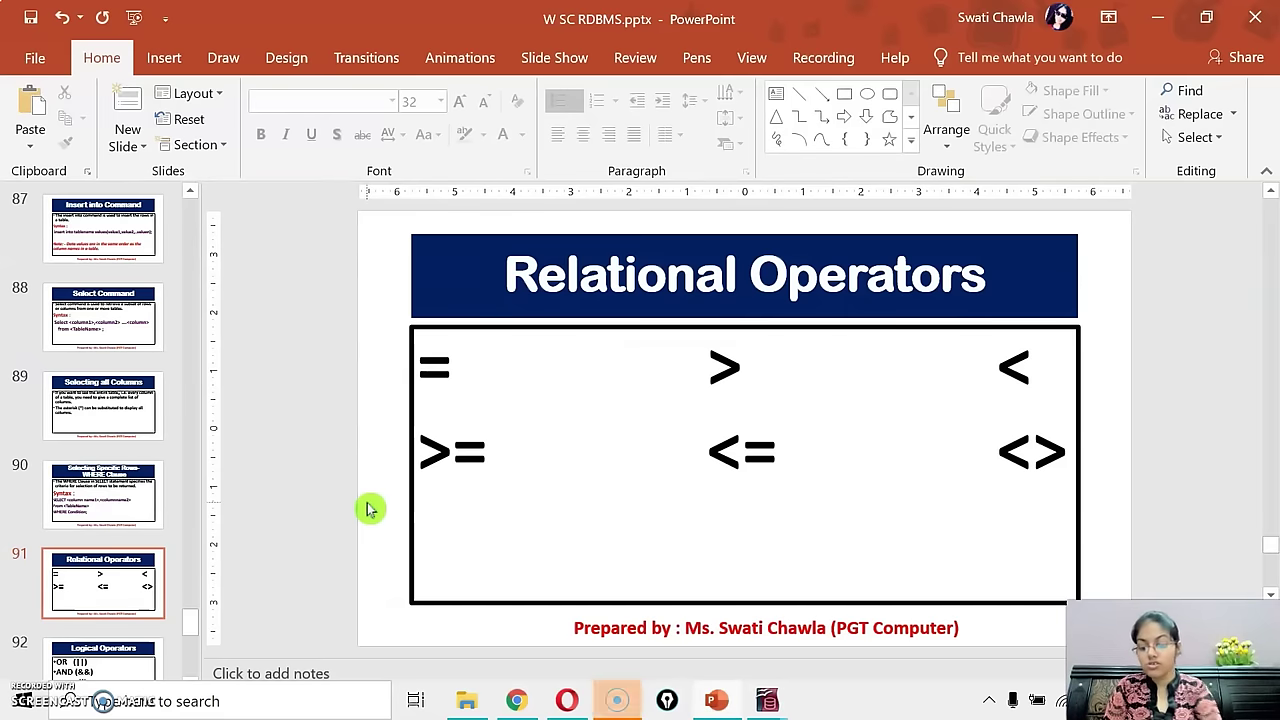
key(shift+F5)
key(Right)
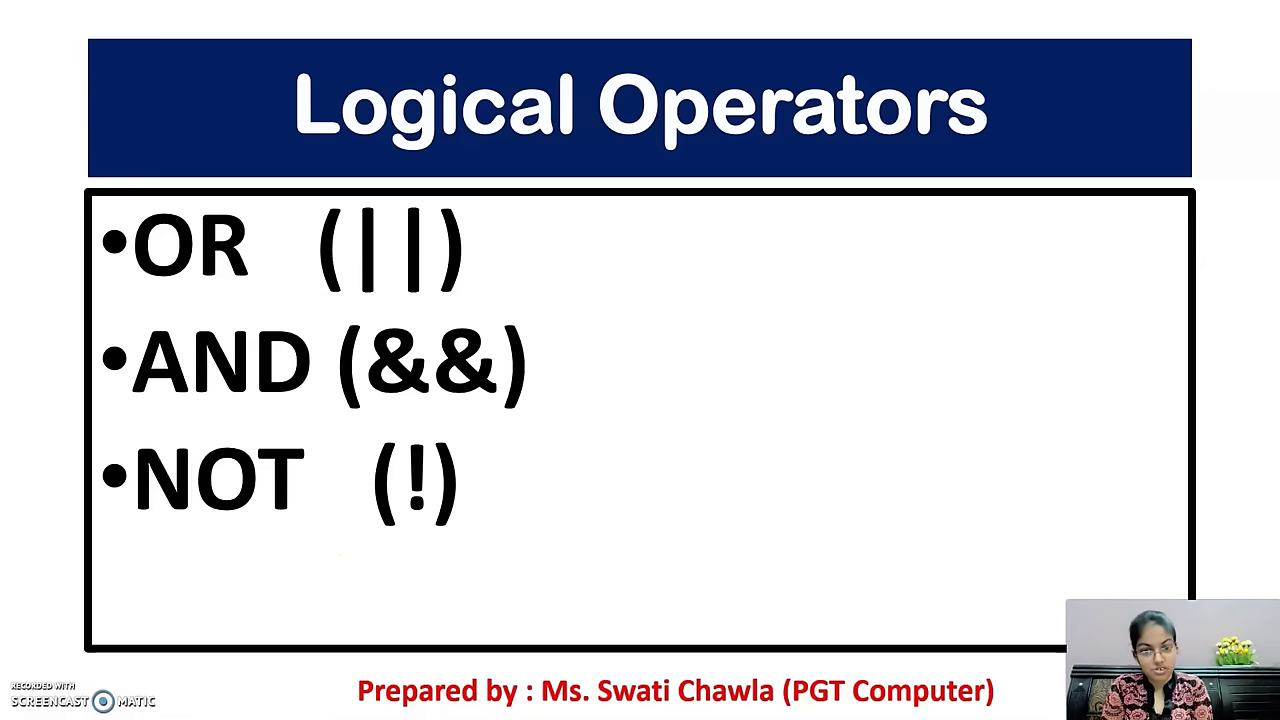
key(Right)
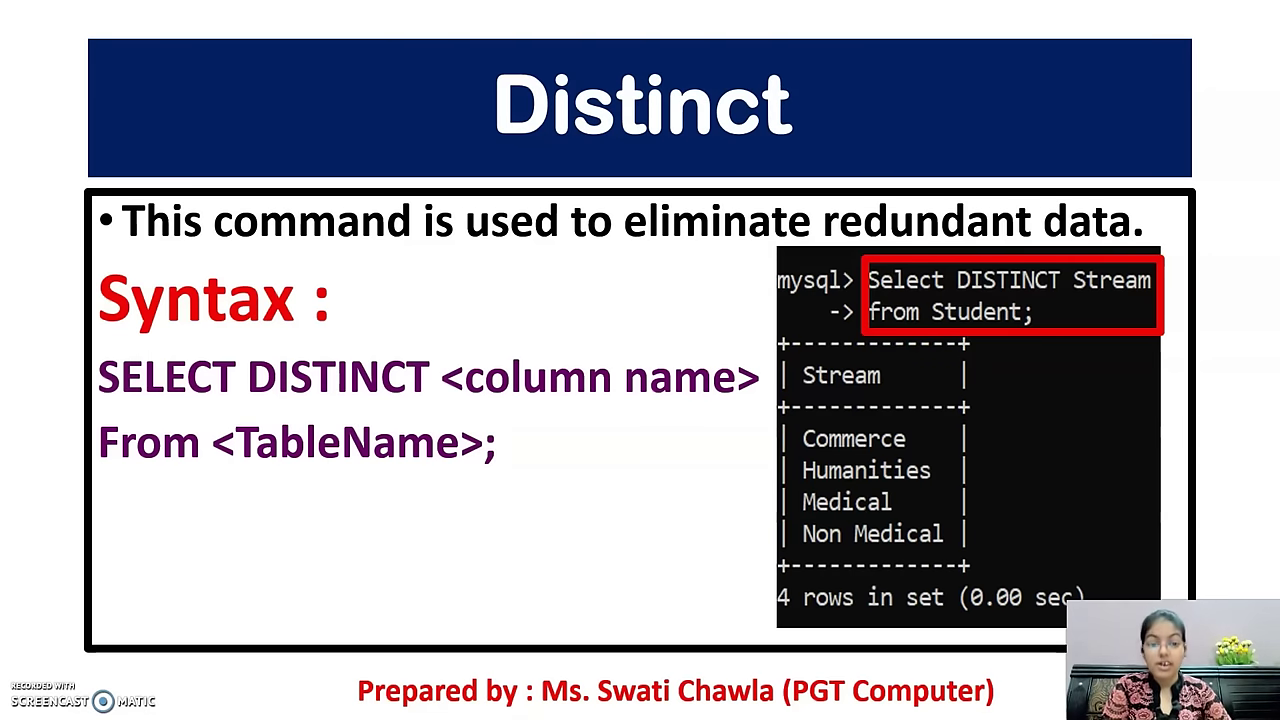
key(Escape)
mouse_move(617, 700)
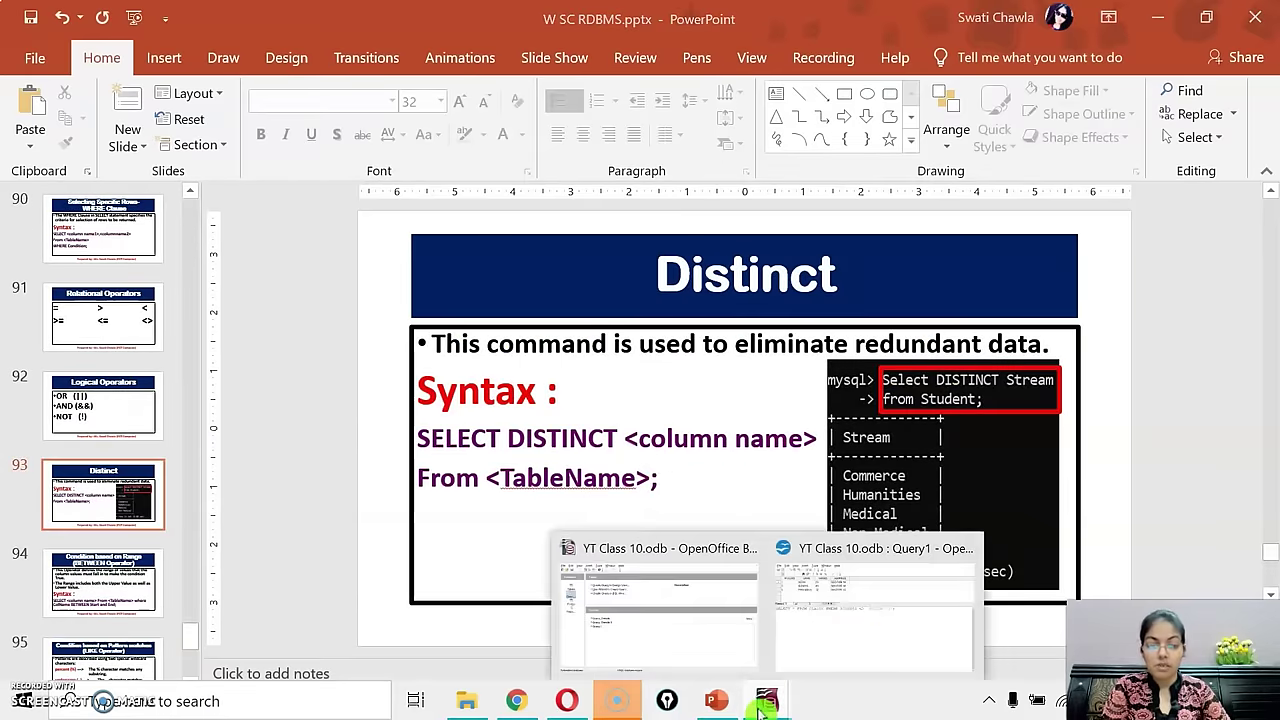
click(815, 645)
Step: Change the query to SELECT ADDRESS FROM CLASSX; by replacing the asterisk and removing the WHERE condition, and run it
click(112, 316)
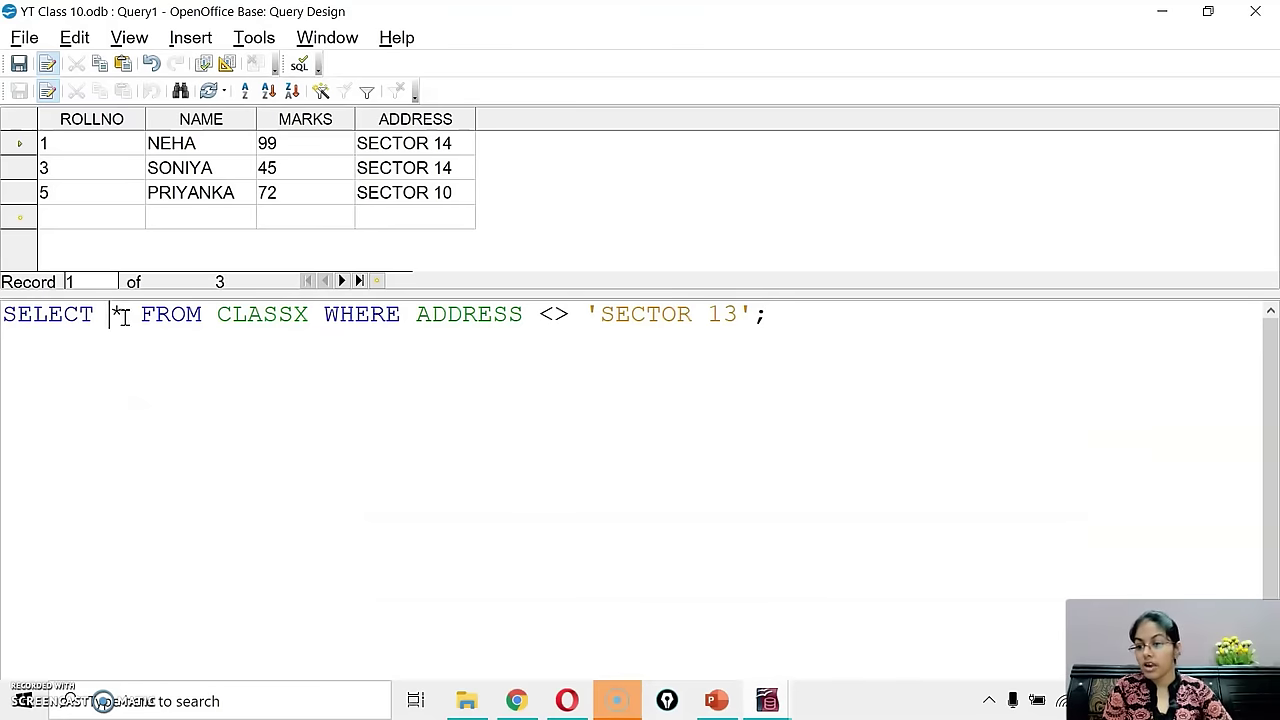
double_click(120, 316)
text(ADDR)
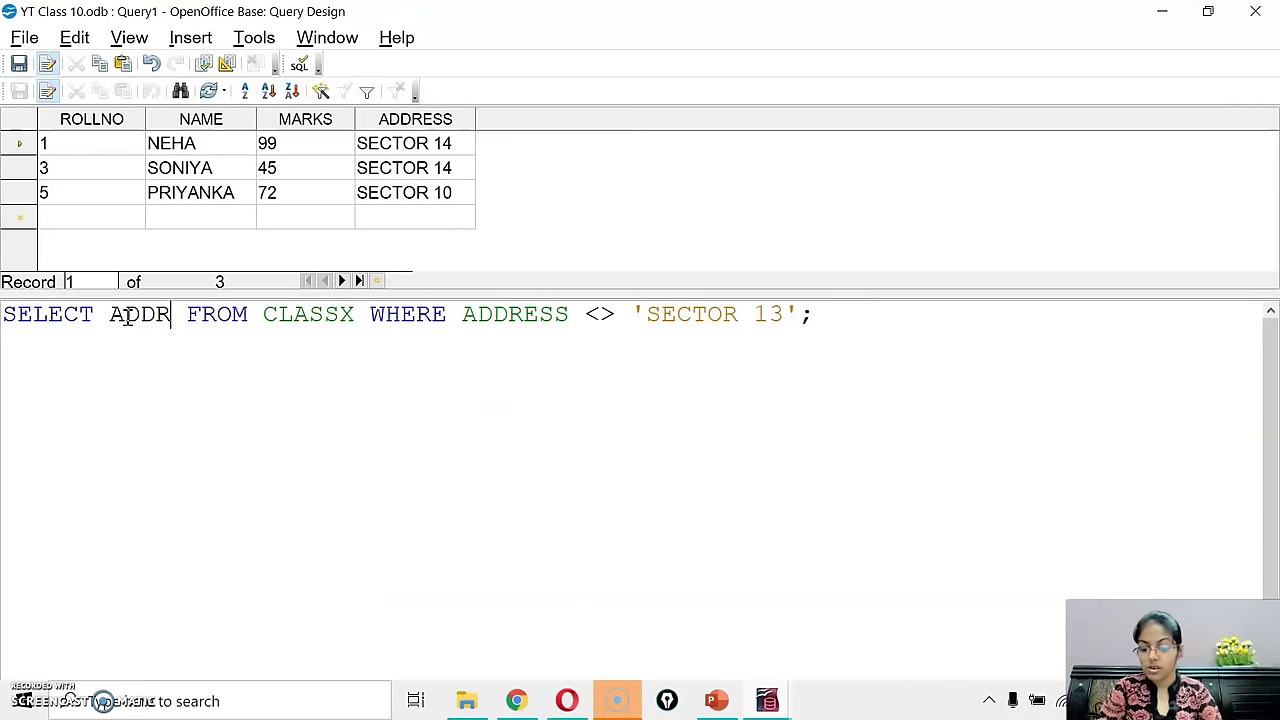
text(ESS)
drag(401, 314, 831, 314)
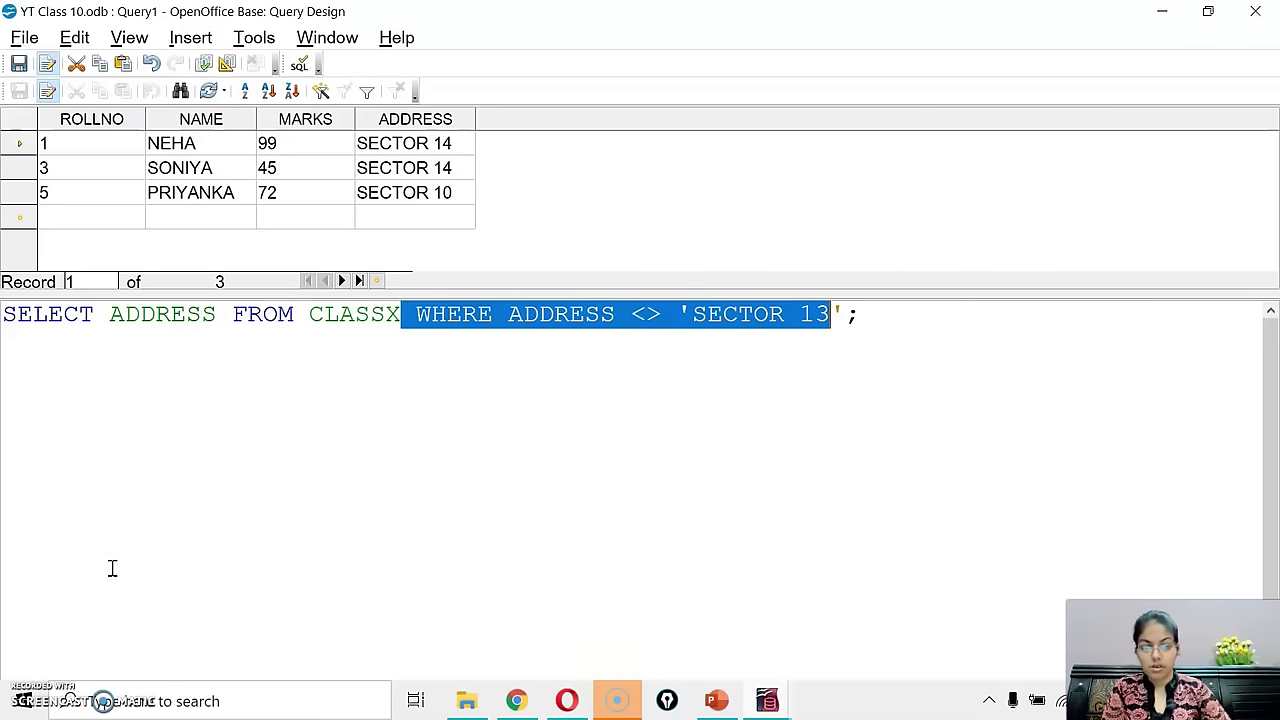
key(Delete)
key(Delete)
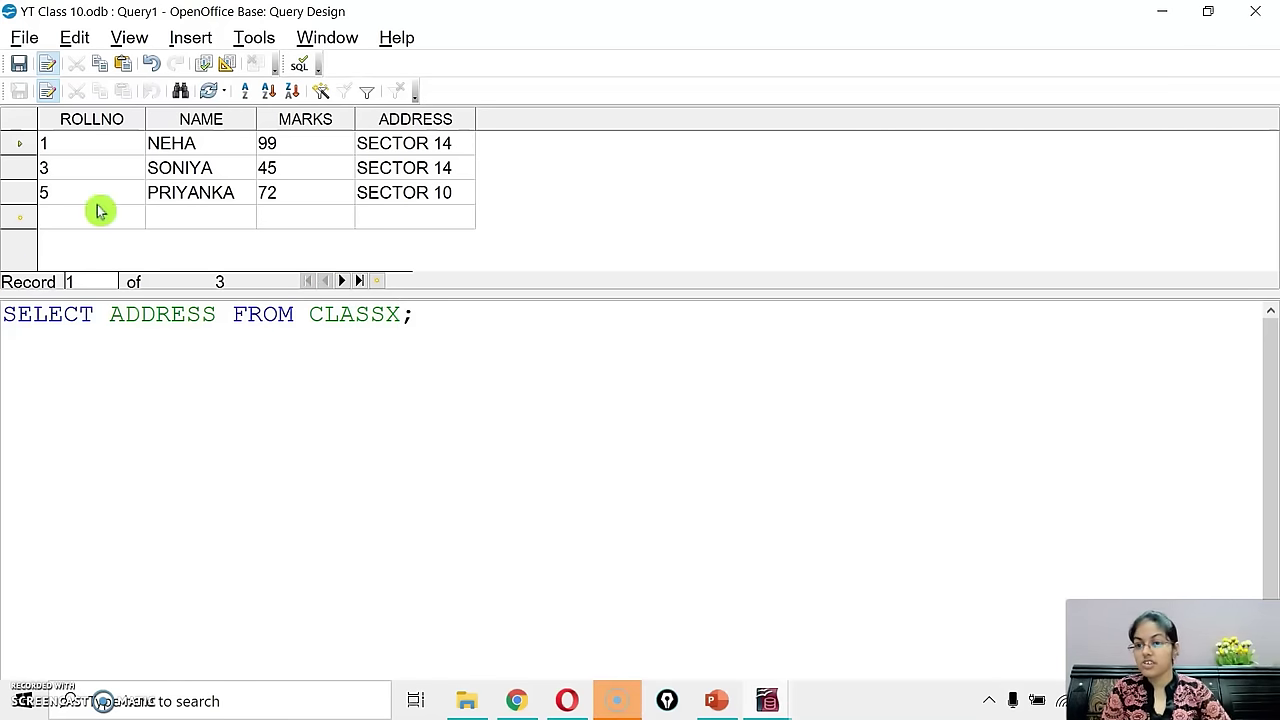
click(205, 62)
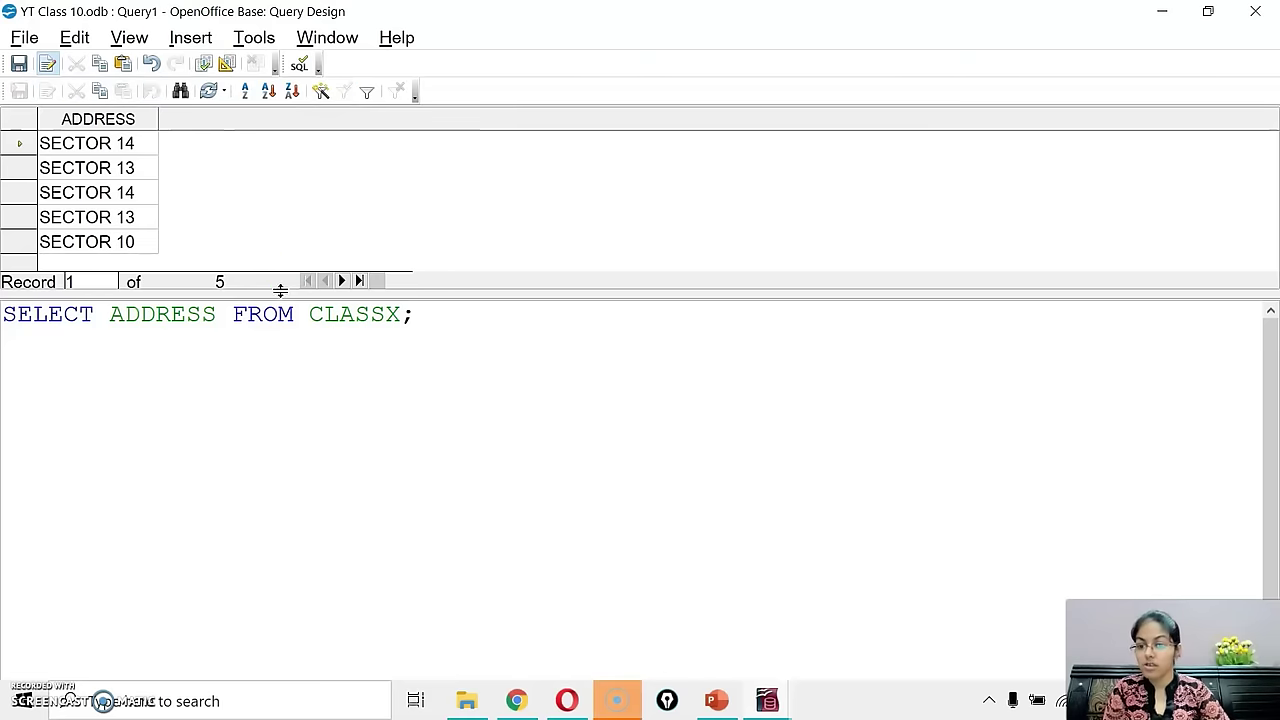
Step: Enlarge the results area, insert DISTINCT before ADDRESS in the SELECT statement, and run the query
drag(281, 292, 286, 374)
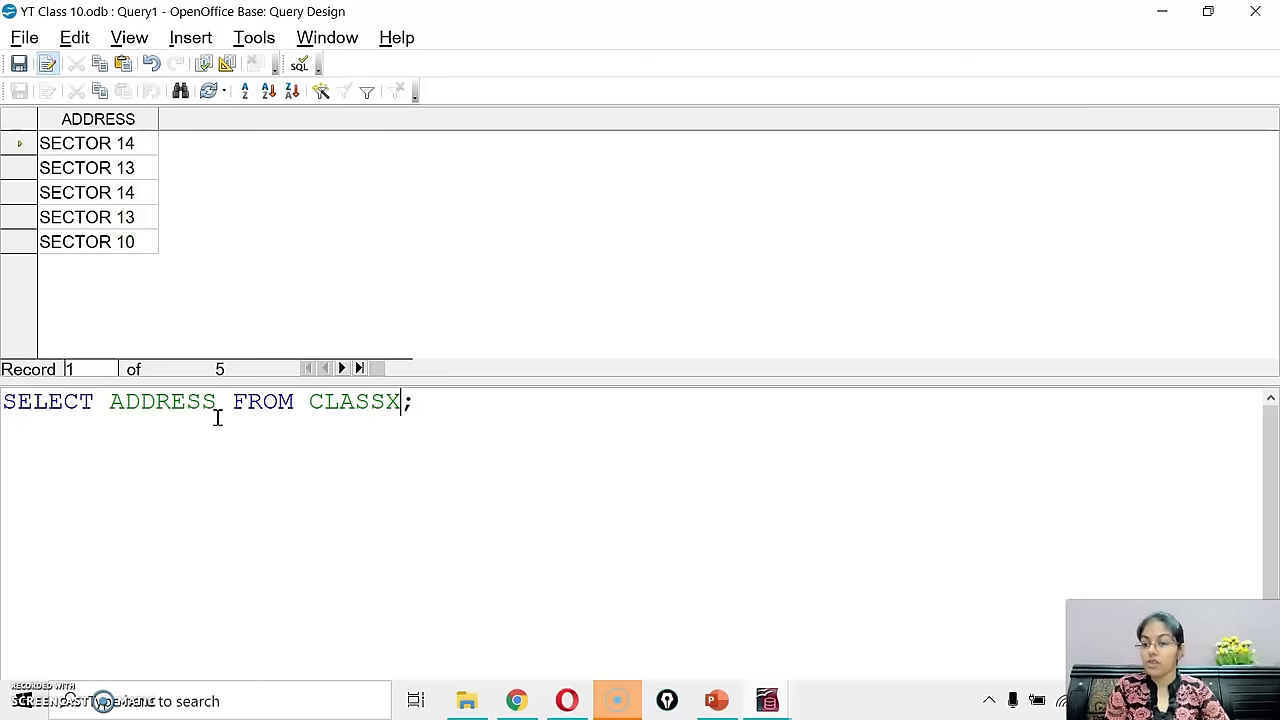
click(110, 401)
text(DISTINCT)
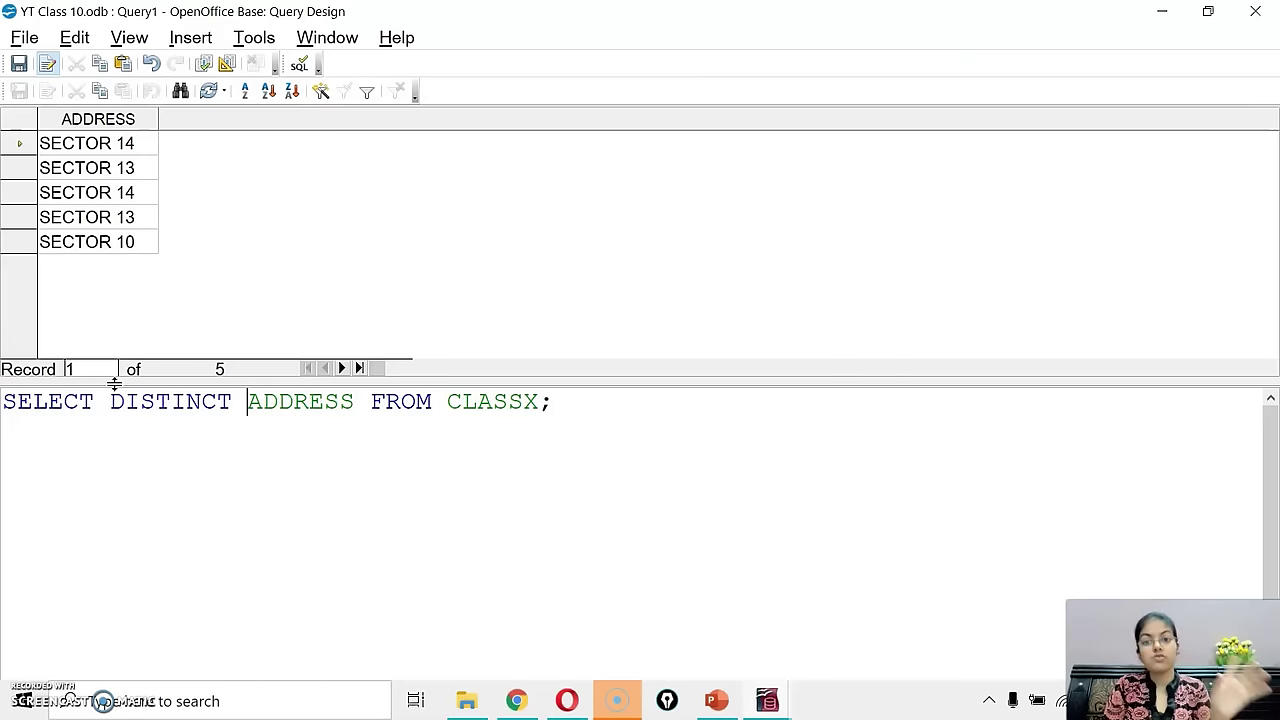
click(203, 63)
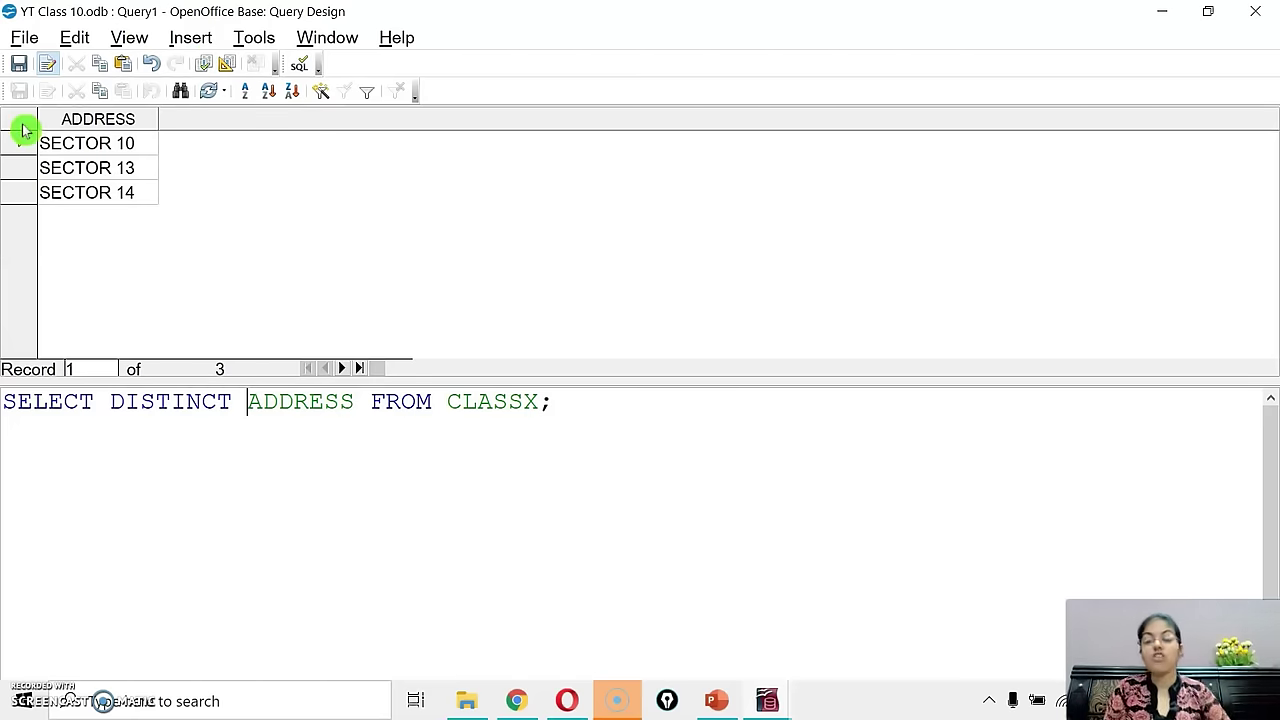
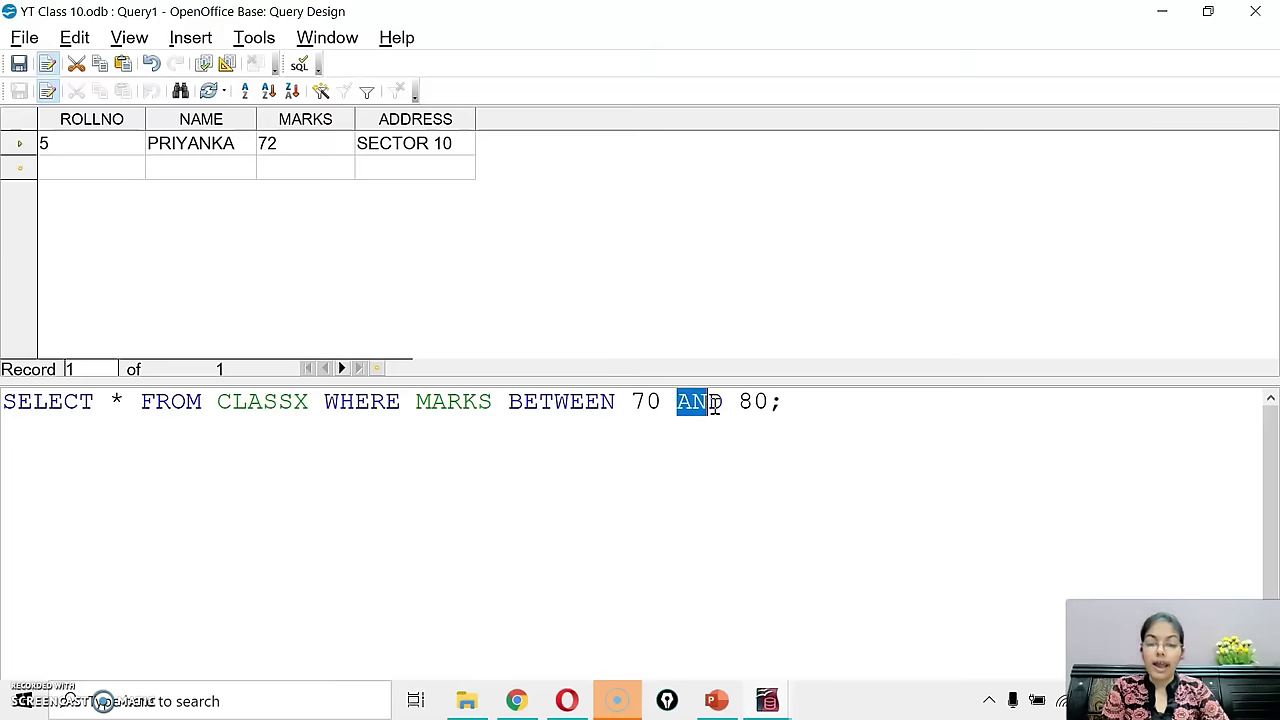
Step: End the slide show at the ORDER BY Clause slide and return to the Query1 window in OpenOffice Base
click(760, 403)
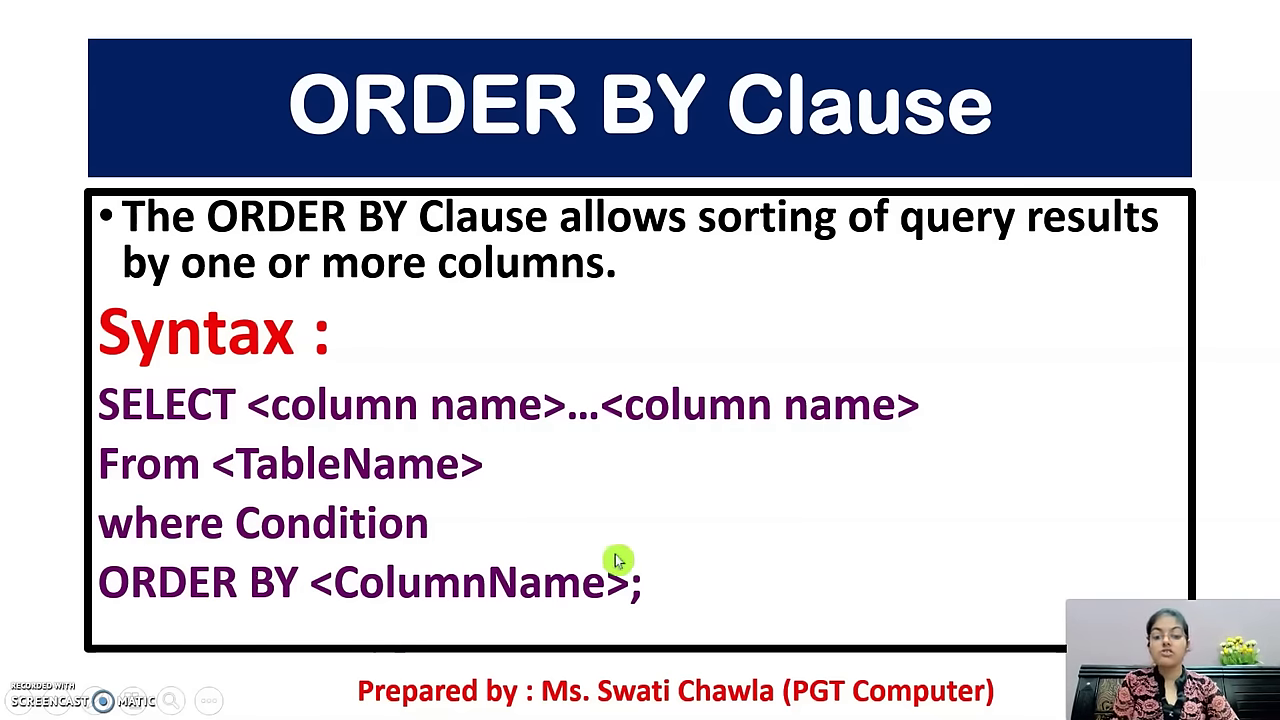
key(Escape)
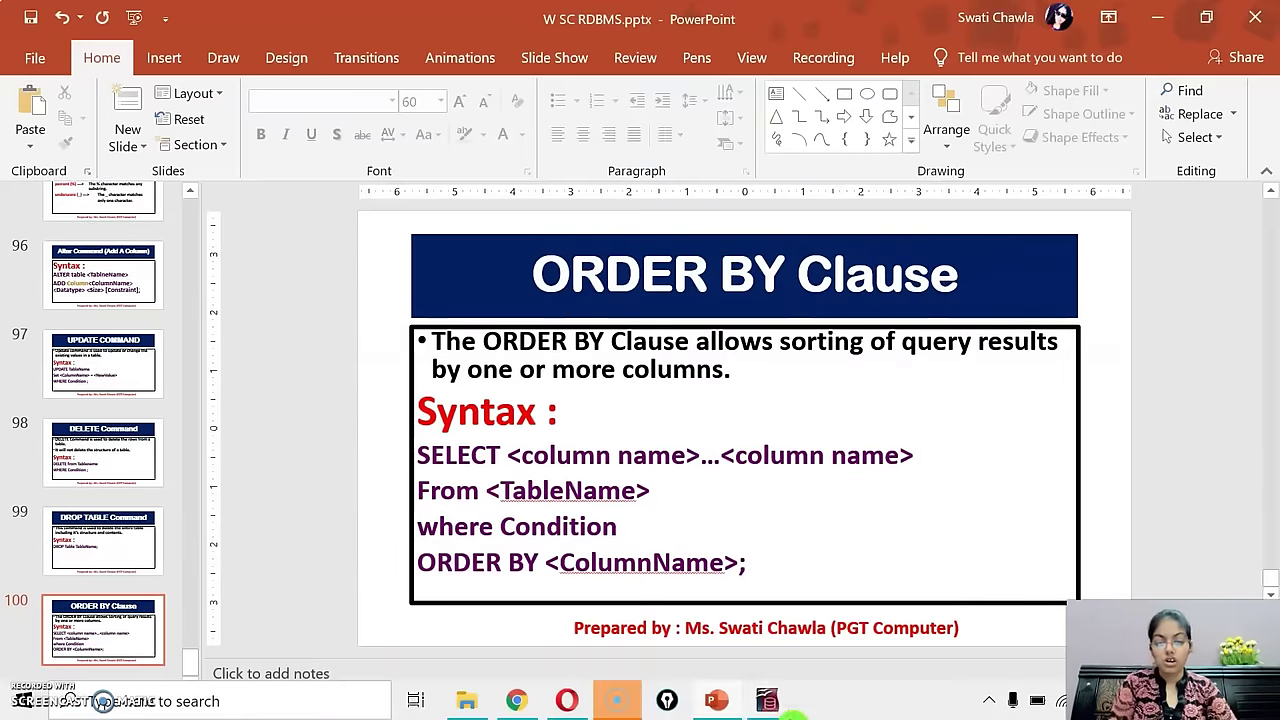
mouse_move(767, 700)
click(838, 649)
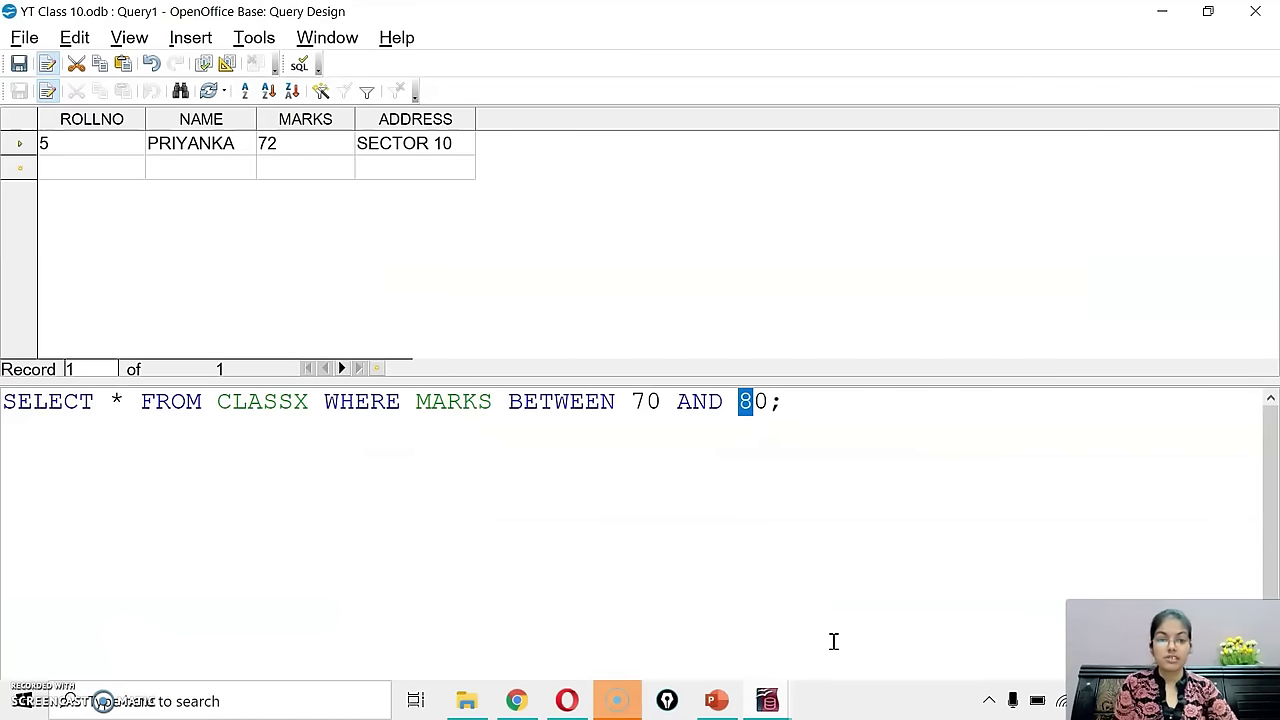
Step: Remove the WHERE MARKS BETWEEN 70 AND 80 condition and run the query on all of CLASSX
click(147, 427)
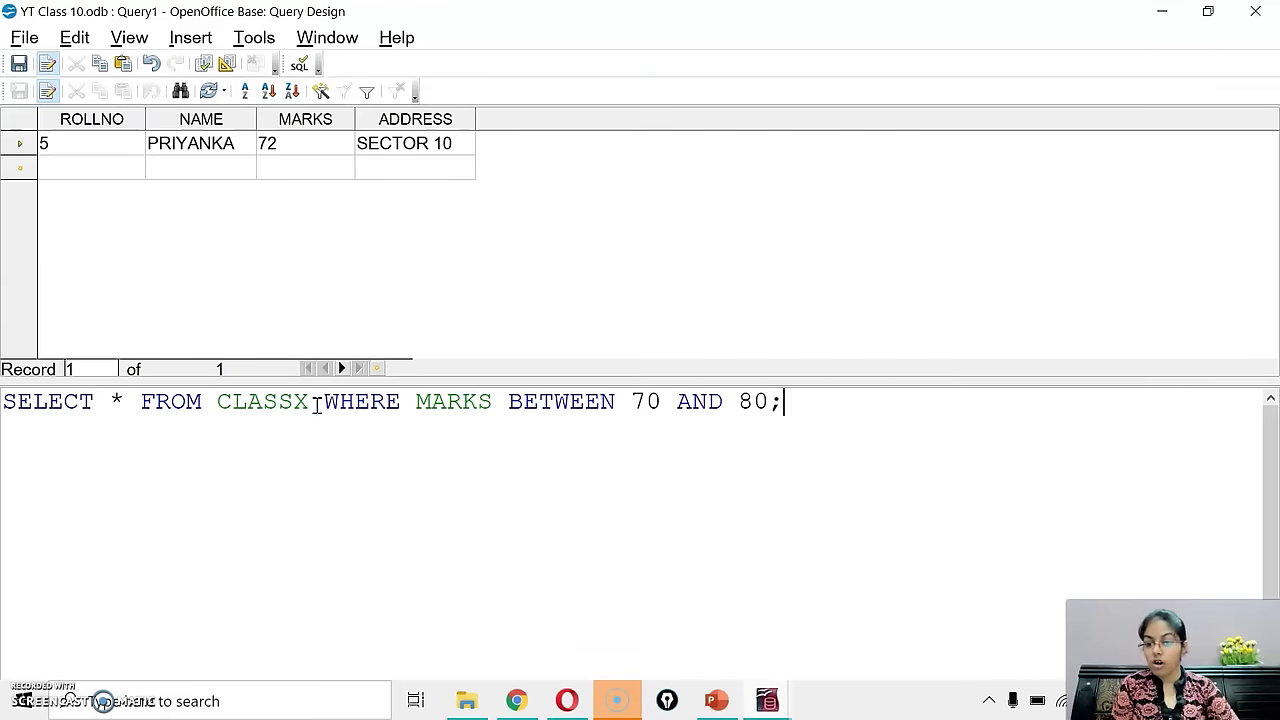
drag(310, 401, 772, 400)
key(Delete)
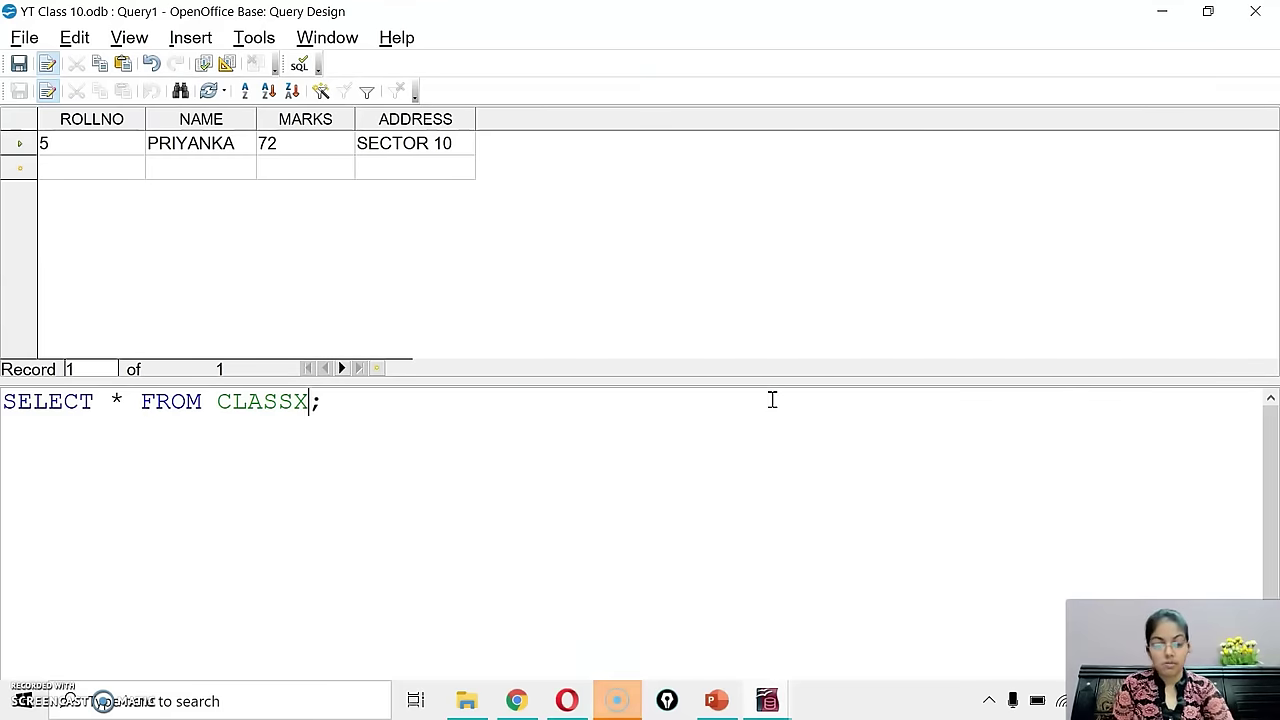
key(F5)
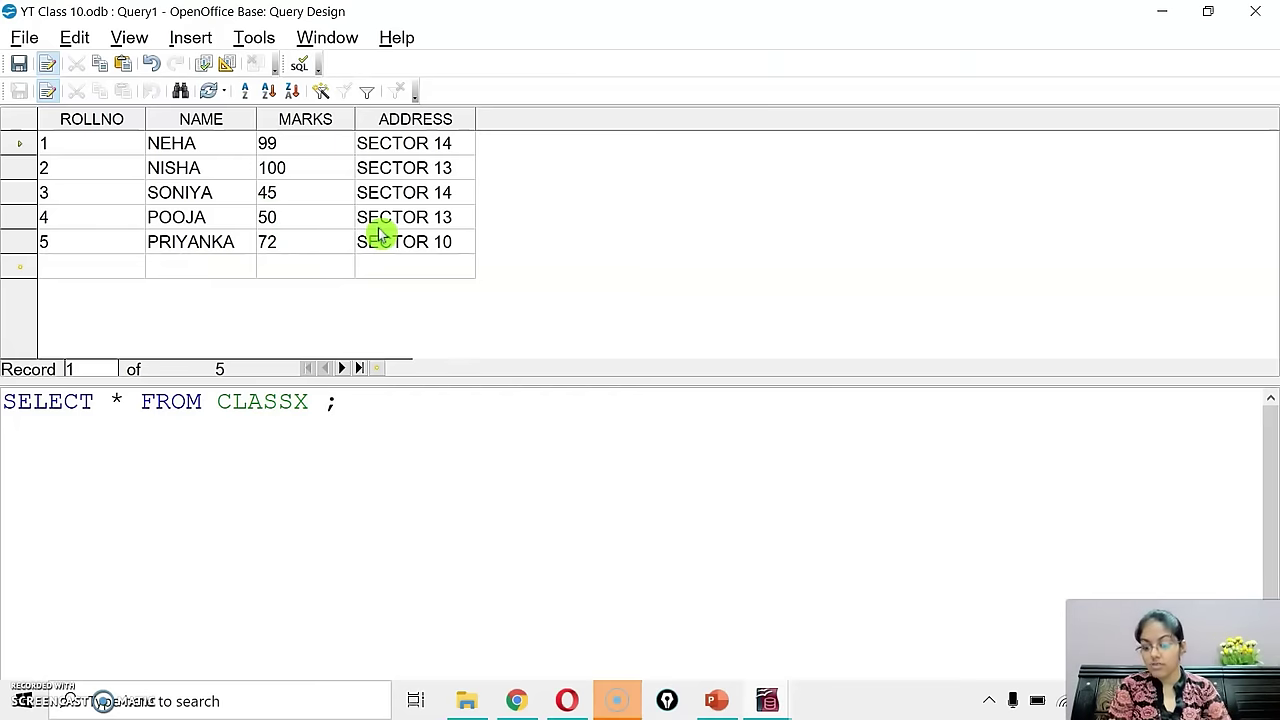
text(where)
key(BackSpace)
key(BackSpace)
key(BackSpace)
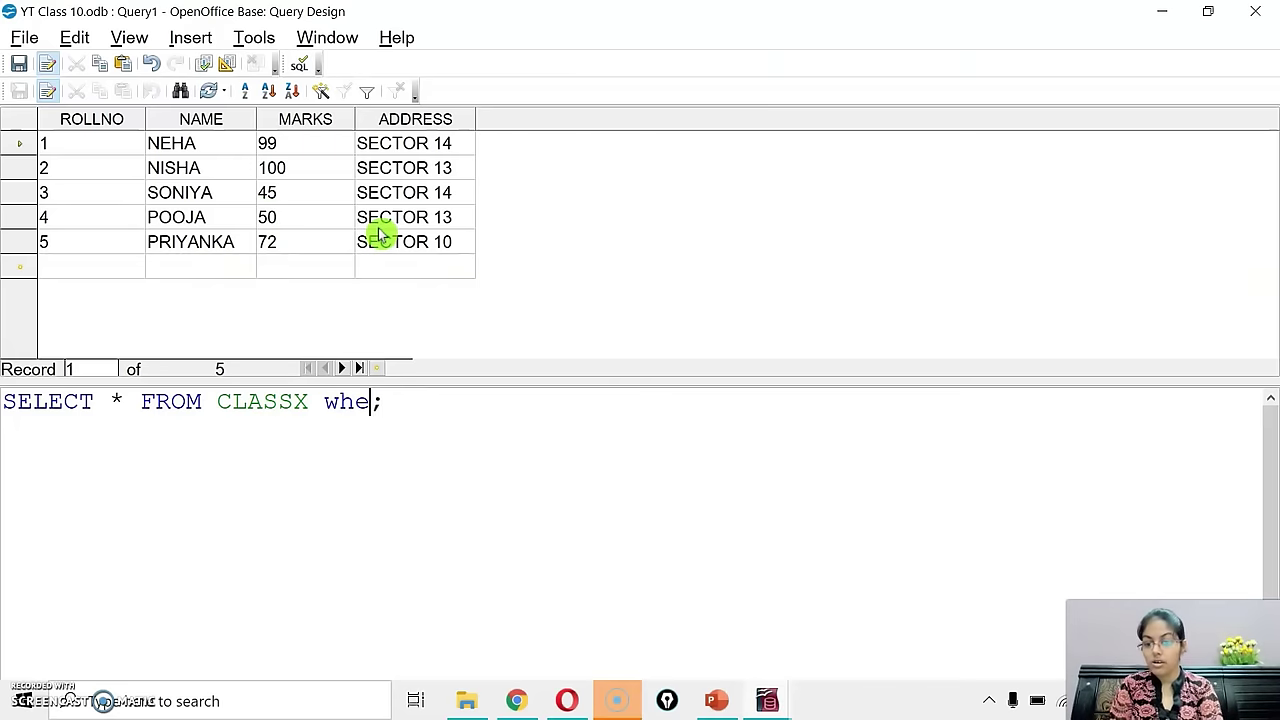
key(BackSpace)
key(BackSpace)
key(BackSpace)
text(wheer)
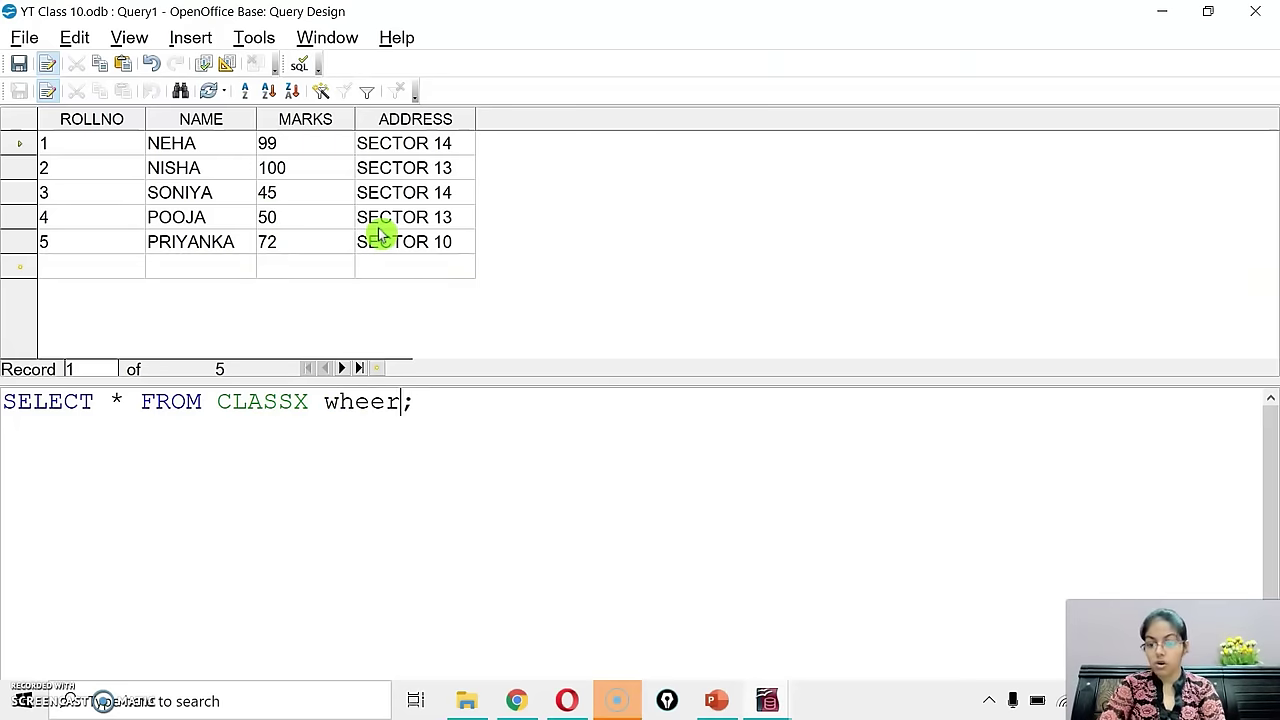
key(BackSpace)
key(BackSpace)
key(BackSpace)
key(BackSpace)
key(BackSpace)
text(W)
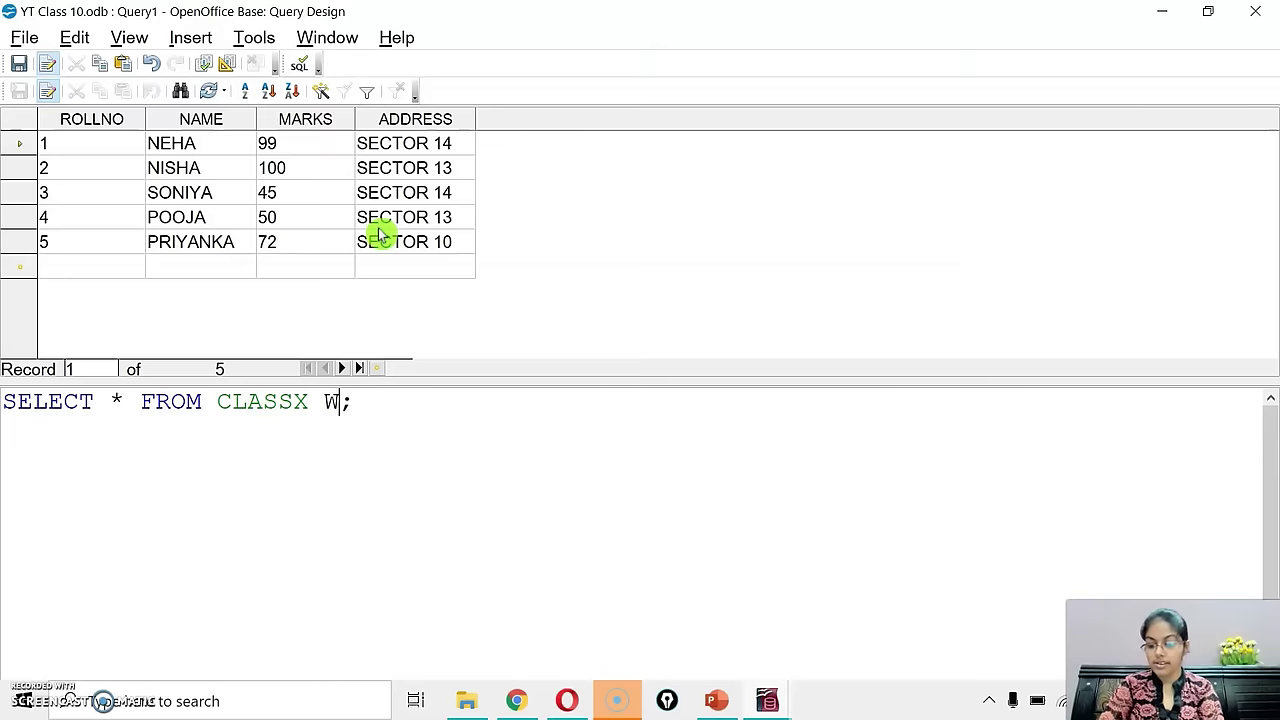
text(HERE )
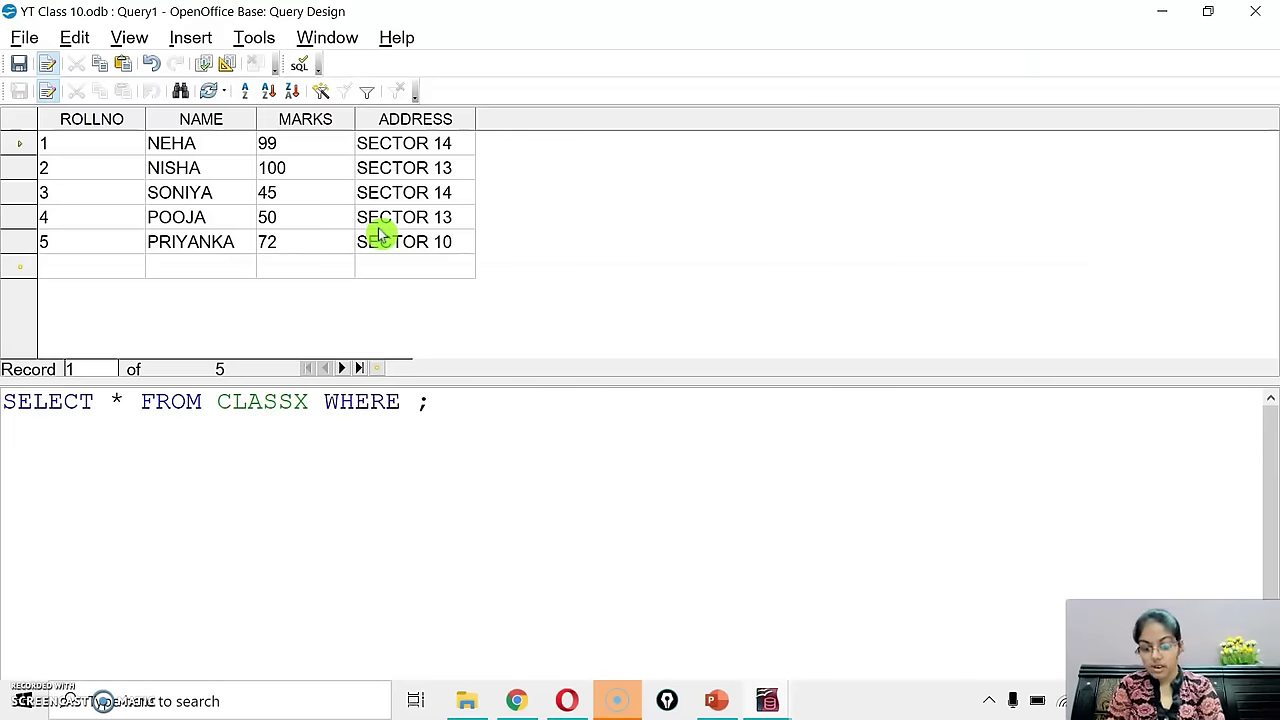
text(NAME)
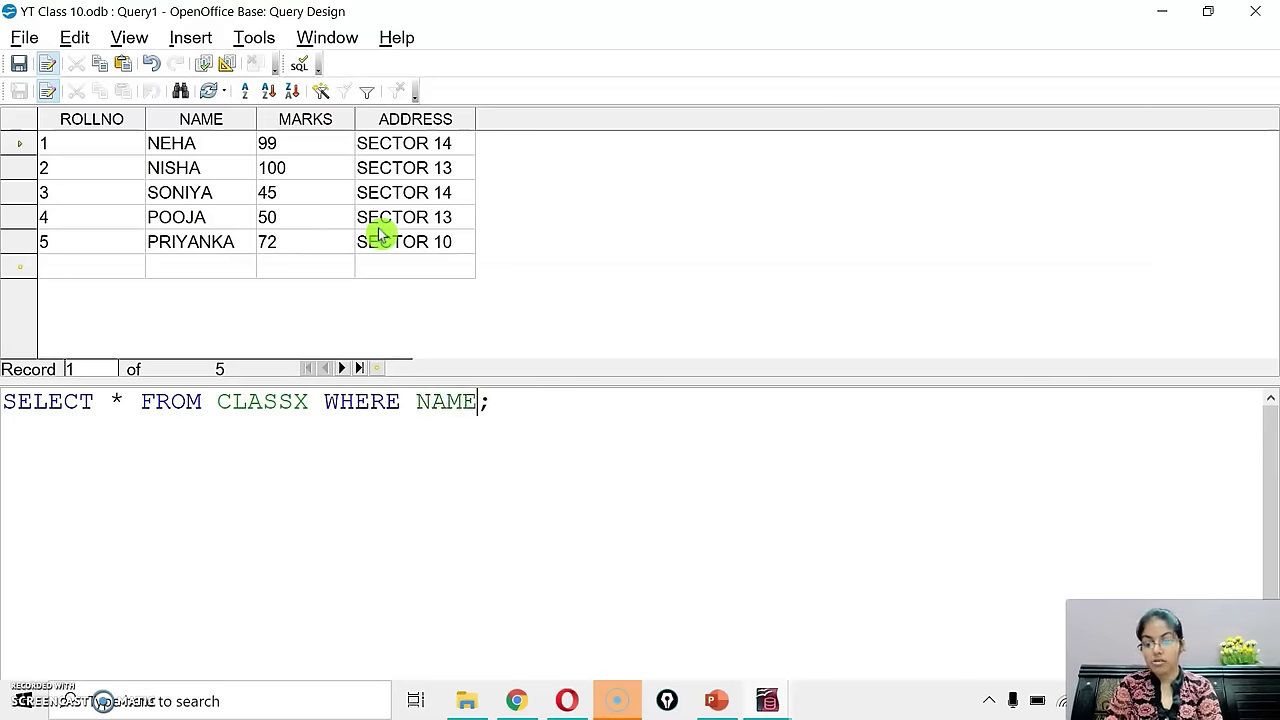
key(BackSpace)
key(BackSpace)
key(BackSpace)
key(BackSpace)
key(BackSpace)
key(BackSpace)
key(BackSpace)
key(BackSpace)
key(BackSpace)
key(BackSpace)
Step: Add ORDER BY NAME to the SELECT * FROM CLASSX statement and run the query
text(O)
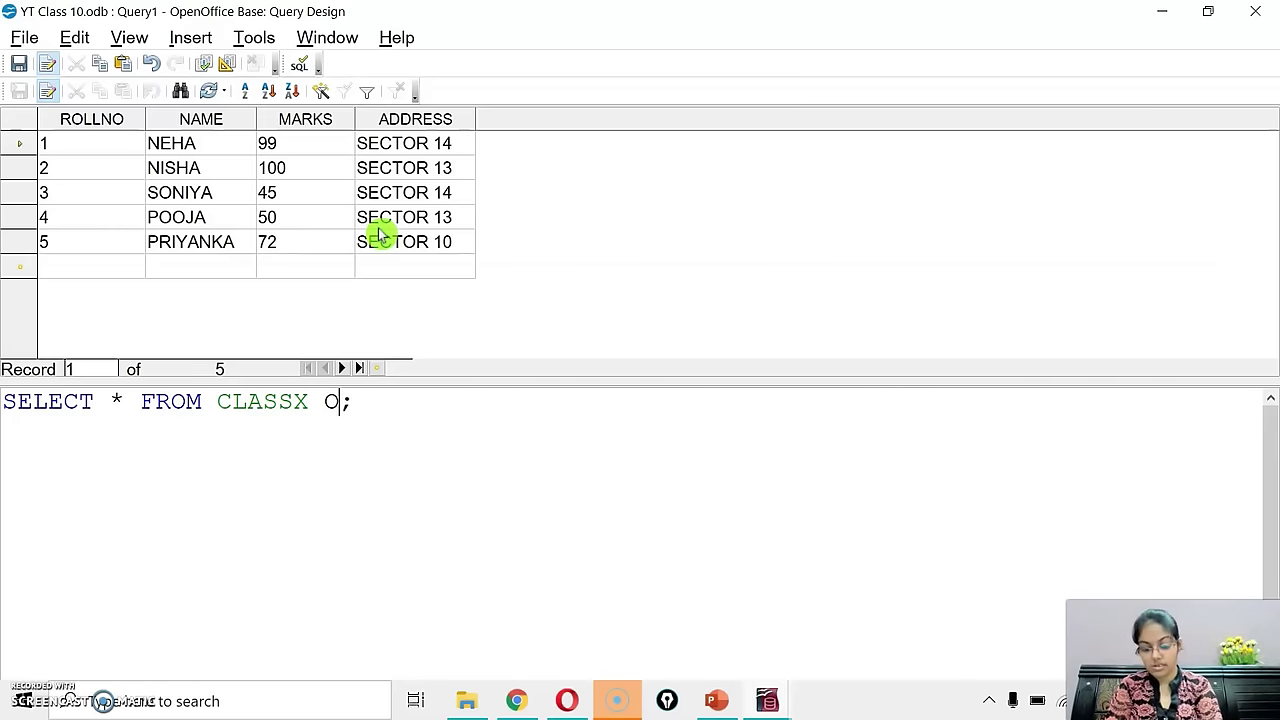
text(RDER BY NAM)
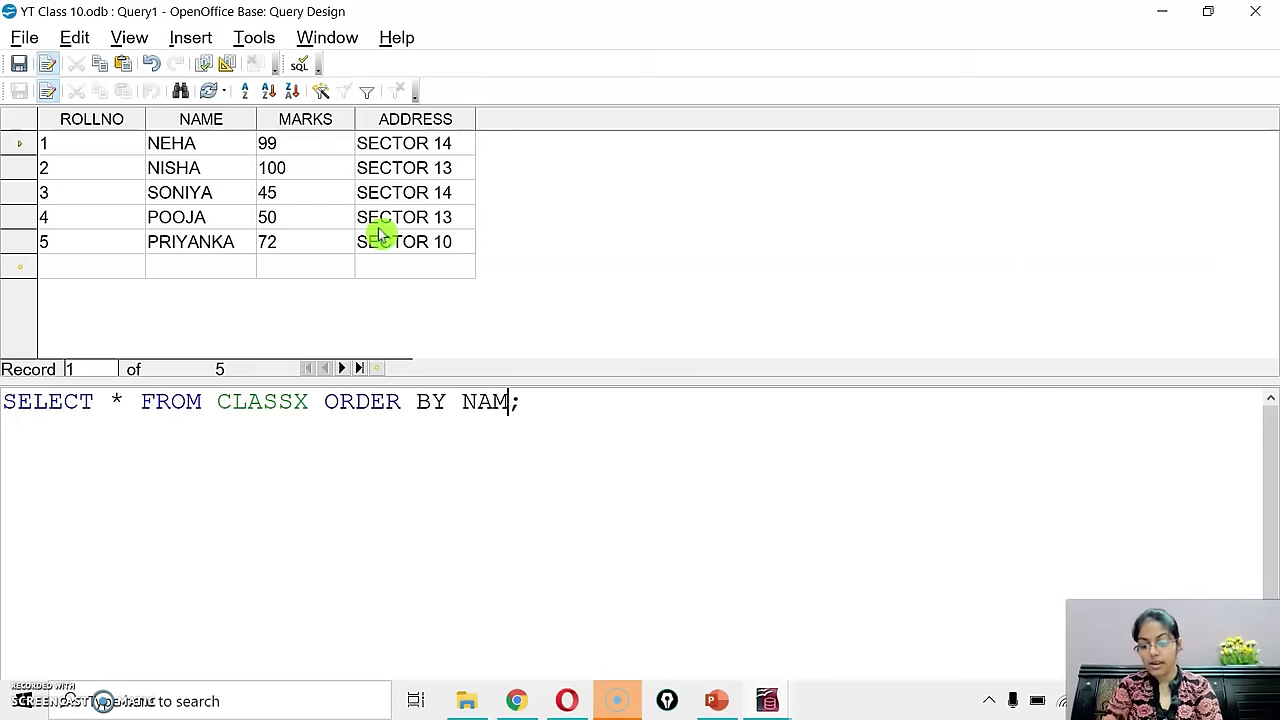
text(E)
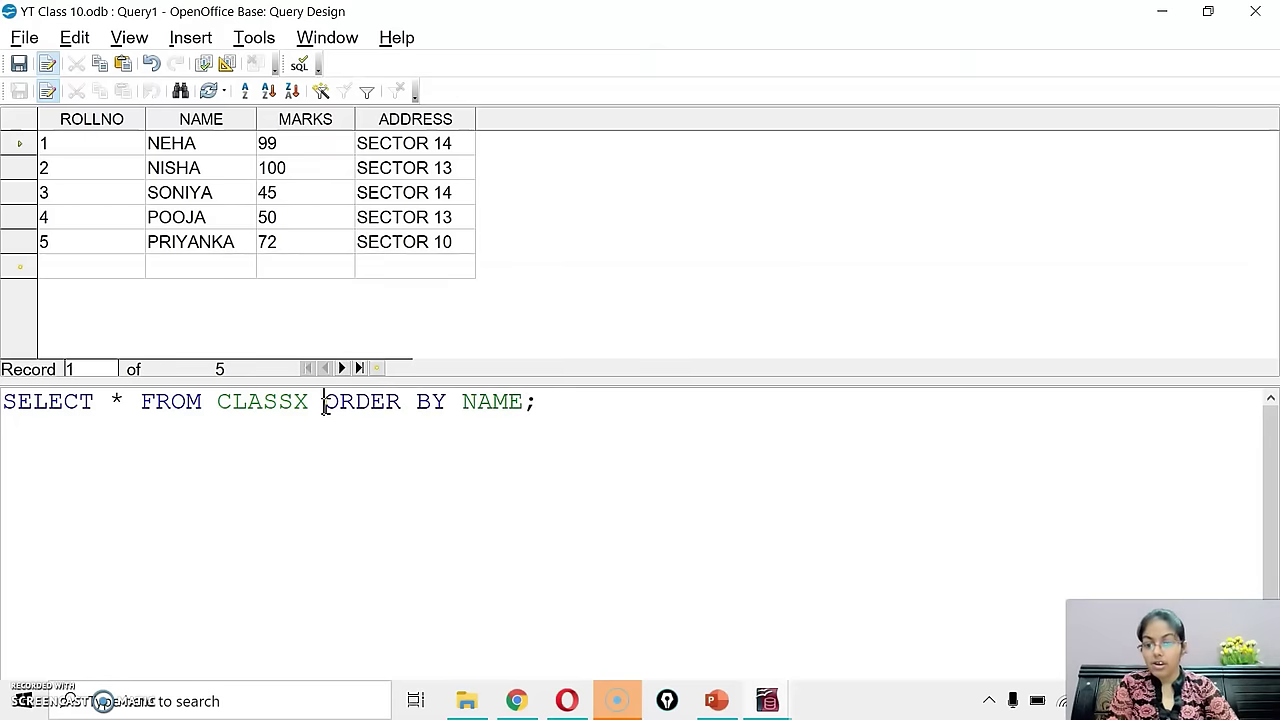
drag(325, 402, 530, 404)
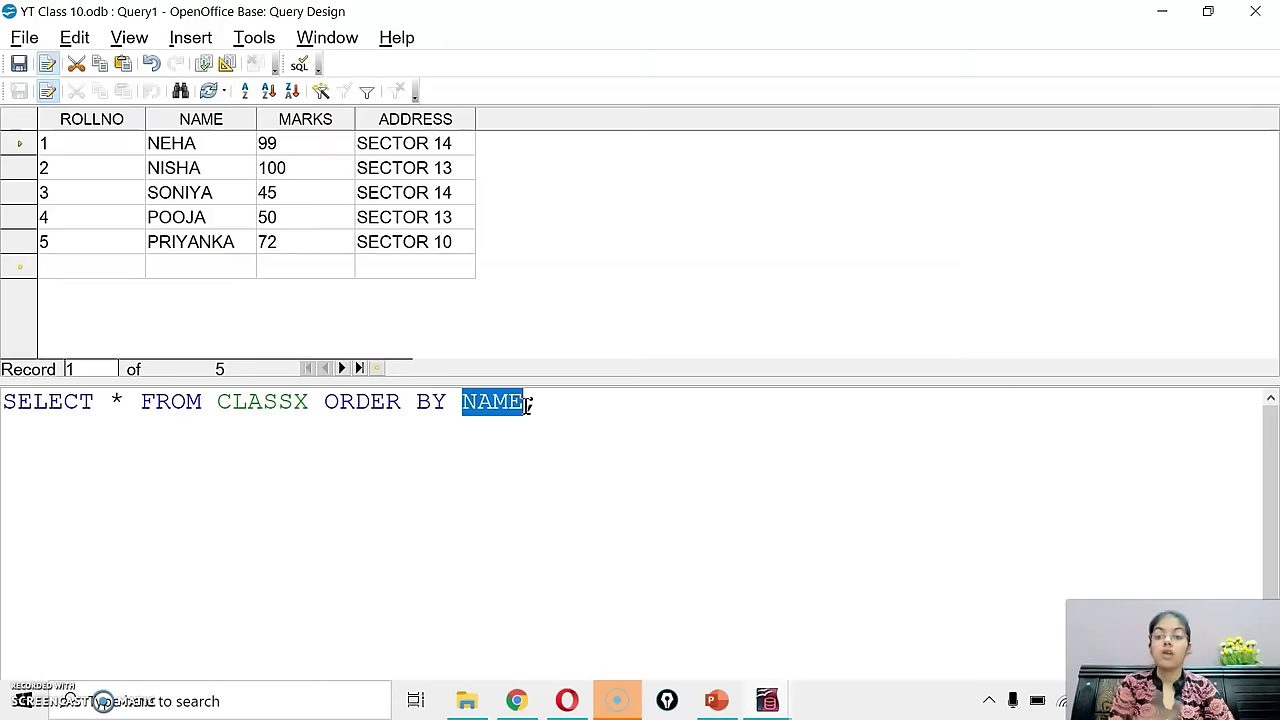
click(403, 425)
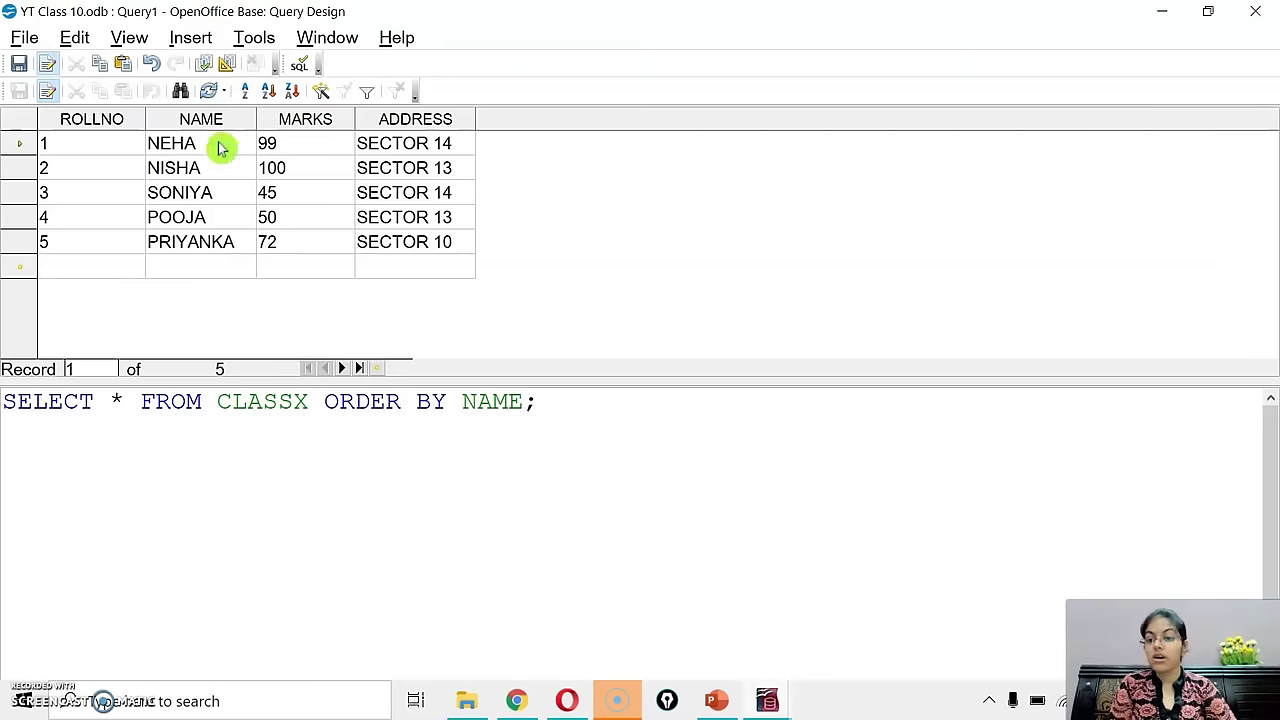
click(207, 66)
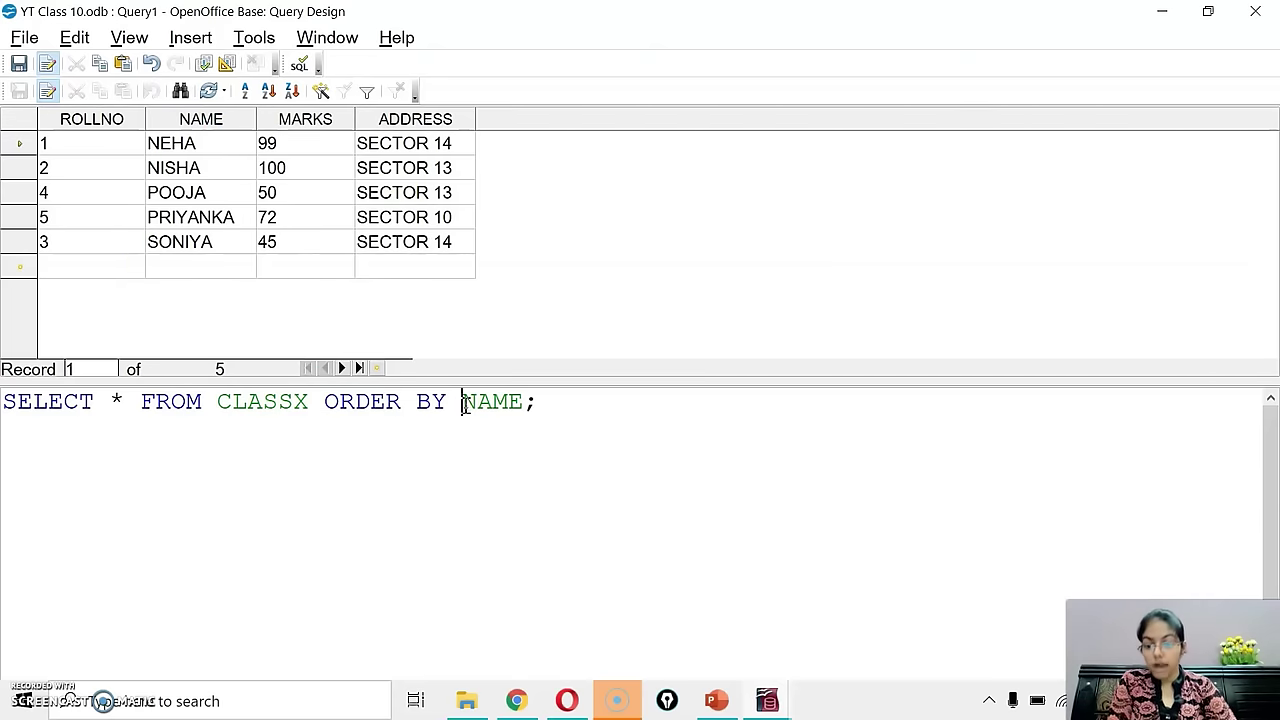
Step: Replace NAME with MARKS in the ORDER BY clause and run the query
drag(463, 401, 530, 402)
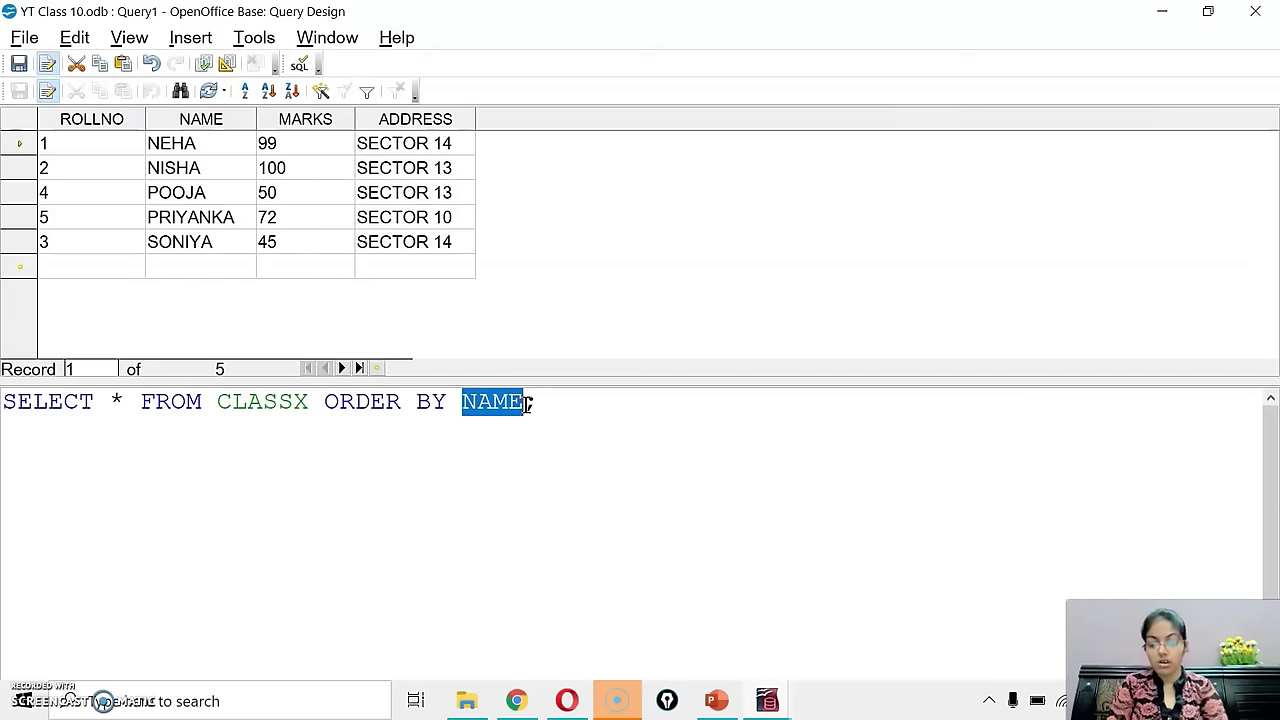
text(MARKS)
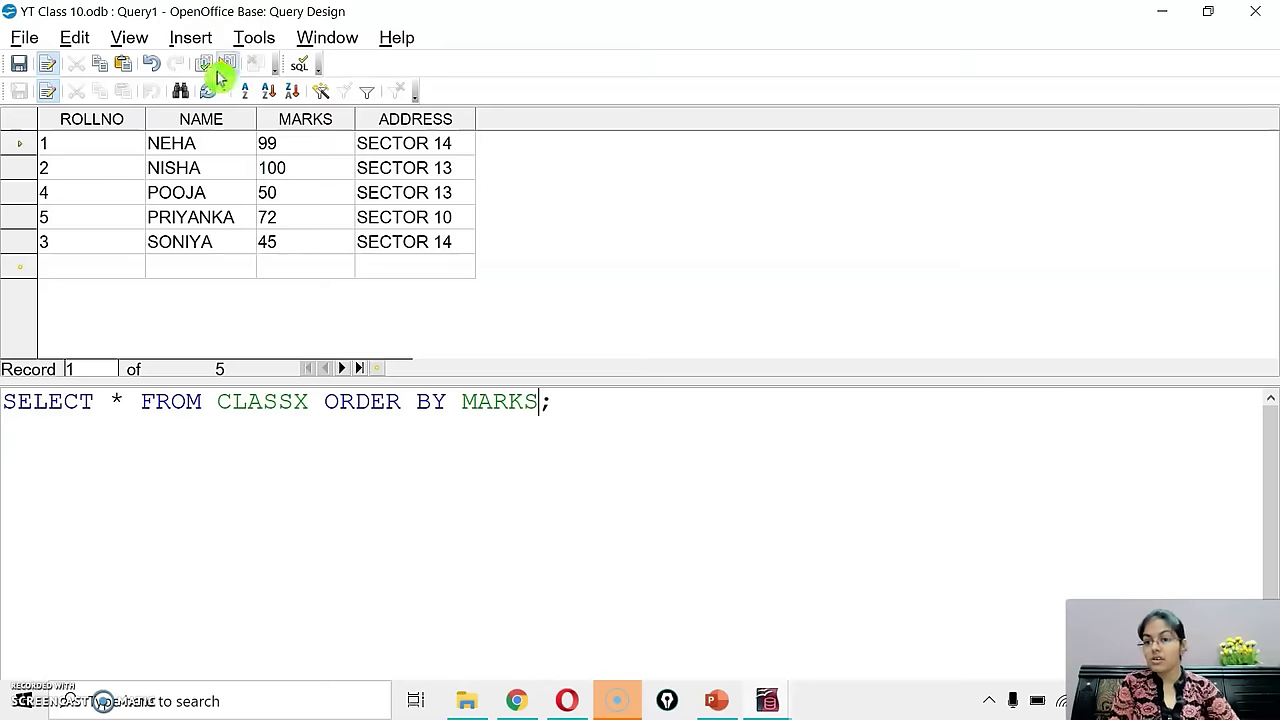
click(205, 63)
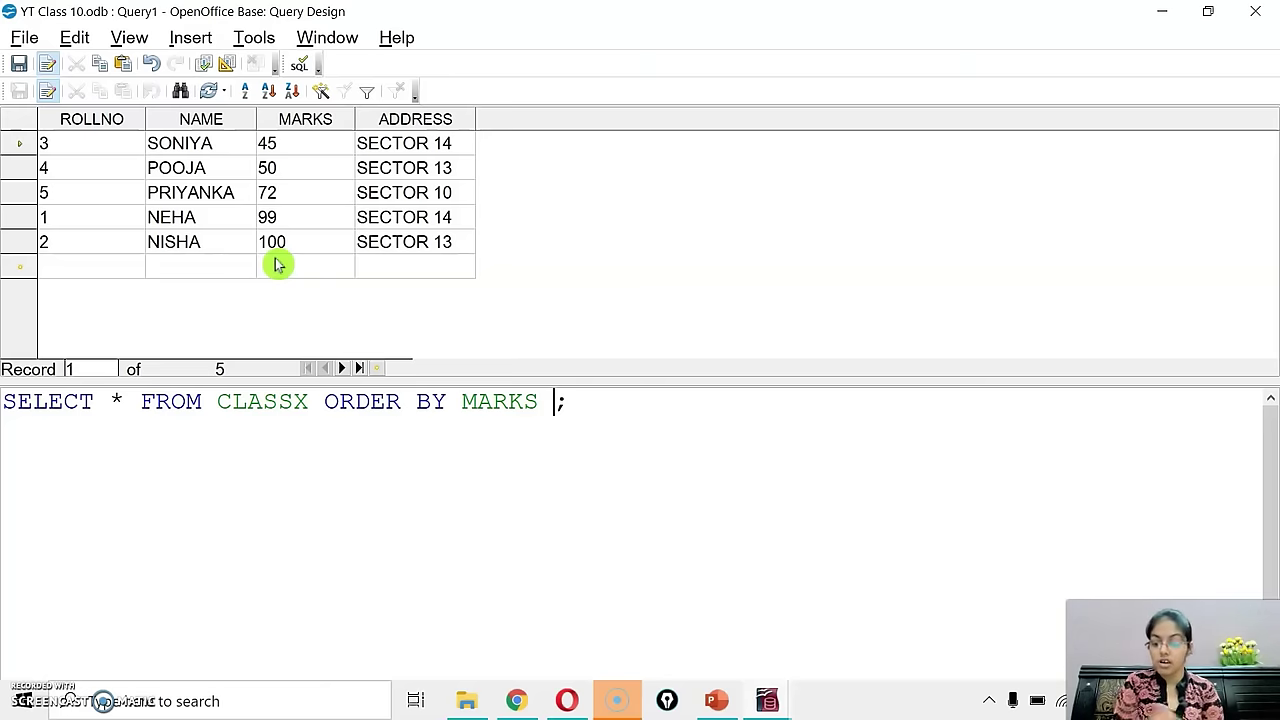
Step: Add DESC after MARKS in the ORDER BY clause and run the query
text(DESC)
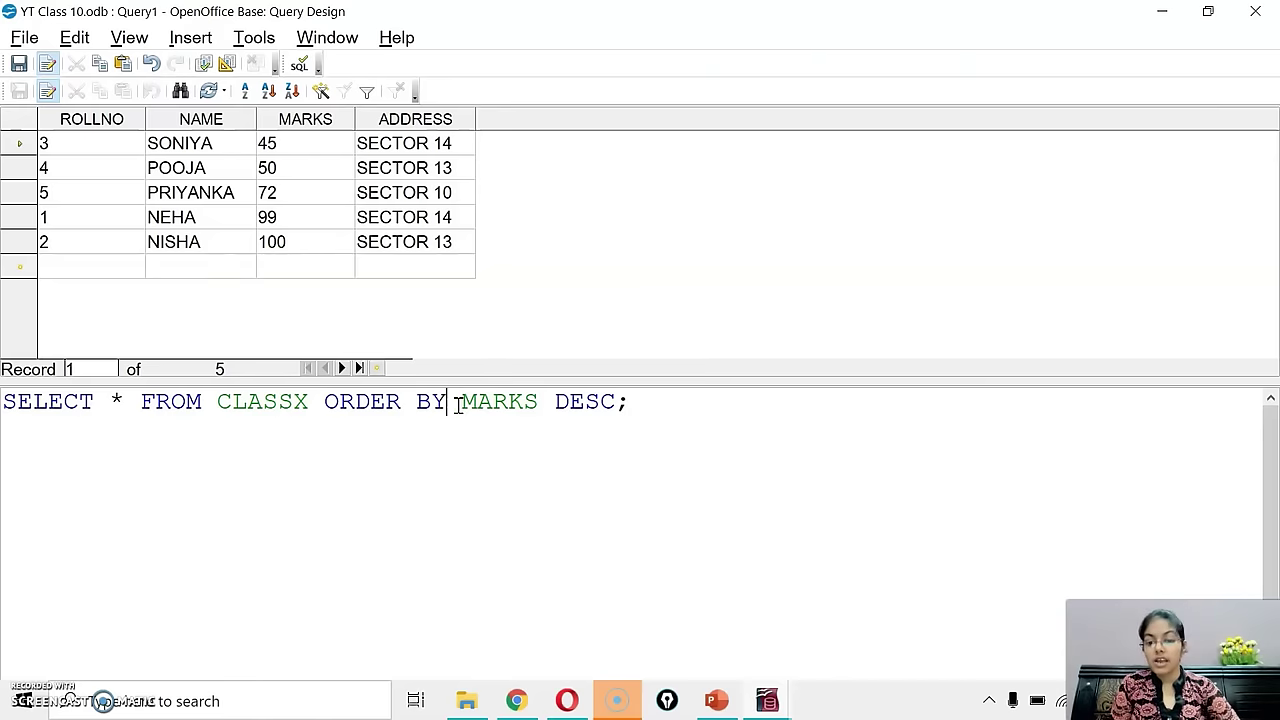
drag(447, 401, 617, 402)
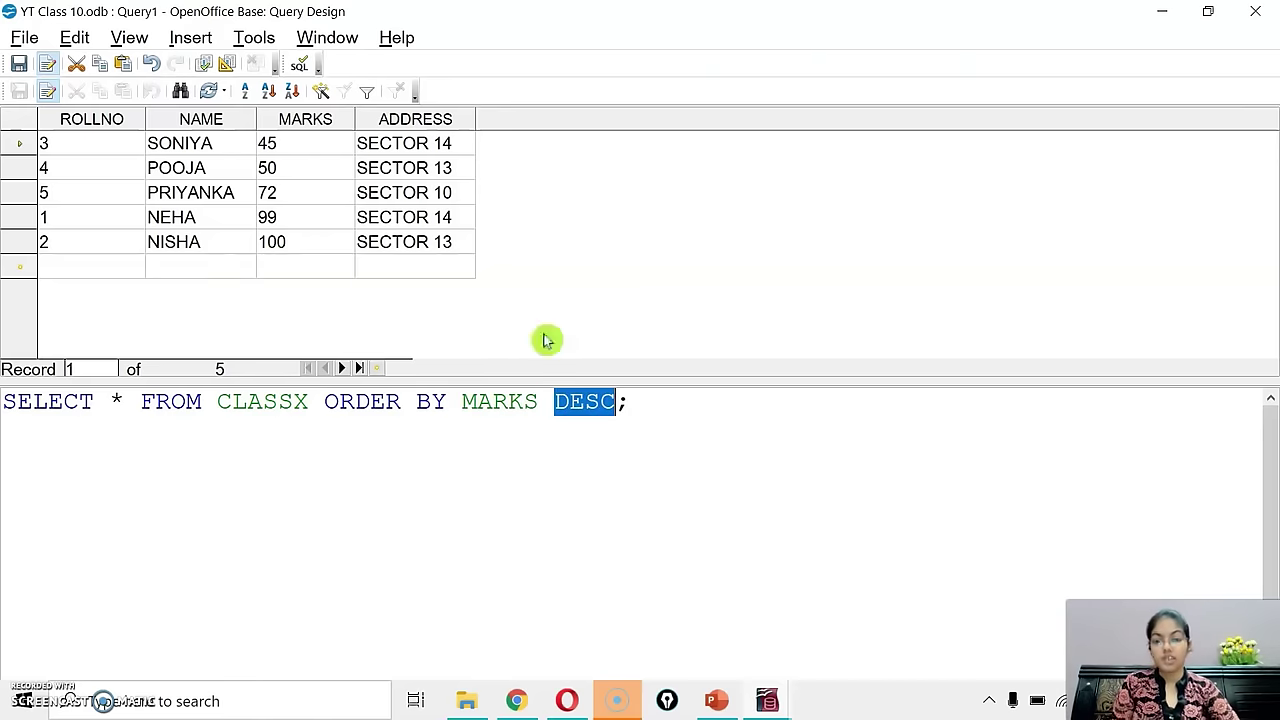
click(200, 64)
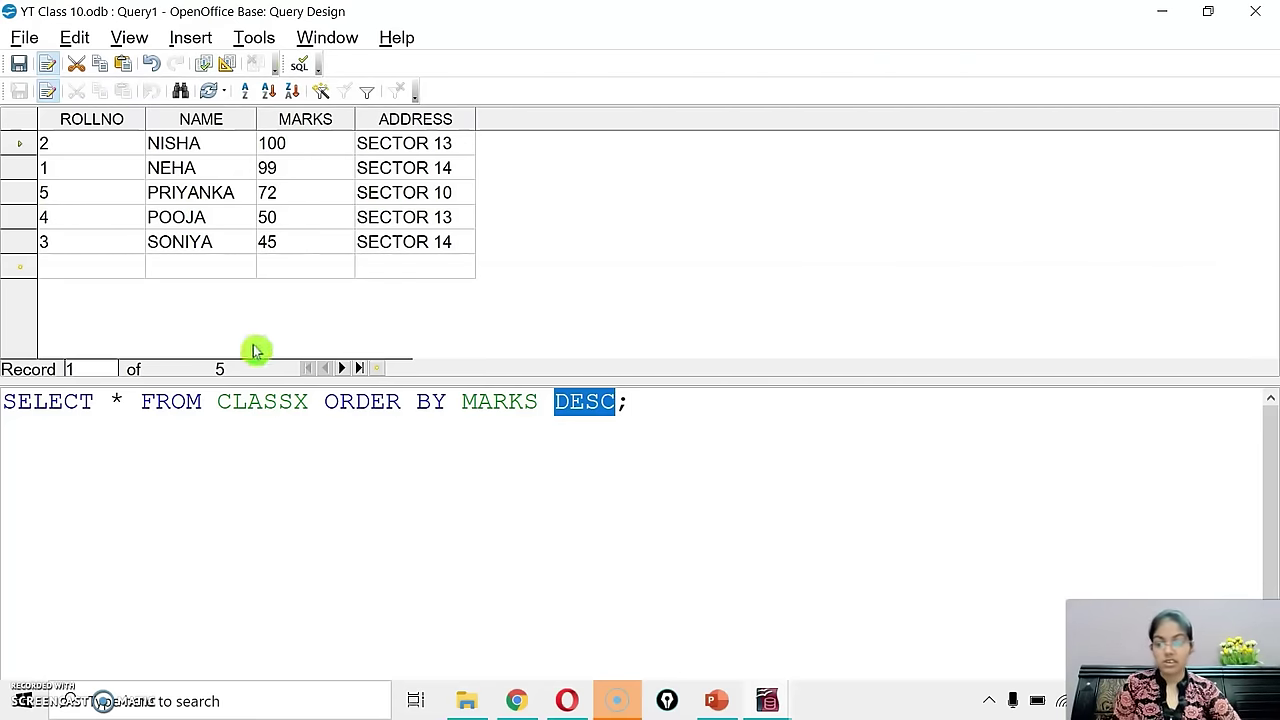
Step: Insert the condition WHERE MARKS>=70 before ORDER BY MARKS DESC and run the query
click(318, 401)
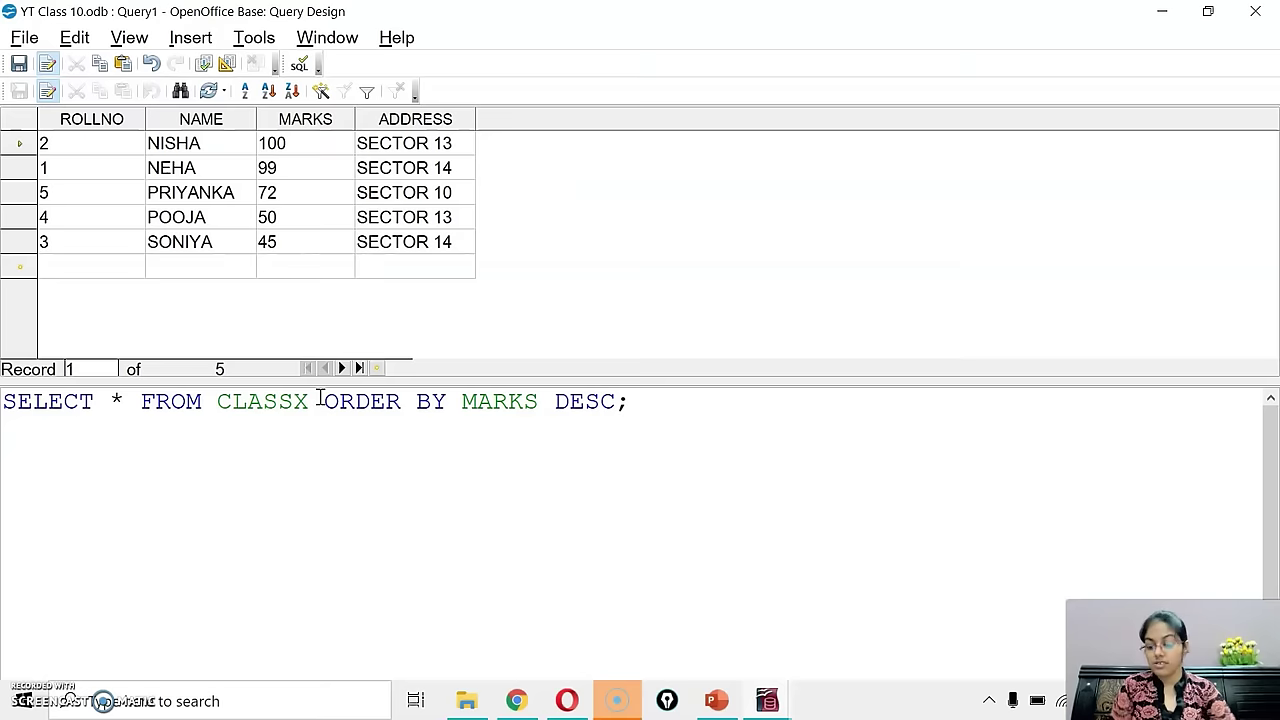
text(WHERE MARKS)
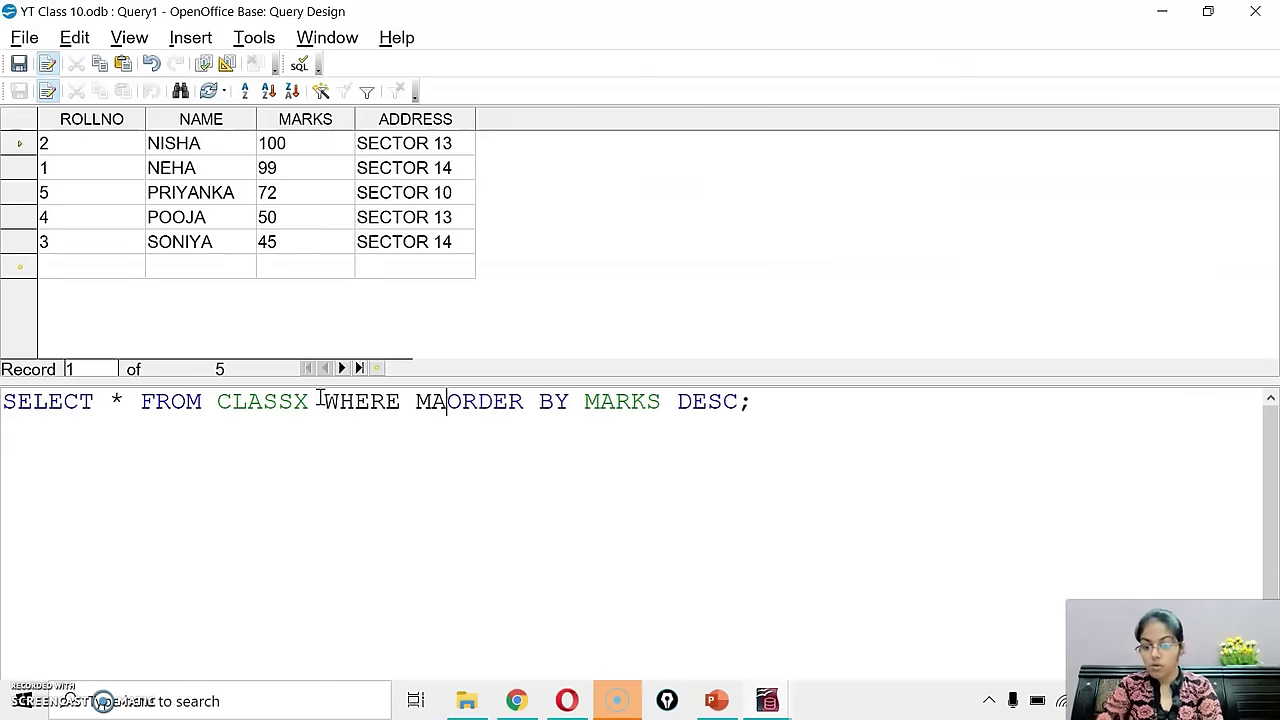
text(>=)
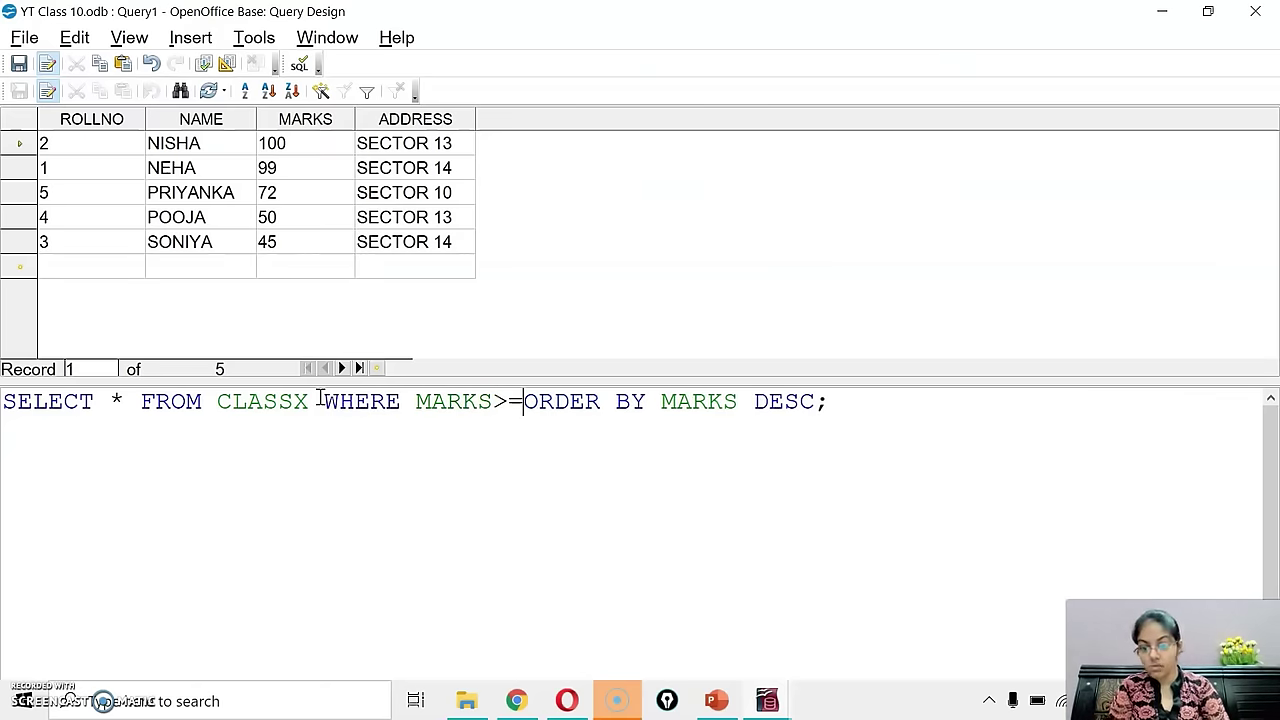
text(70)
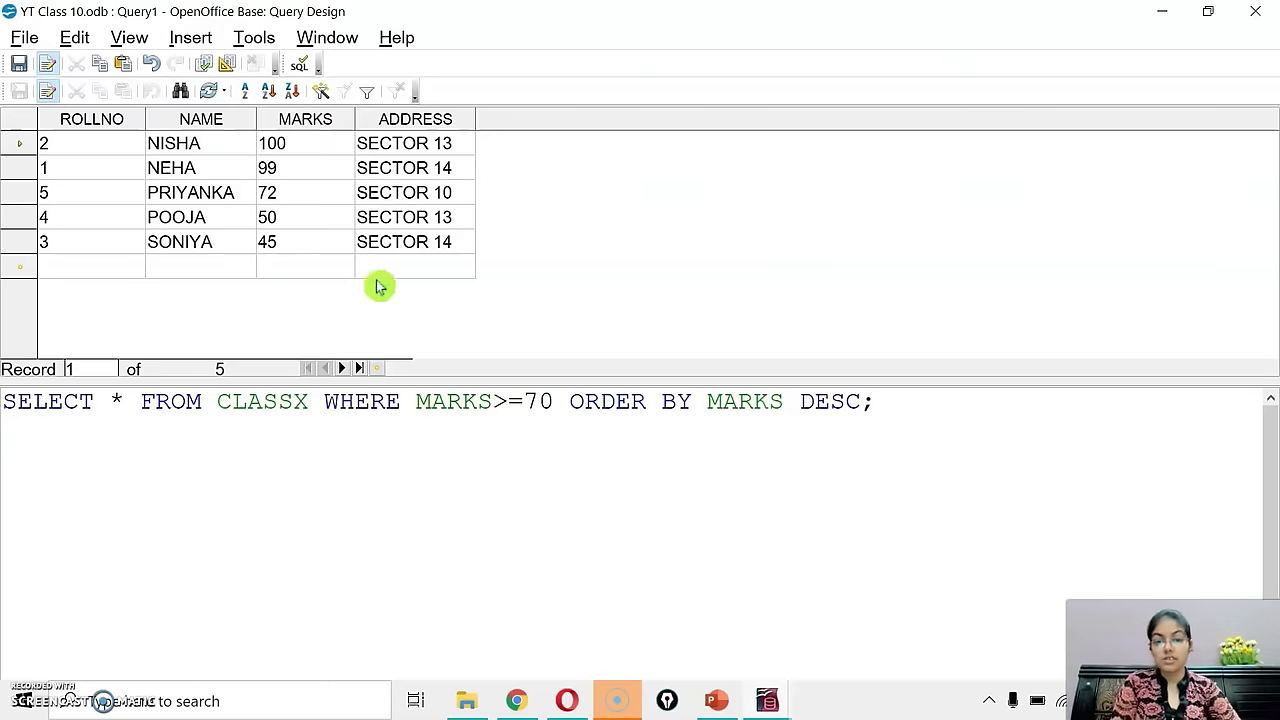
drag(540, 401, 415, 401)
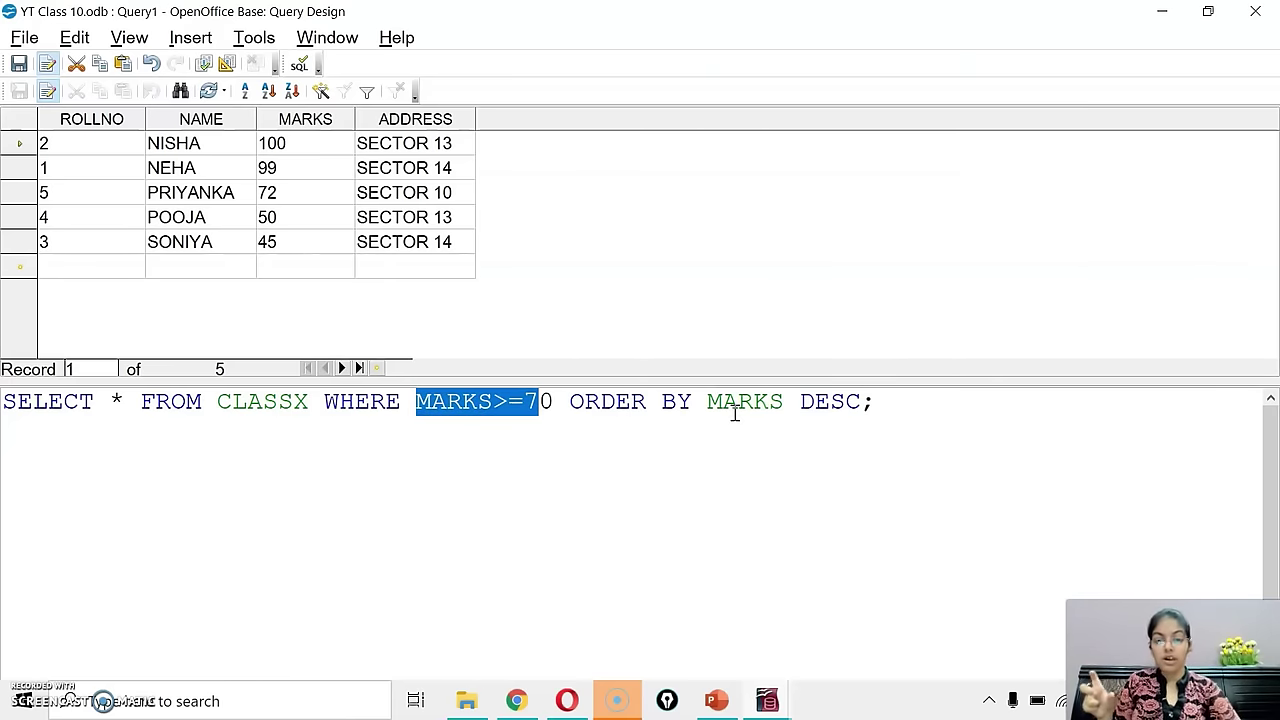
drag(797, 403, 717, 405)
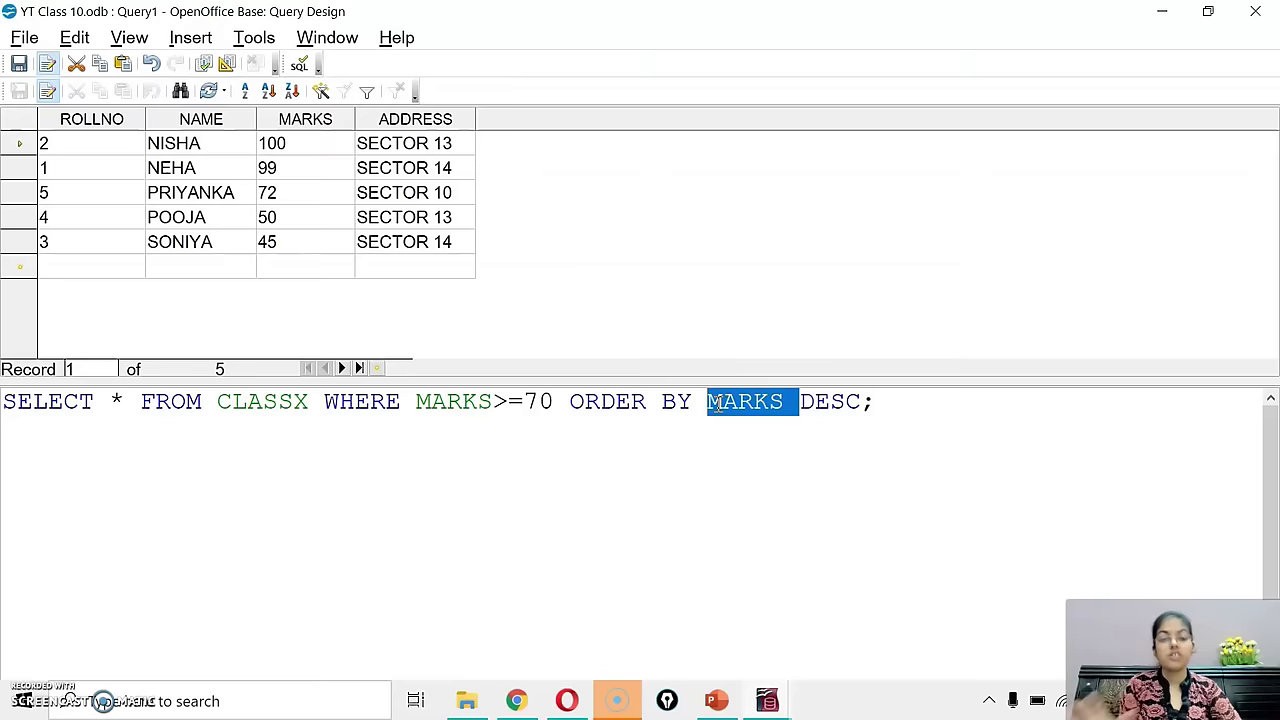
click(305, 219)
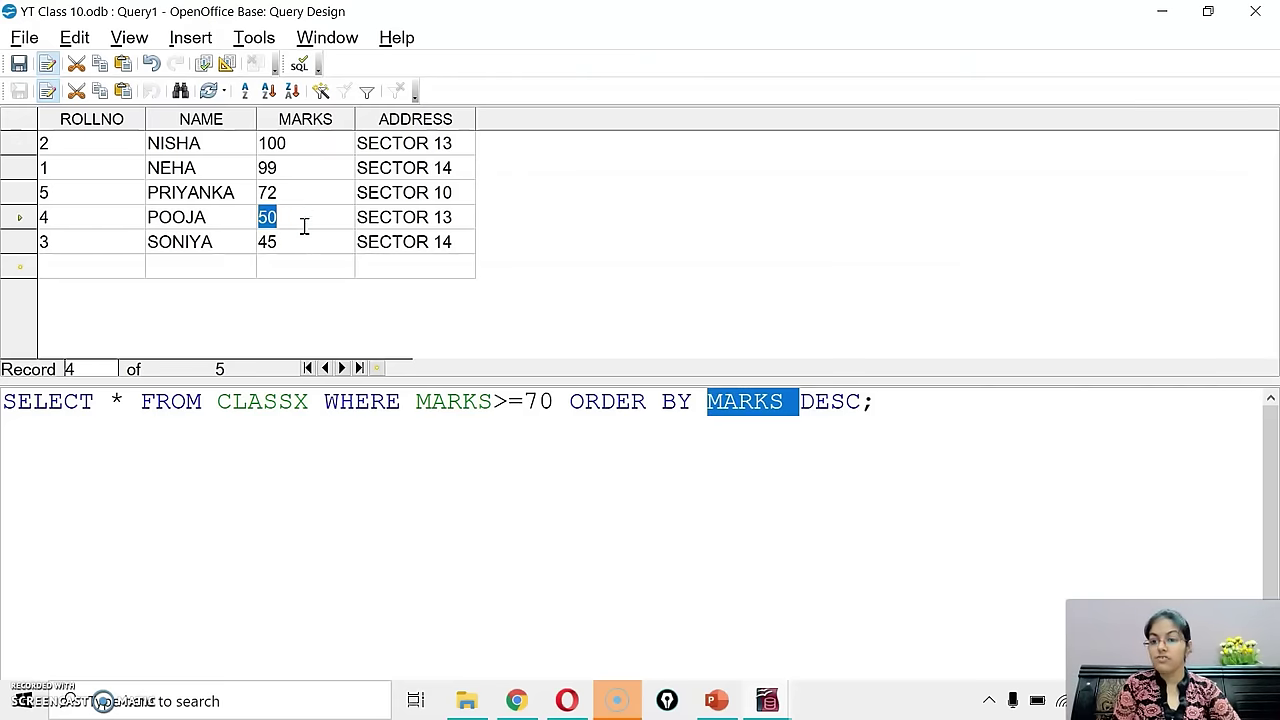
click(303, 243)
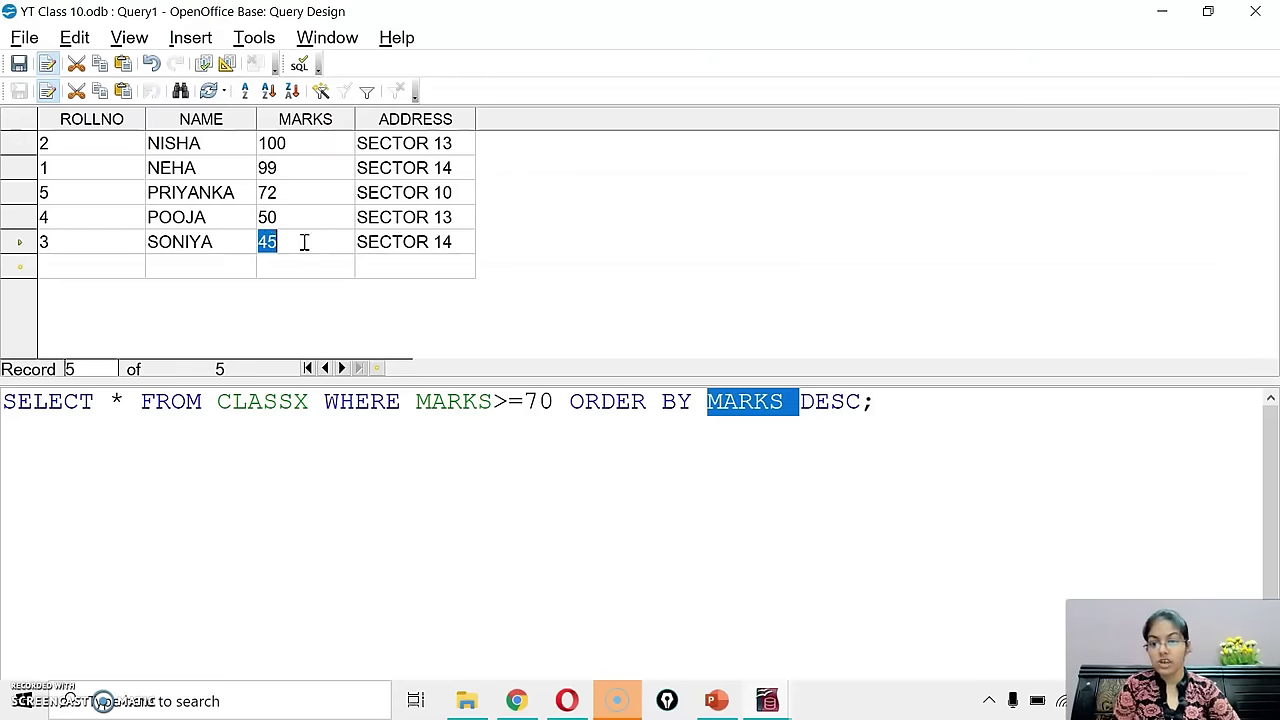
click(204, 64)
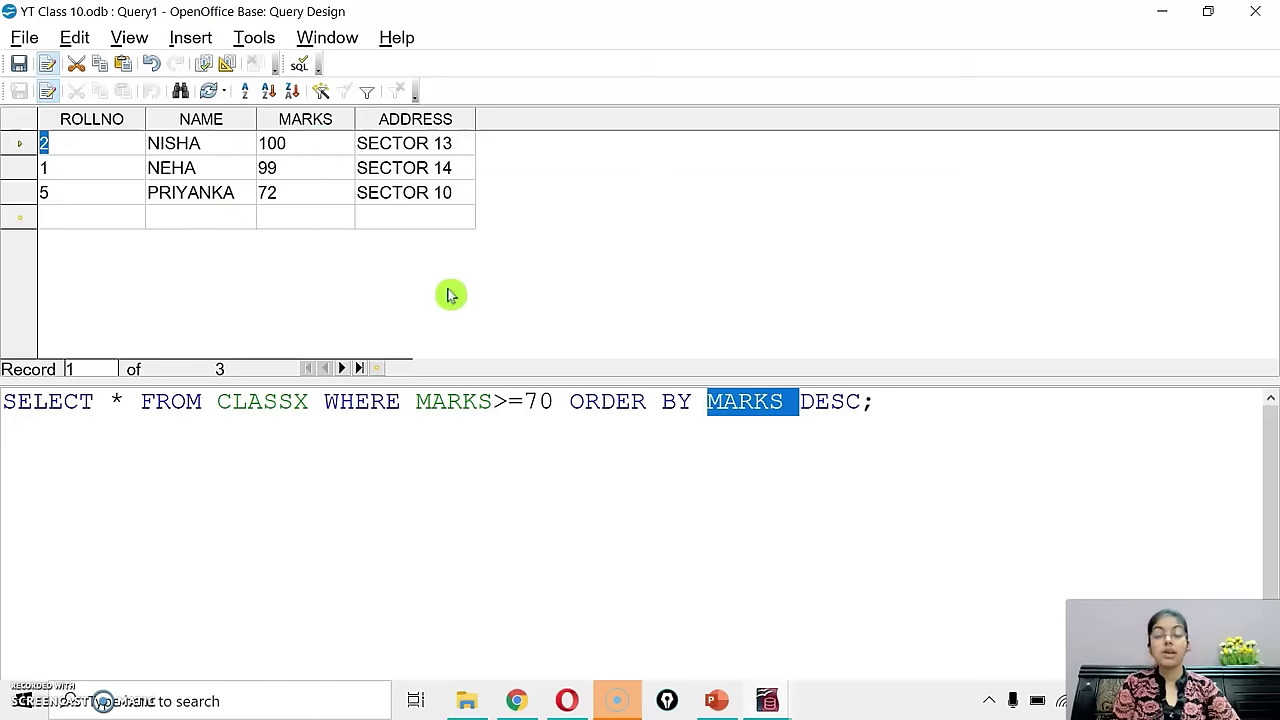
Step: Replace DESC with ASC in the ORDER BY MARKS clause and run the query
click(864, 400)
key(BackSpace)
key(BackSpace)
key(BackSpace)
key(BackSpace)
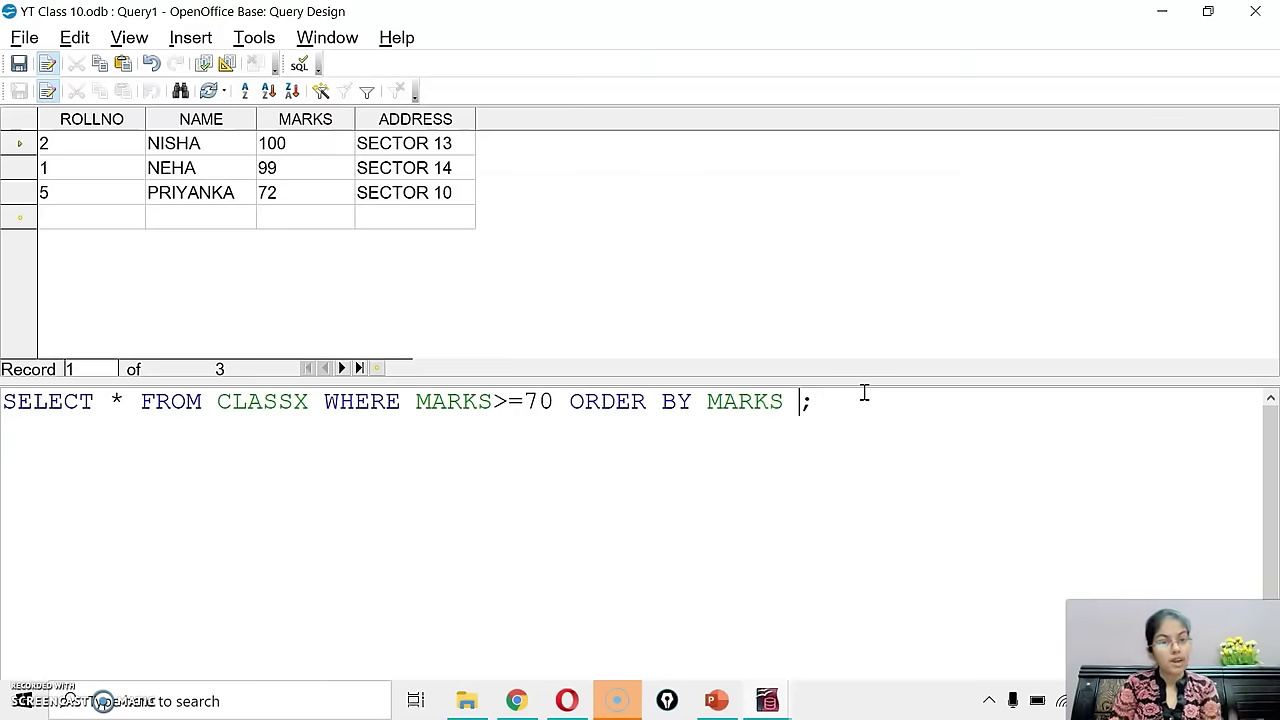
text(ASC)
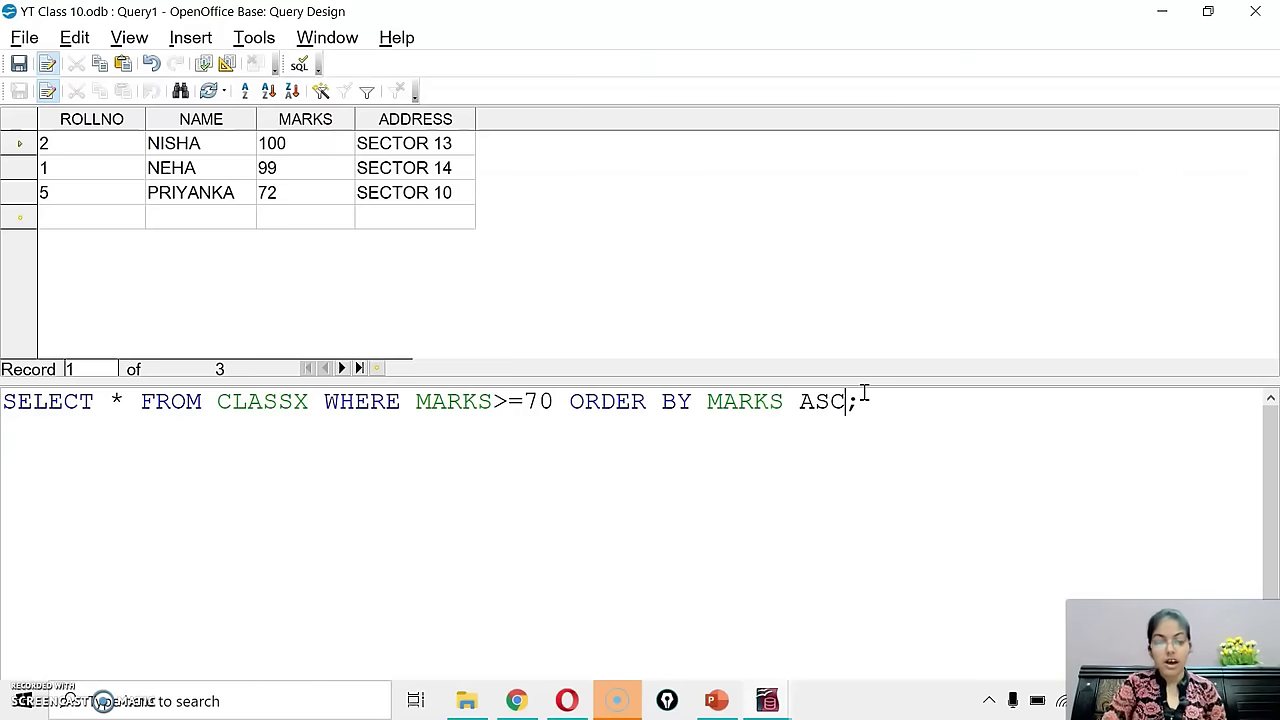
click(202, 68)
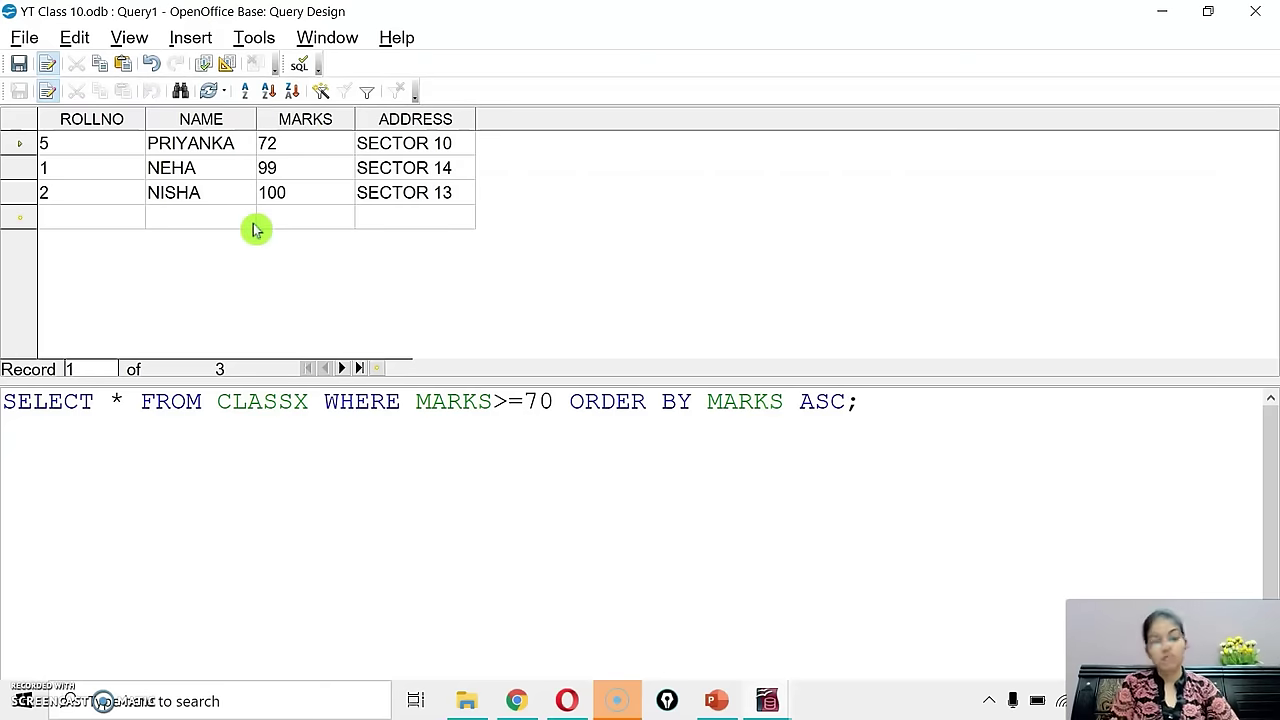
Step: Switch to the W SC RDBMS.pptx presentation in PowerPoint and show the UPDATE COMMAND slide in slide show mode
click(716, 700)
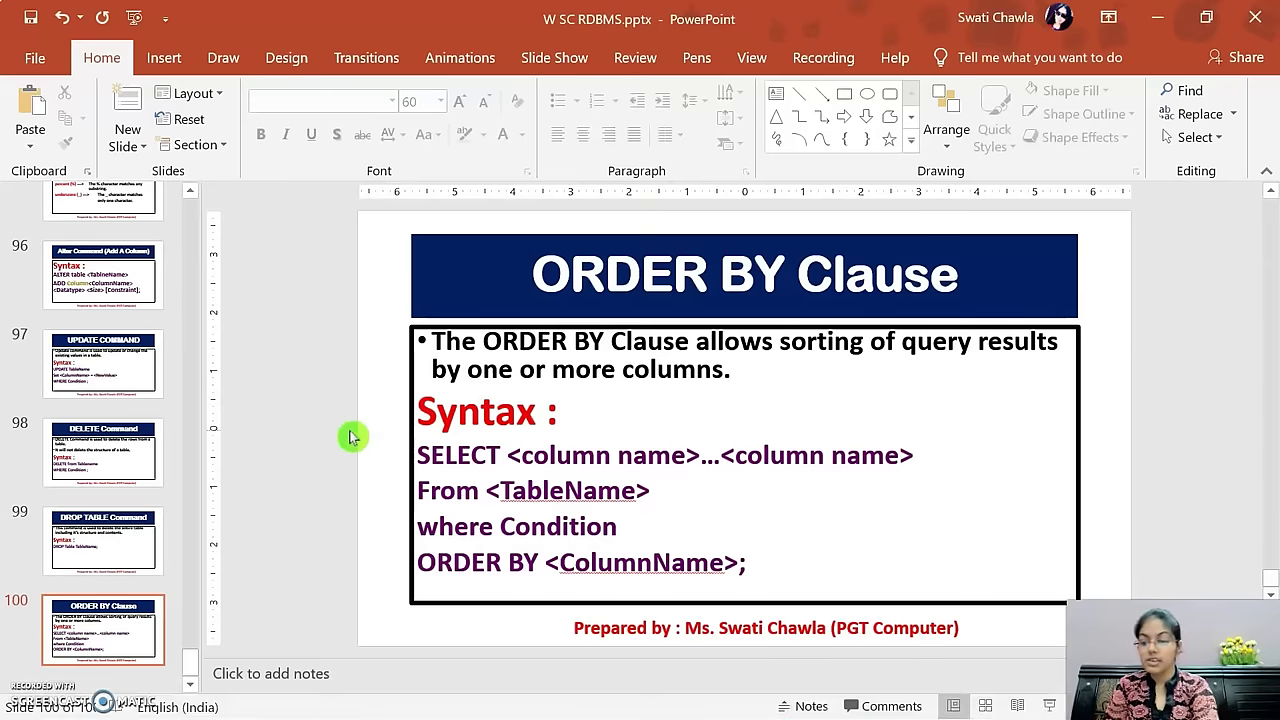
key(shift+F5)
key(Left)
key(Left)
key(Left)
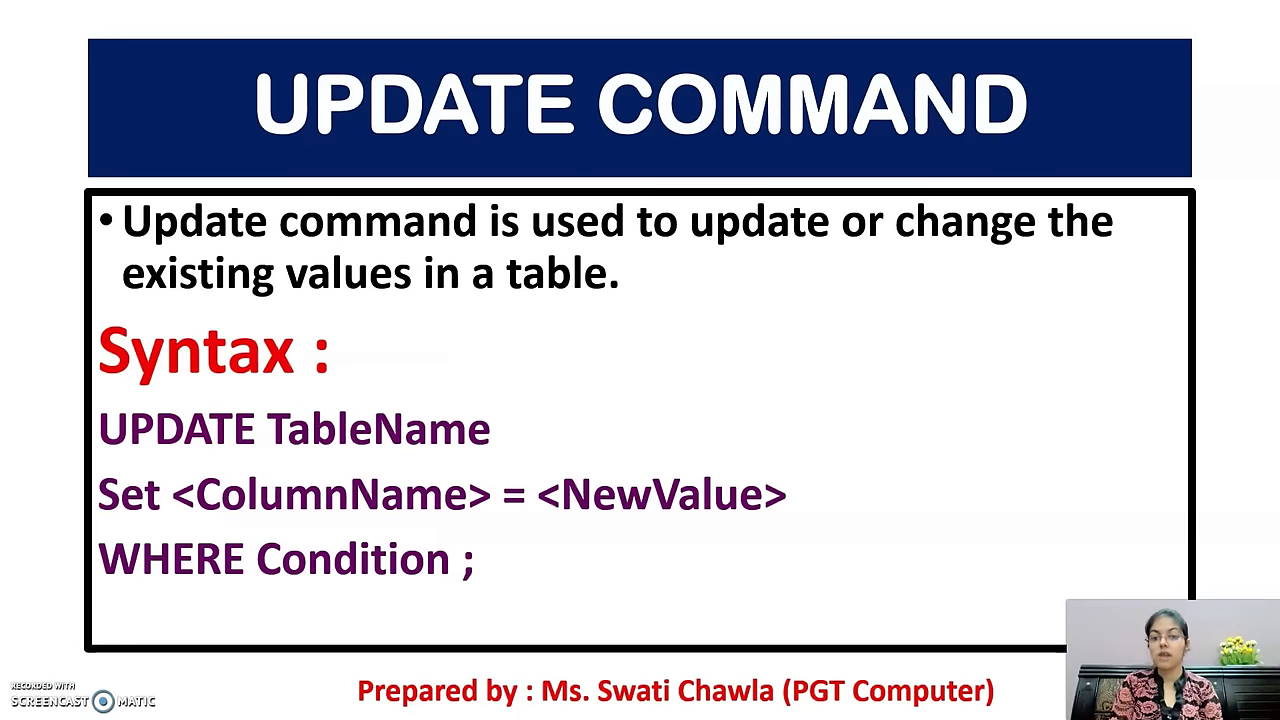
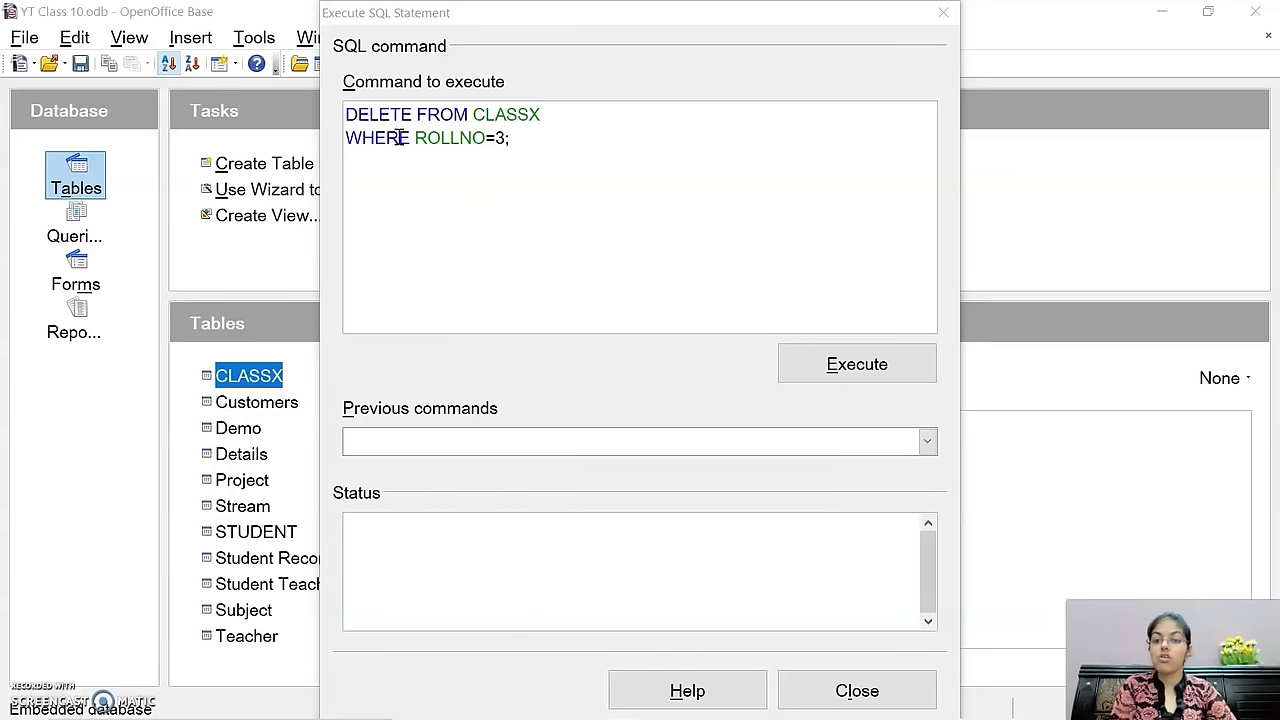
Step: Execute the SQL command DELETE FROM CLASSX WHERE ROLLNO=3; and open the CLASSX table's data
key(ctrl+a)
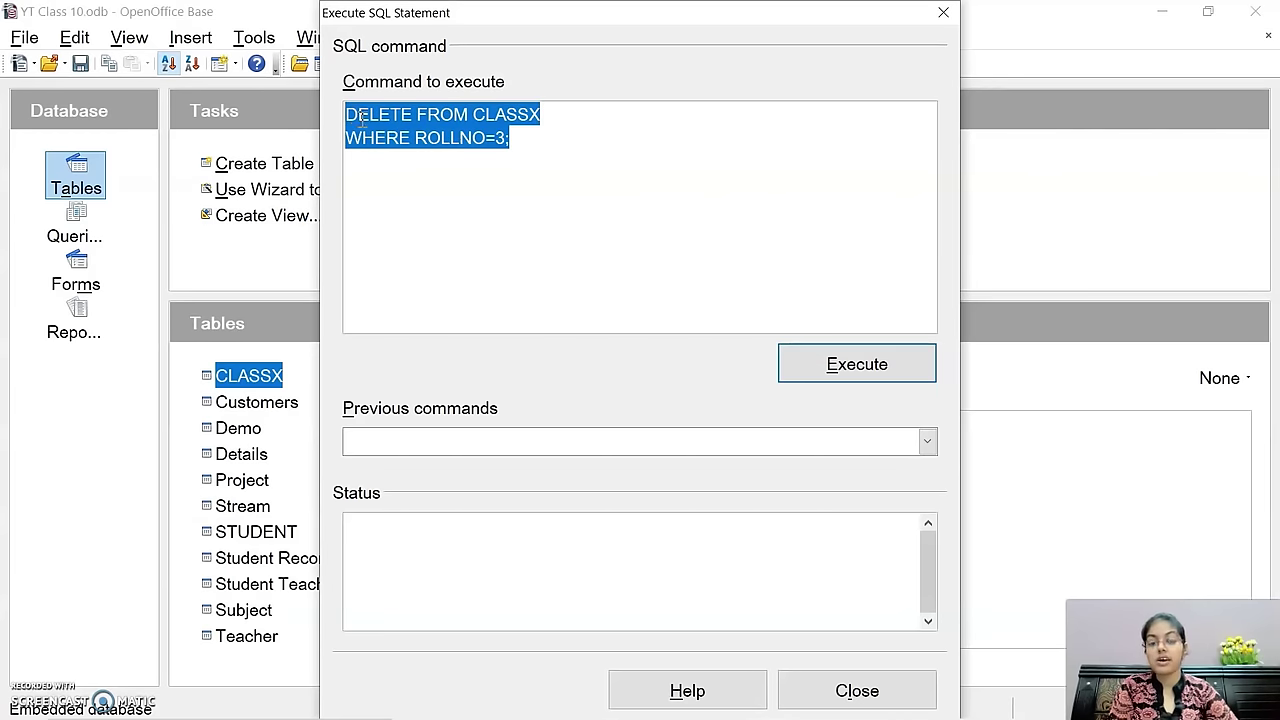
click(460, 140)
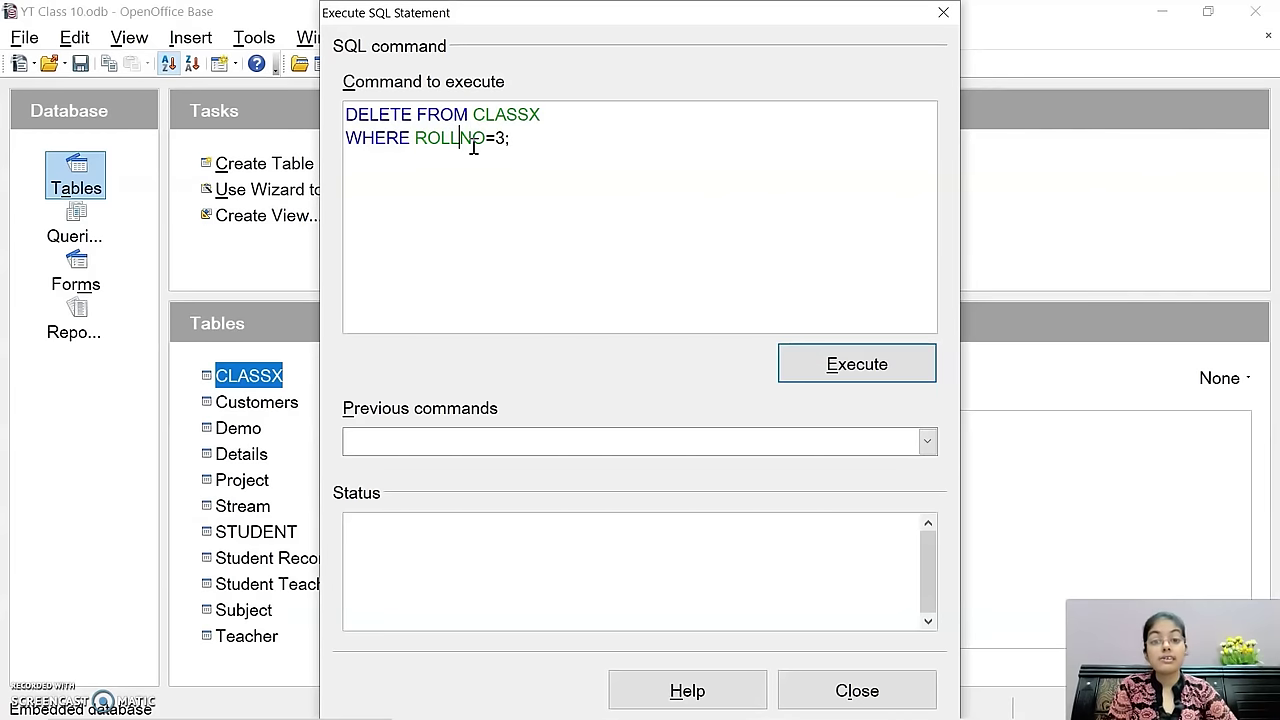
click(899, 368)
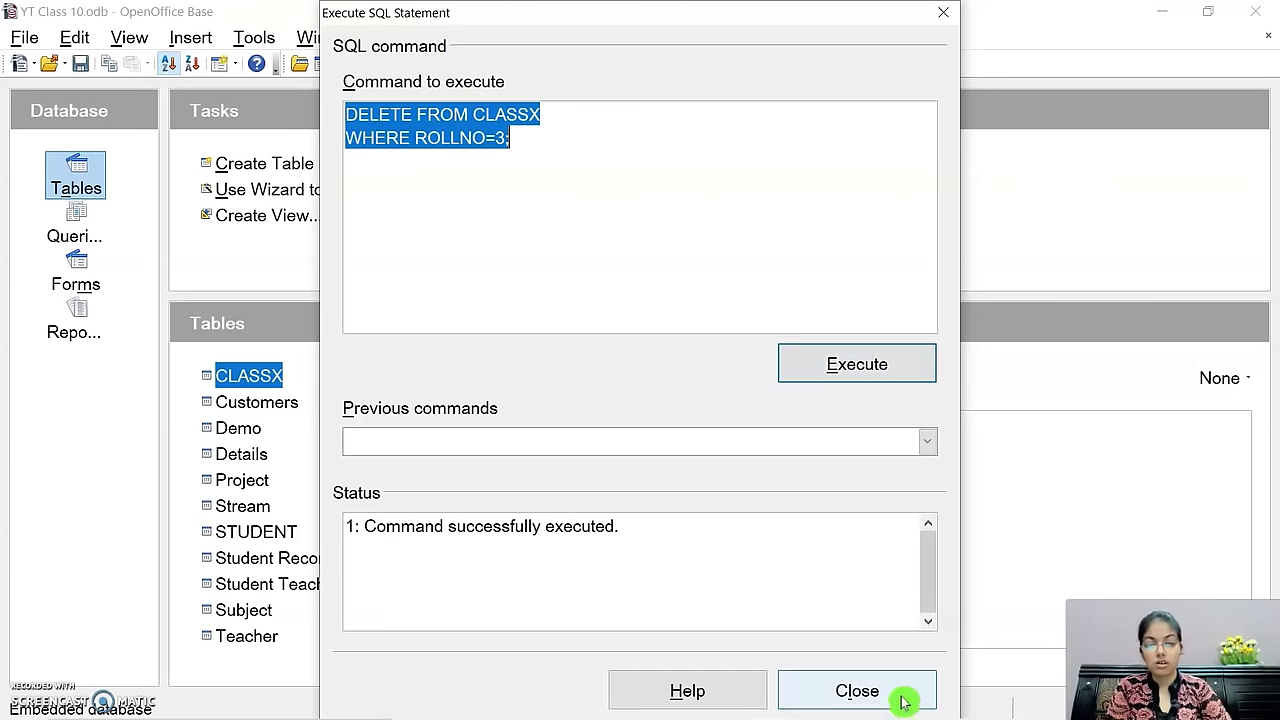
triple_click(482, 531)
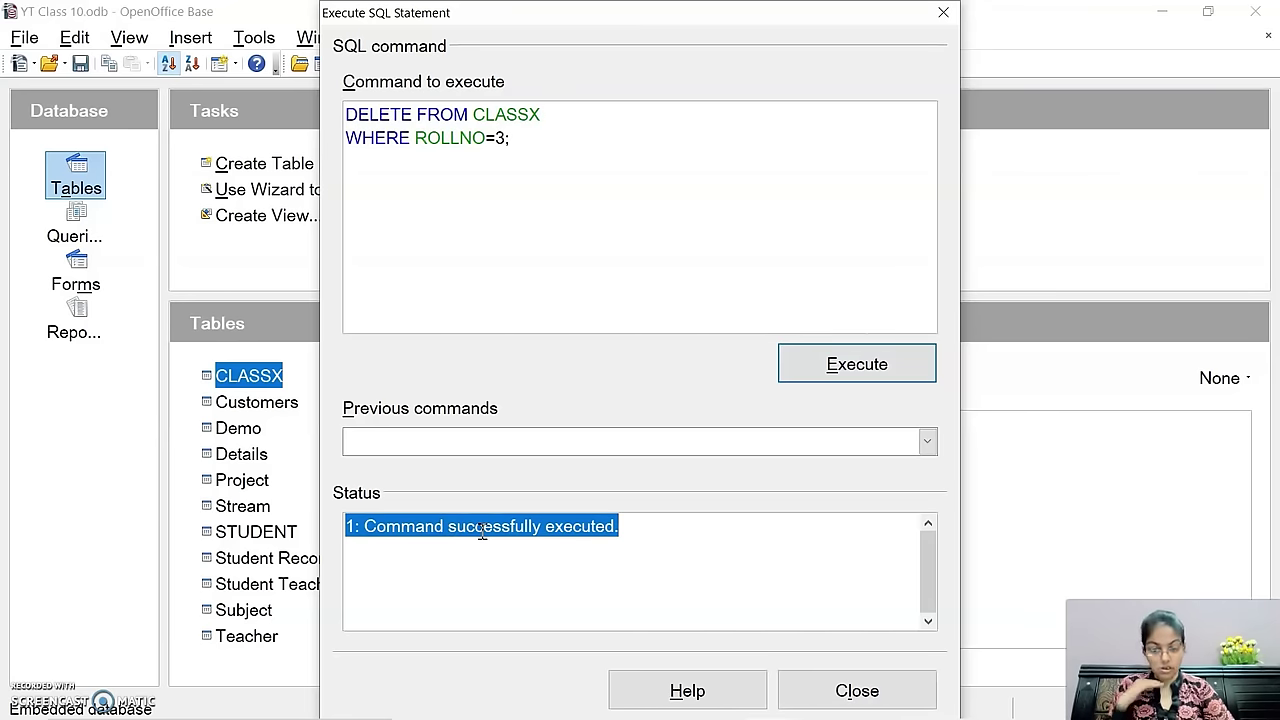
click(386, 527)
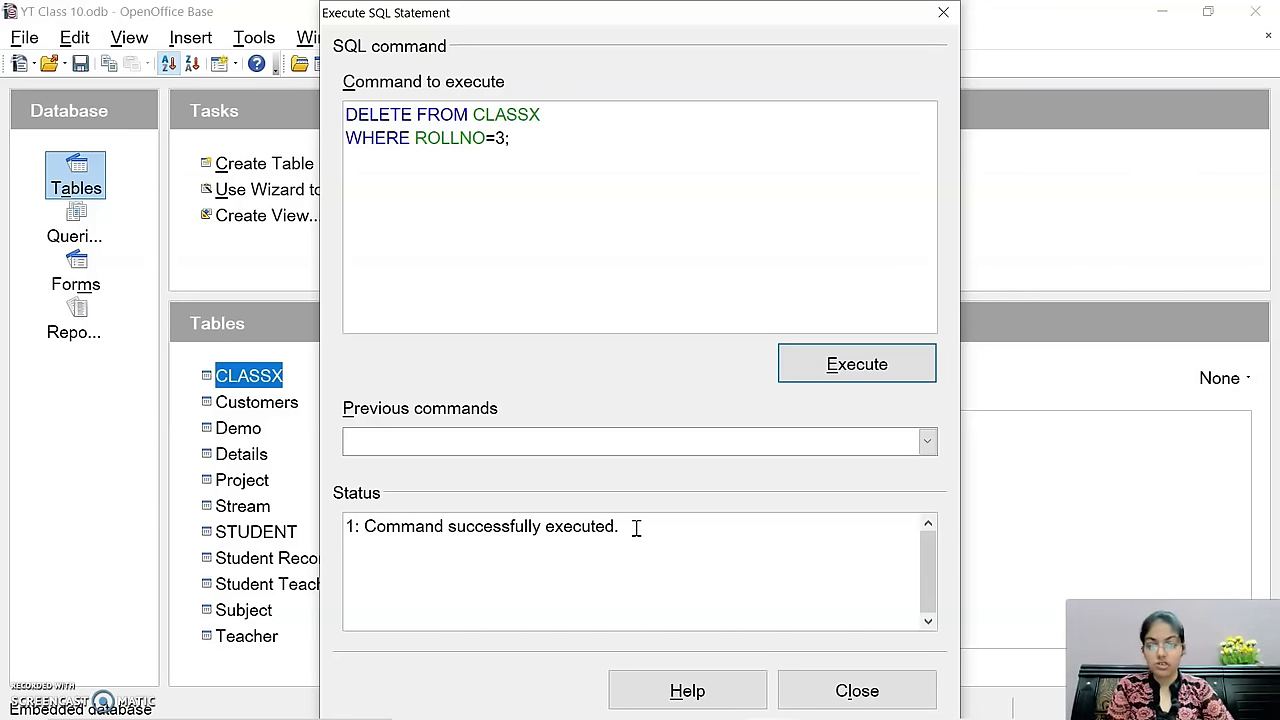
click(816, 700)
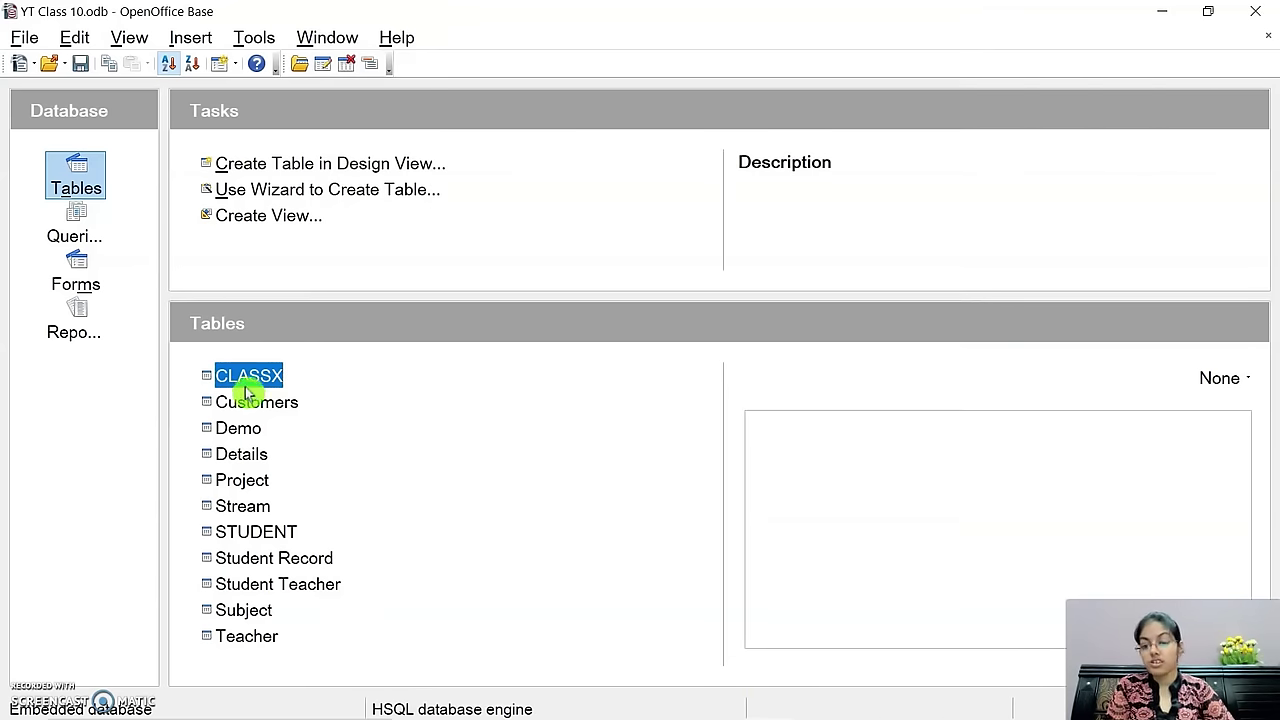
double_click(246, 385)
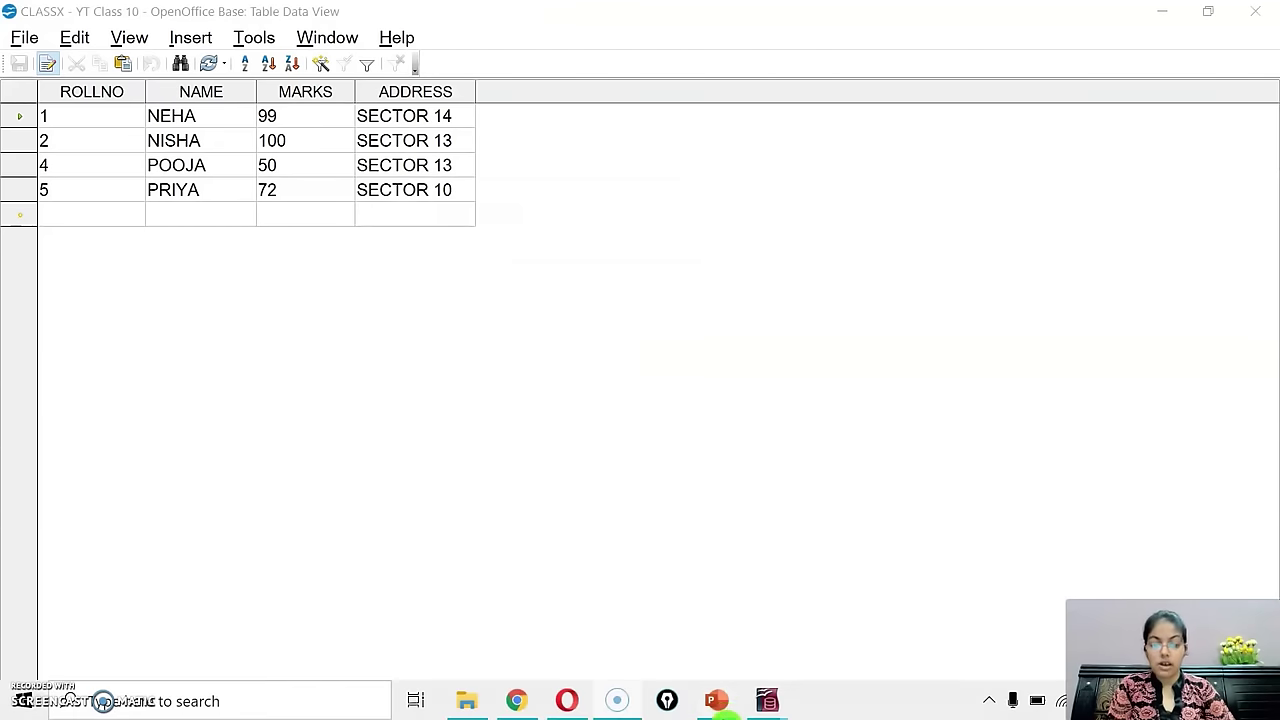
Step: Switch to the PowerPoint slide show and advance past the DELETE Command slide
click(716, 700)
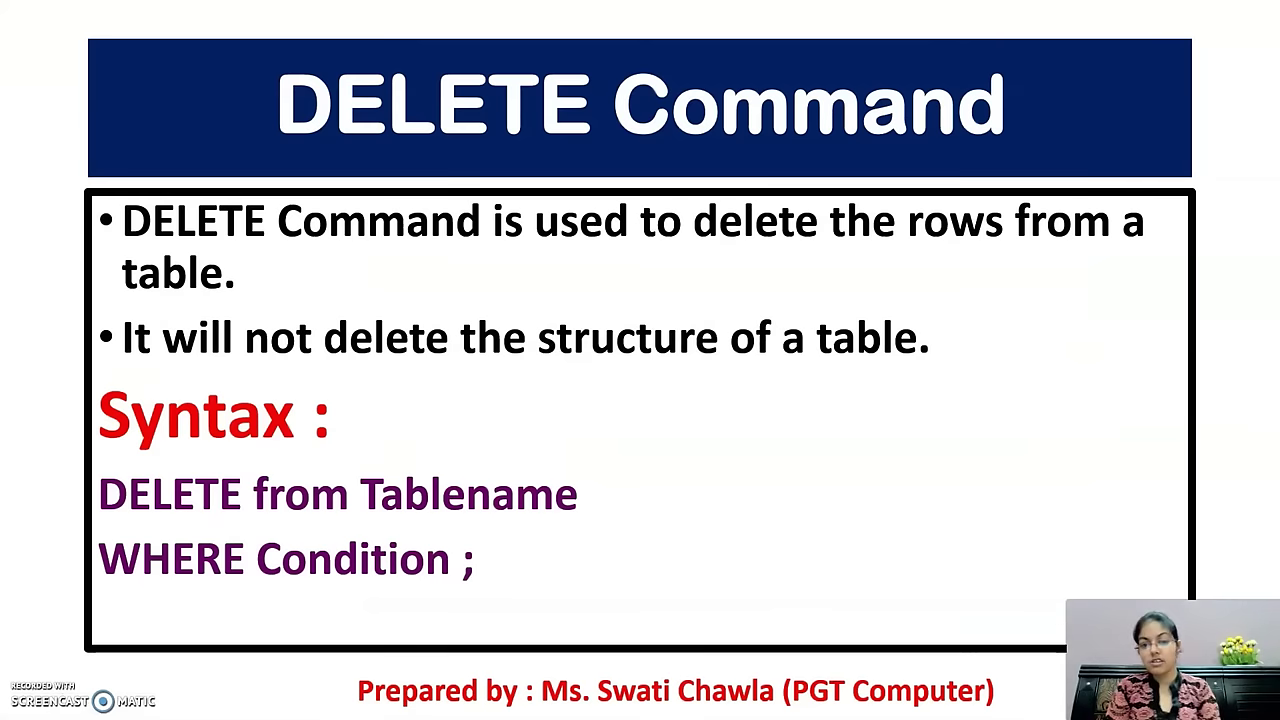
key(Page_Down)
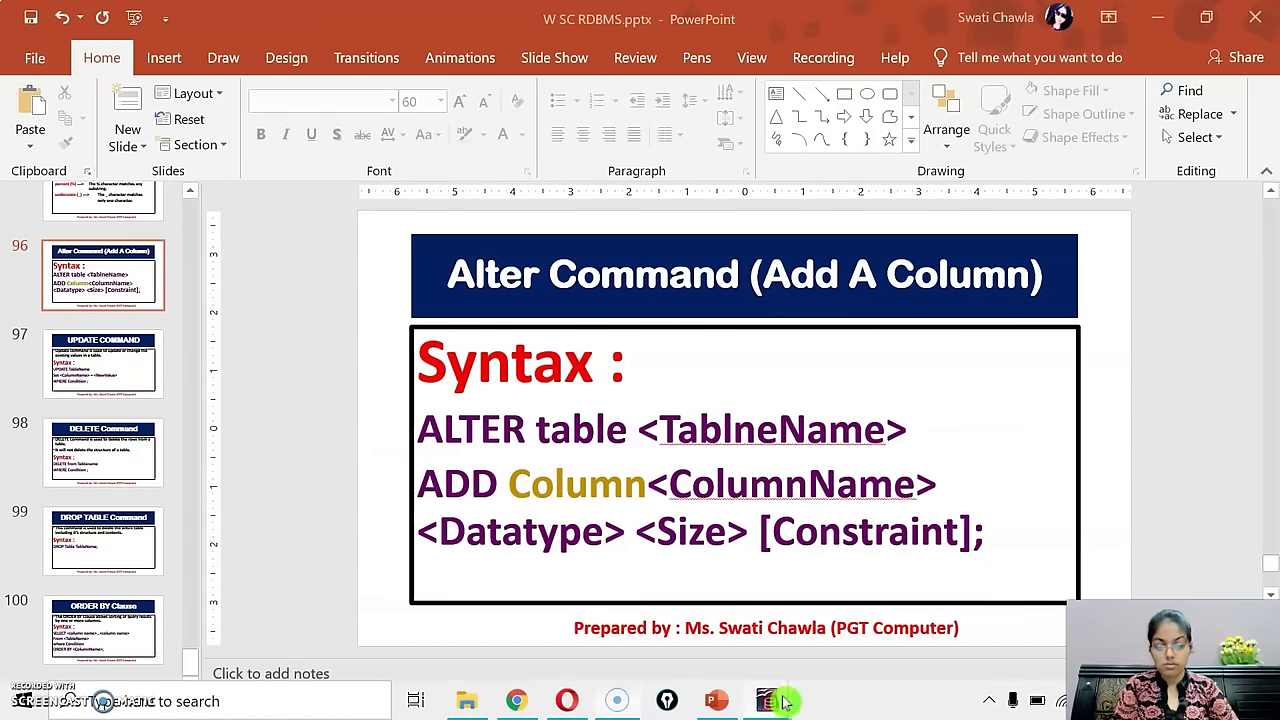
Step: Switch from PowerPoint to the YT Class 10.odb main window in OpenOffice Base
key(alt+Tab)
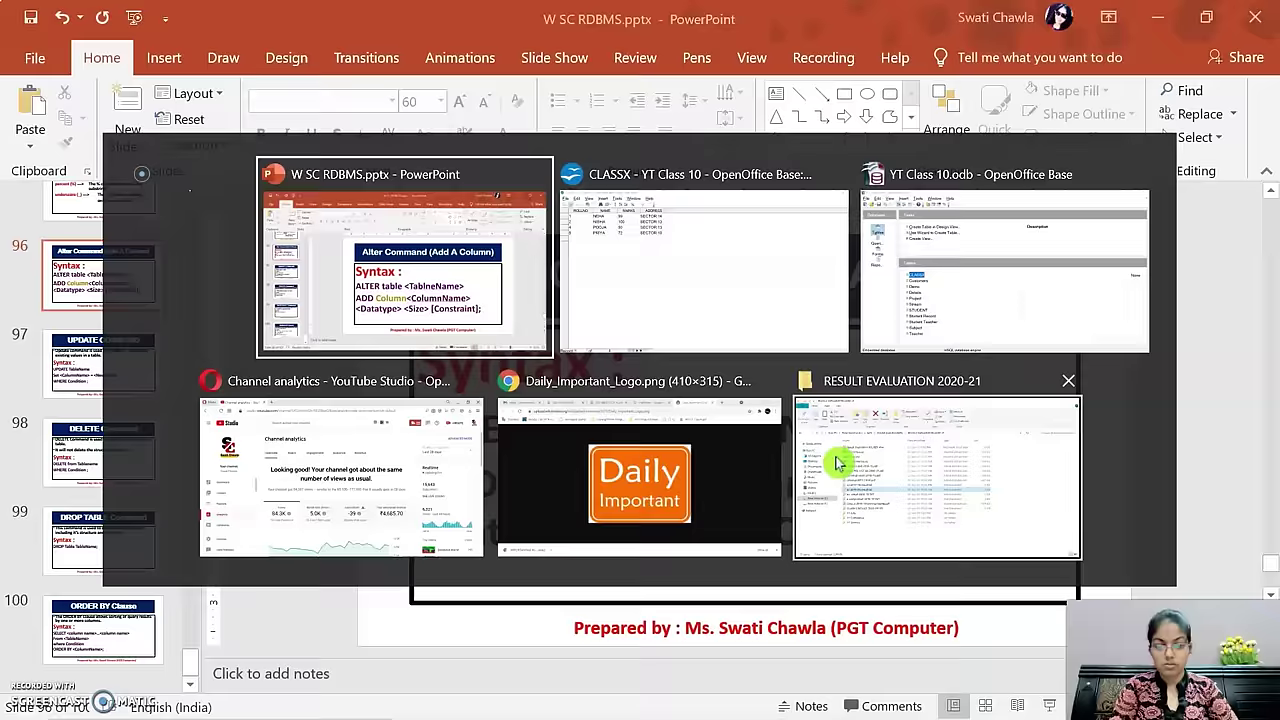
key(alt+Tab)
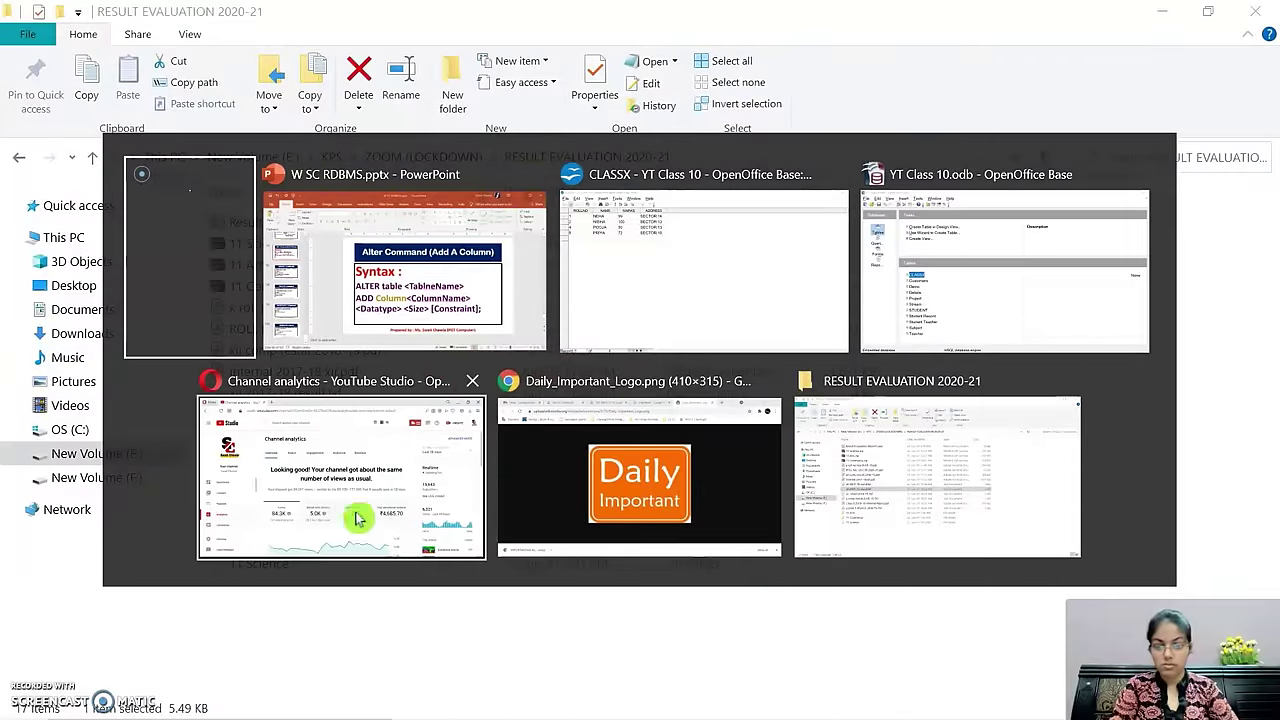
click(903, 266)
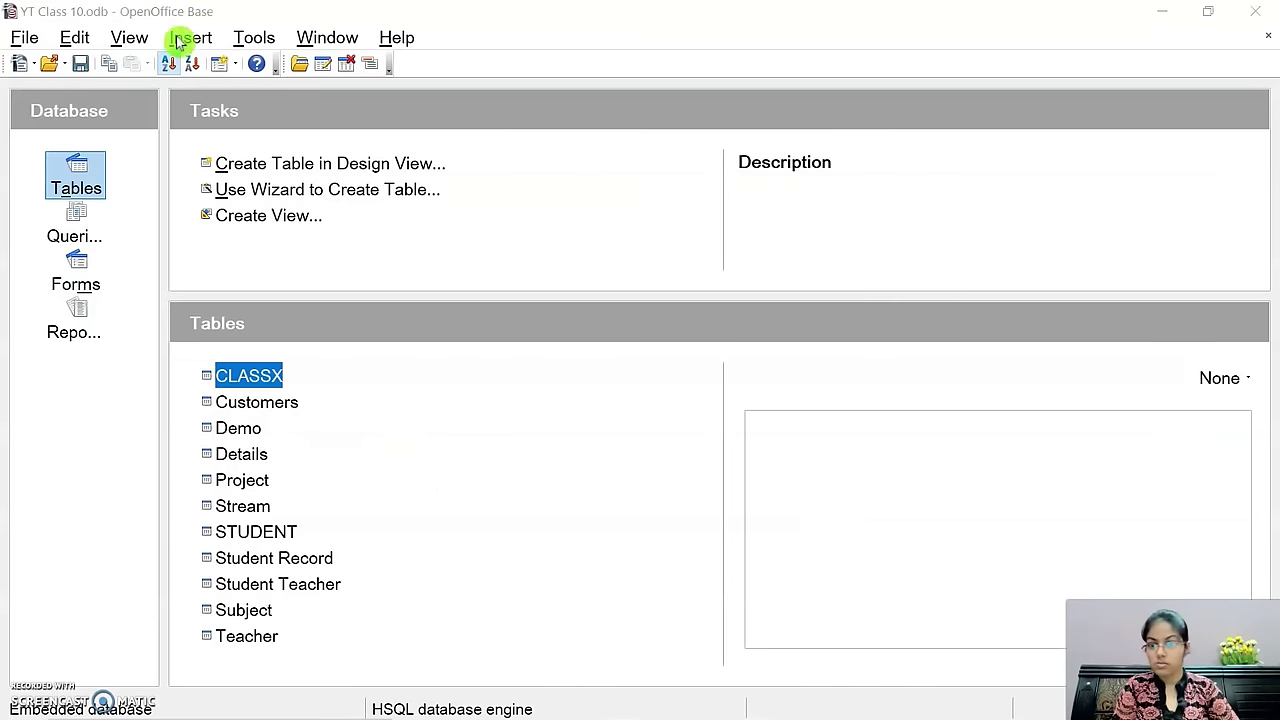
Step: Execute the SQL command ALTER TABLE CLASSX ADD COLUMN CONTACTNO INTEGER; and view the CLASSX table's data
click(238, 44)
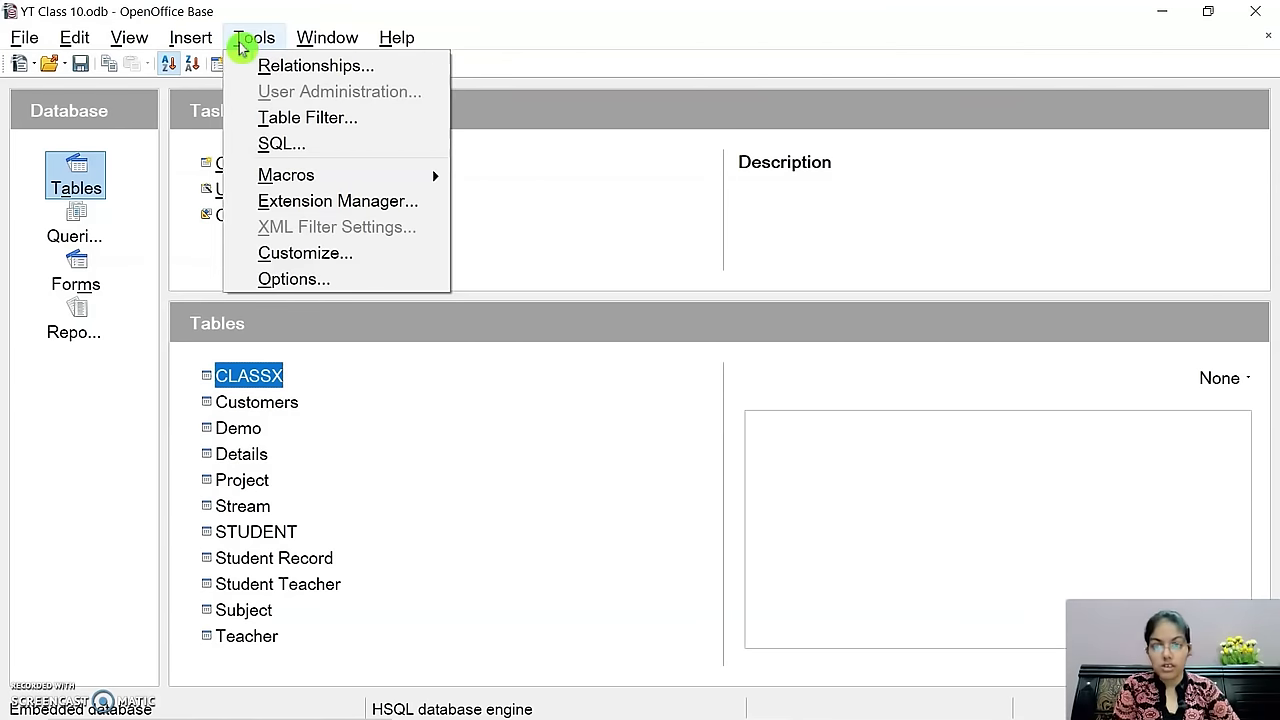
click(314, 147)
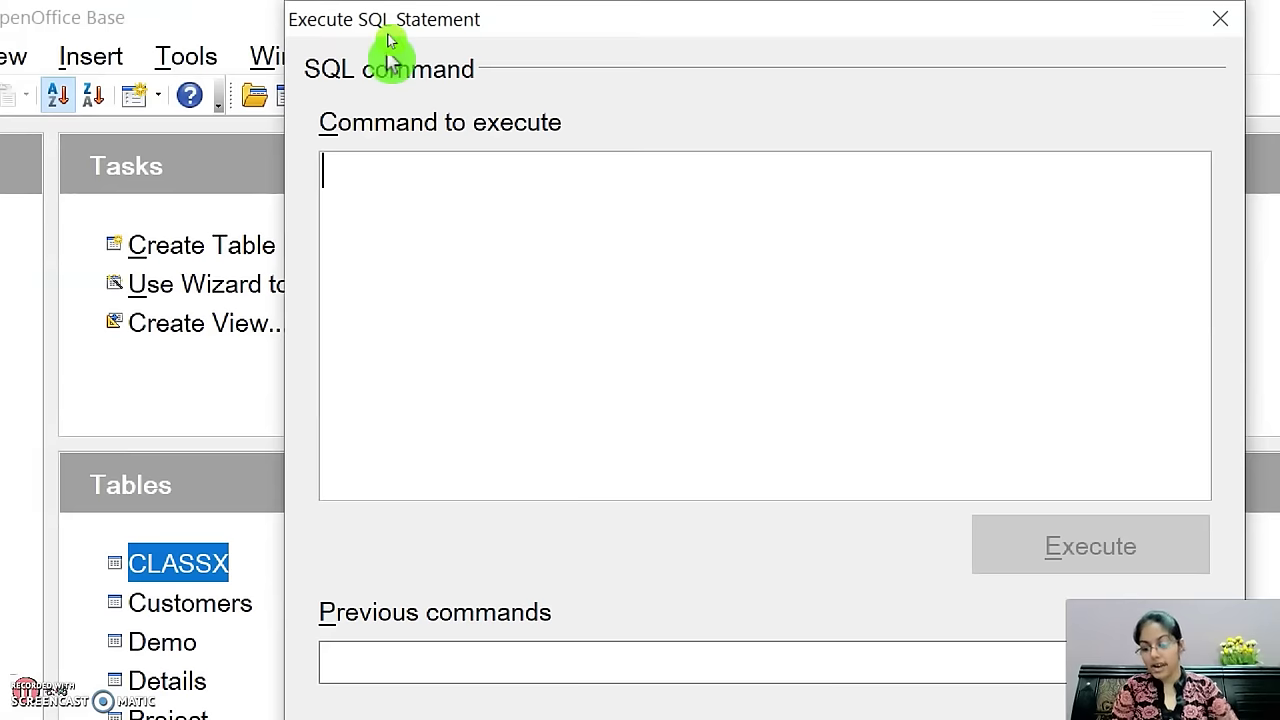
text(ALTER )
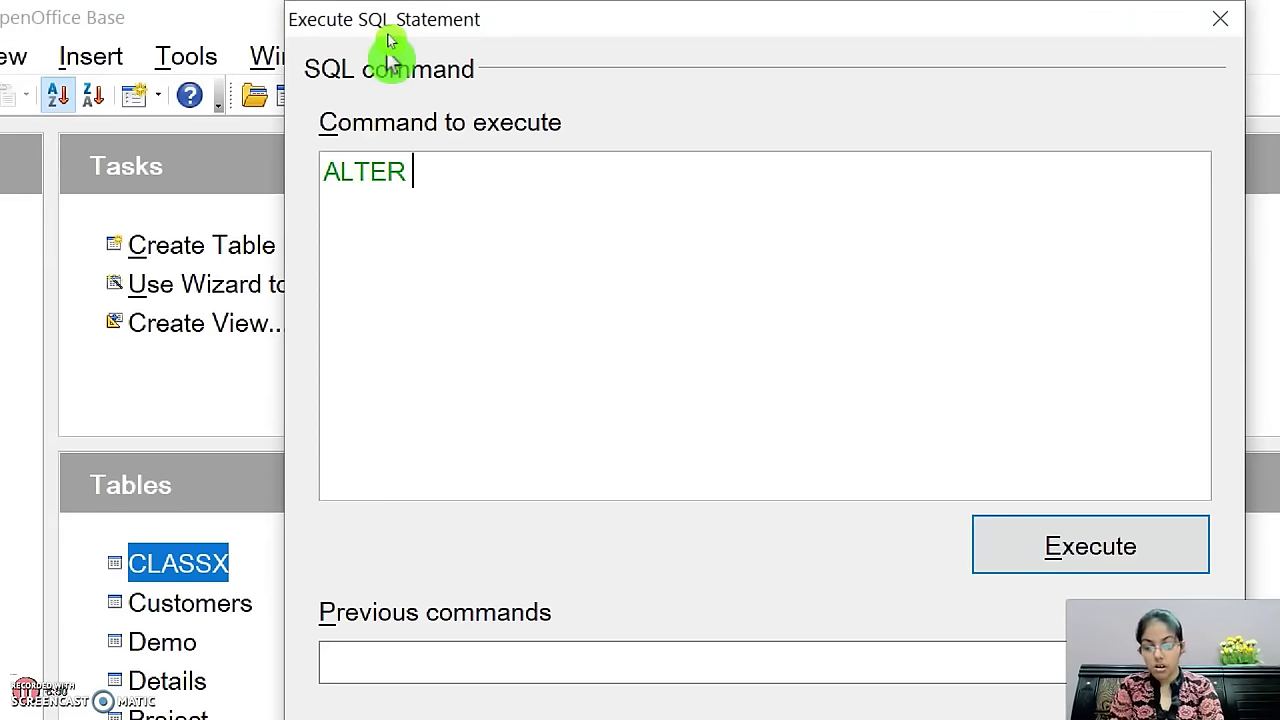
text(TABLE CLASS)
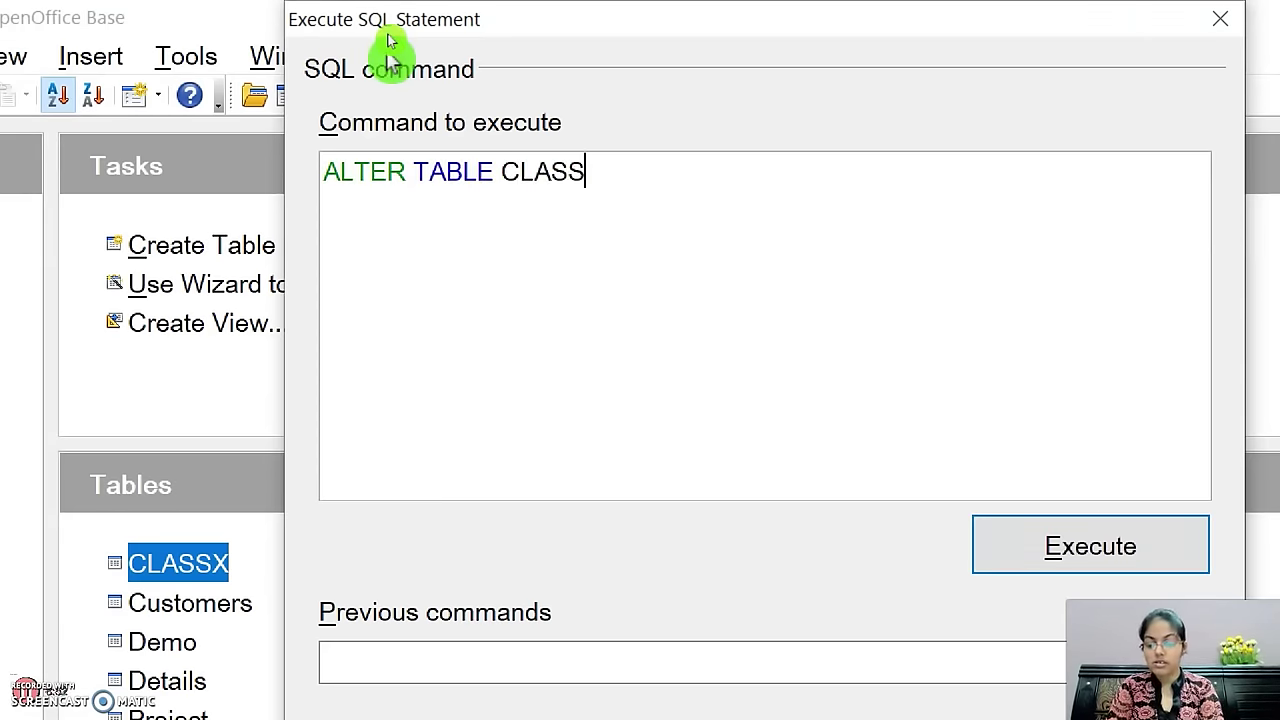
text(X)
key(Return)
text(ADD )
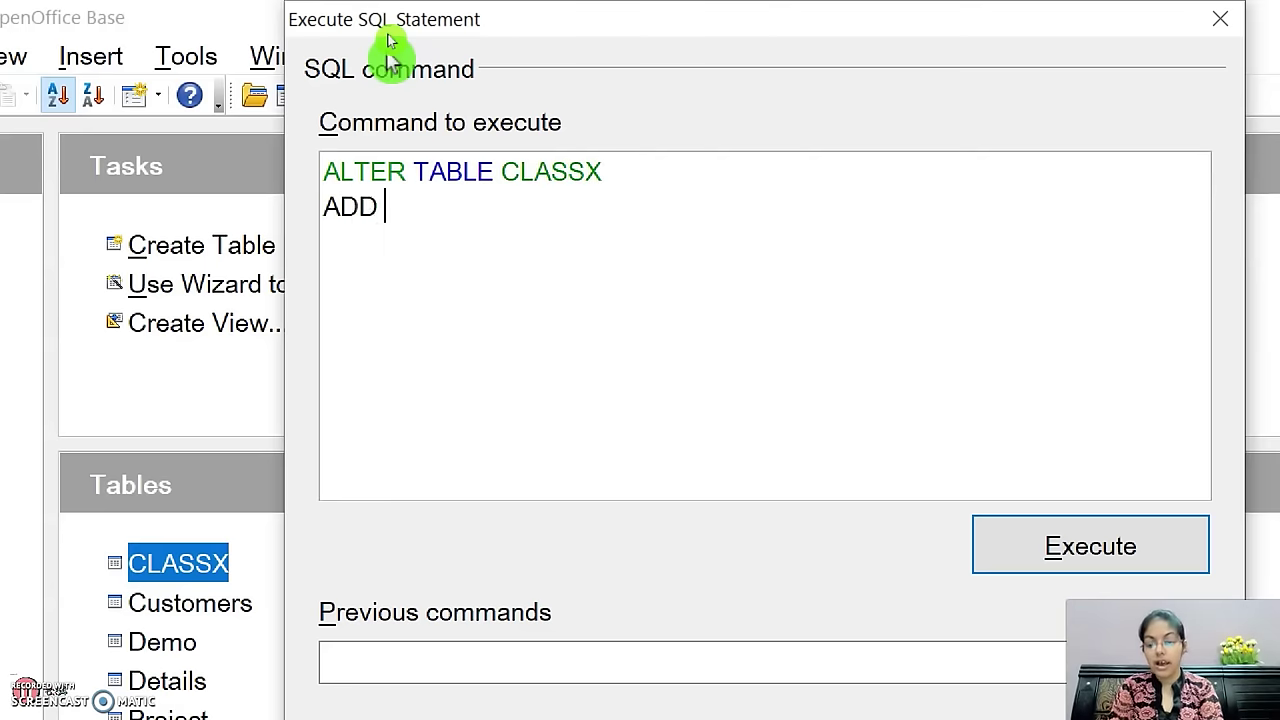
text(COLUMN)
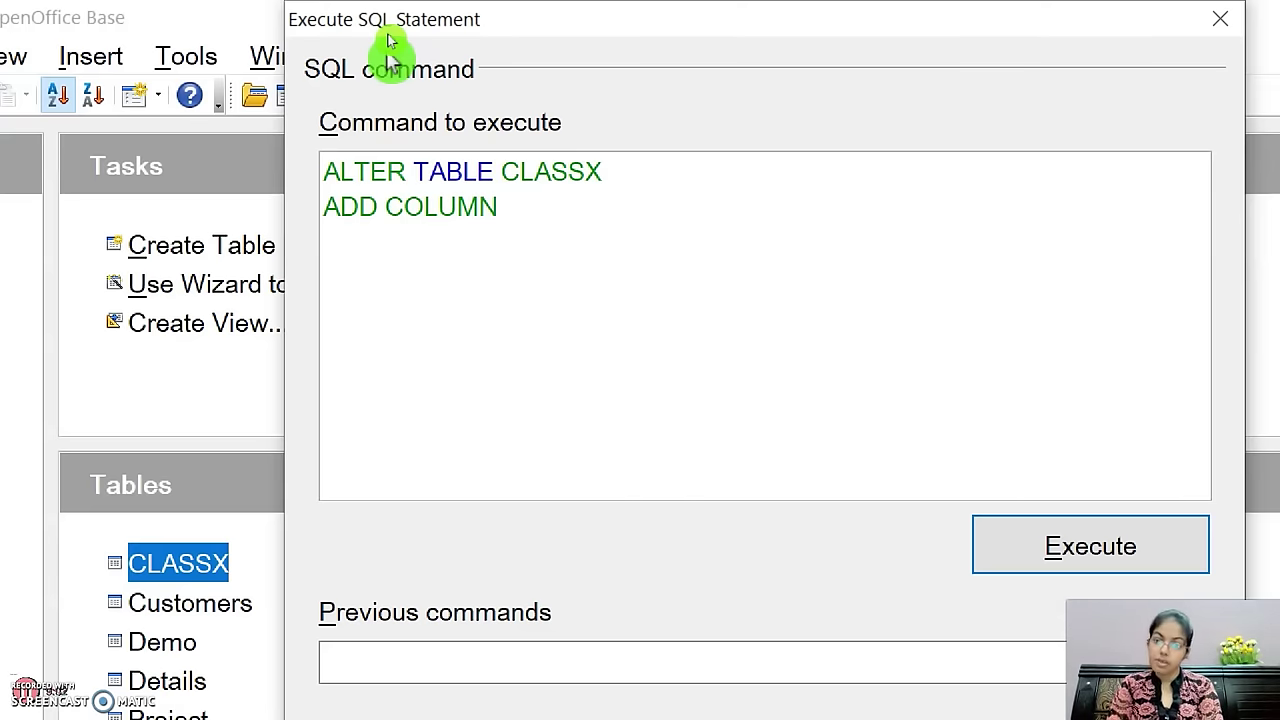
text(CONTACT)
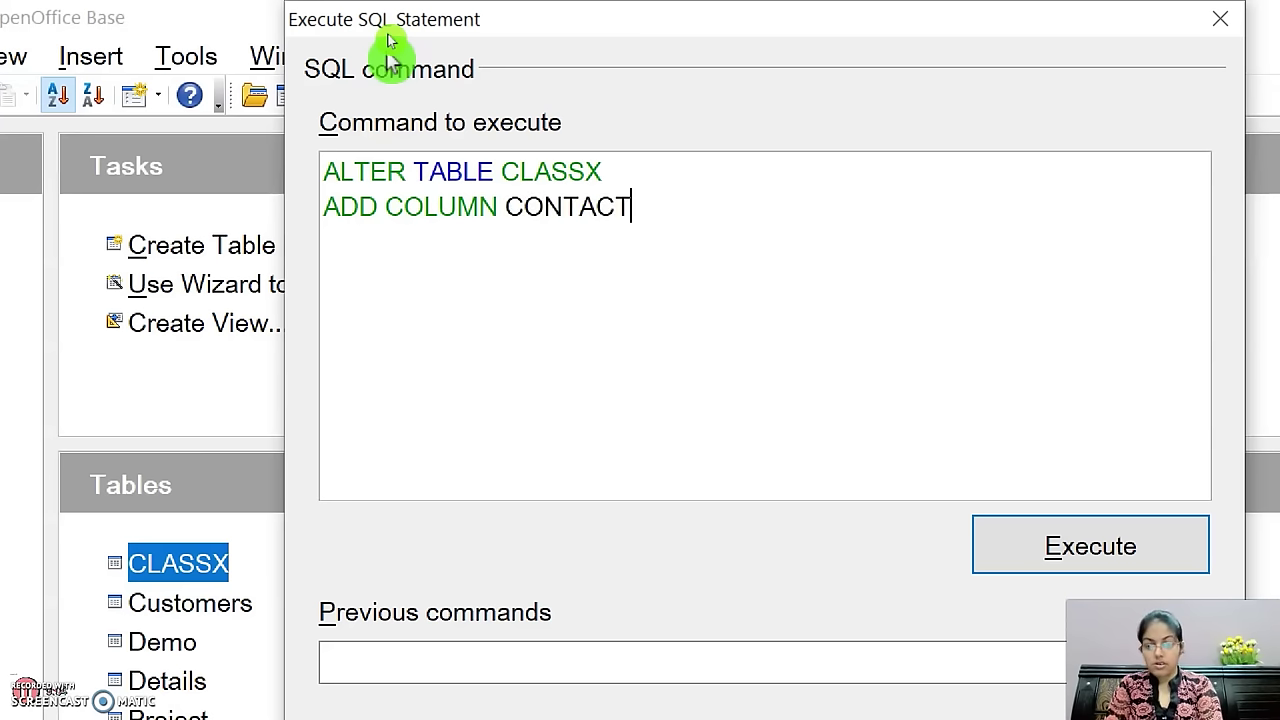
text(NO)
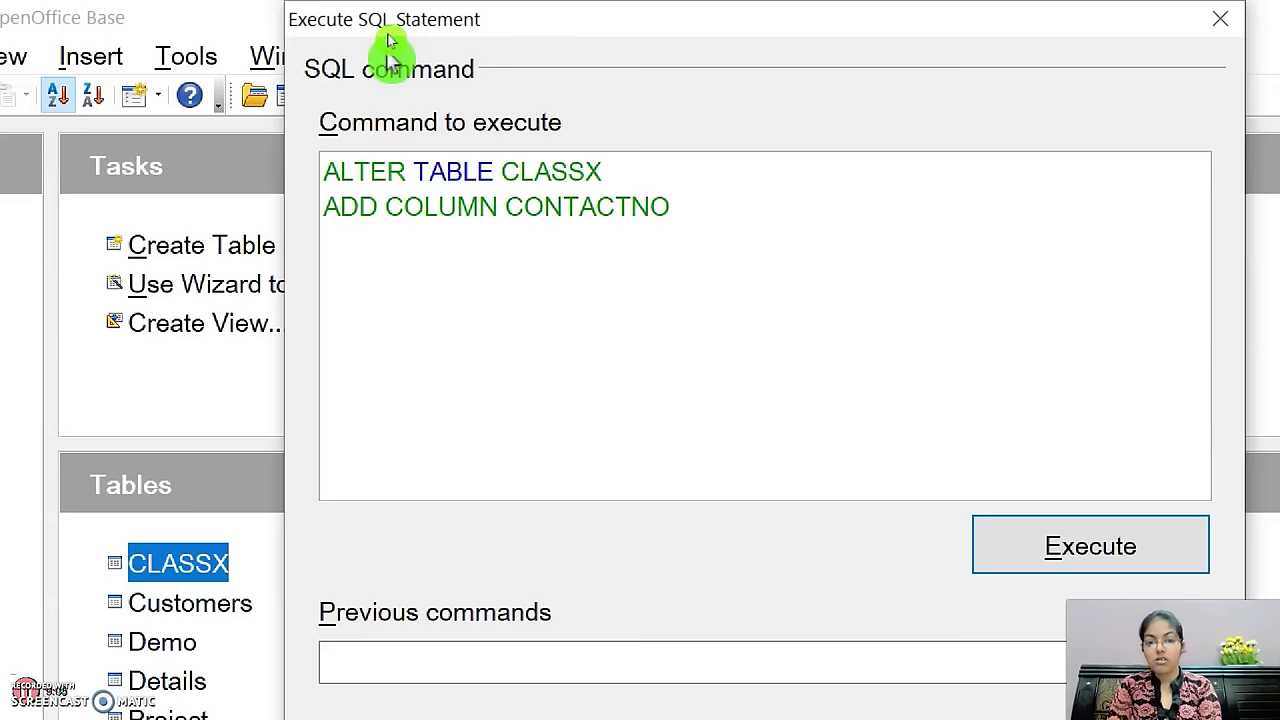
text( INTEGER;)
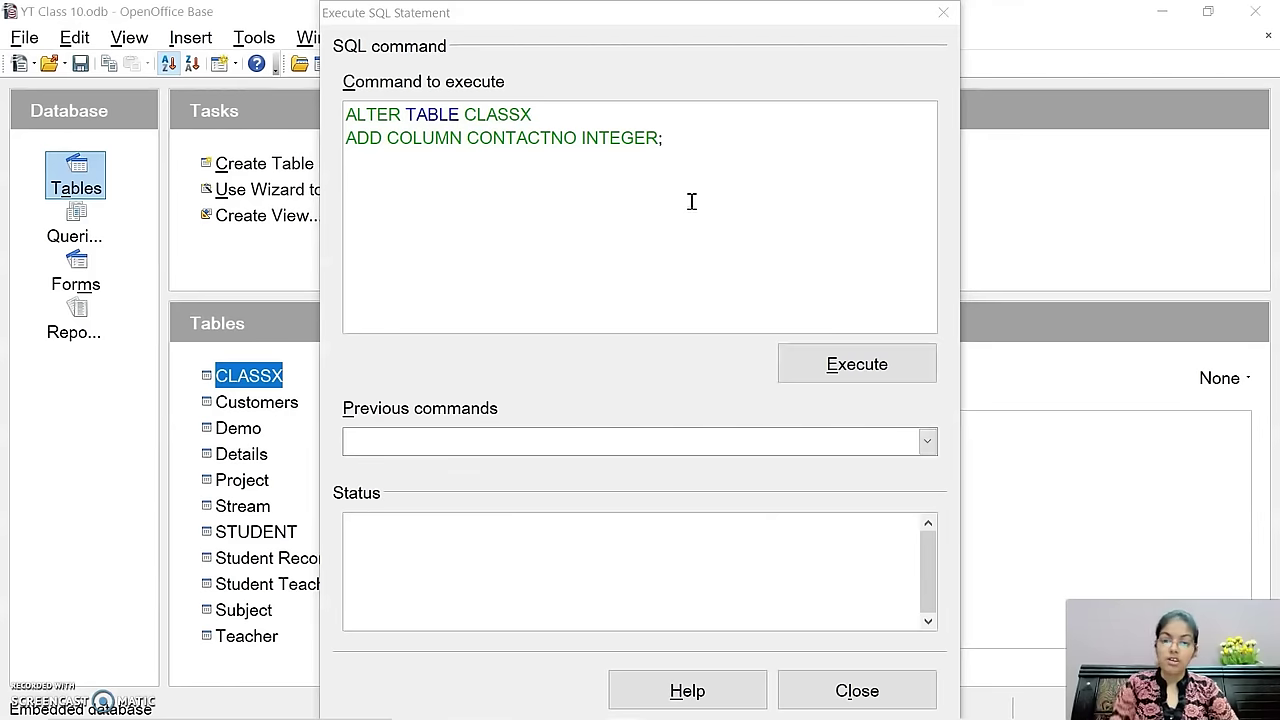
click(1062, 548)
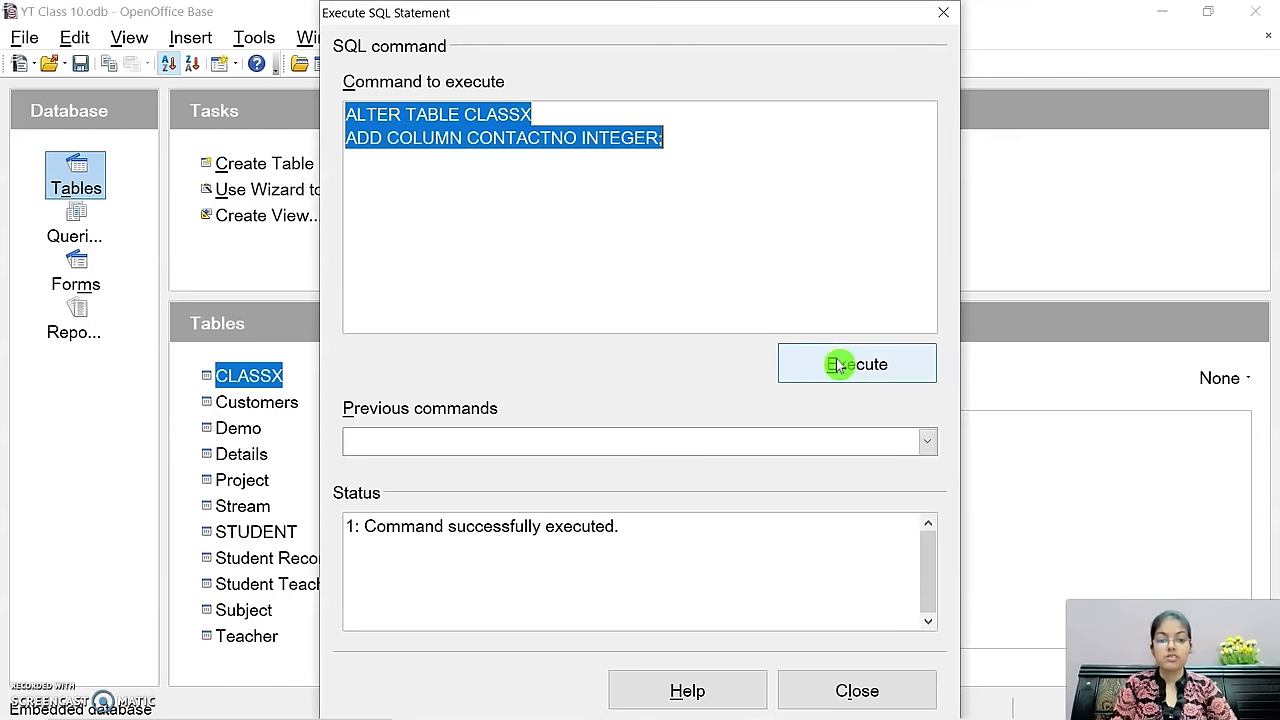
click(849, 689)
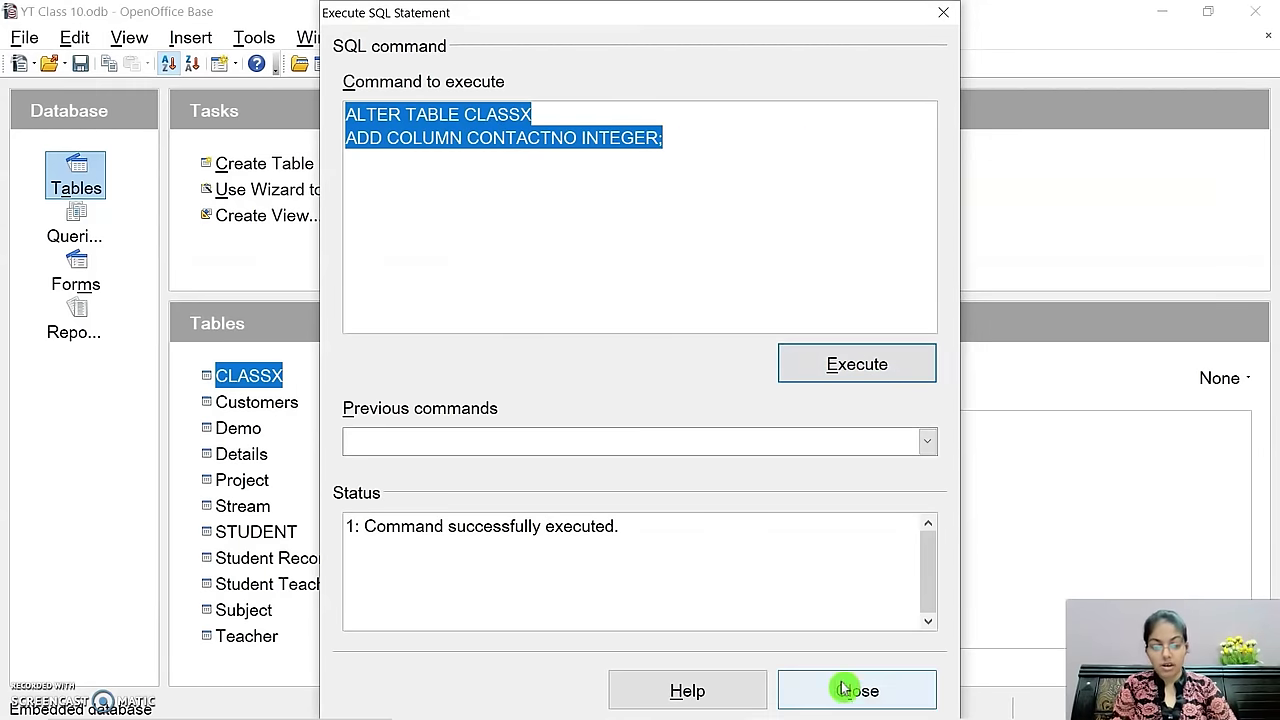
double_click(263, 381)
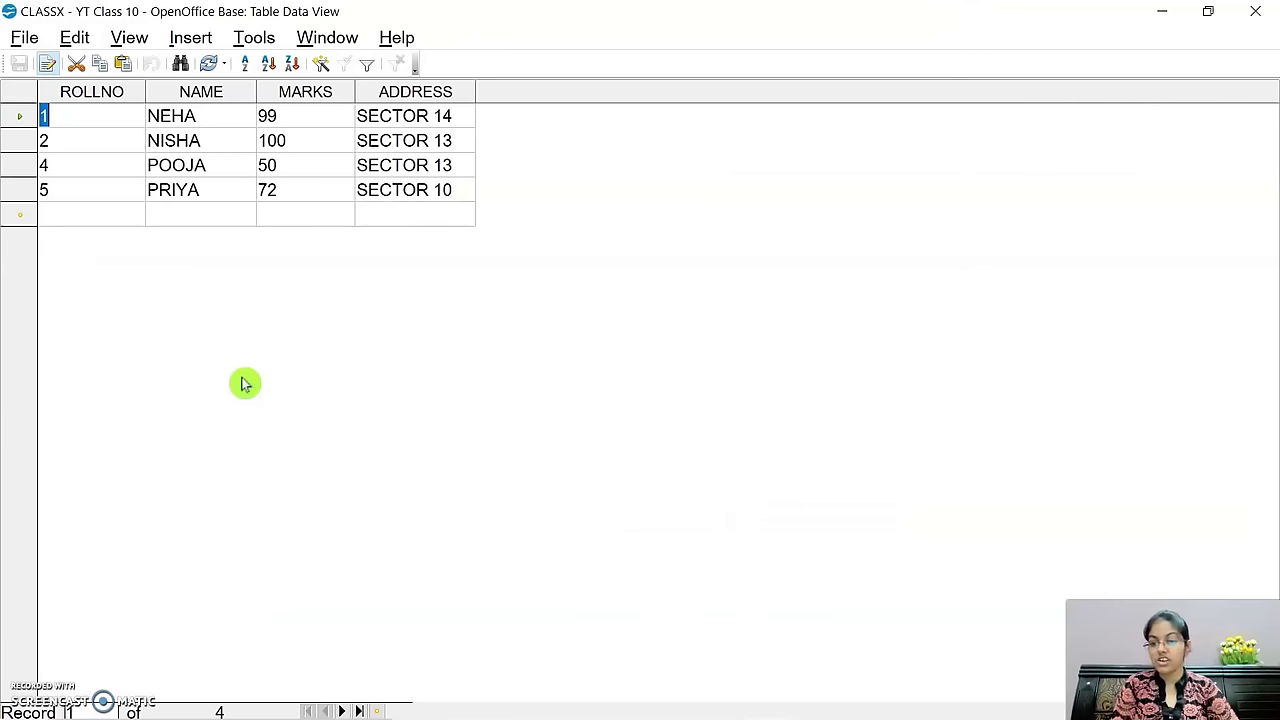
click(1256, 12)
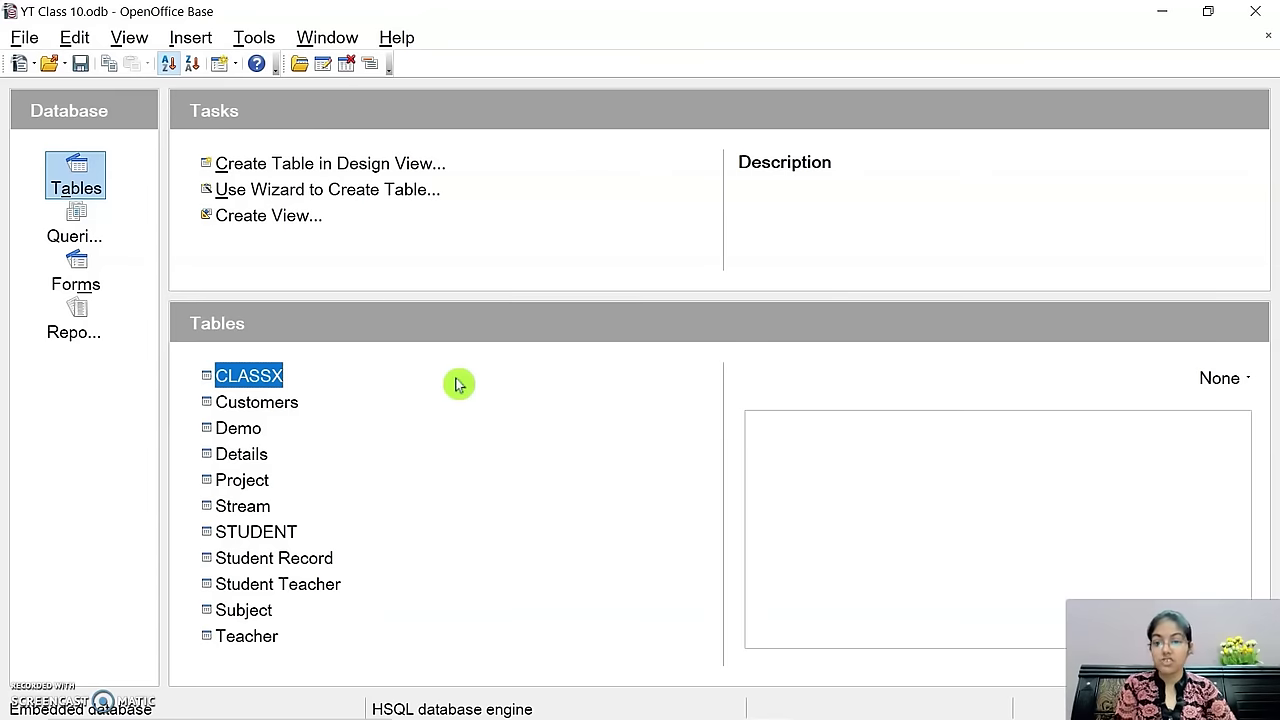
Step: Close the database, reopen the existing YT Class 10 database, and open the CLASSX table's data
click(328, 40)
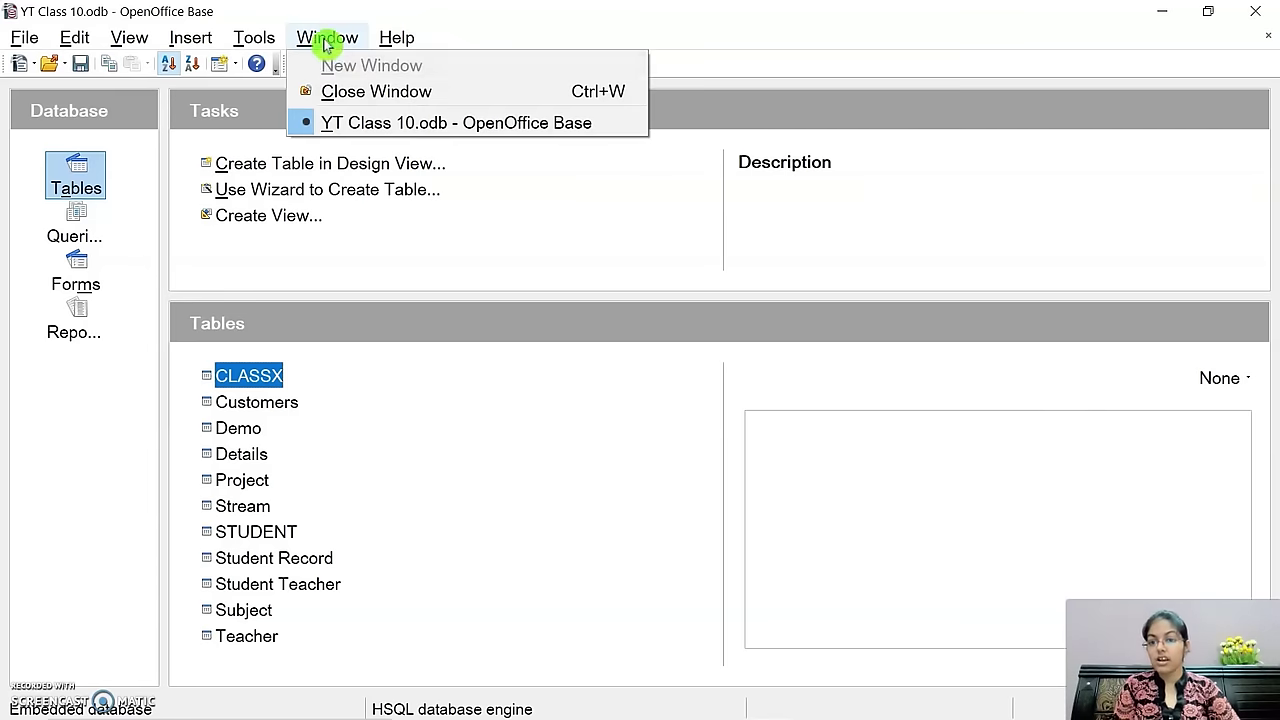
click(332, 93)
click(578, 413)
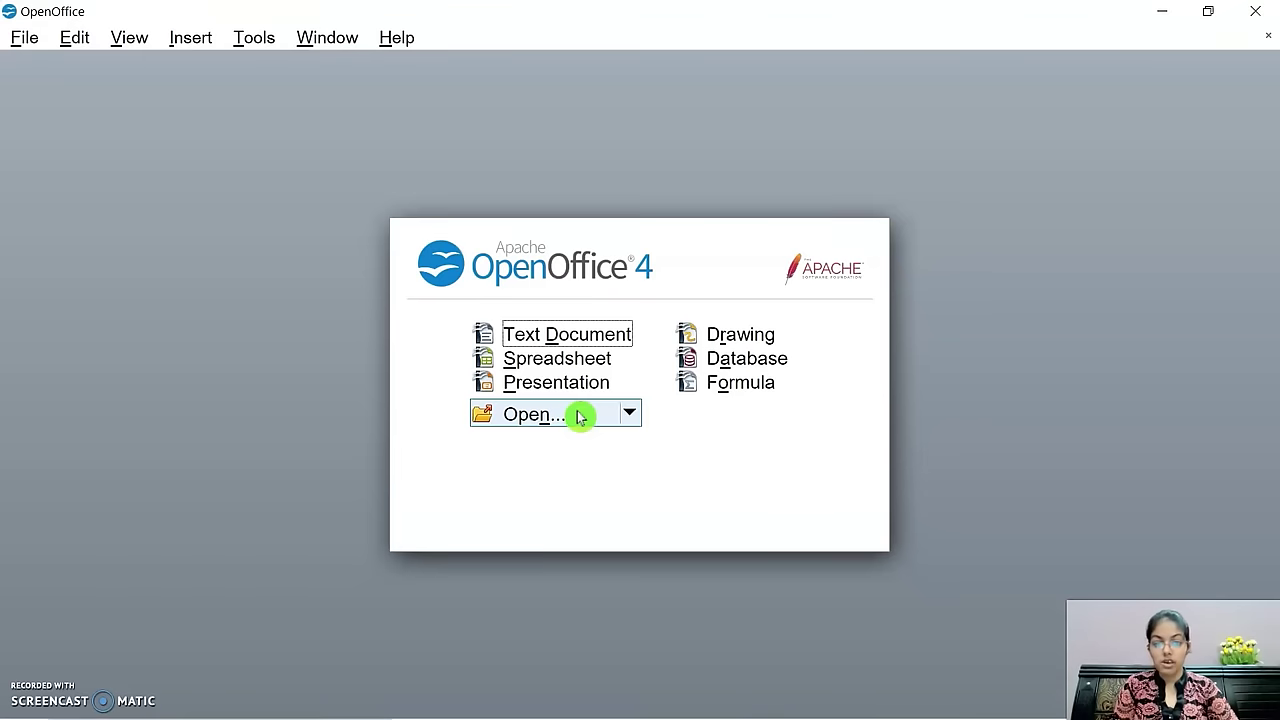
click(729, 360)
click(606, 329)
click(862, 686)
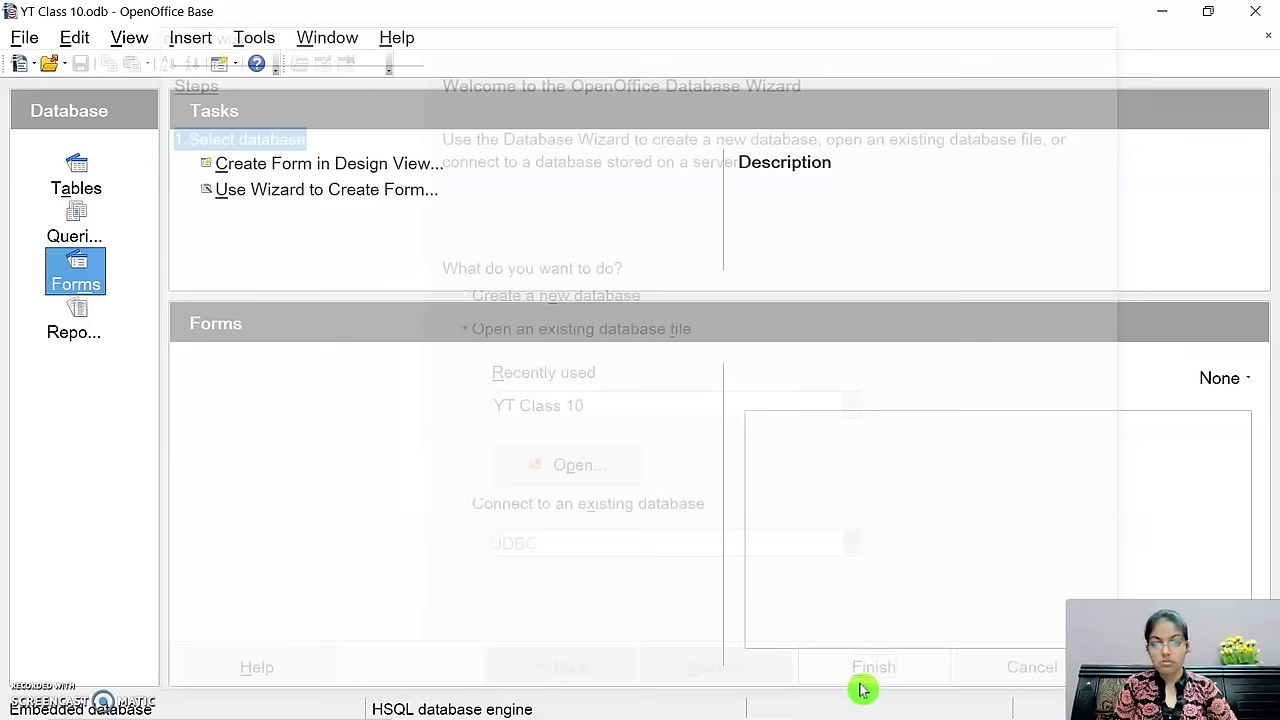
click(77, 168)
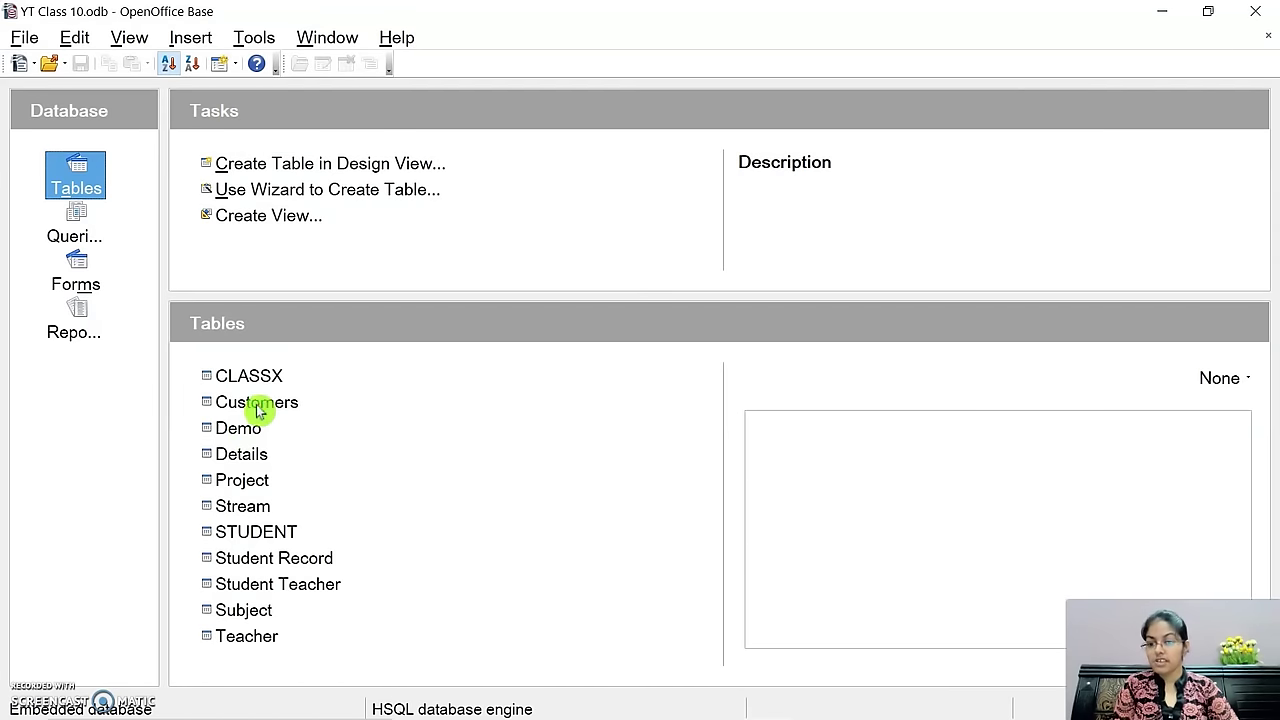
double_click(252, 375)
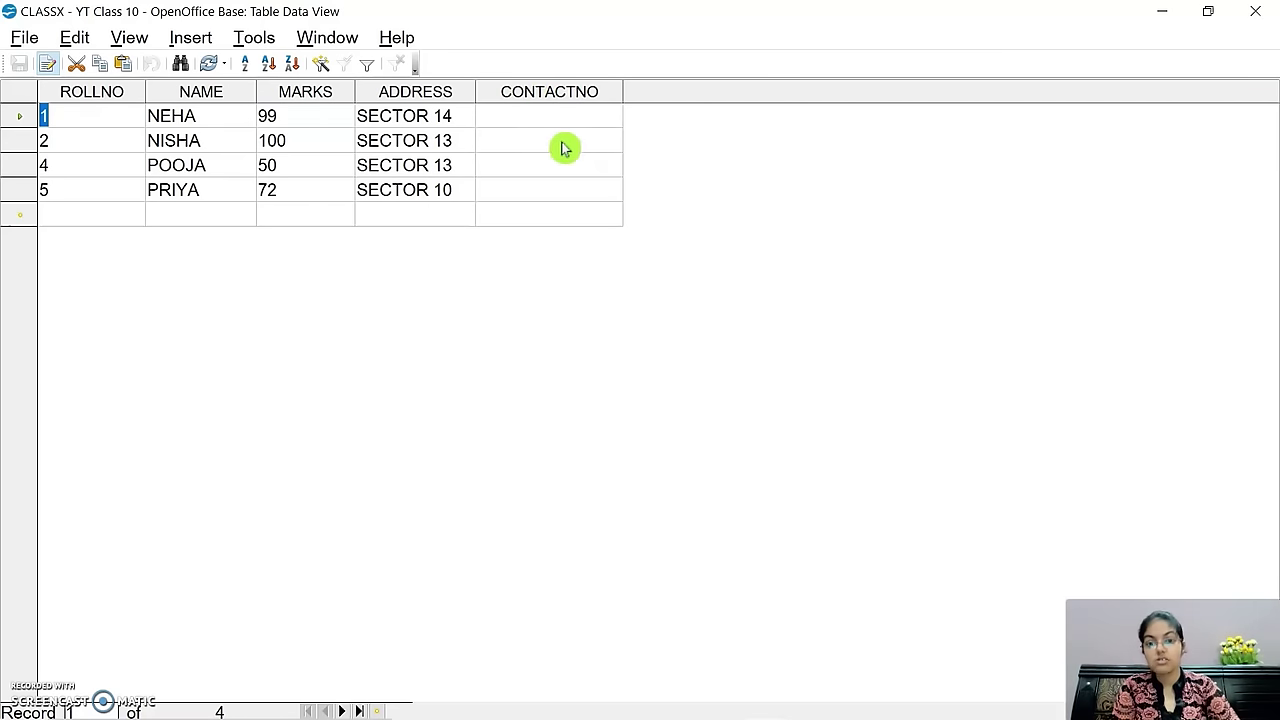
Step: Write an SQL statement starting UPDATE CLASSX that sets CONTACTNO to a six-digit contact number
click(1255, 11)
click(312, 45)
mouse_move(266, 40)
click(276, 142)
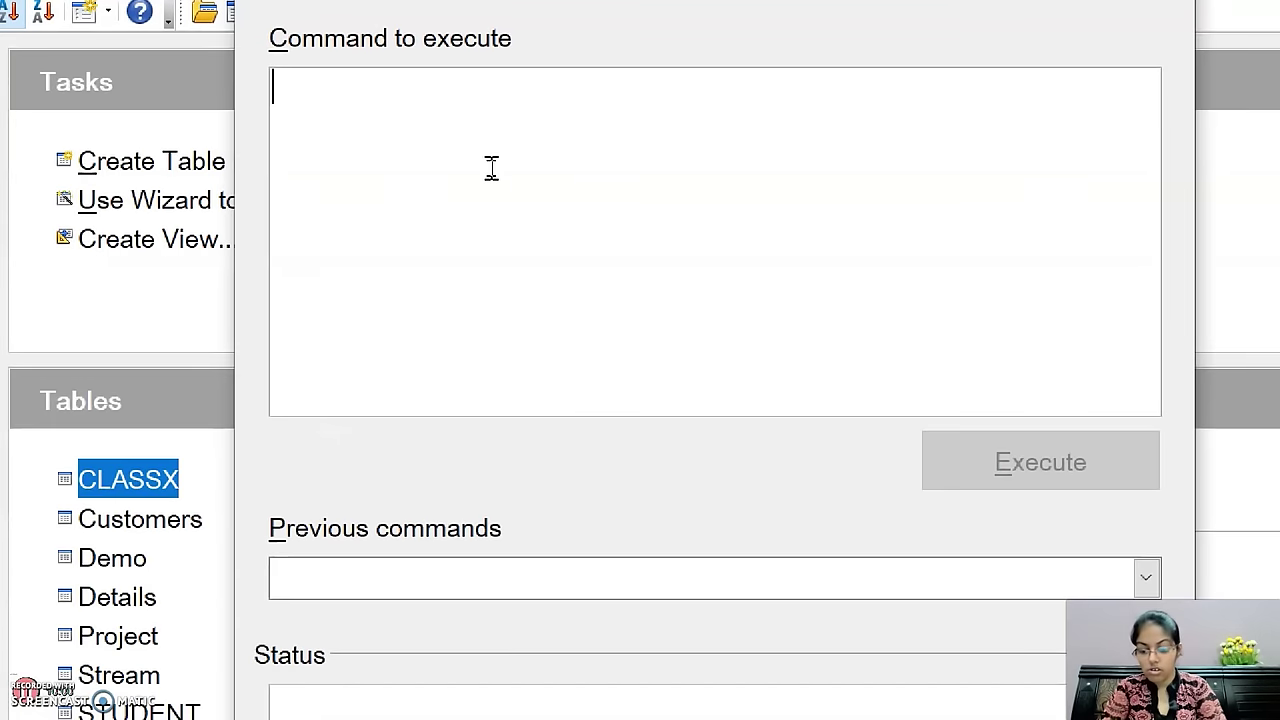
text(UPDATE )
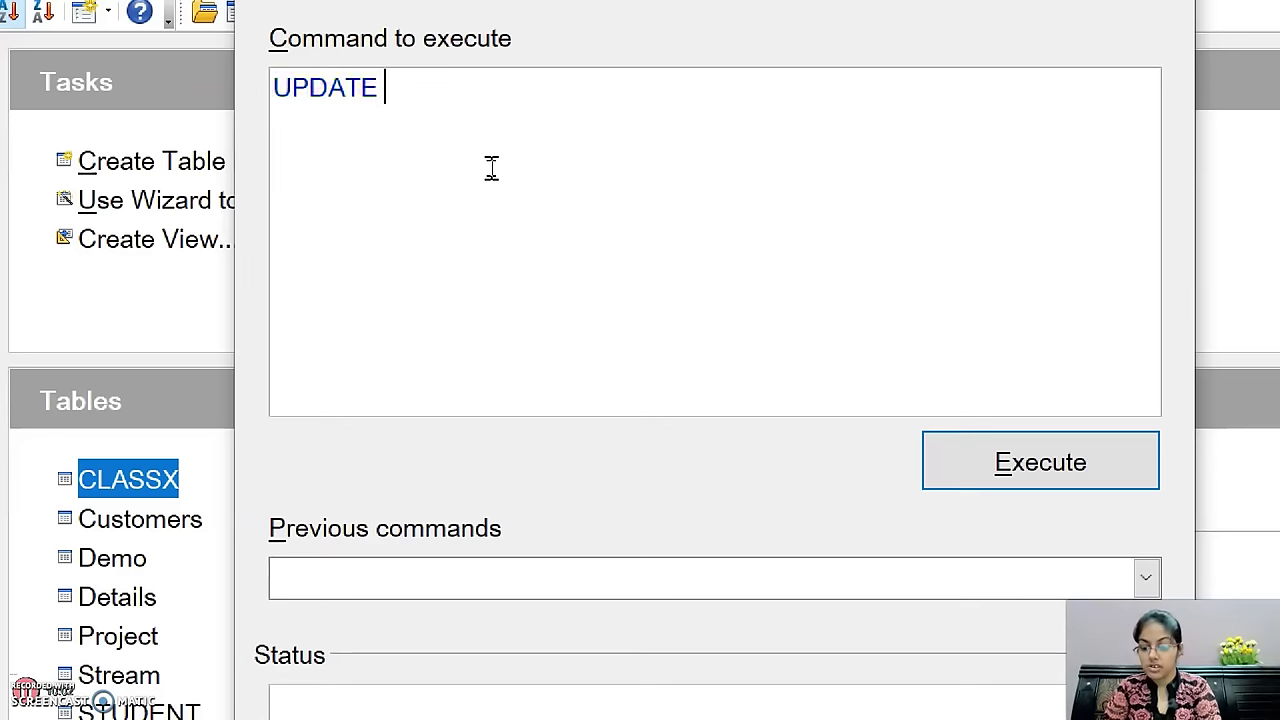
text(CLASSX)
key(Return)
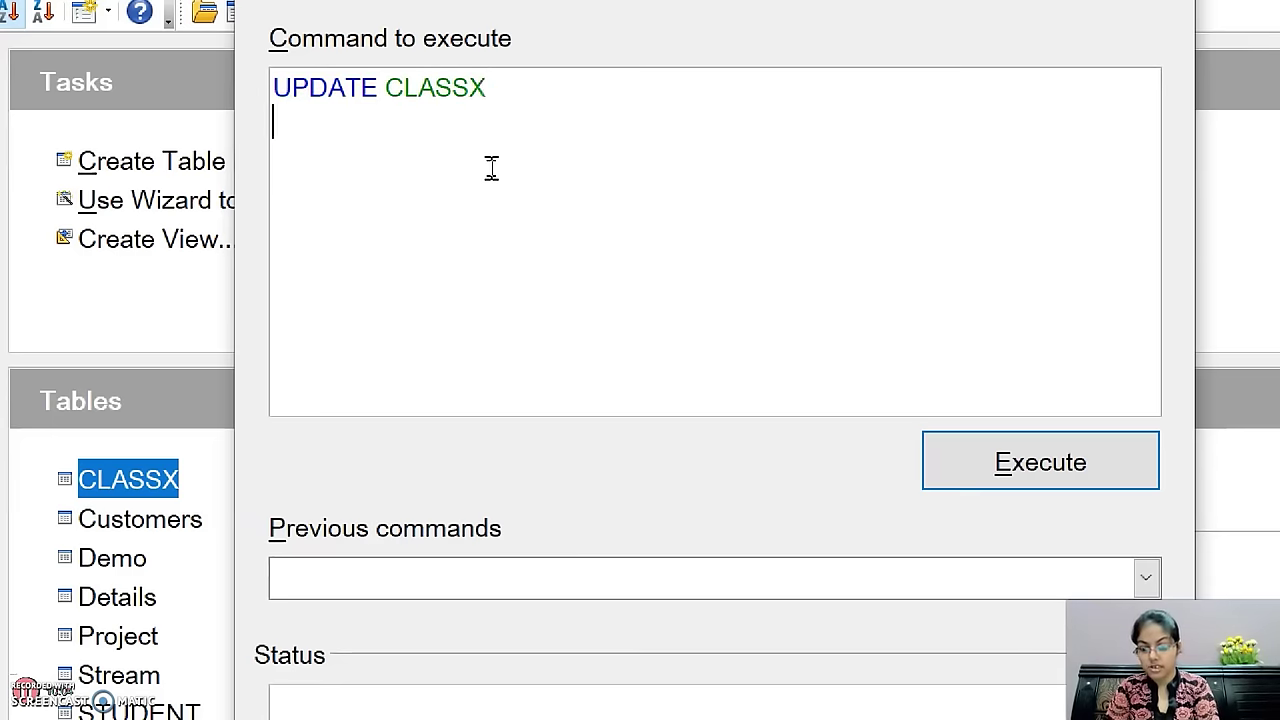
text(SET C)
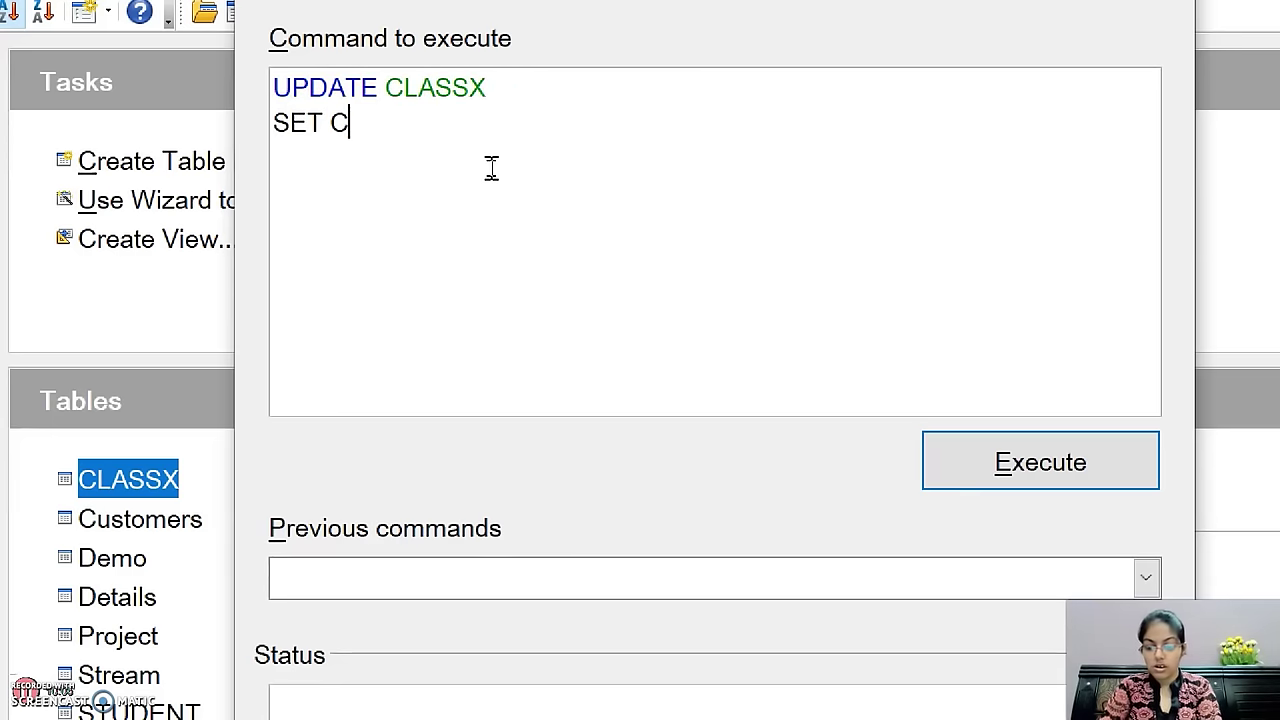
text(ONTACTN)
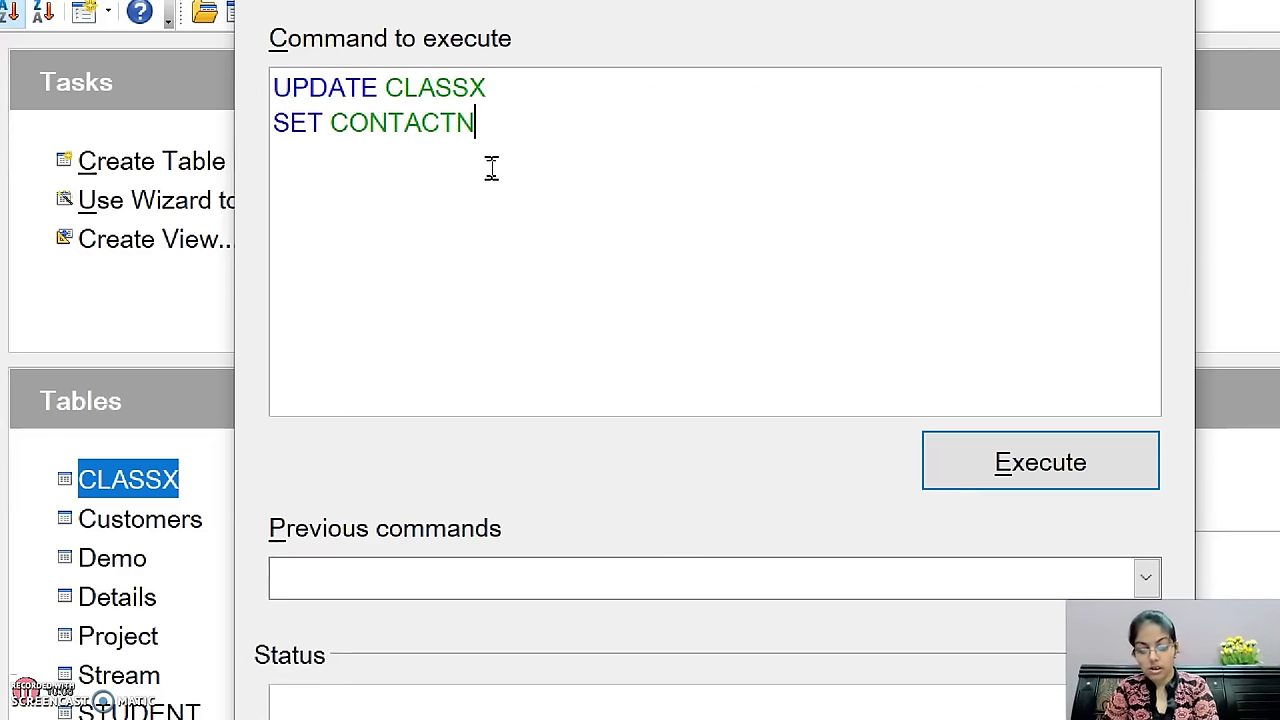
text(O=)
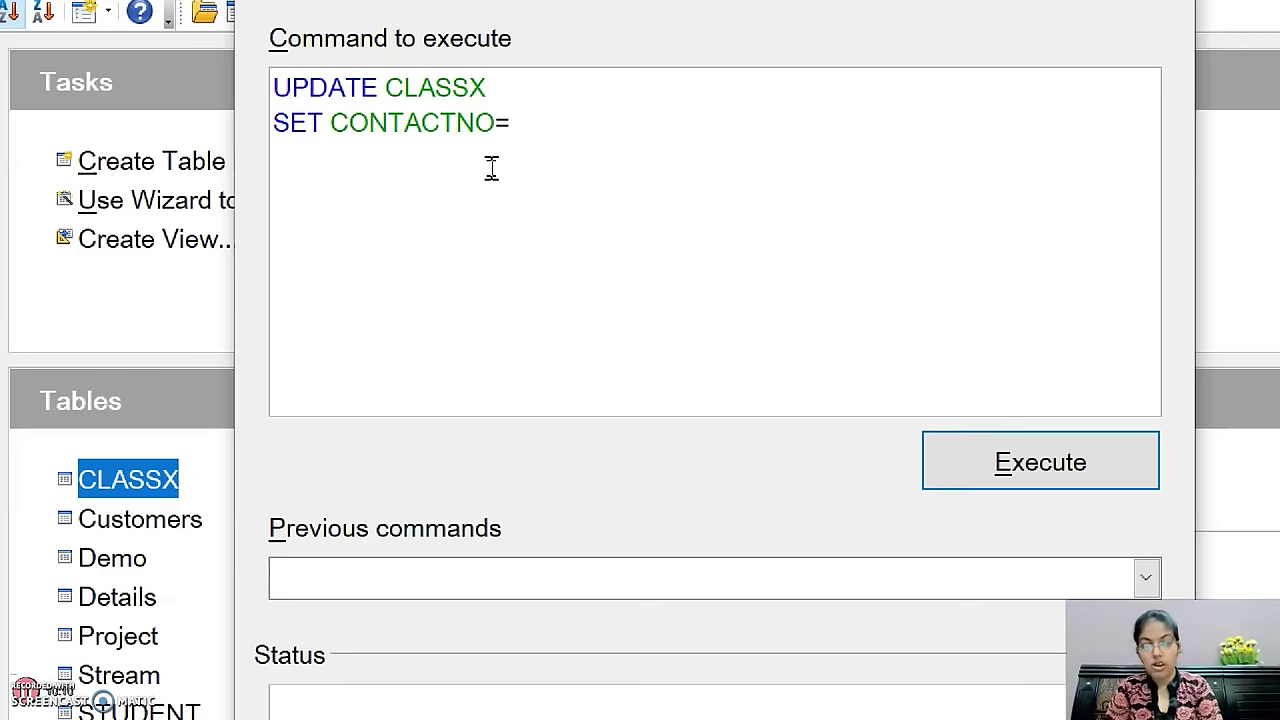
text(748512)
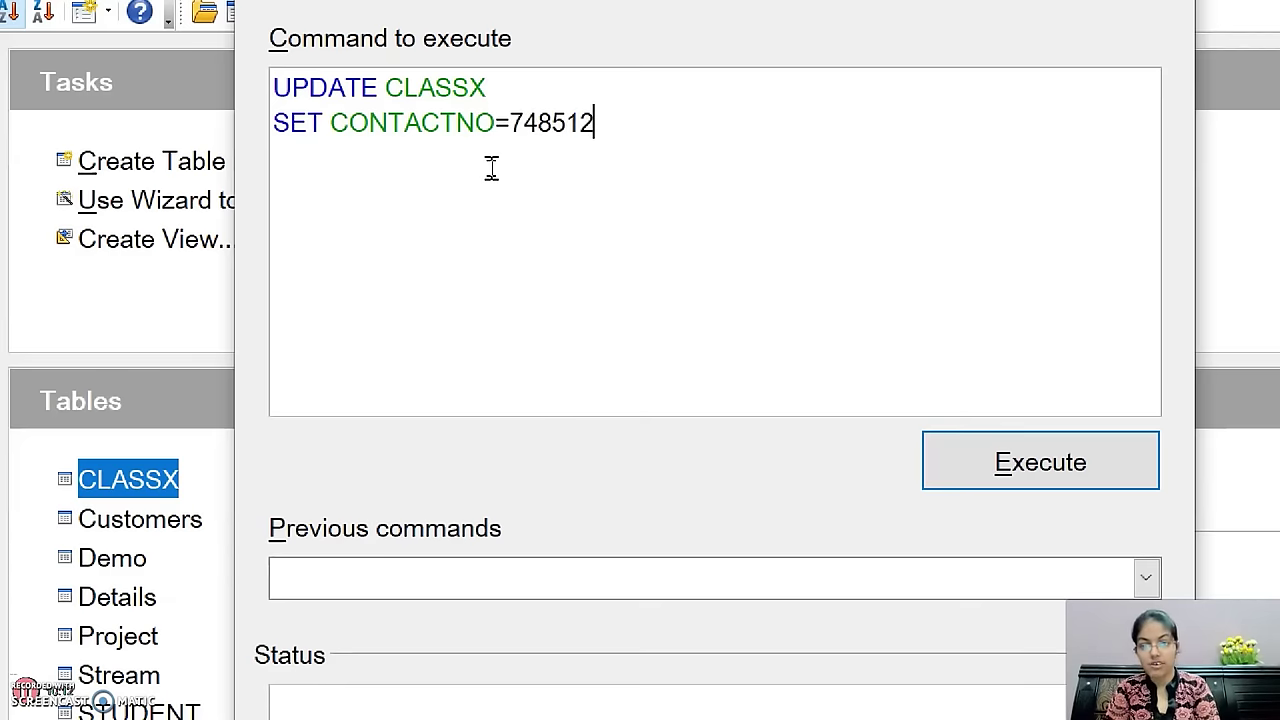
key(Return)
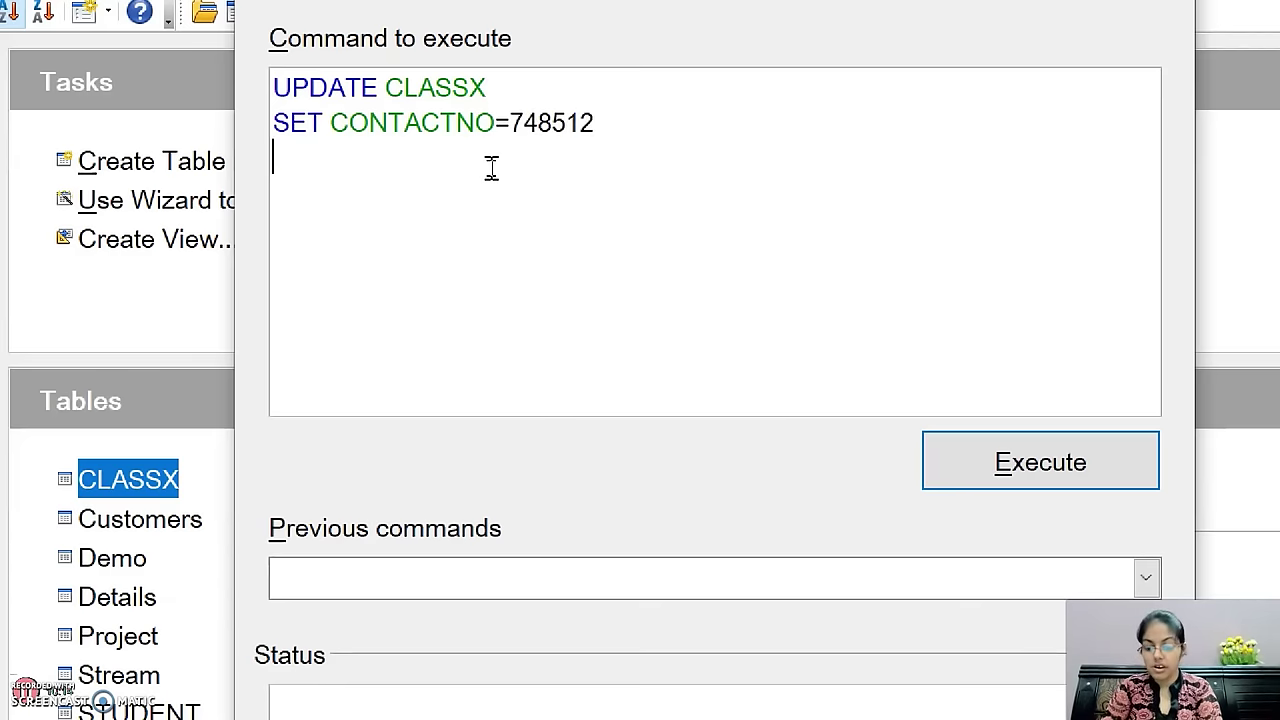
Step: Complete the UPDATE statement with WHERE ROLLNO=1; and execute it
text(WHERE)
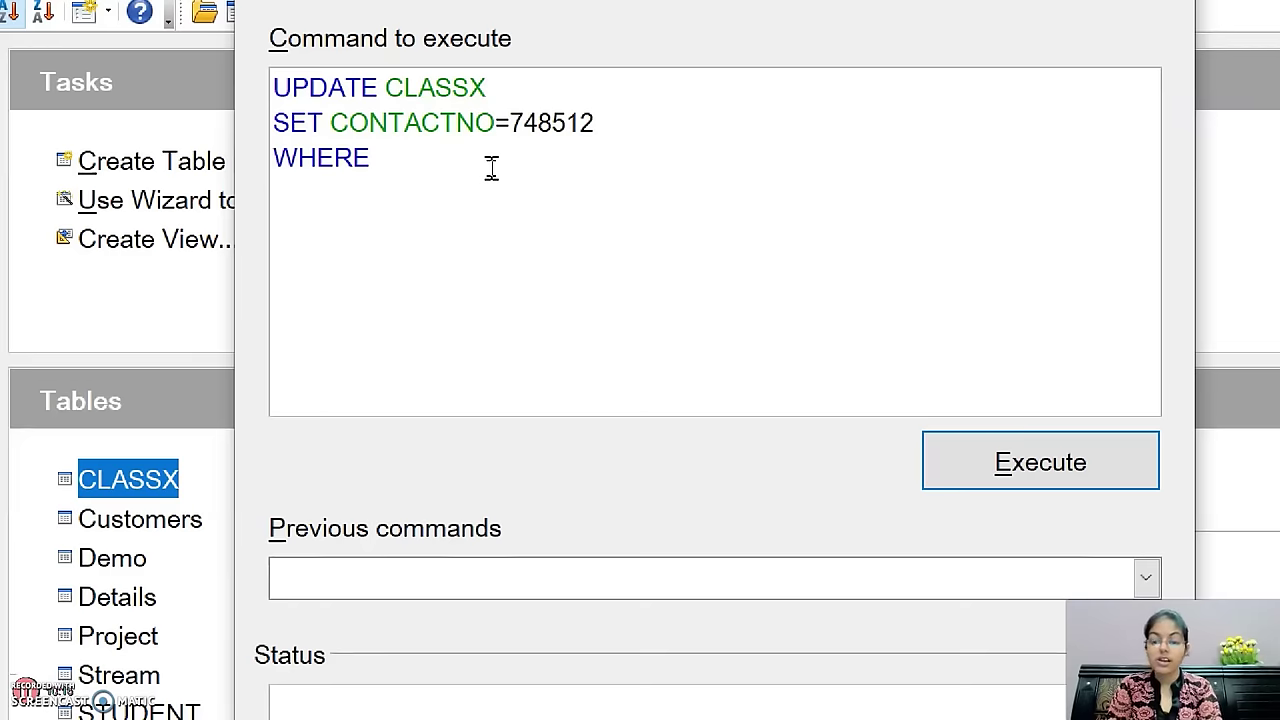
text( ROLN)
key(BackSpace)
text(L)
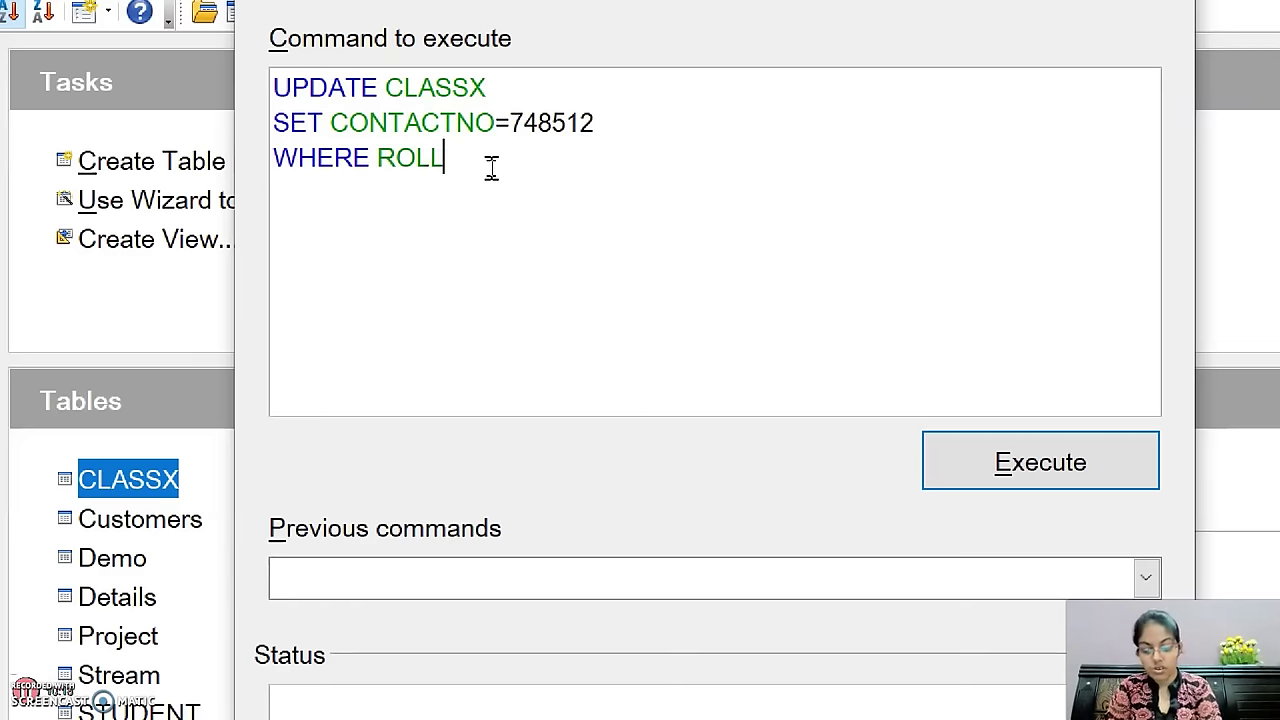
text(NO=1;)
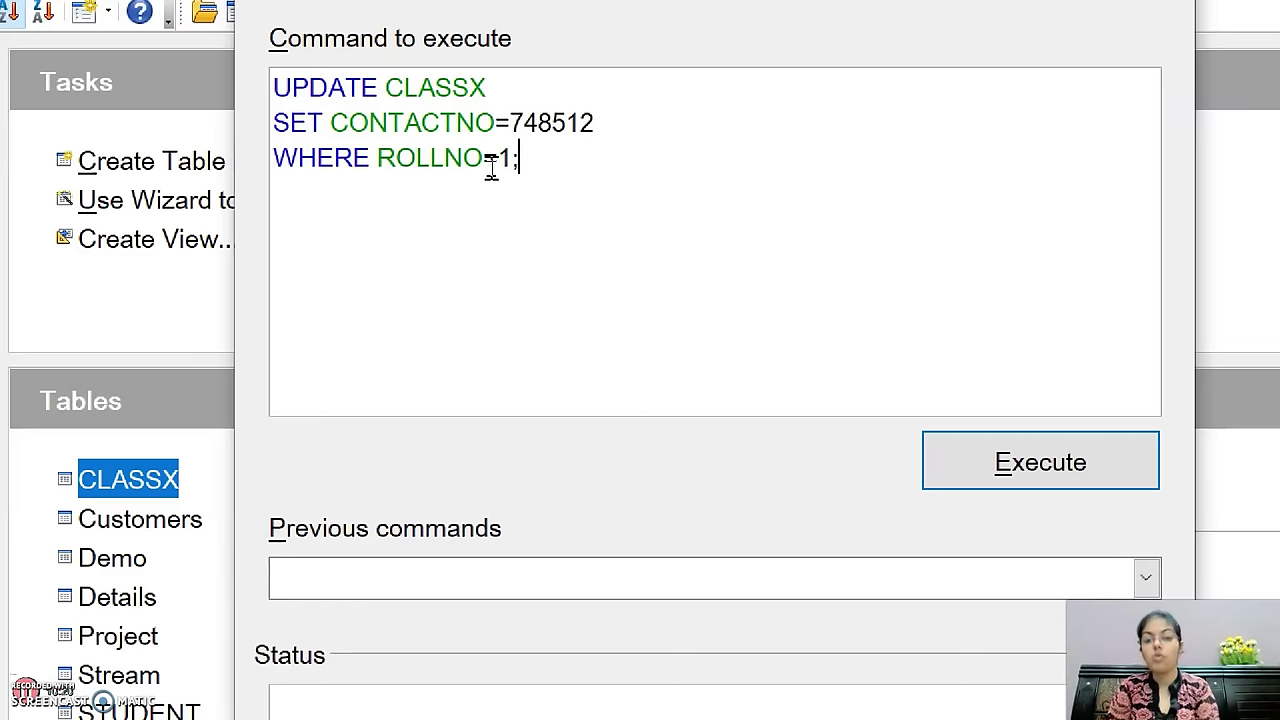
click(1044, 478)
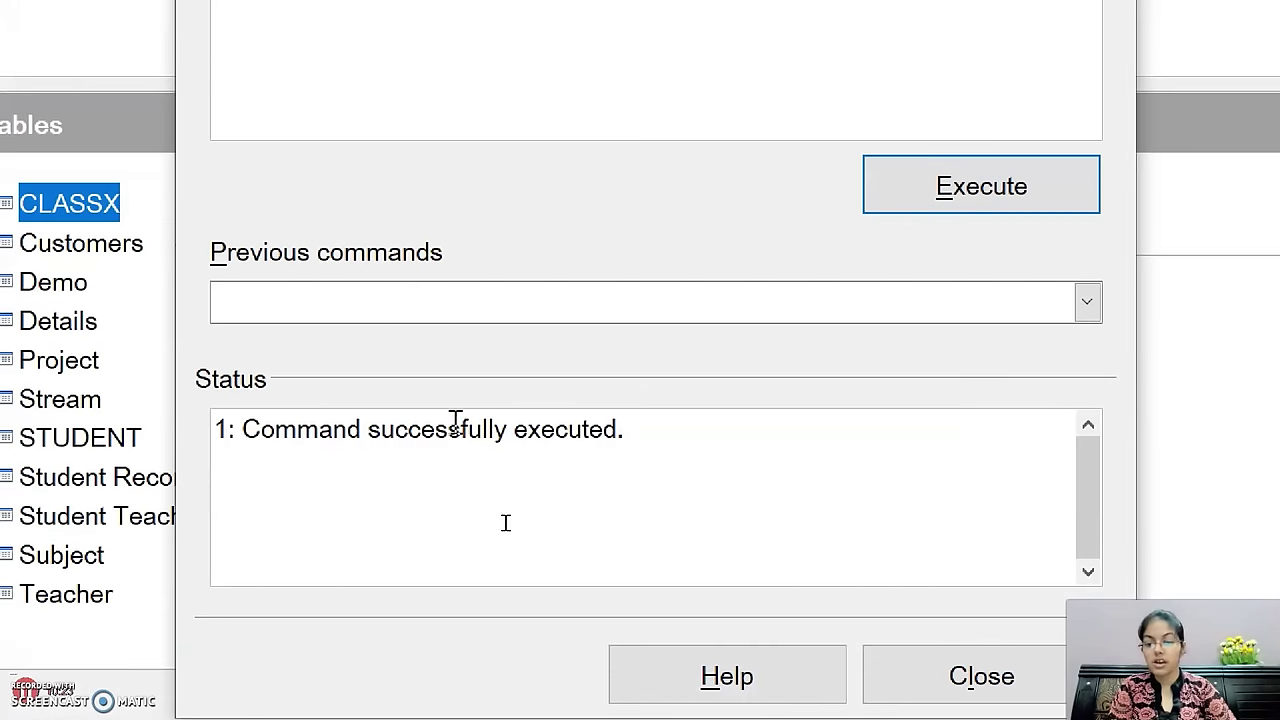
click(955, 676)
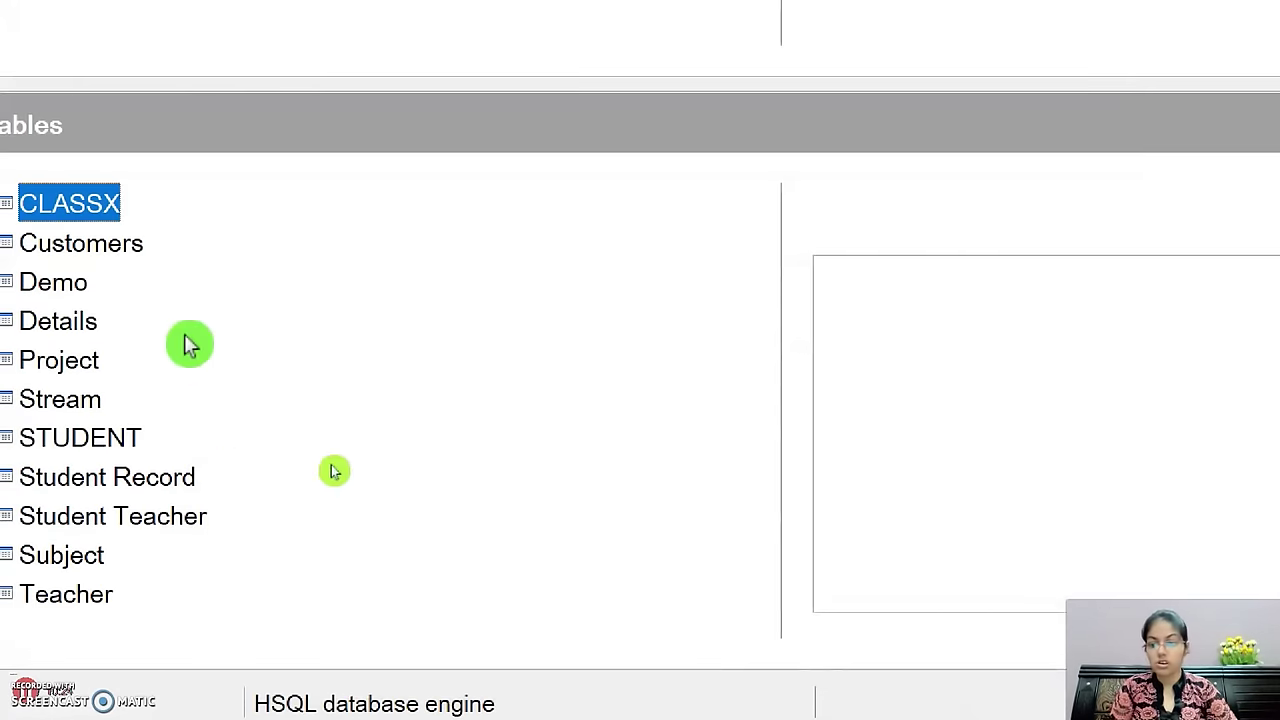
Step: Open the CLASSX table's data and examine the CONTACTNO value of the ROLLNO 1 record
double_click(358, 210)
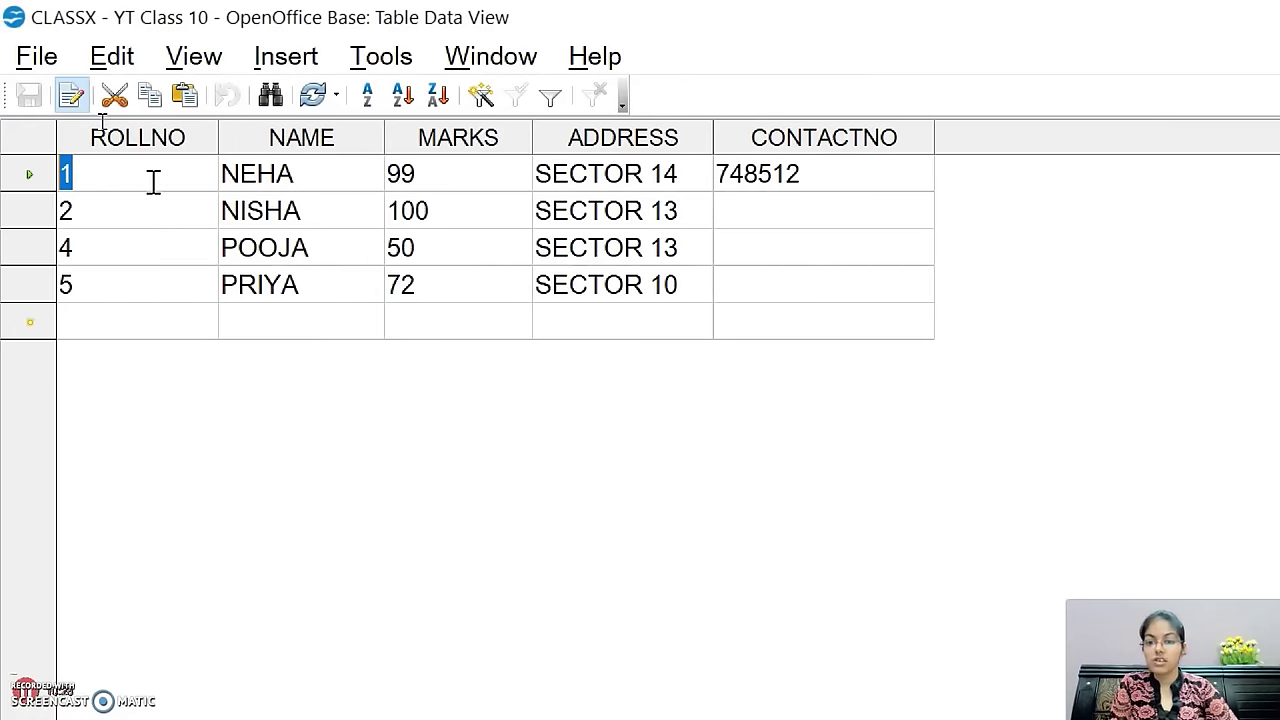
click(898, 176)
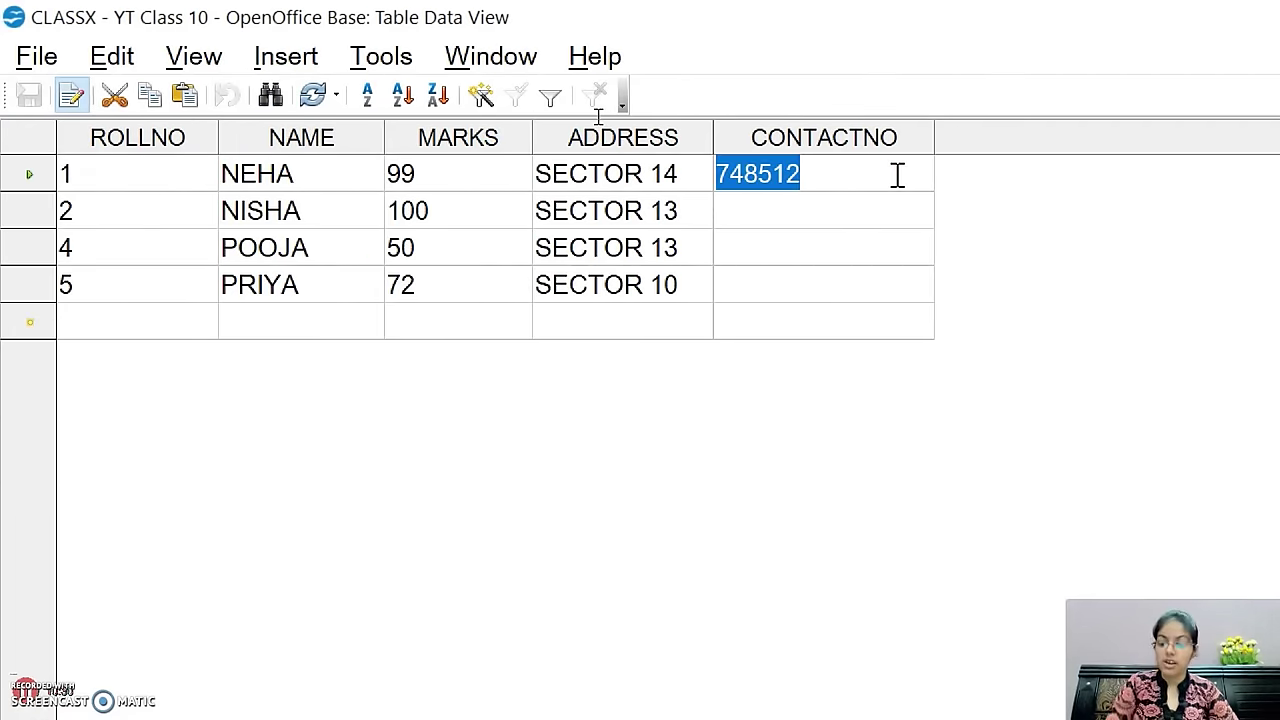
click(897, 175)
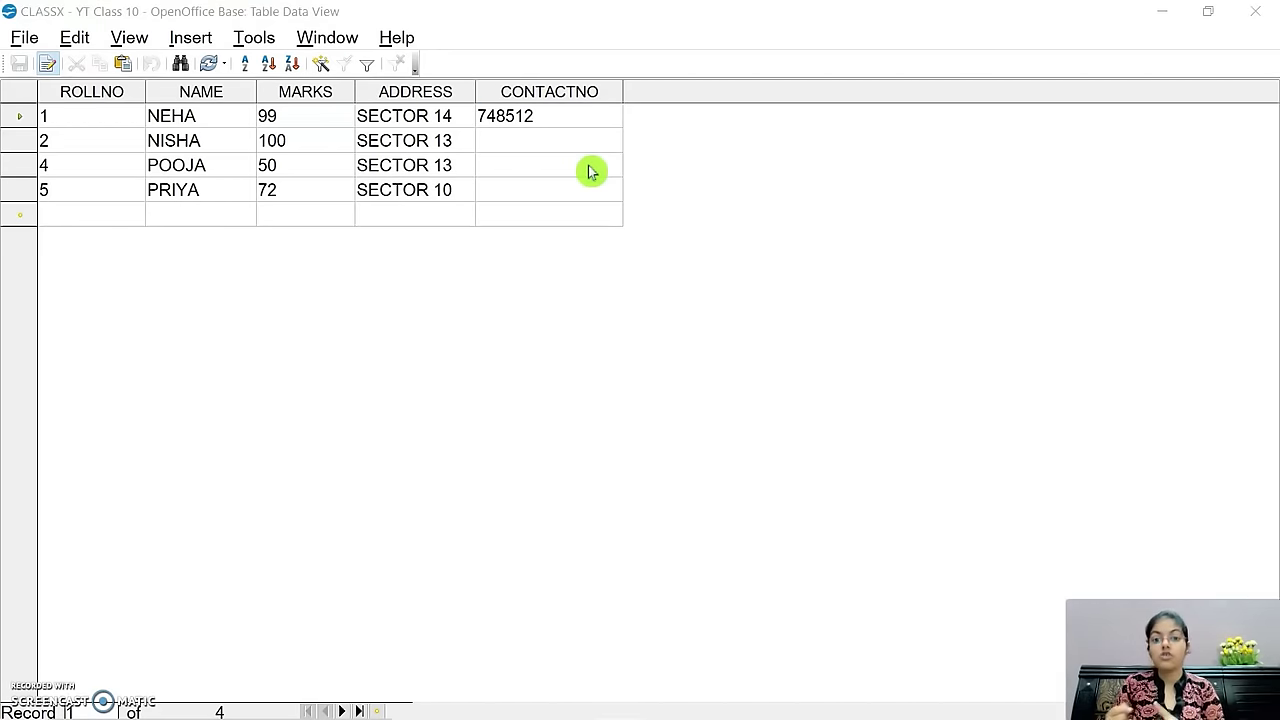
click(256, 289)
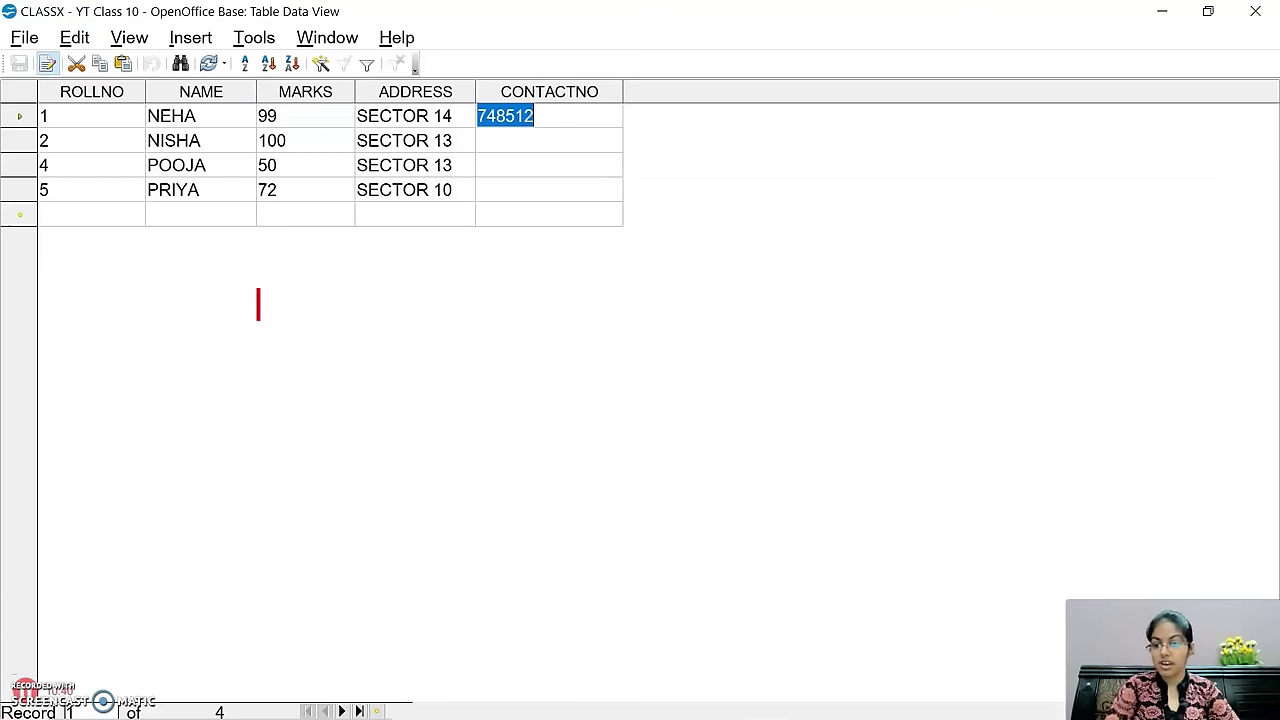
text(A)
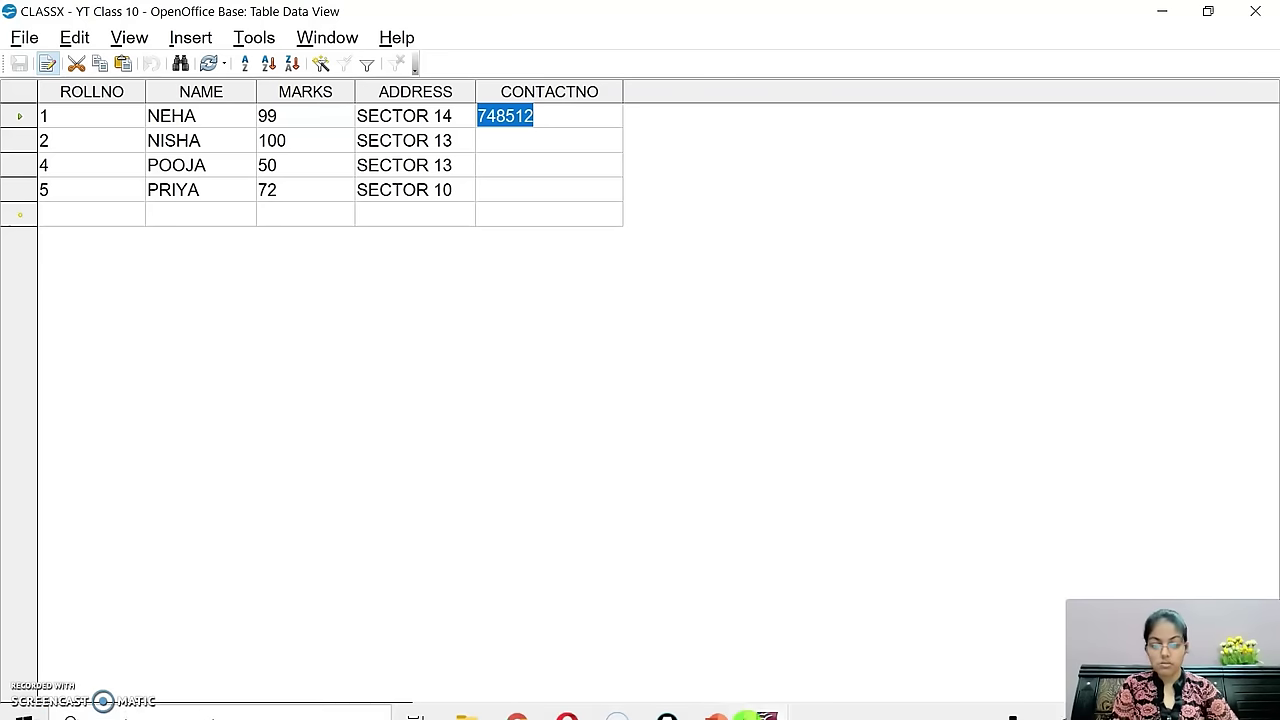
Step: Switch to W SC RDBMS.pptx in PowerPoint, start the slide show and go back to the Unit 3 : Database Management System title slide
click(767, 700)
click(712, 700)
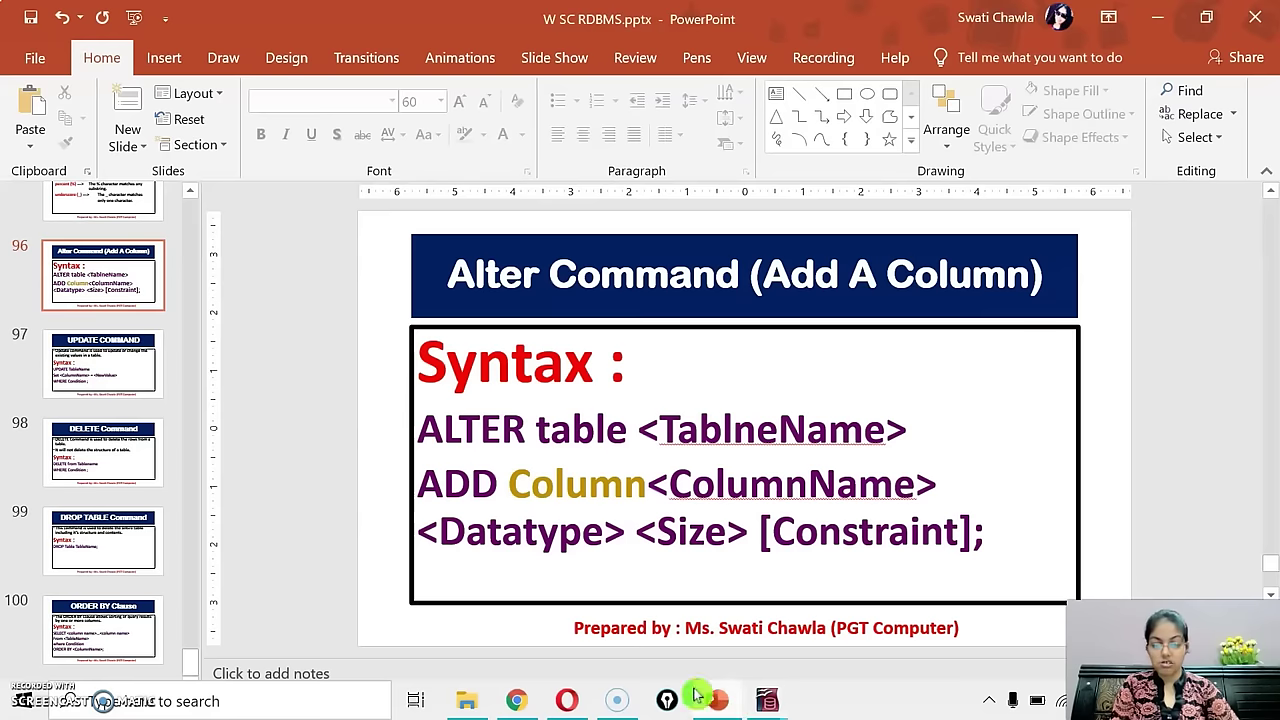
key(shift+F5)
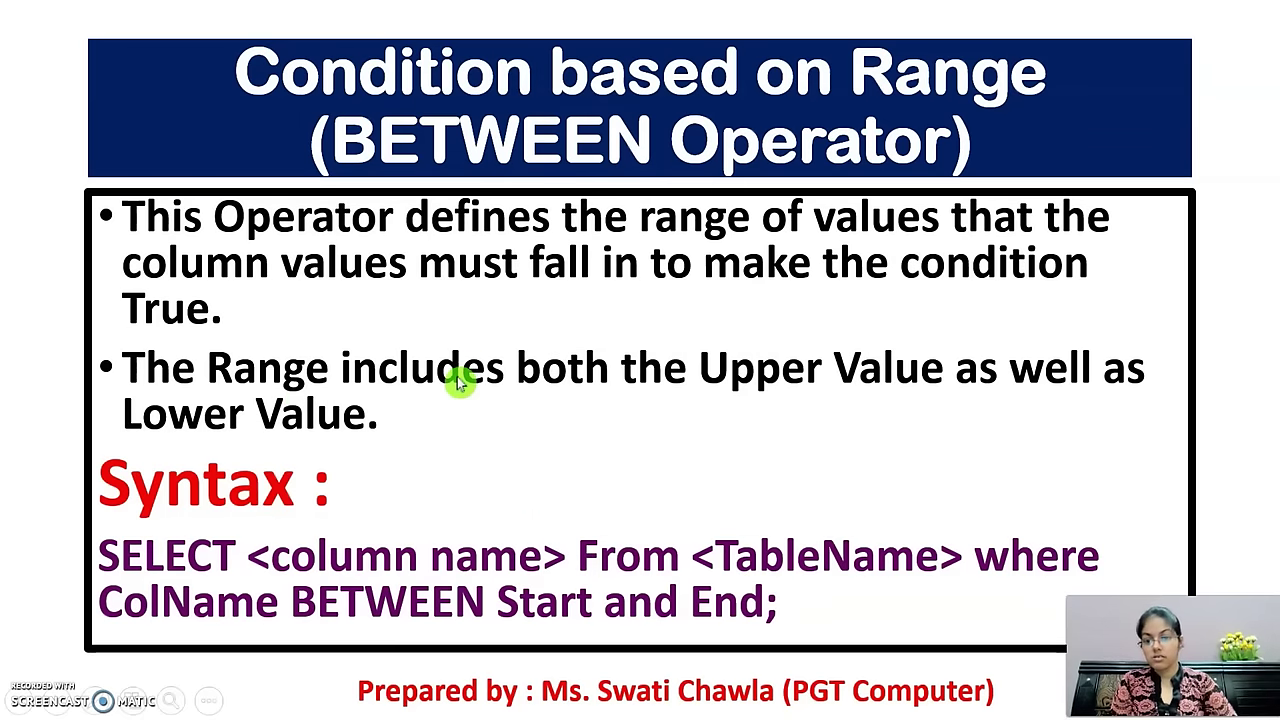
scroll(457, 376, up, 2)
scroll(458, 382, up, 3)
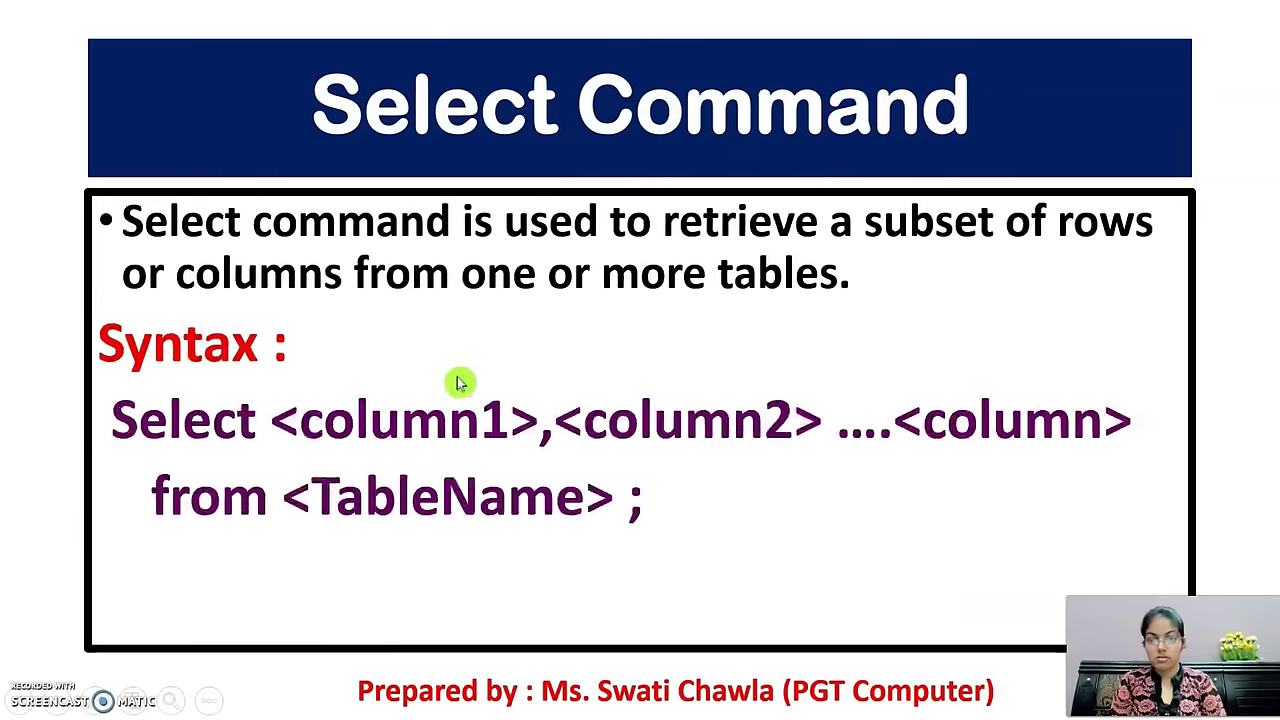
scroll(458, 382, up, 1)
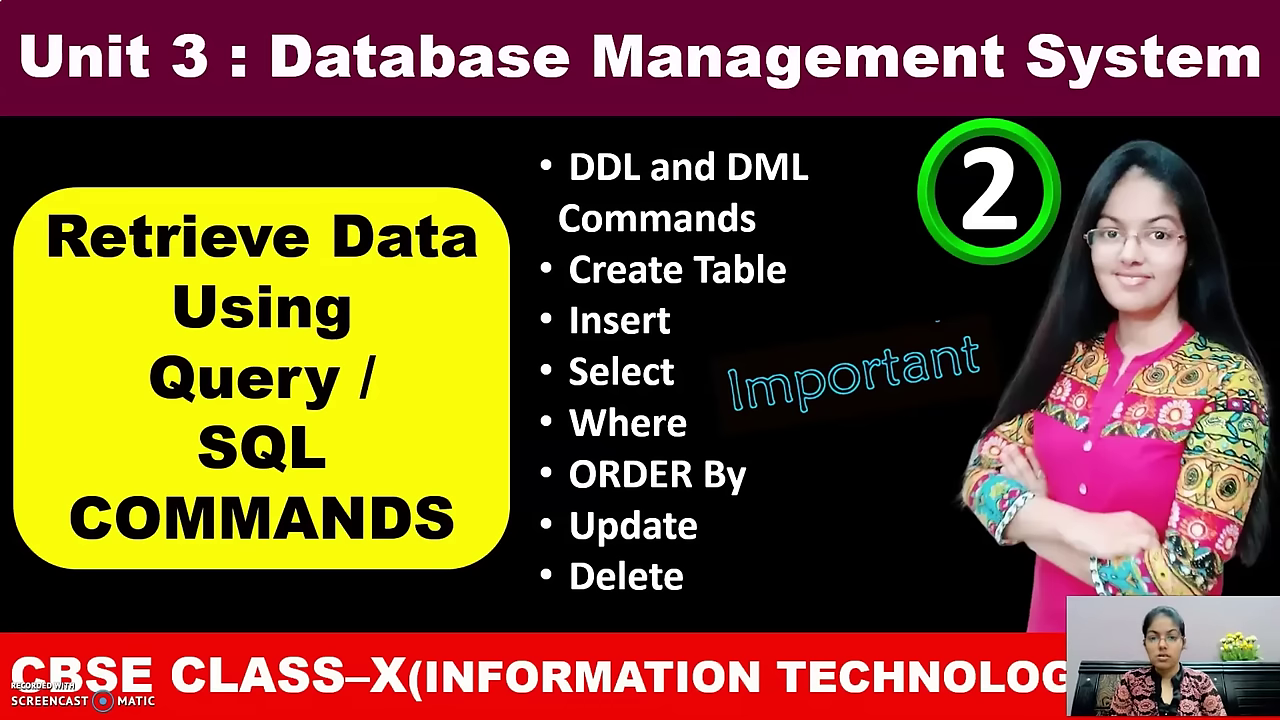